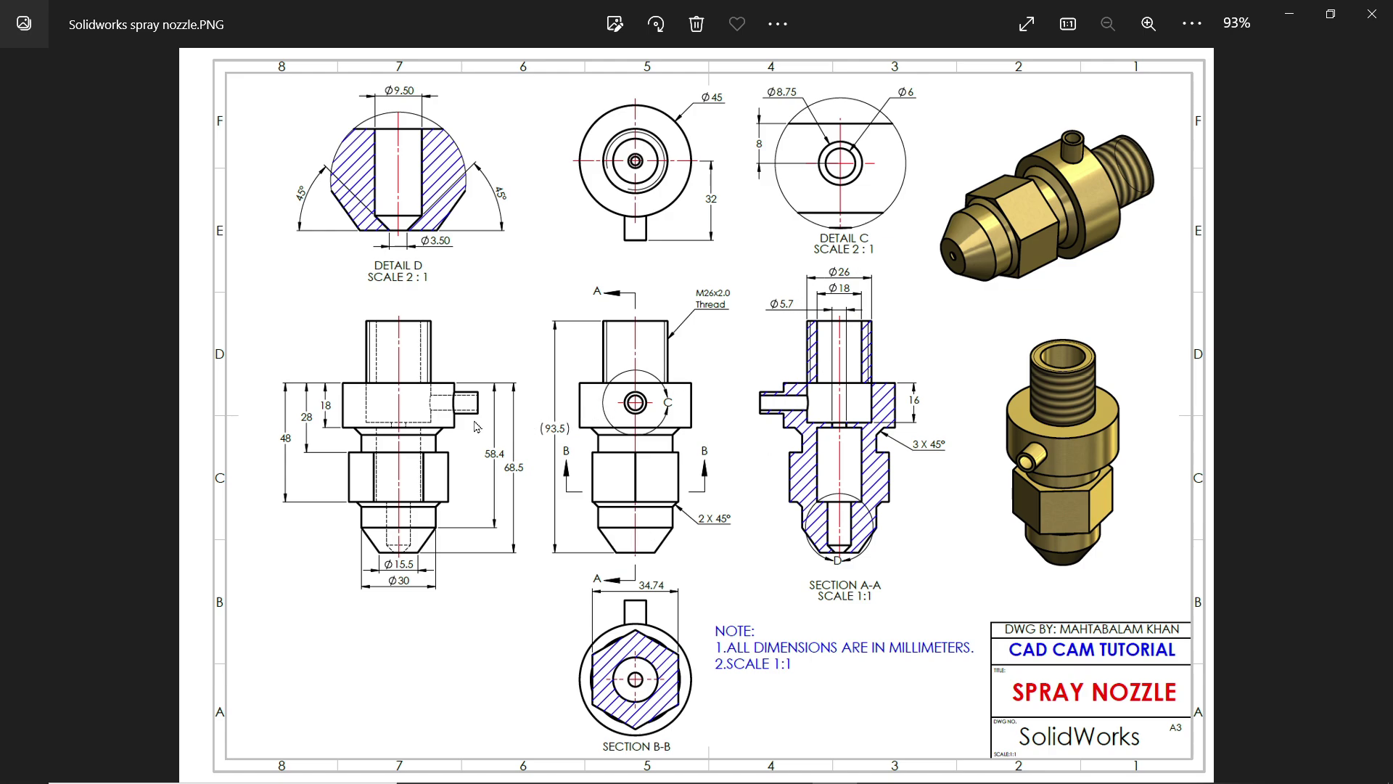
# Examine the spray nozzle drawing's front, section and detail views for the profile dimensions
pyautogui.scroll(3, 829, 476)
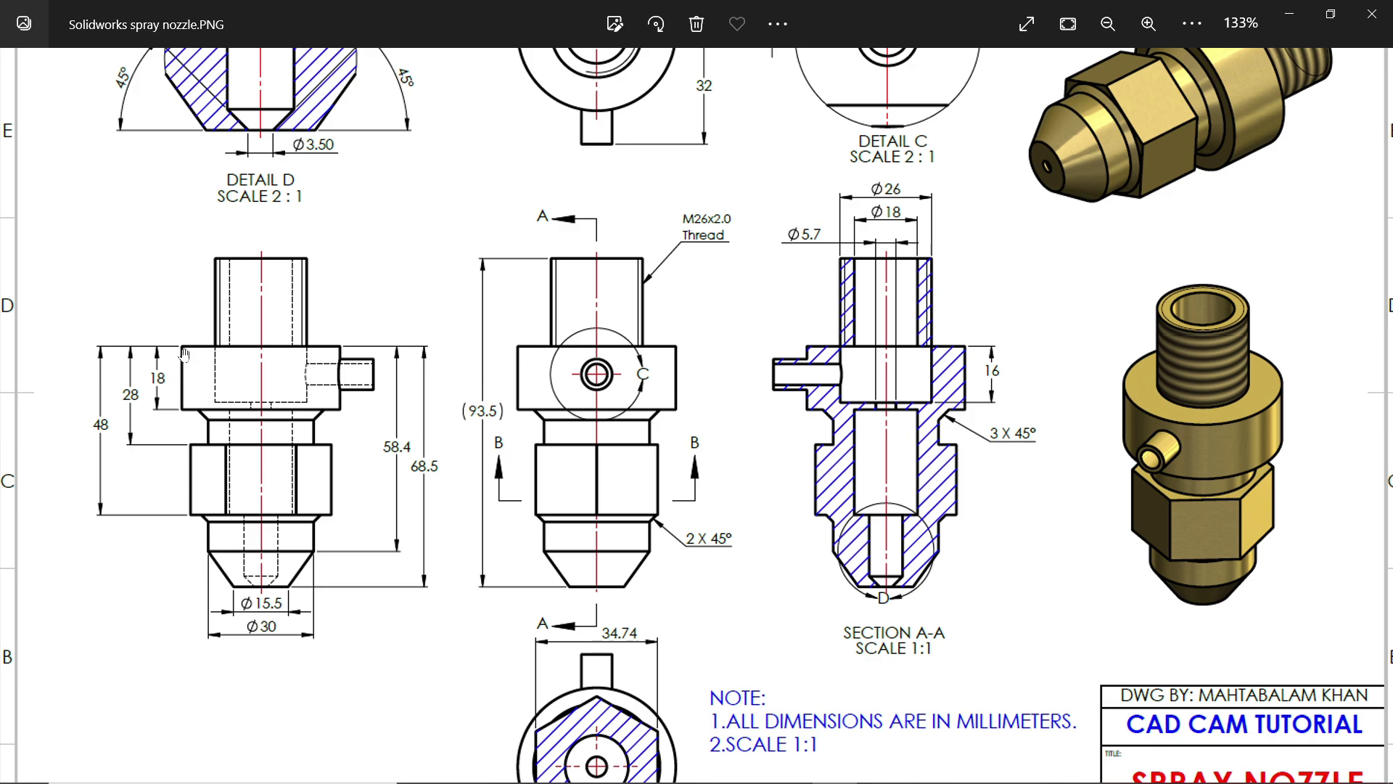
pyautogui.moveTo(551, 234); pyautogui.dragTo(592, 328)
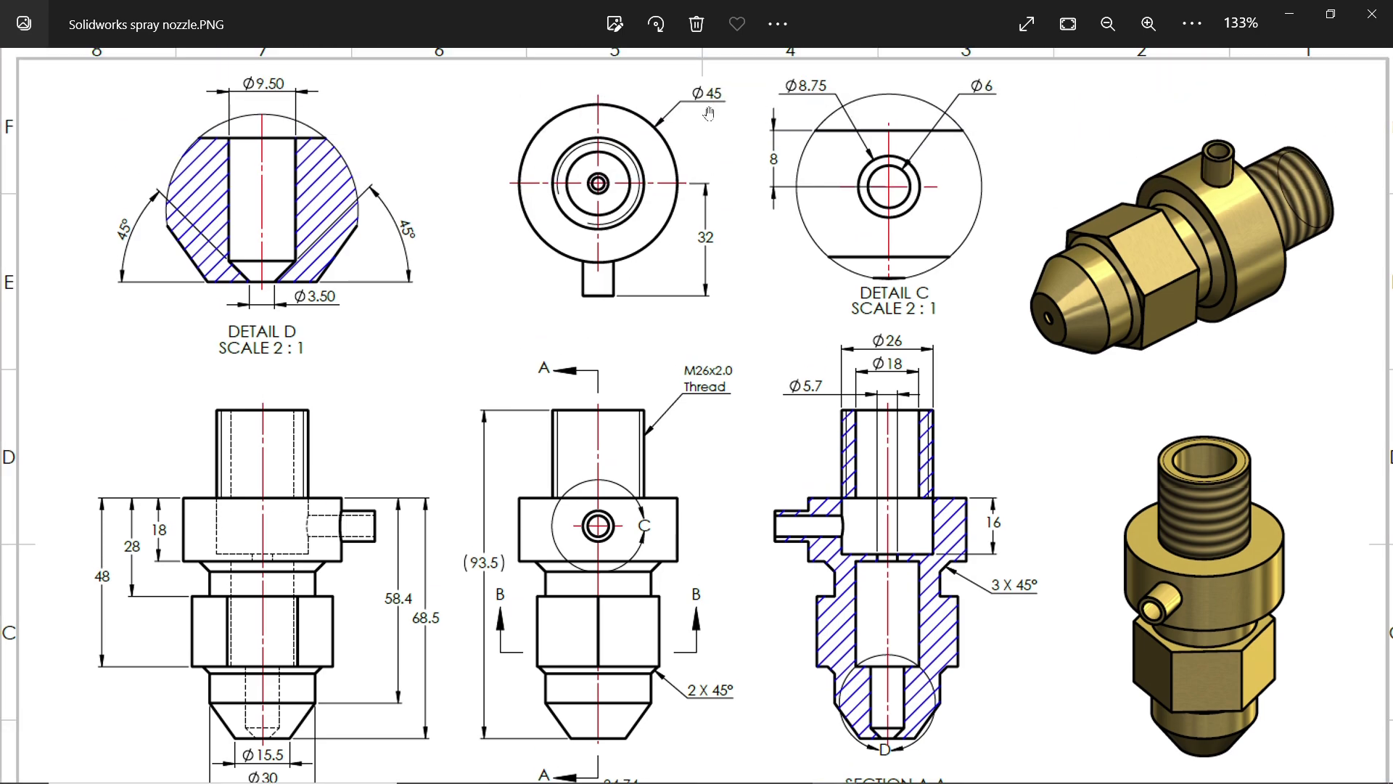
pyautogui.moveTo(665, 450); pyautogui.dragTo(669, 336)
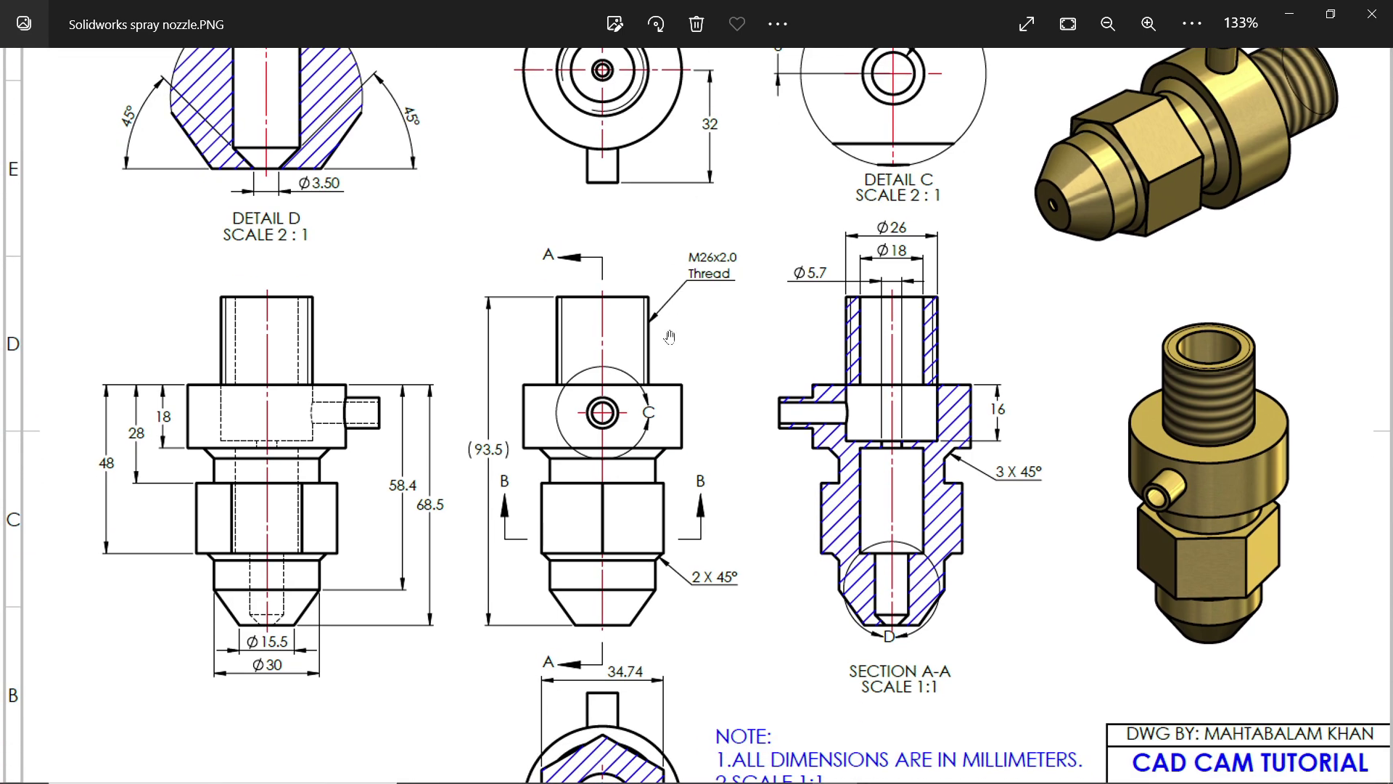
pyautogui.moveTo(669, 394)
pyautogui.mouseDown()
pyautogui.moveTo(676, 476)
pyautogui.moveTo(646, 377)
pyautogui.moveTo(647, 309)
pyautogui.mouseUp()
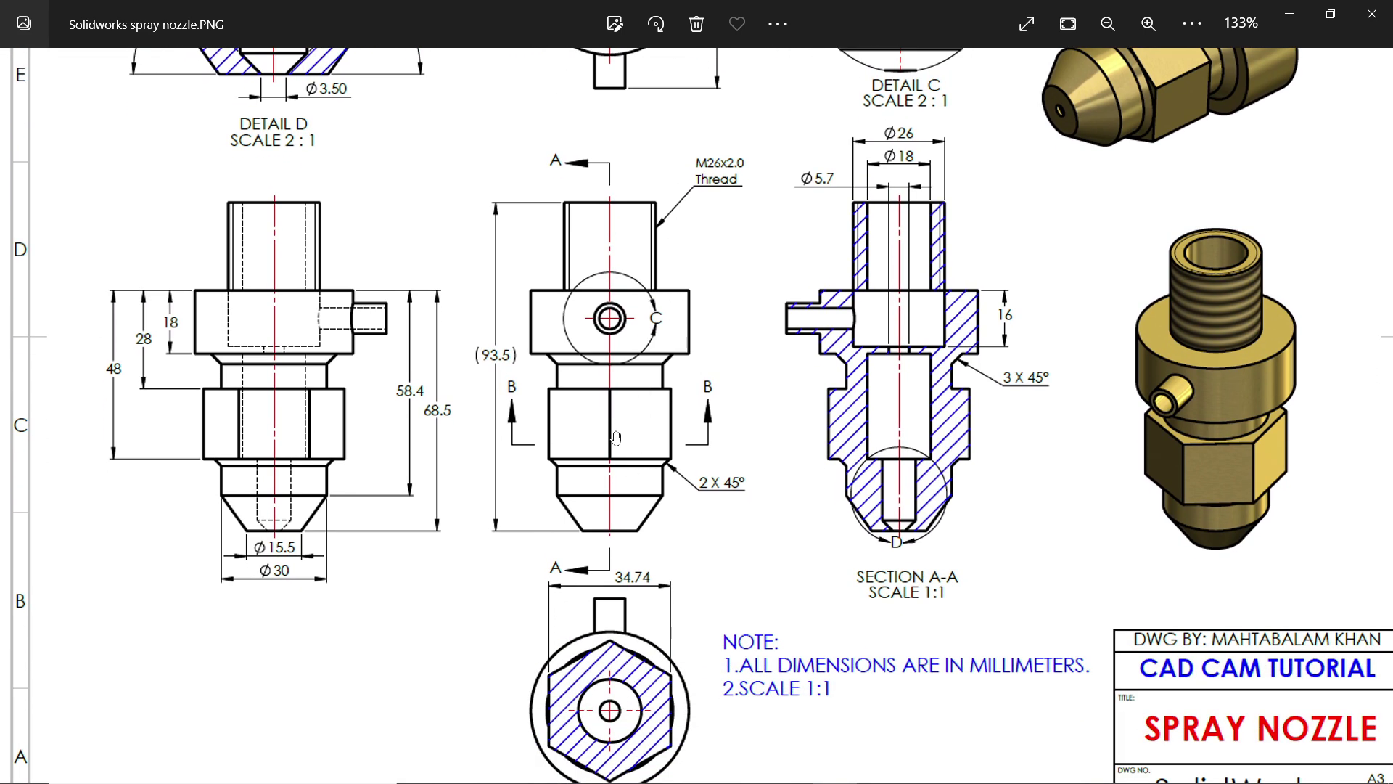
pyautogui.moveTo(616, 437); pyautogui.dragTo(622, 362)
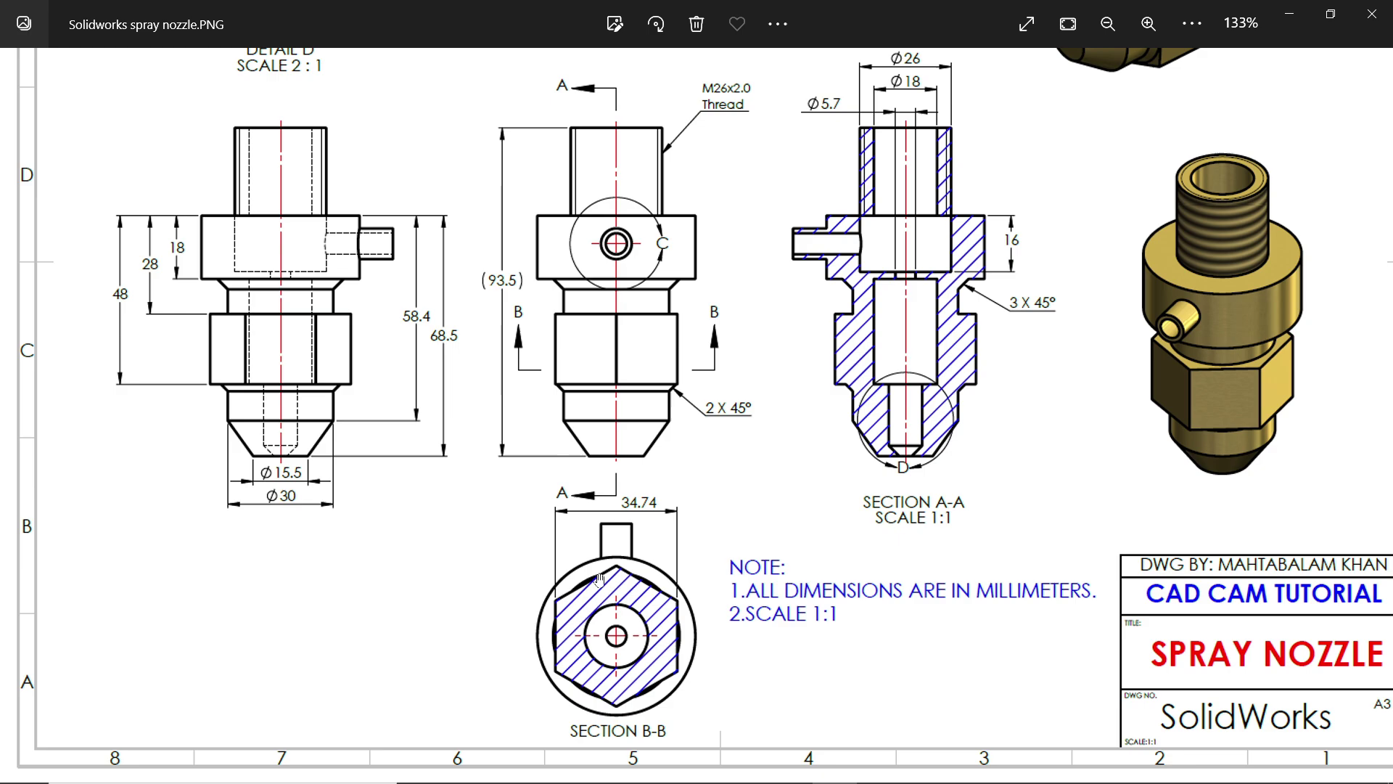
pyautogui.moveTo(446, 398); pyautogui.dragTo(464, 426)
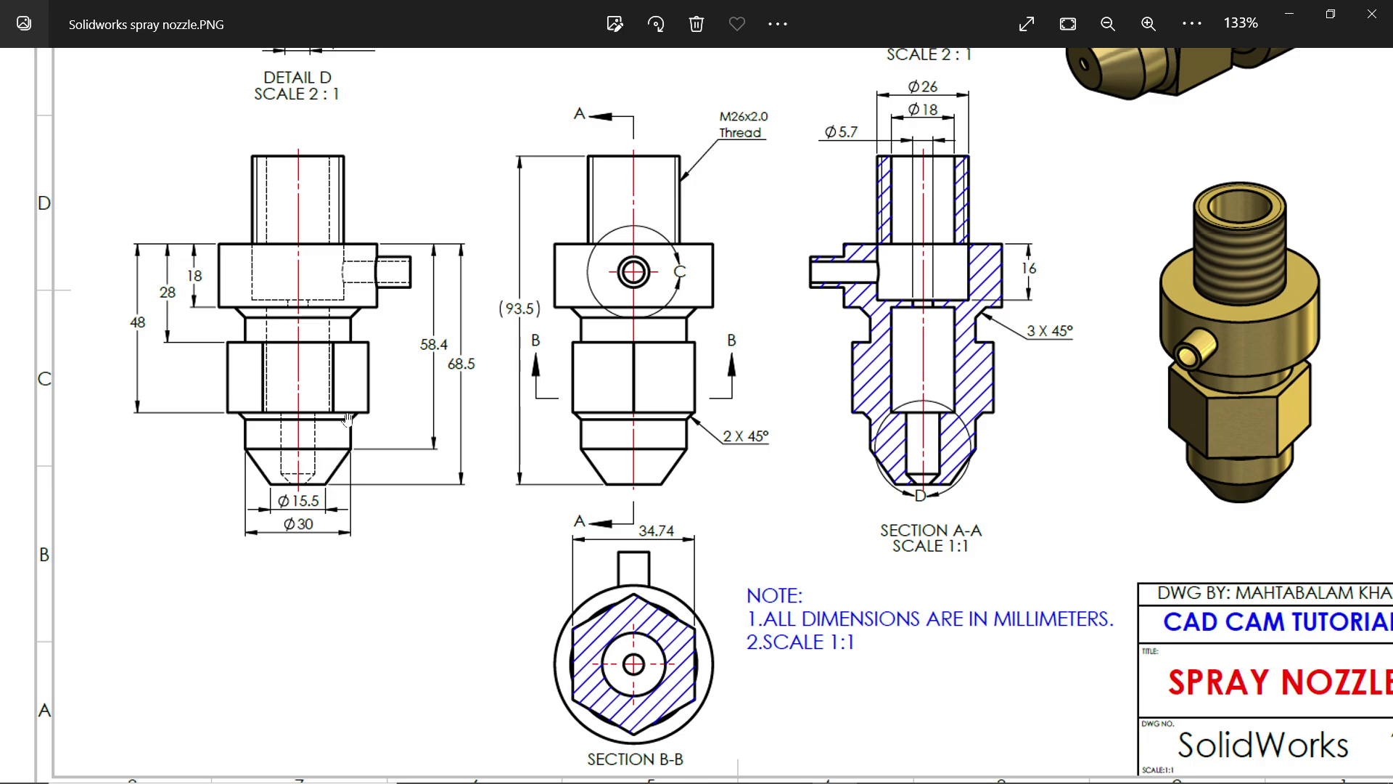
pyautogui.moveTo(812, 254); pyautogui.dragTo(776, 354)
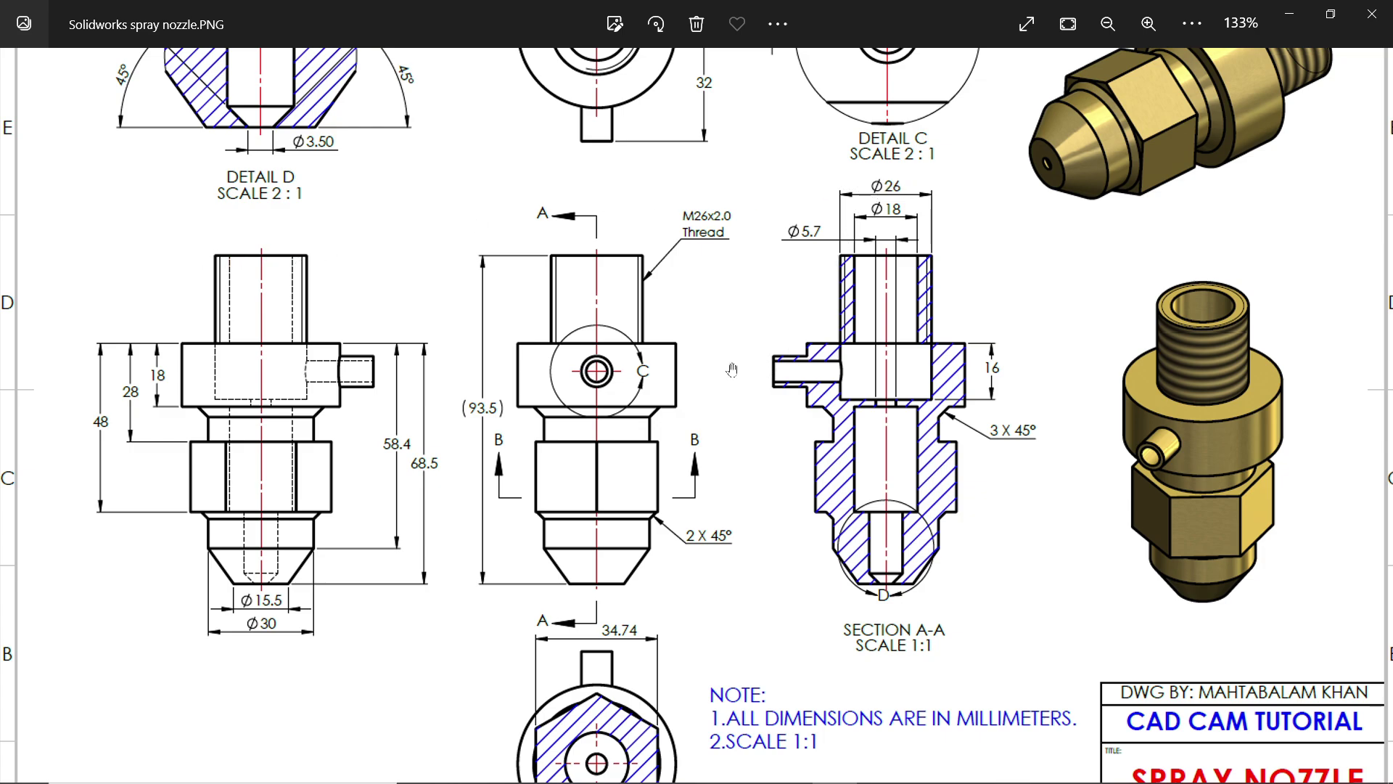
# Switch to SOLIDWORKS and start a sketch on the Front Plane
pyautogui.click(1290, 14)
pyautogui.click(84, 335)
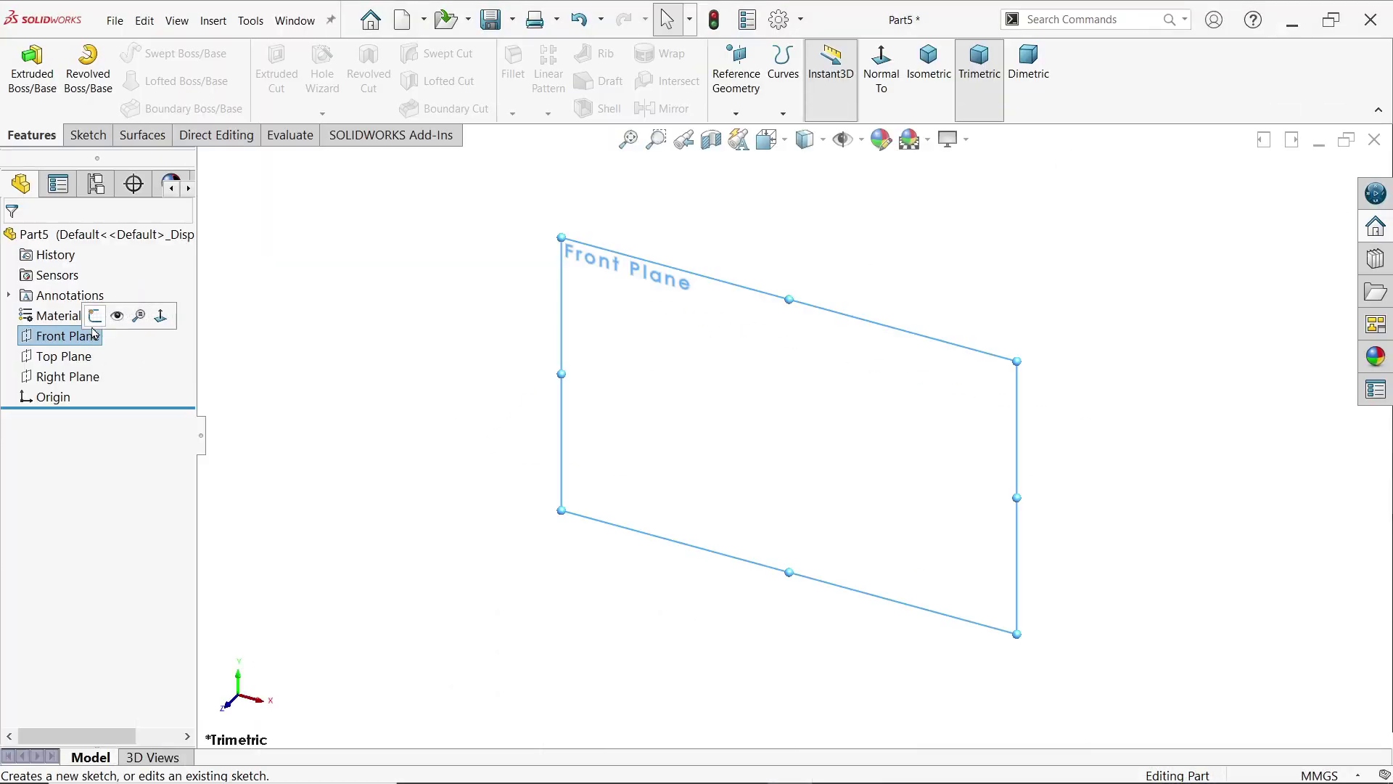
pyautogui.click(135, 315)
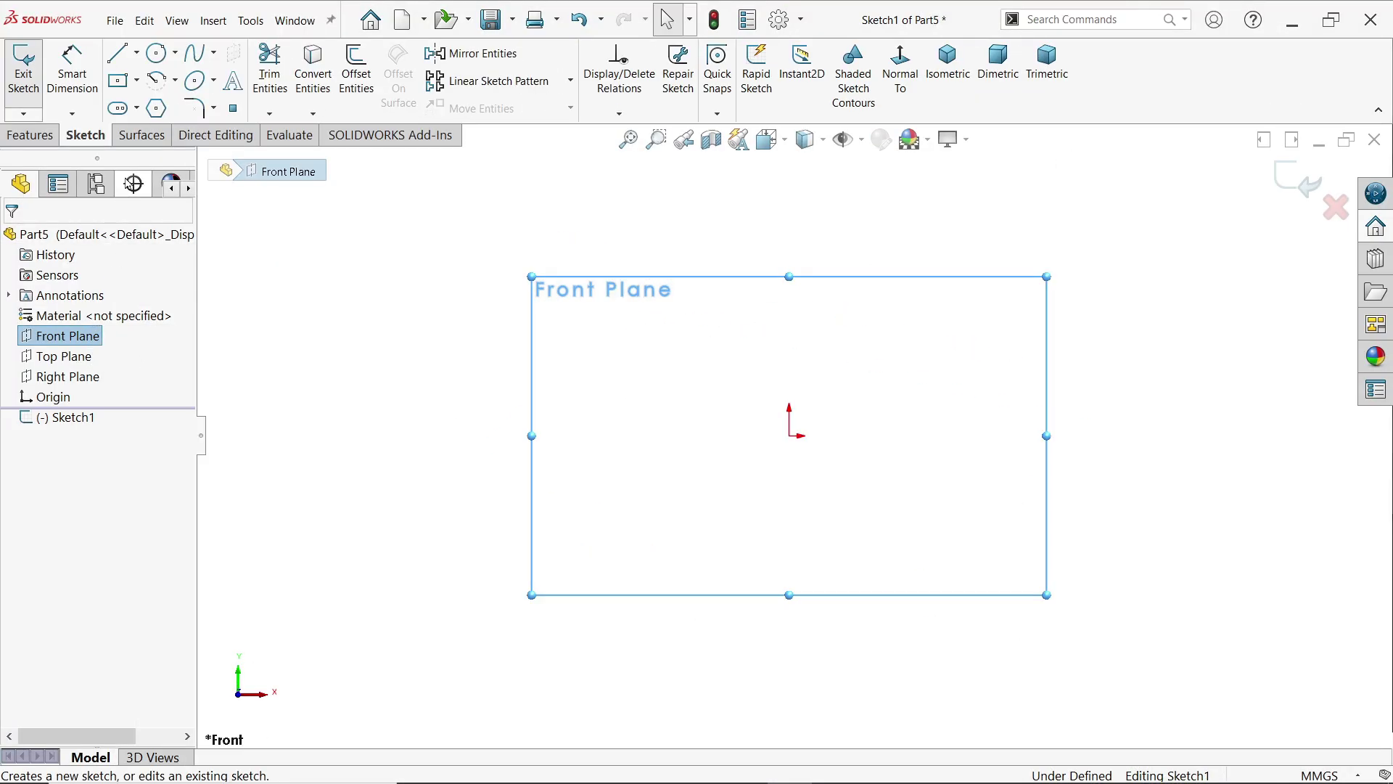
# Draw a closed stepped half profile from the origin, about 143 mm tall, with a wider collar and a sloped lower edge
pyautogui.click(117, 53)
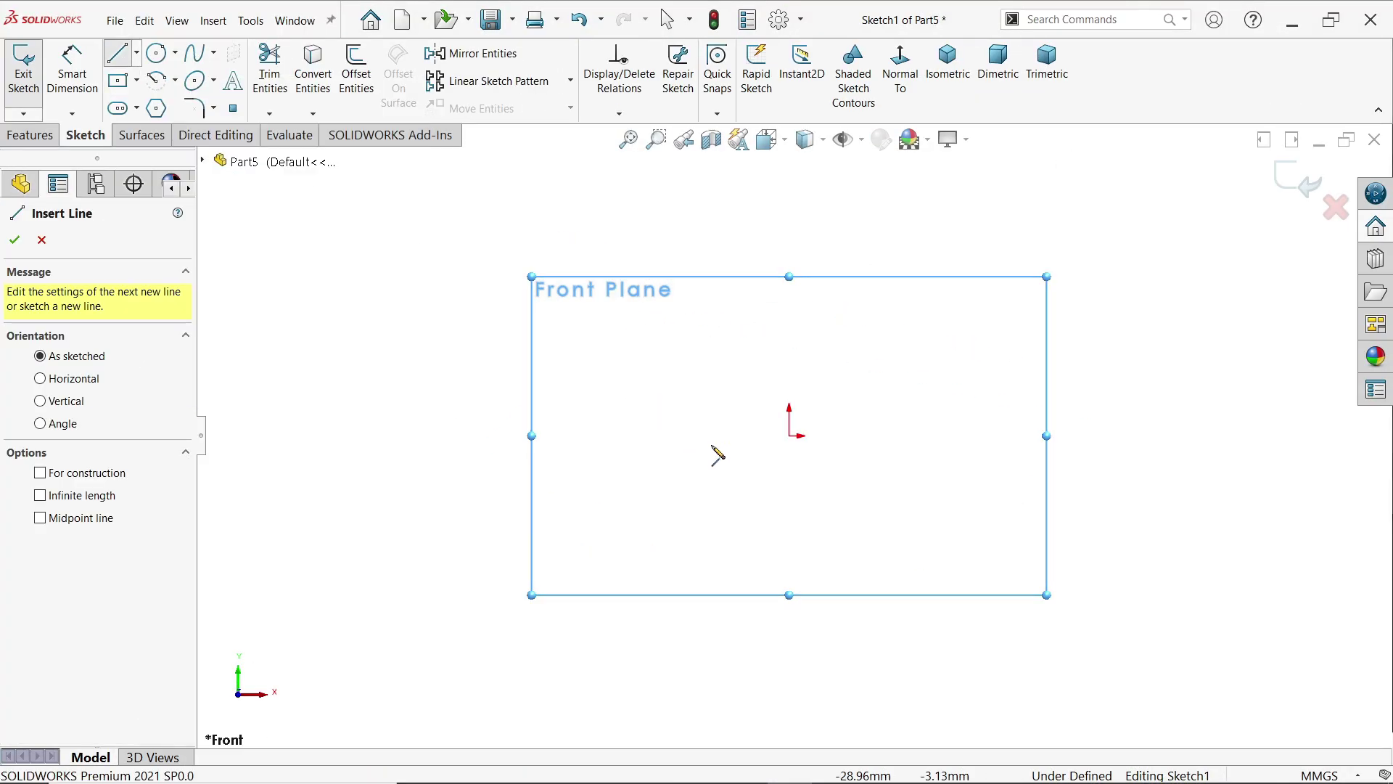
pyautogui.click(790, 437)
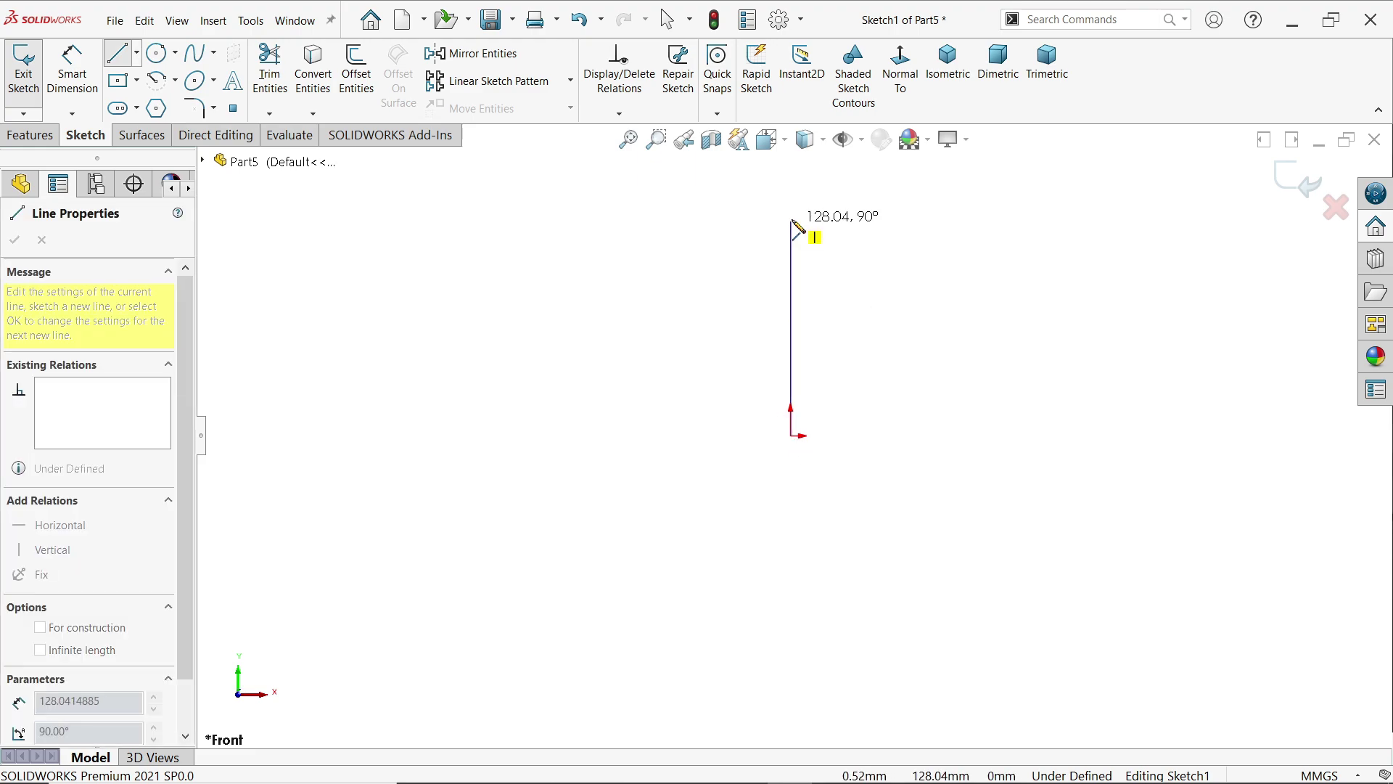
pyautogui.click(790, 197)
pyautogui.click(833, 196)
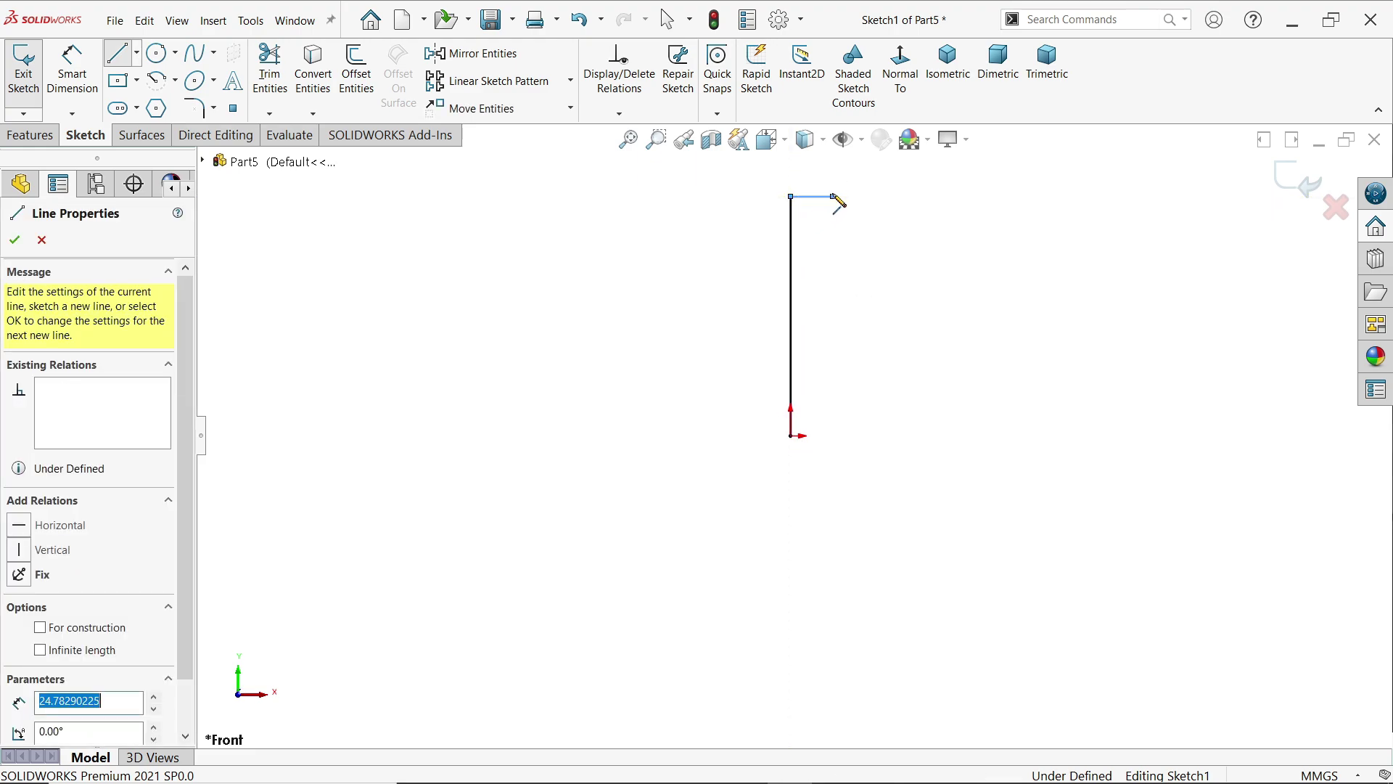
pyautogui.click(832, 243)
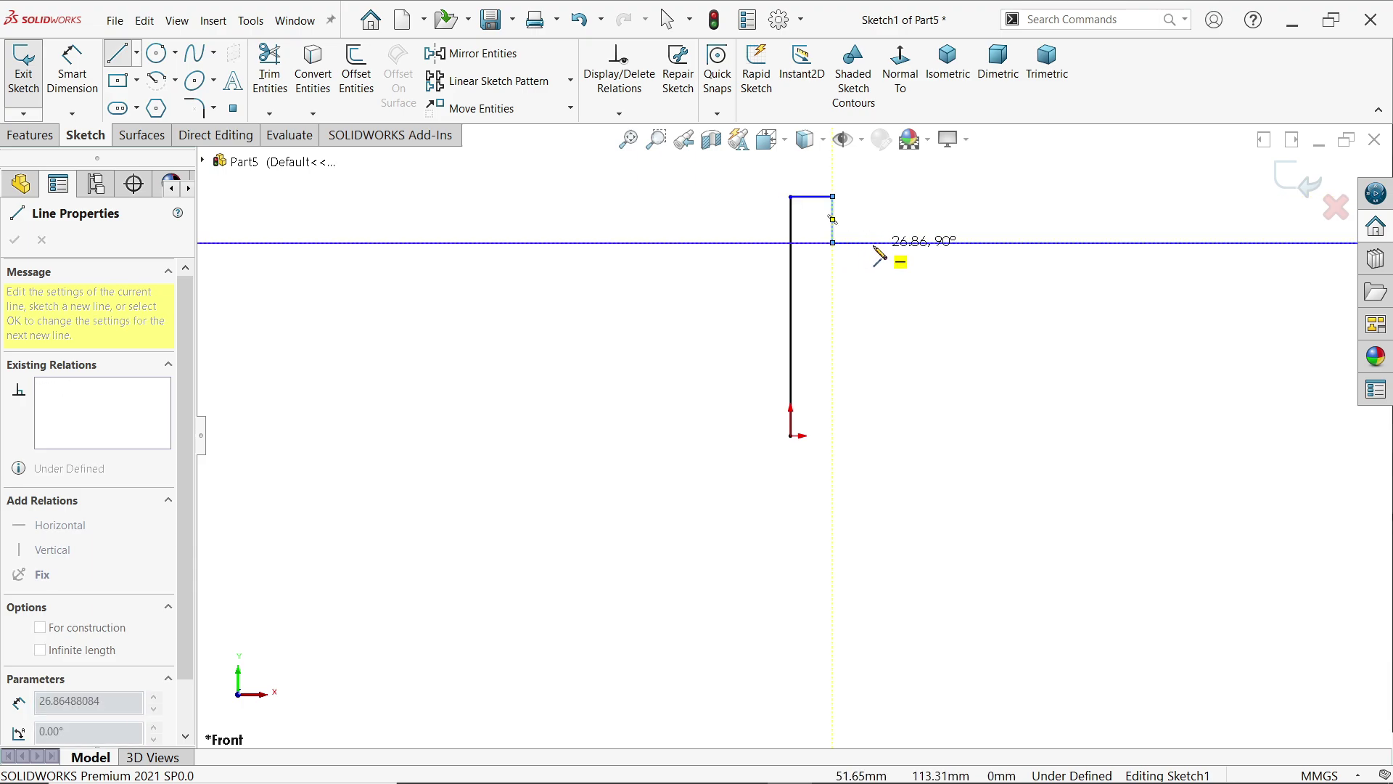
pyautogui.click(873, 243)
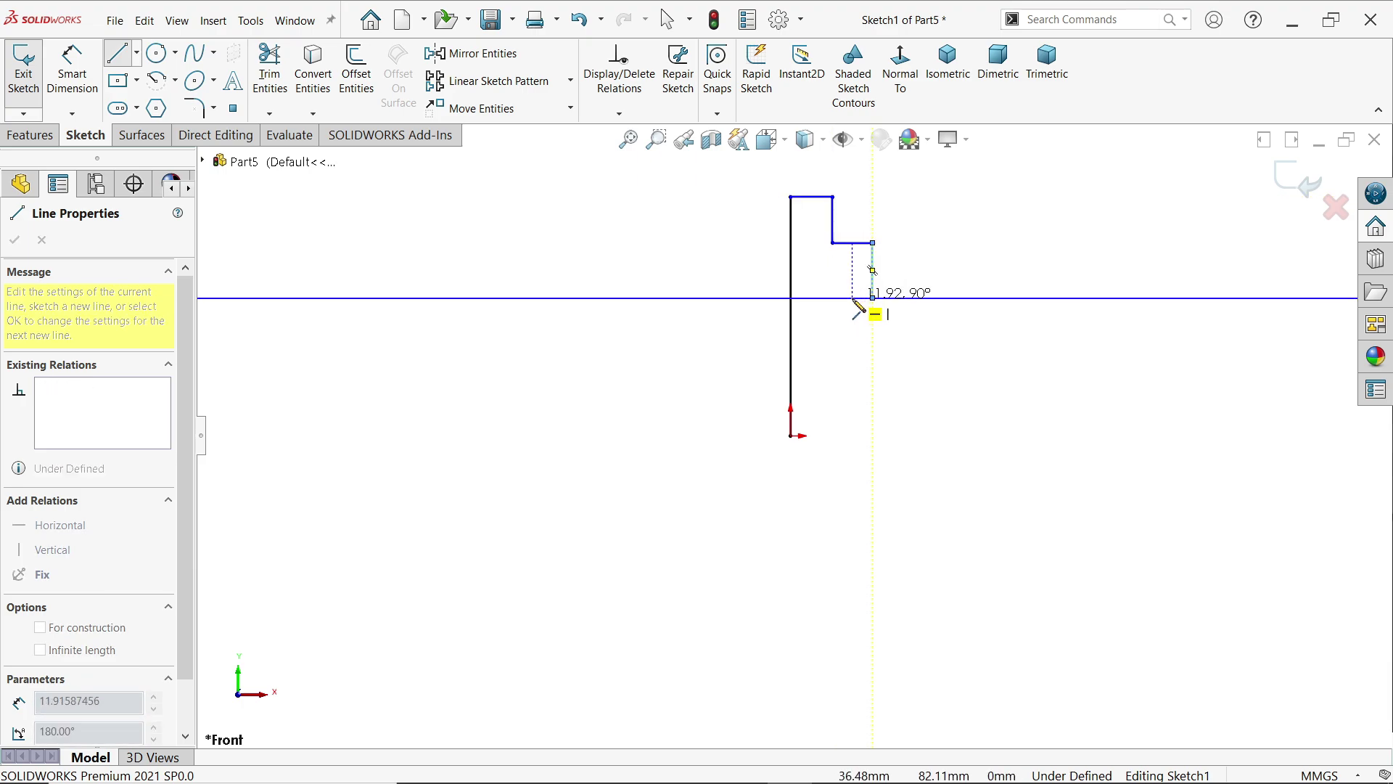
pyautogui.click(873, 297)
pyautogui.click(848, 297)
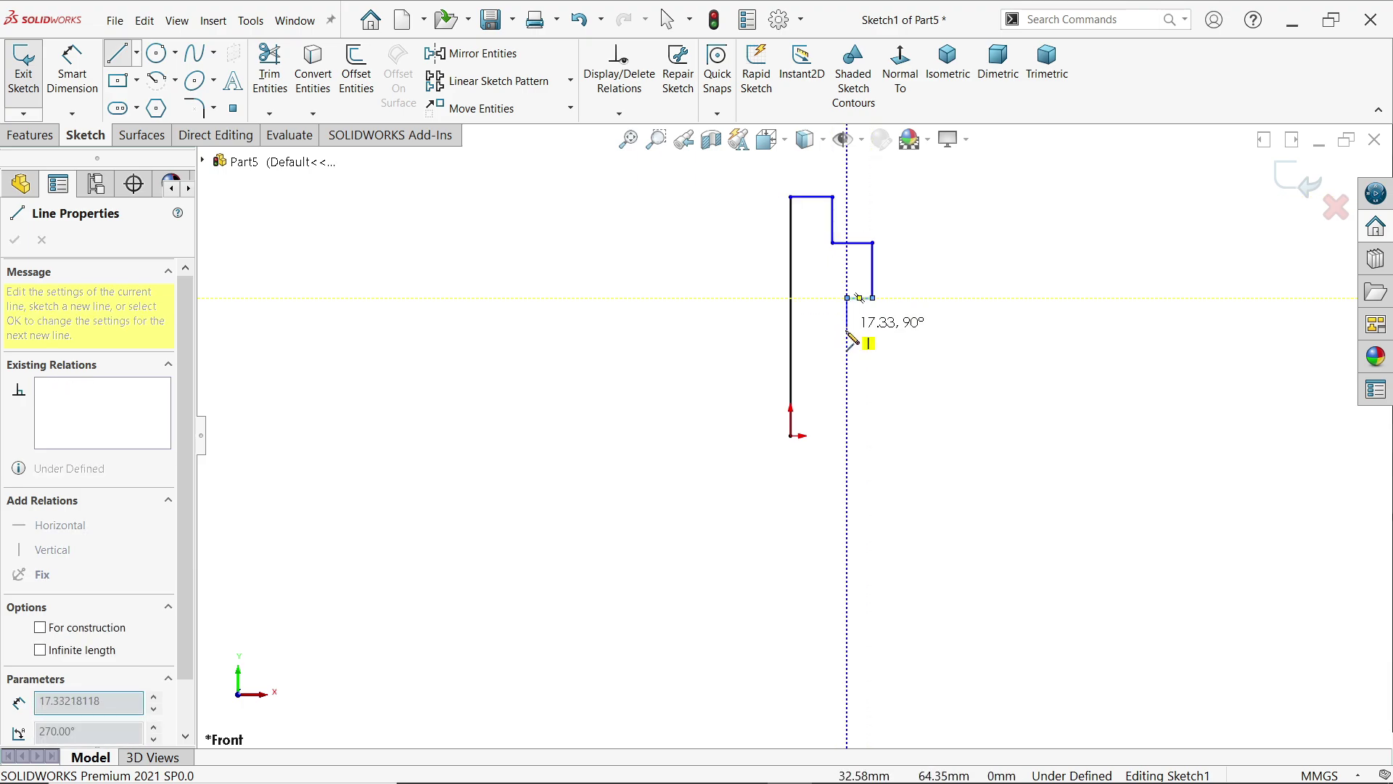
pyautogui.click(848, 389)
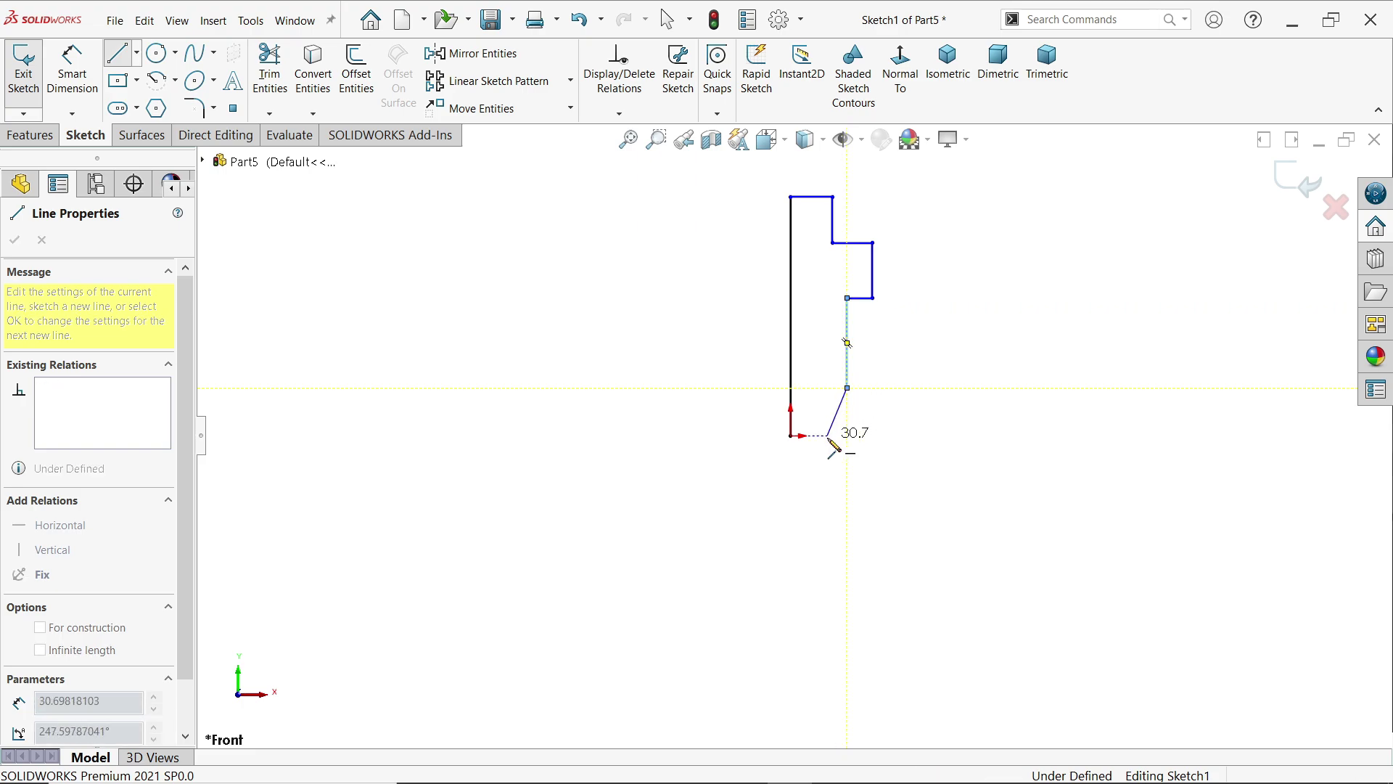
pyautogui.click(791, 436)
pyautogui.rightClick(721, 379)
pyautogui.click(762, 384)
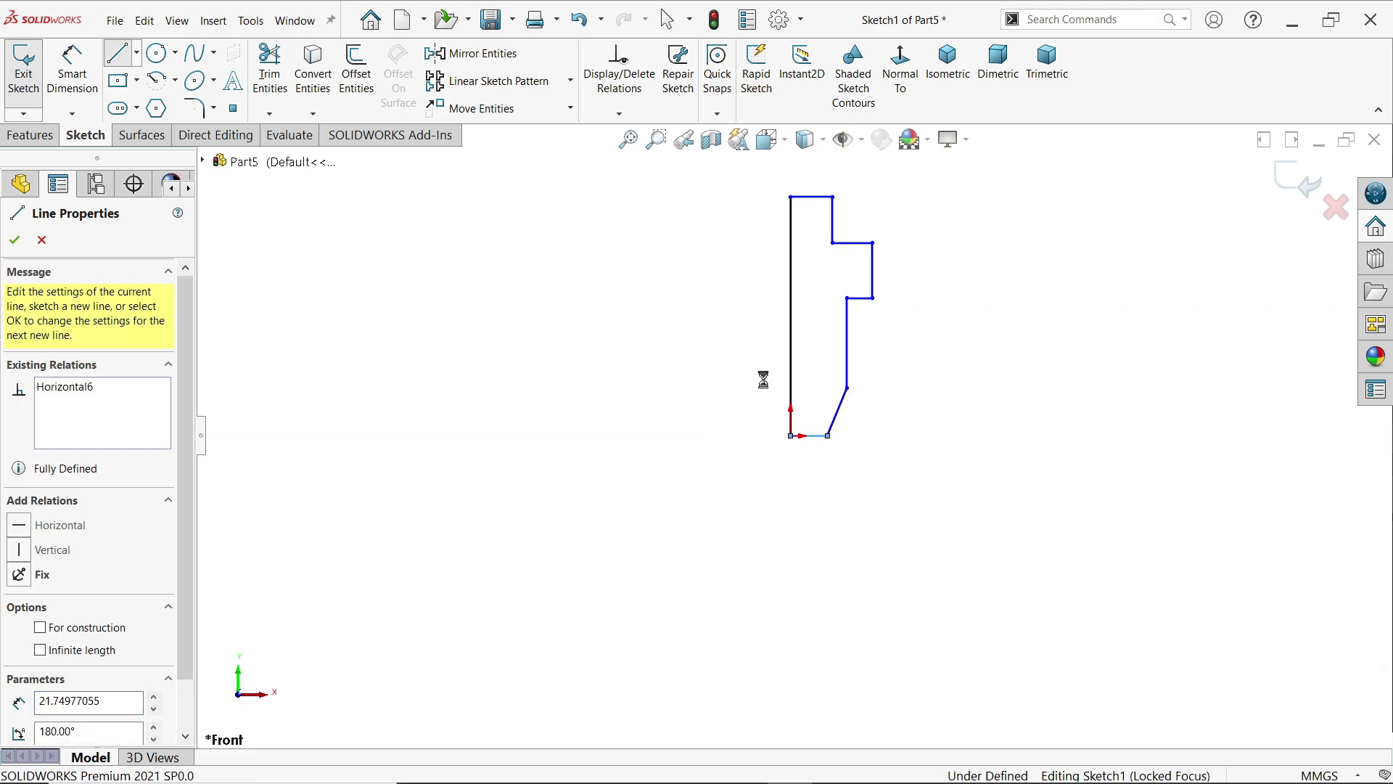
# Convert the profile's long vertical line through the origin to construction geometry
pyautogui.scroll(-3, 808, 312)
pyautogui.scroll(-1, 809, 320)
pyautogui.click(773, 348)
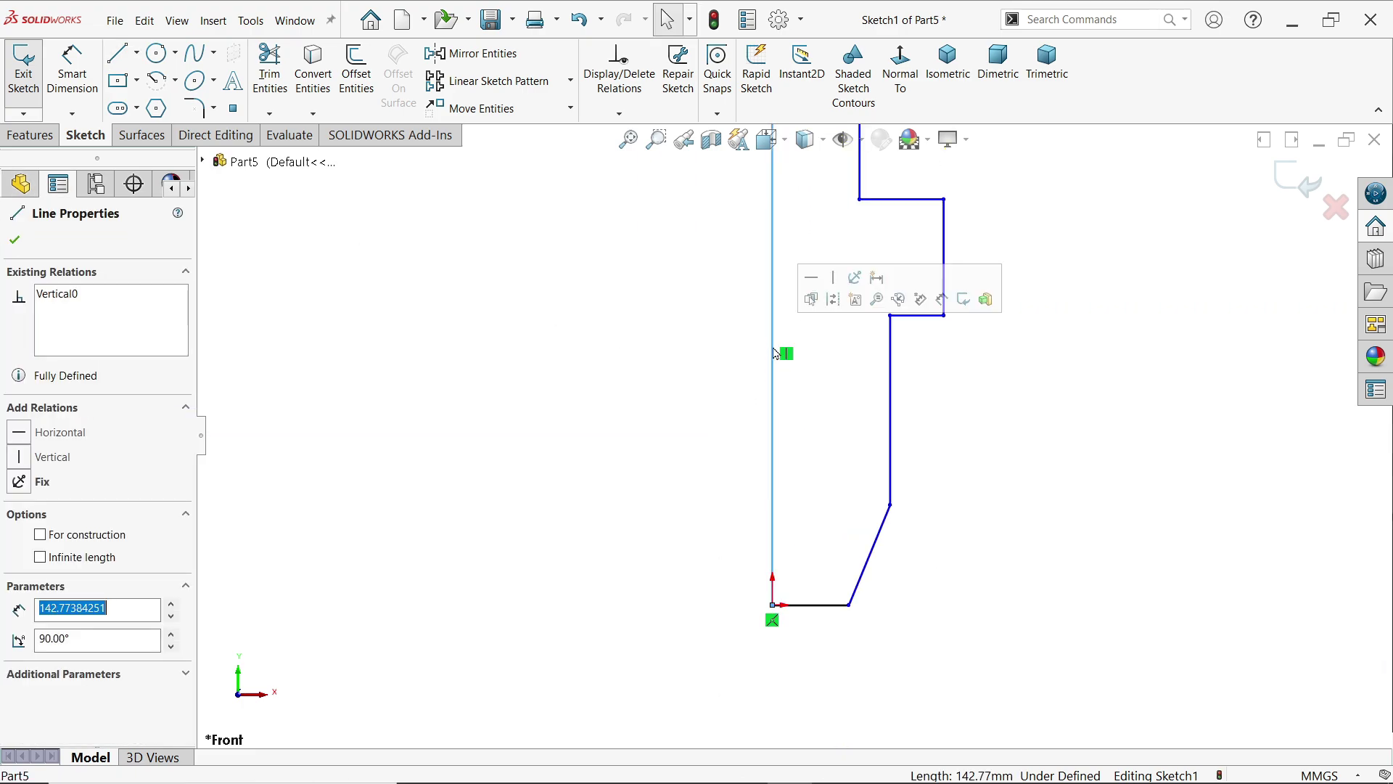
pyautogui.click(827, 299)
pyautogui.scroll(3, 832, 366)
pyautogui.scroll(-5, 831, 376)
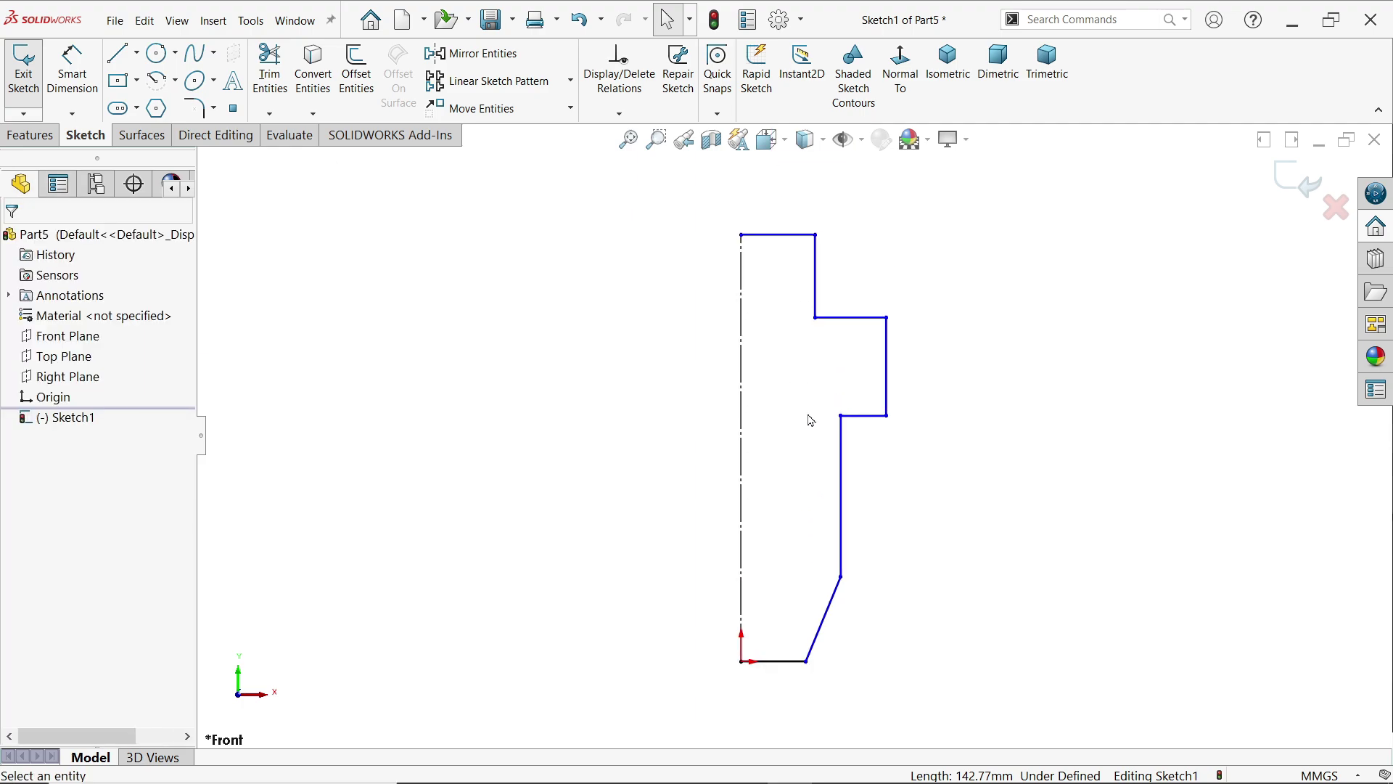
# Dimension the vertical centerline to set the profile's overall height to 93.5 mm
pyautogui.click(72, 69)
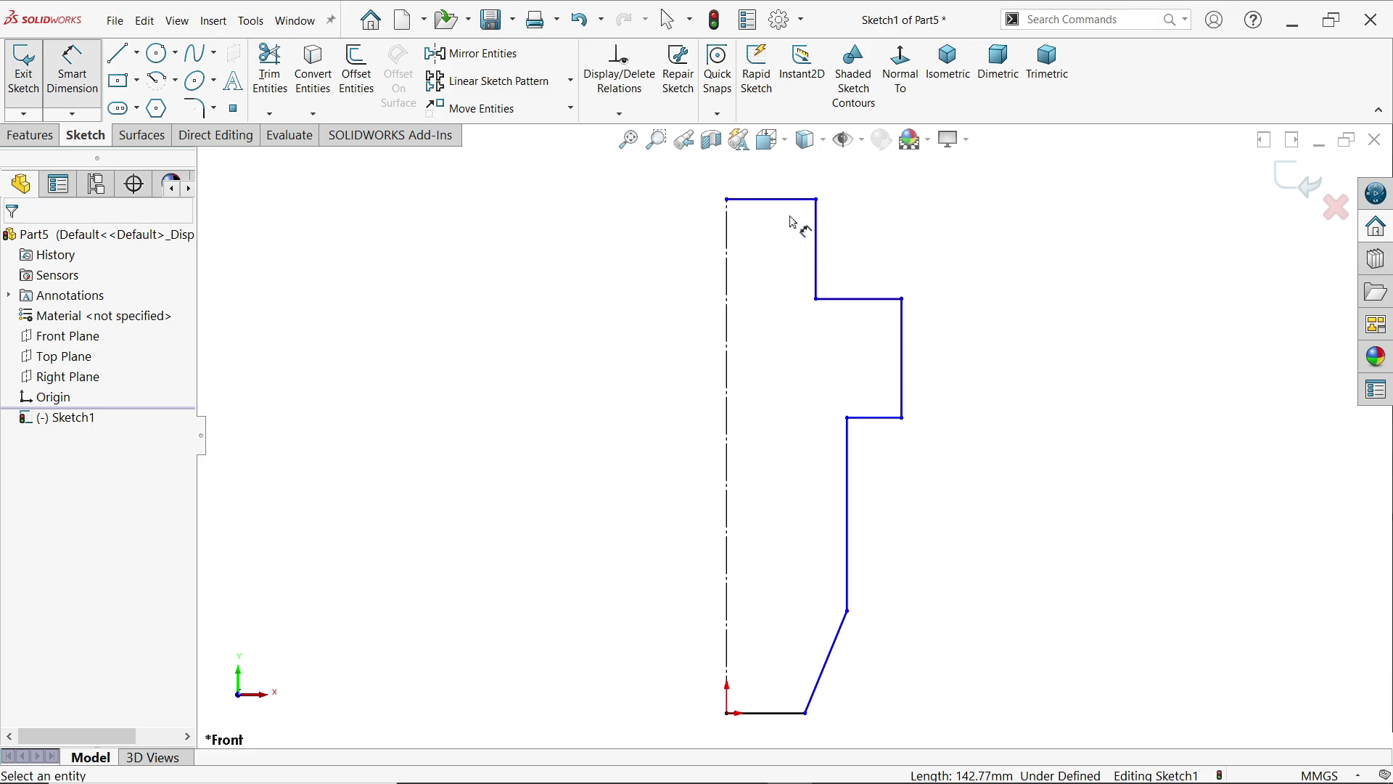
pyautogui.click(728, 289)
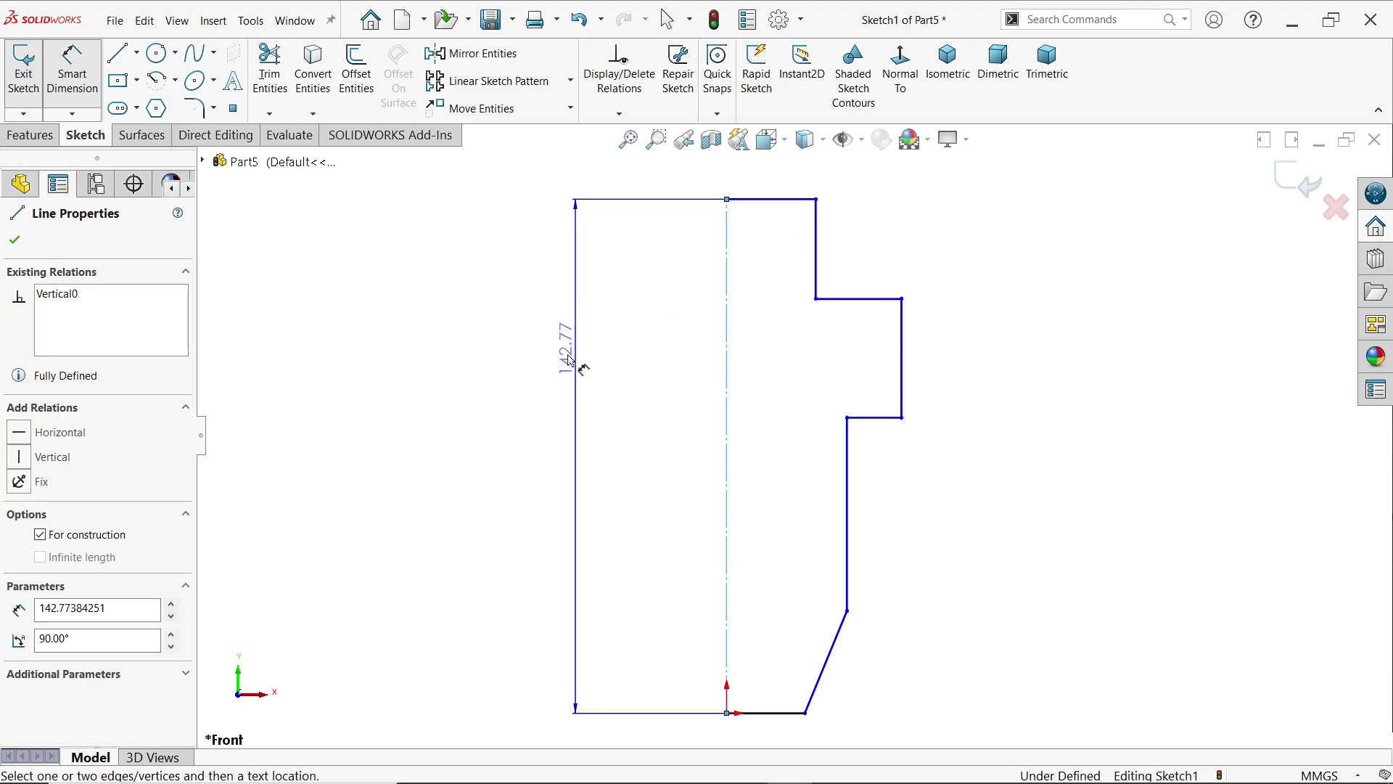
pyautogui.click(562, 367)
pyautogui.write('93.')
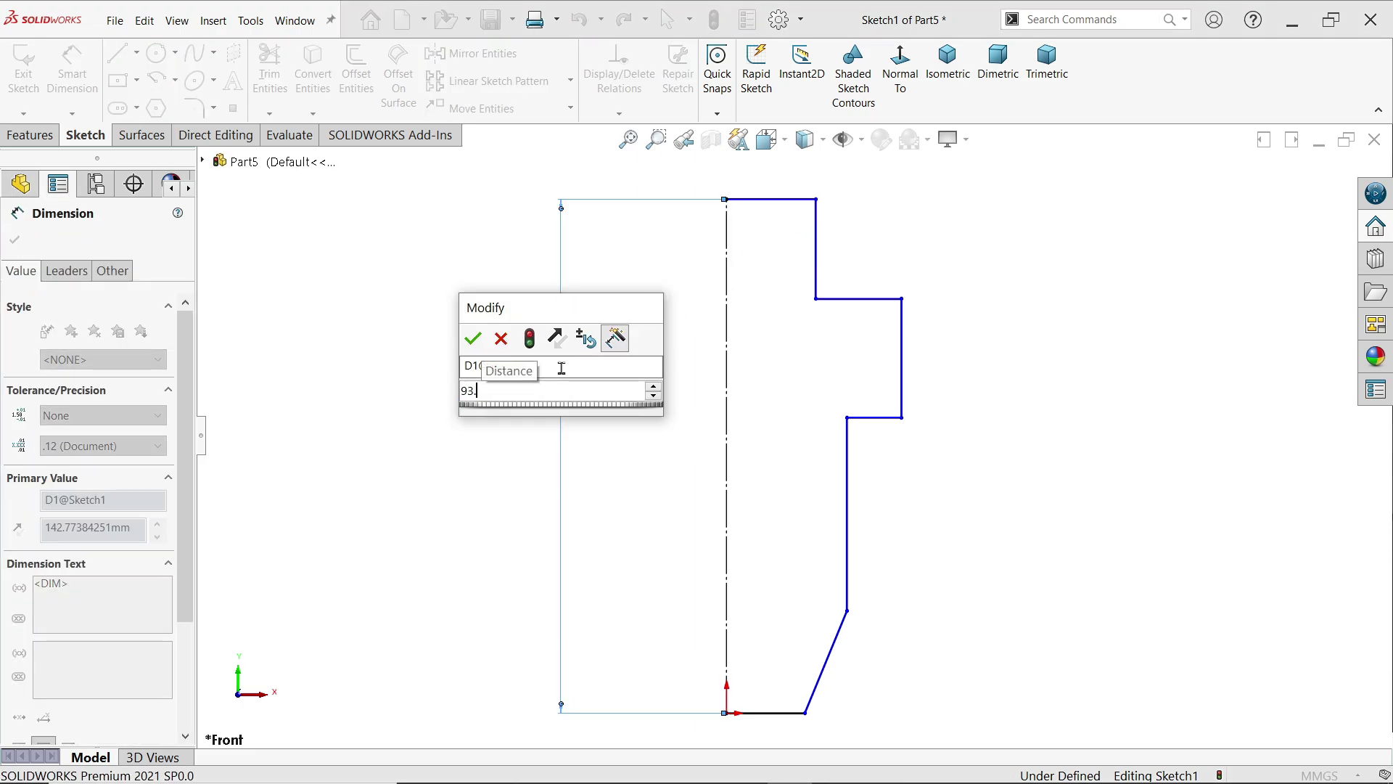
pyautogui.write('5')
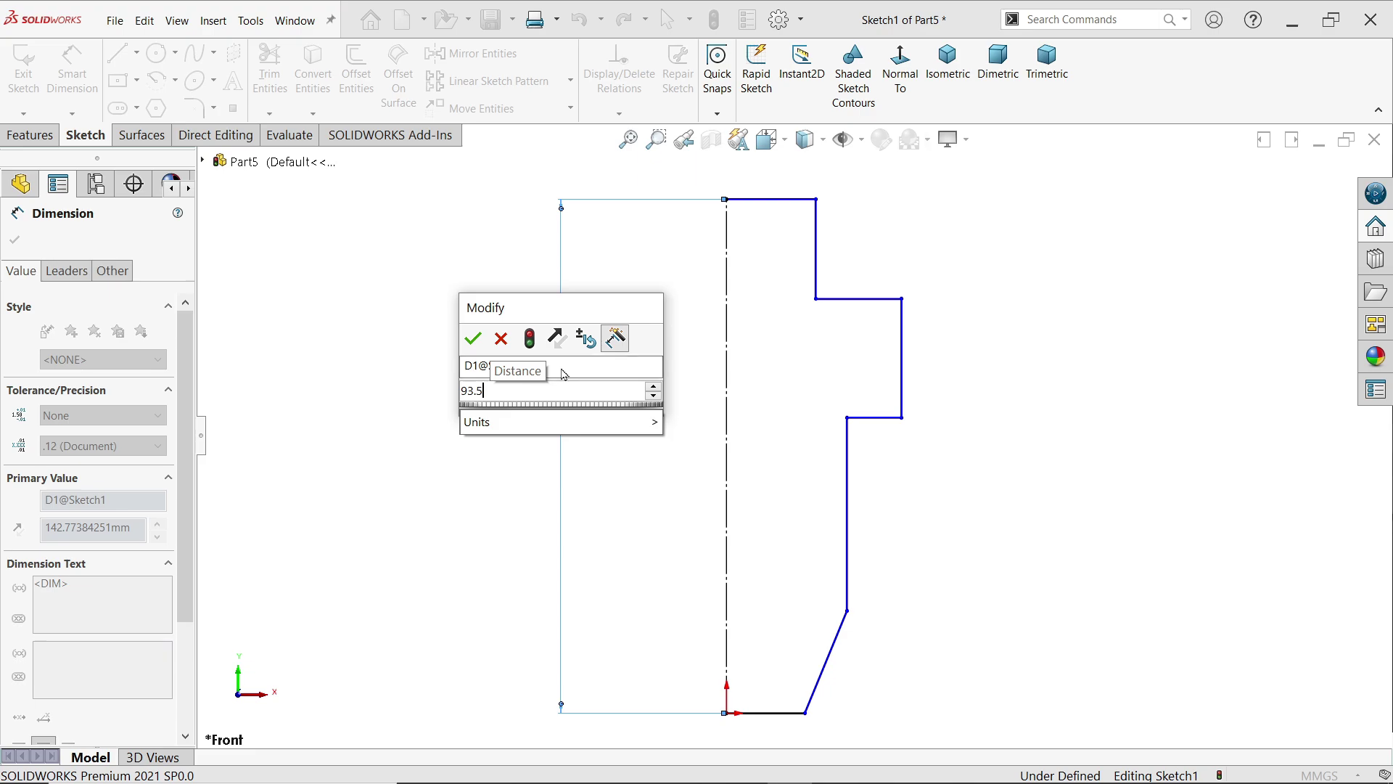
pyautogui.write('6')
pyautogui.press('BackSpace')
pyautogui.press('Return')
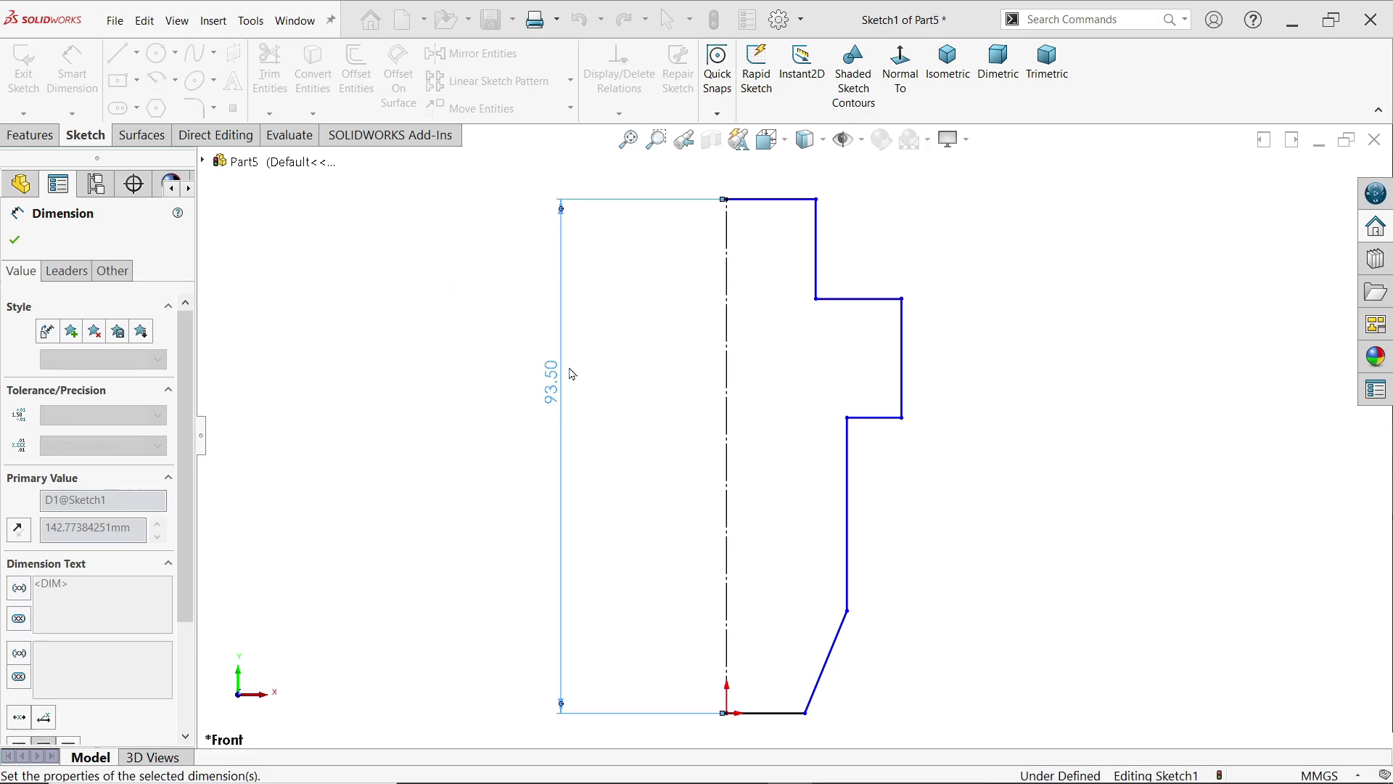
# Dimension the upper neck's diameter across the centerline as 26 mm
pyautogui.click(820, 227)
pyautogui.click(727, 234)
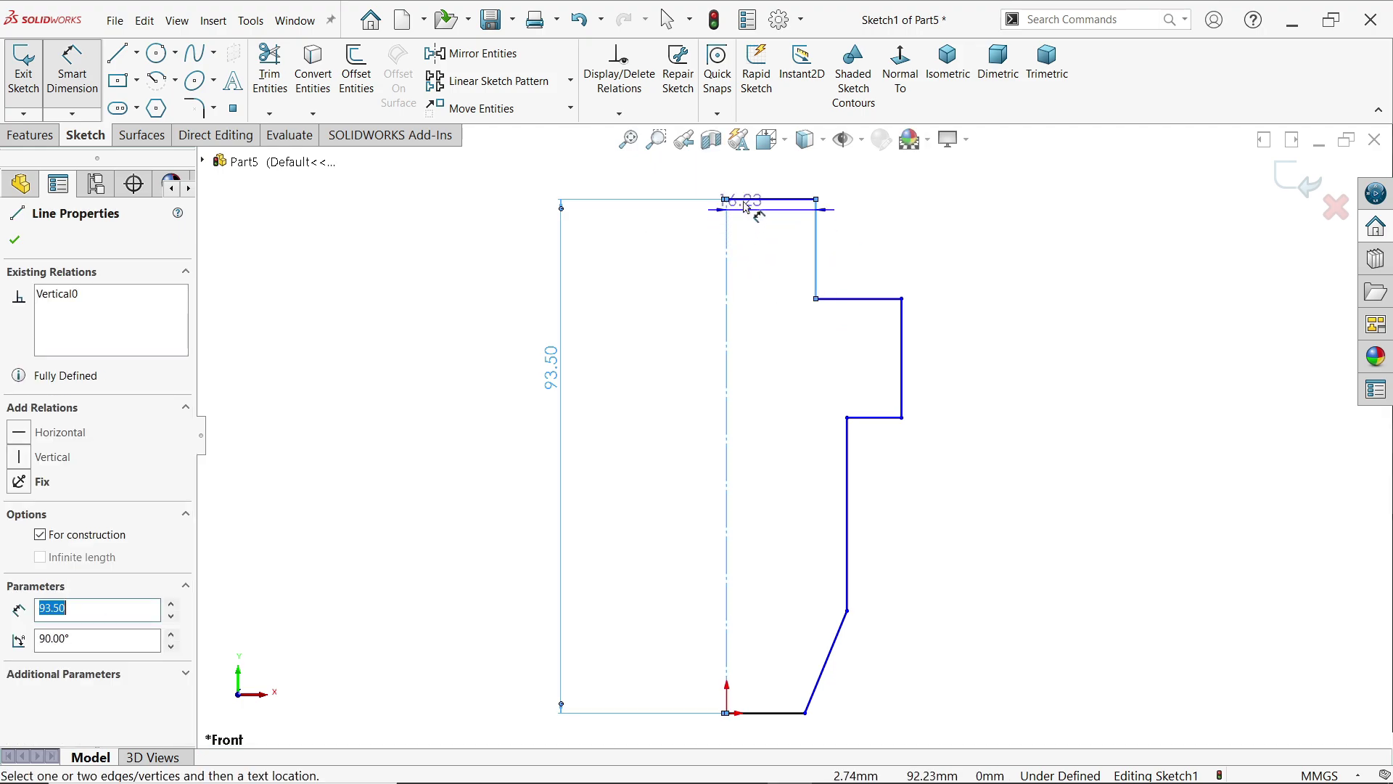
pyautogui.click(697, 183)
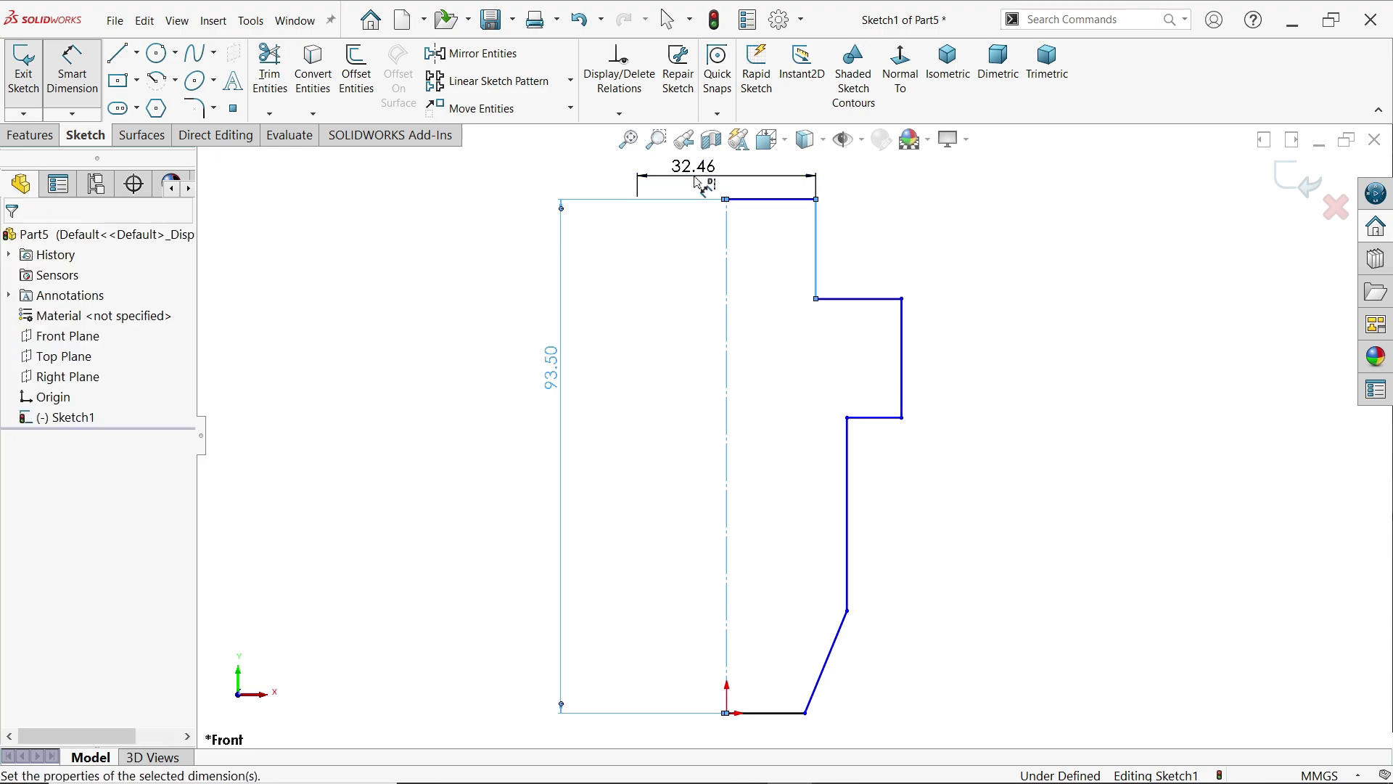
pyautogui.write('26')
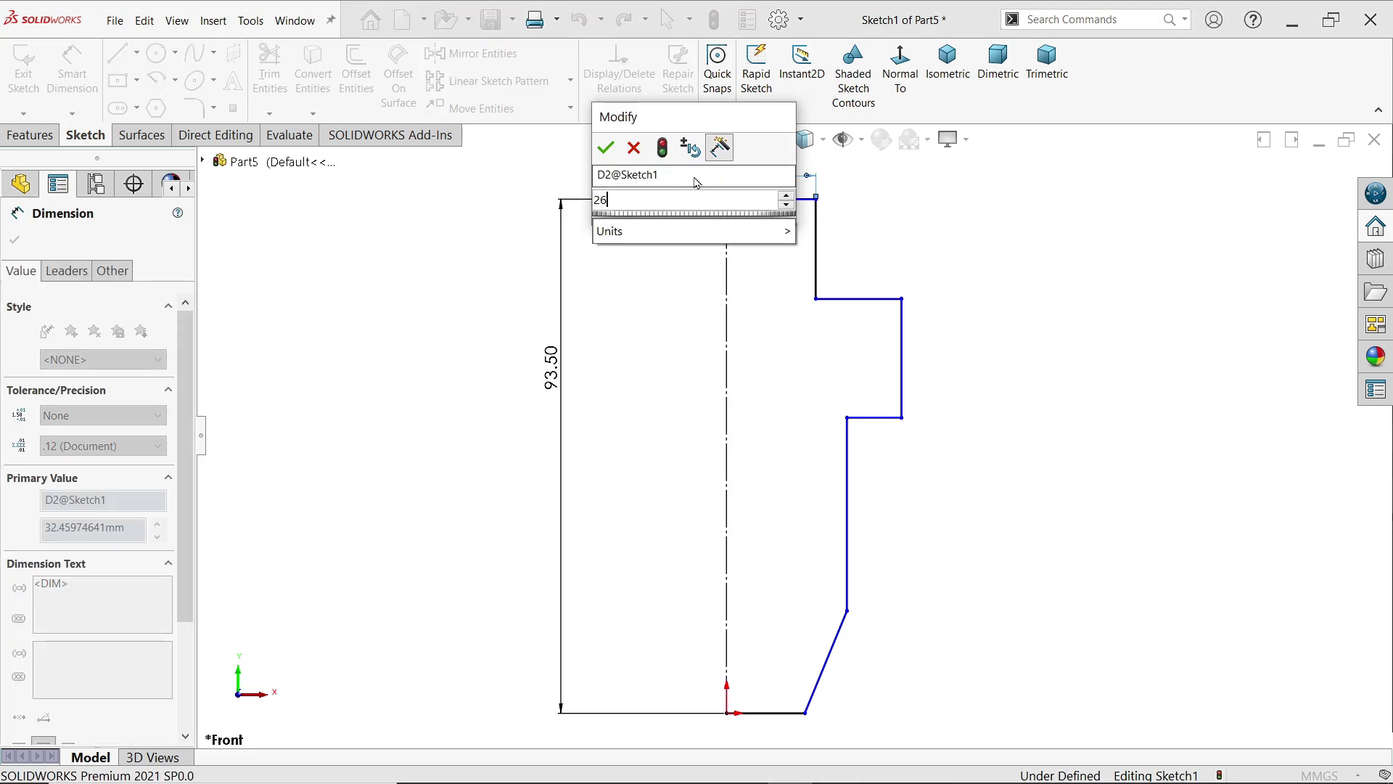
pyautogui.press('Return')
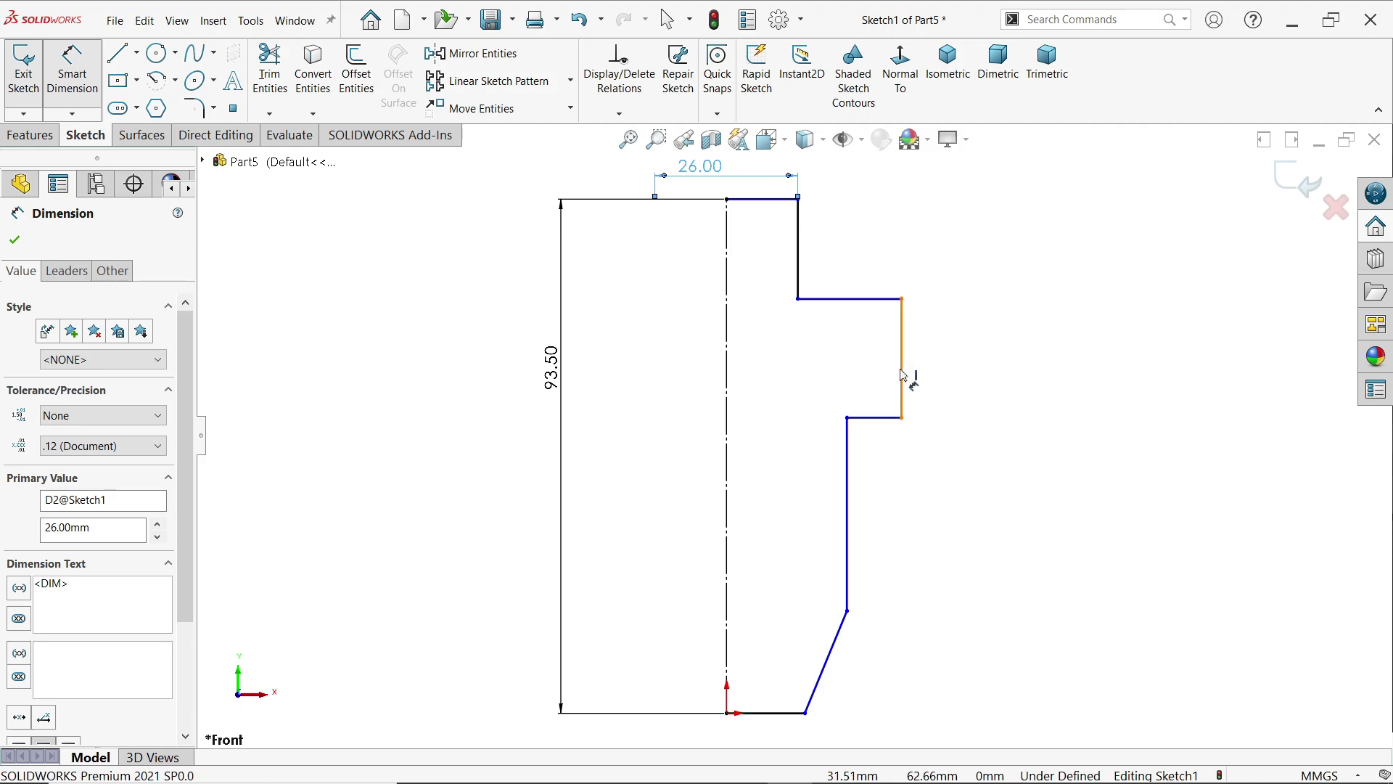
# Add diameter dimensions across the centerline of 45 mm for the collar and 30 mm for the lower body
pyautogui.click(903, 376)
pyautogui.click(813, 366)
pyautogui.write('45')
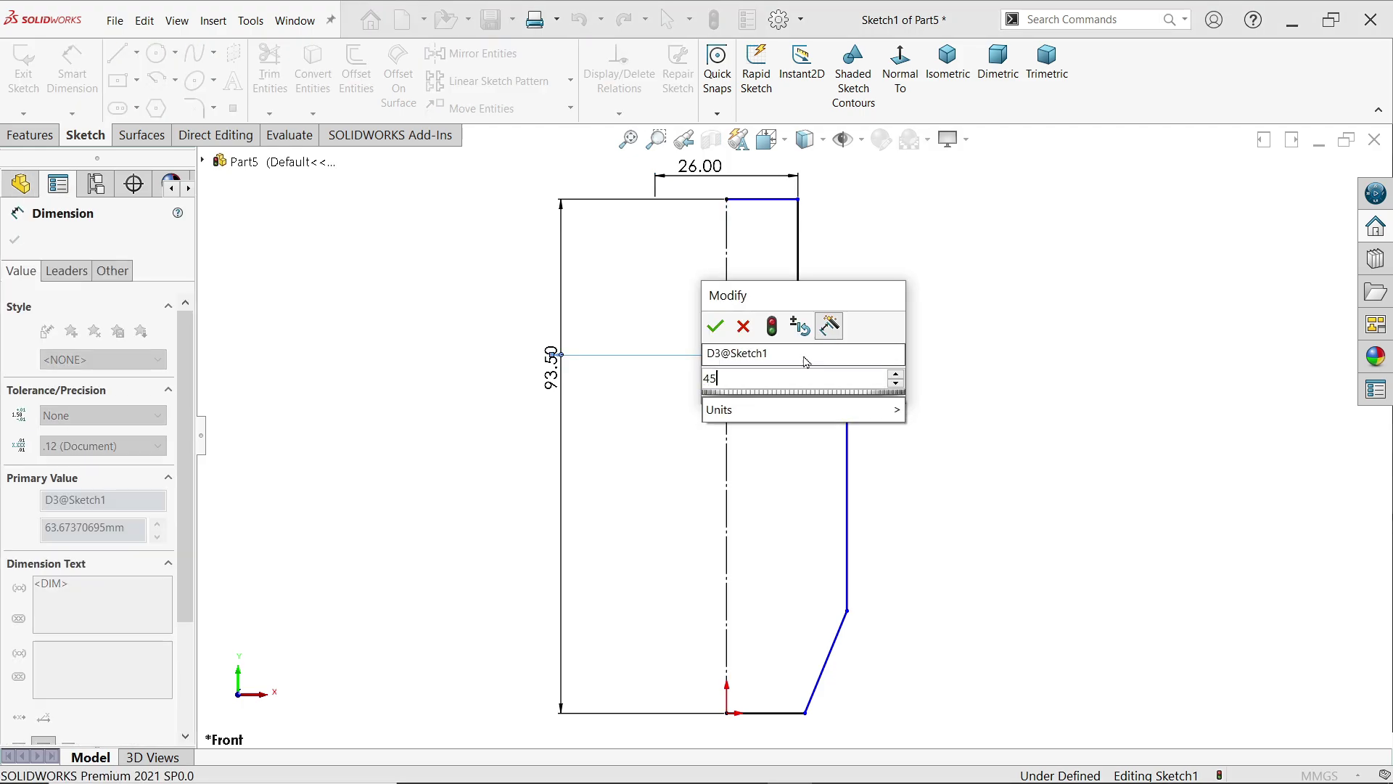
pyautogui.press('Return')
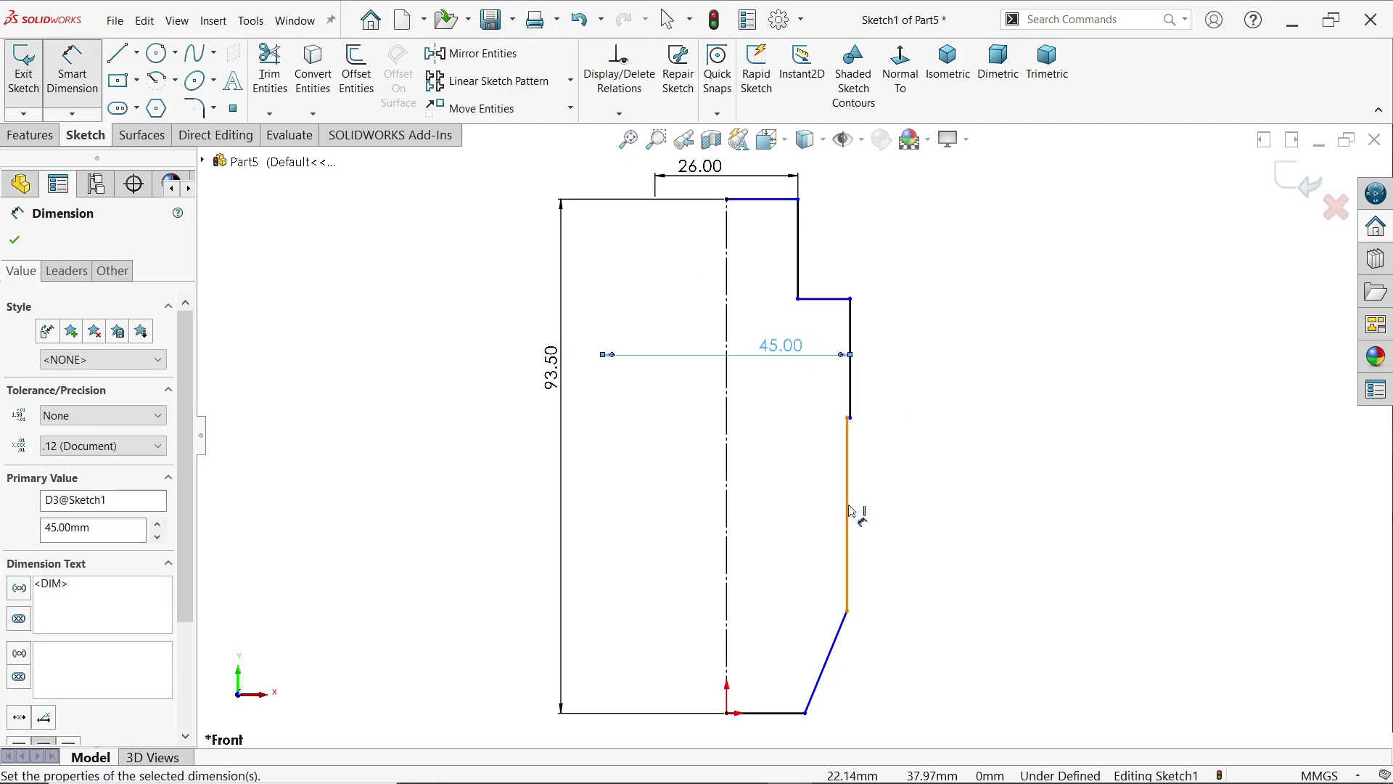
pyautogui.click(850, 512)
pyautogui.click(784, 501)
pyautogui.write('30')
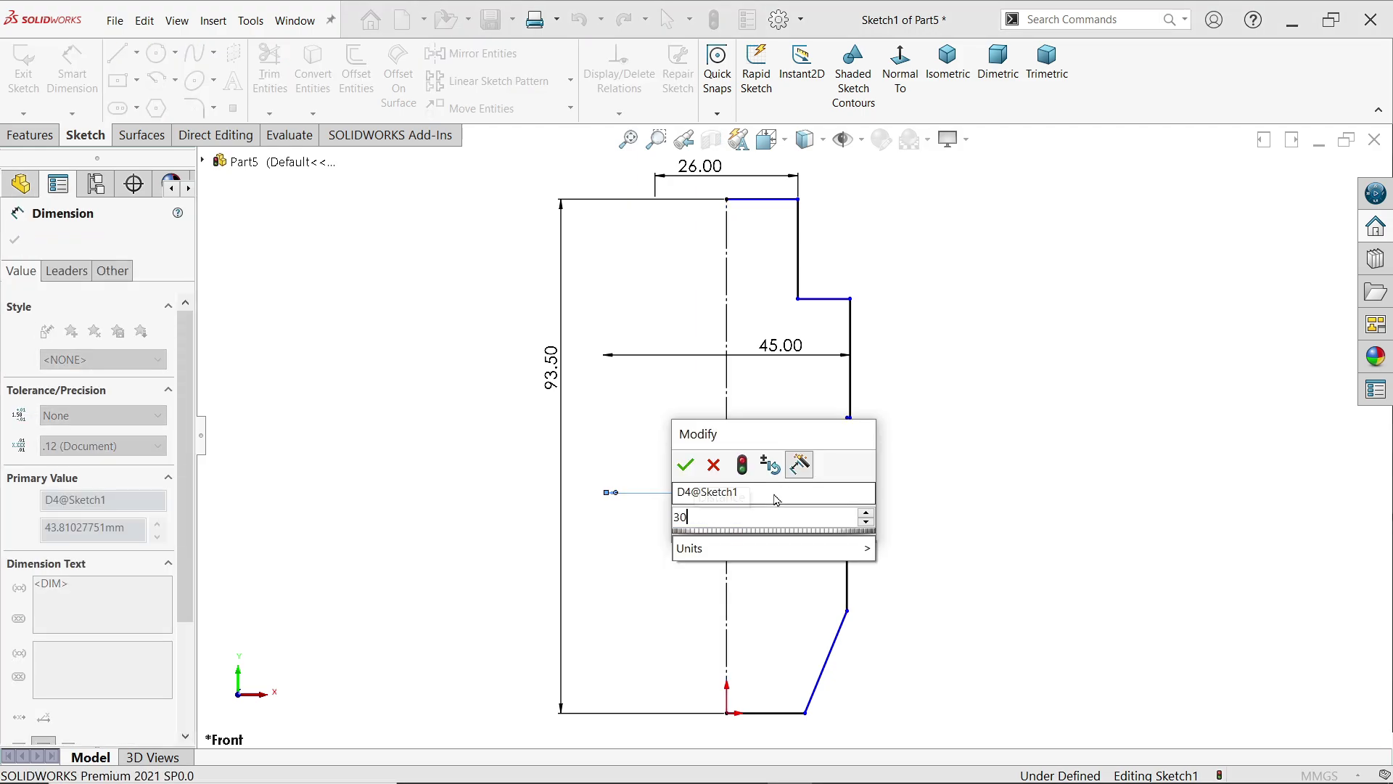
pyautogui.press('Return')
# Dimension the diameter at the tapered tip's bottom corner as 15.5 mm across the centerline
pyautogui.scroll(-3, 827, 610)
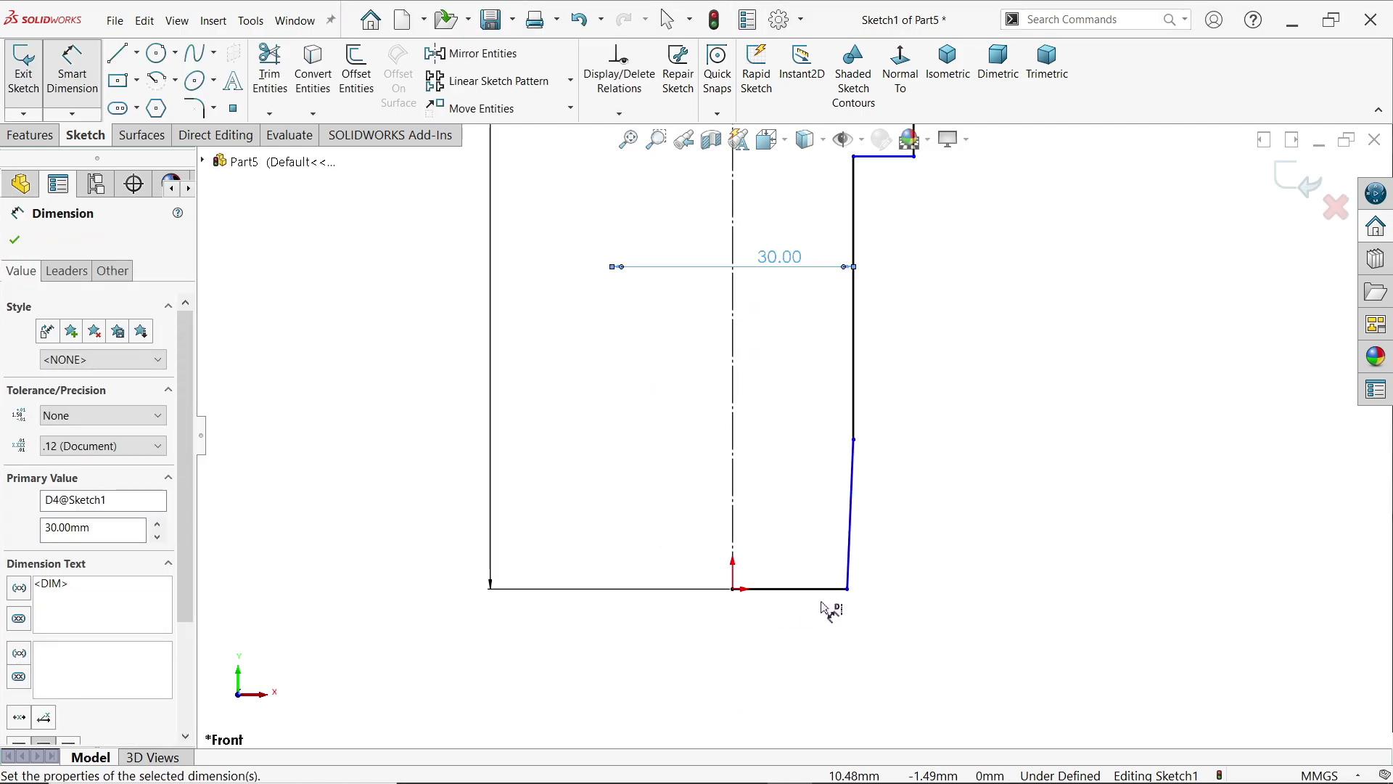
pyautogui.click(847, 589)
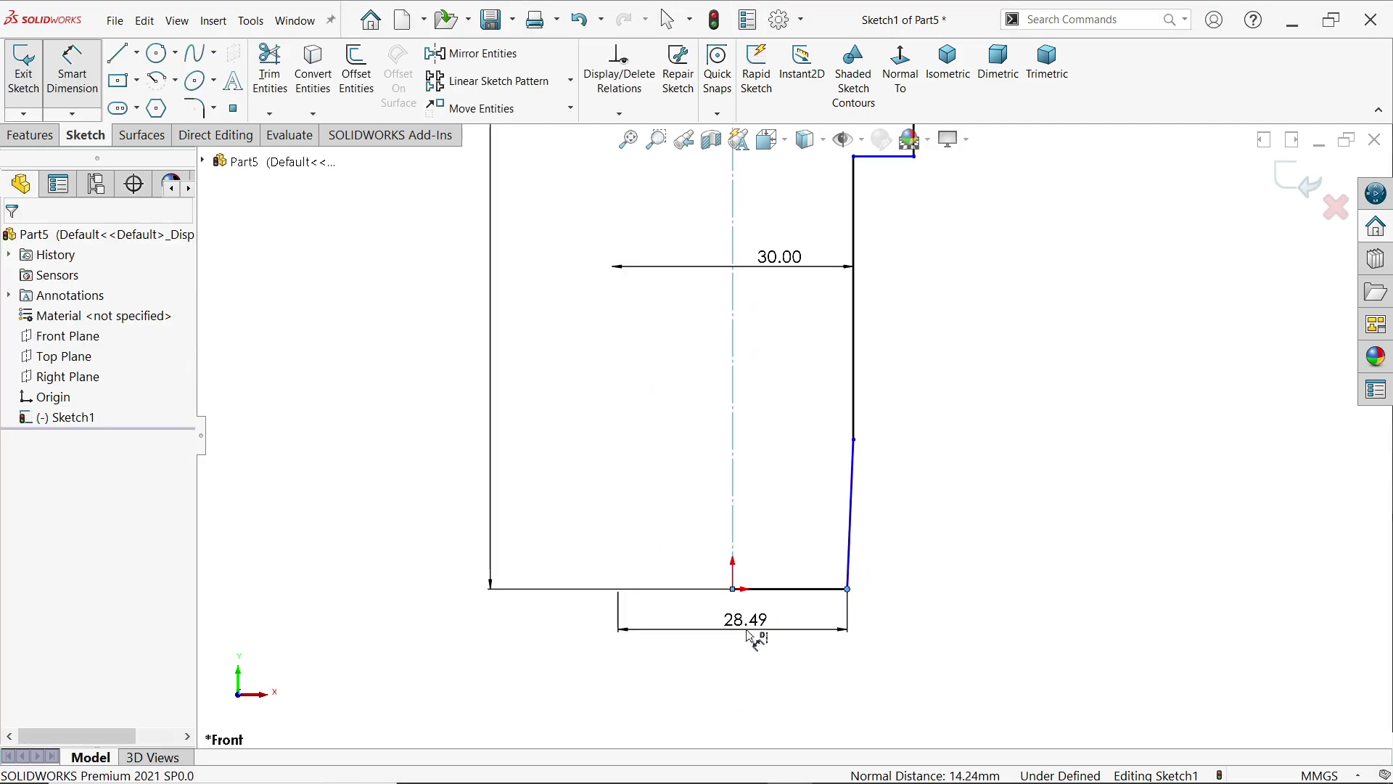
pyautogui.click(751, 636)
pyautogui.write('15.5')
pyautogui.press('Return')
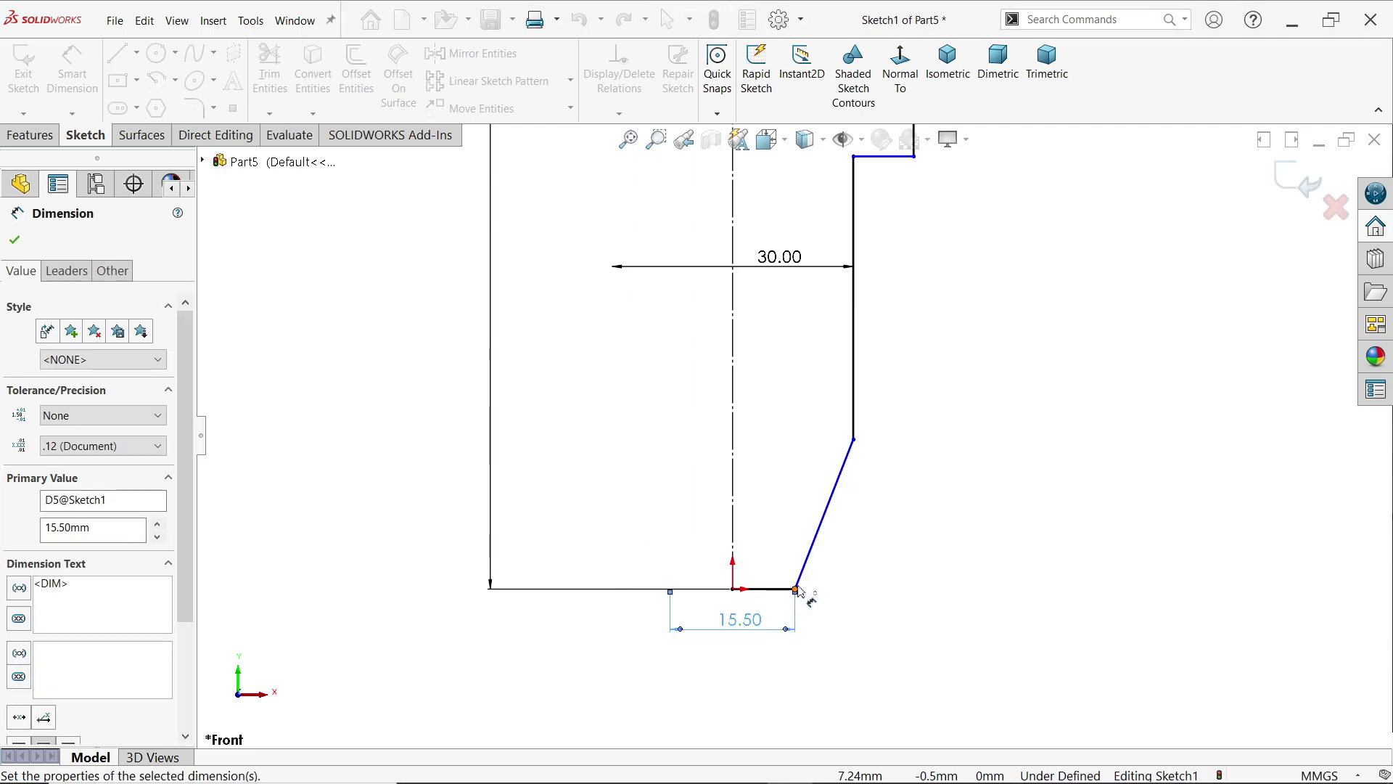
pyautogui.scroll(3, 883, 491)
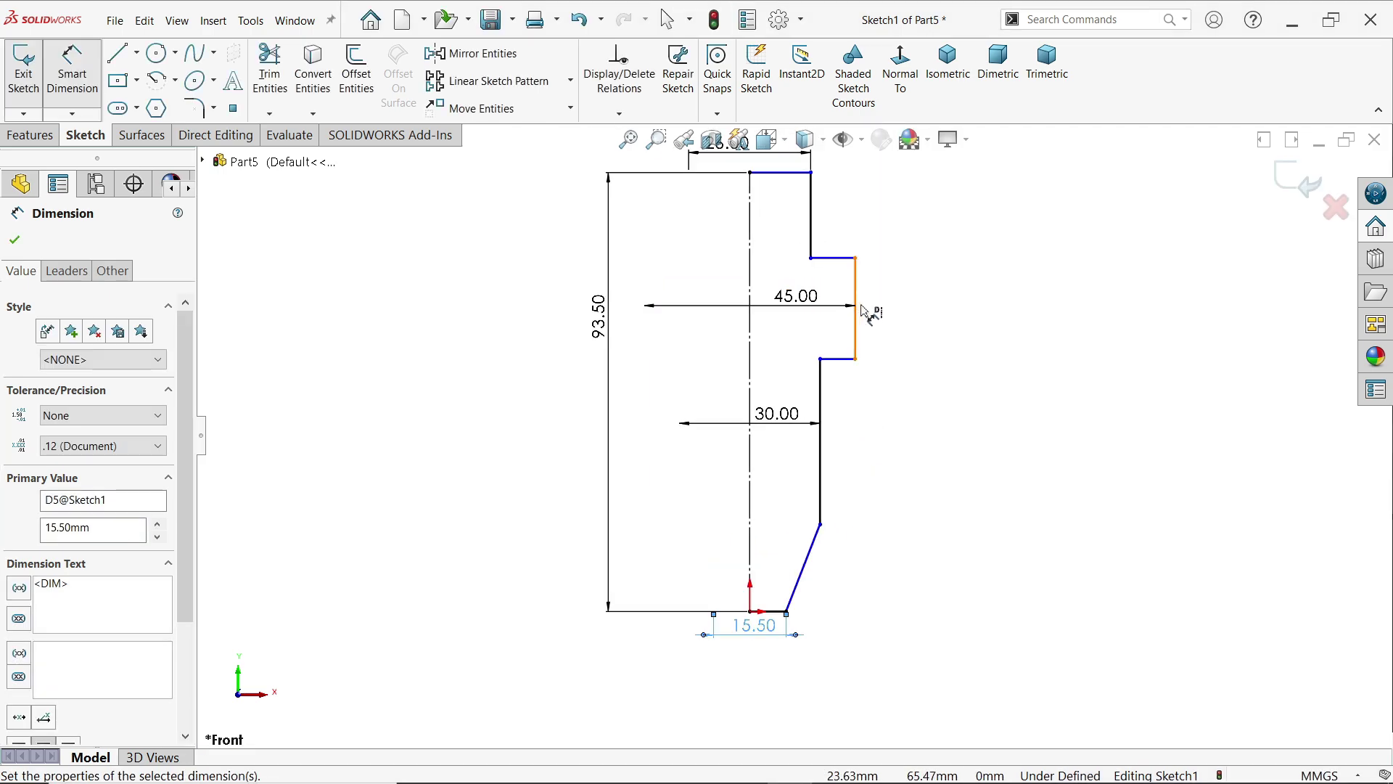
# Dimension the height of the collar's outer vertical edge as 18 mm
pyautogui.click(856, 297)
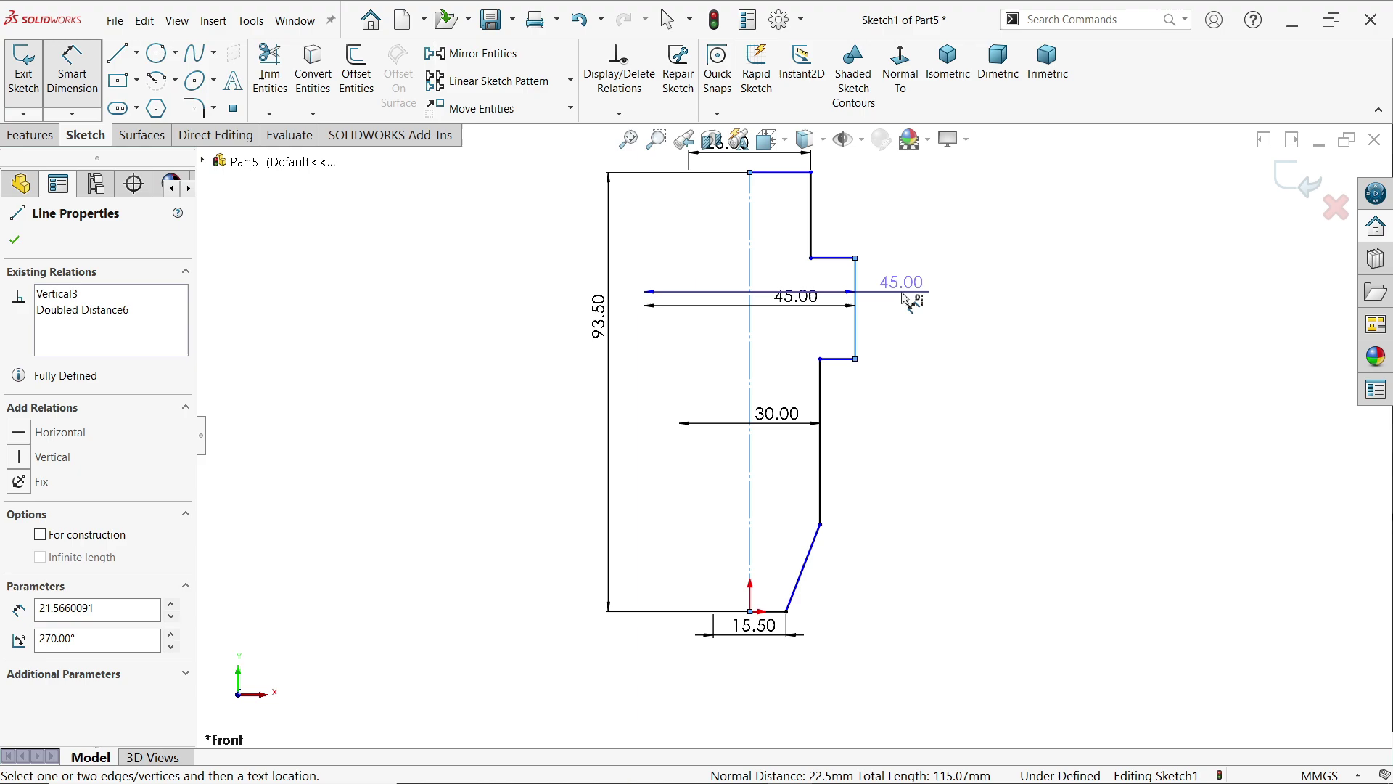
pyautogui.click(930, 306)
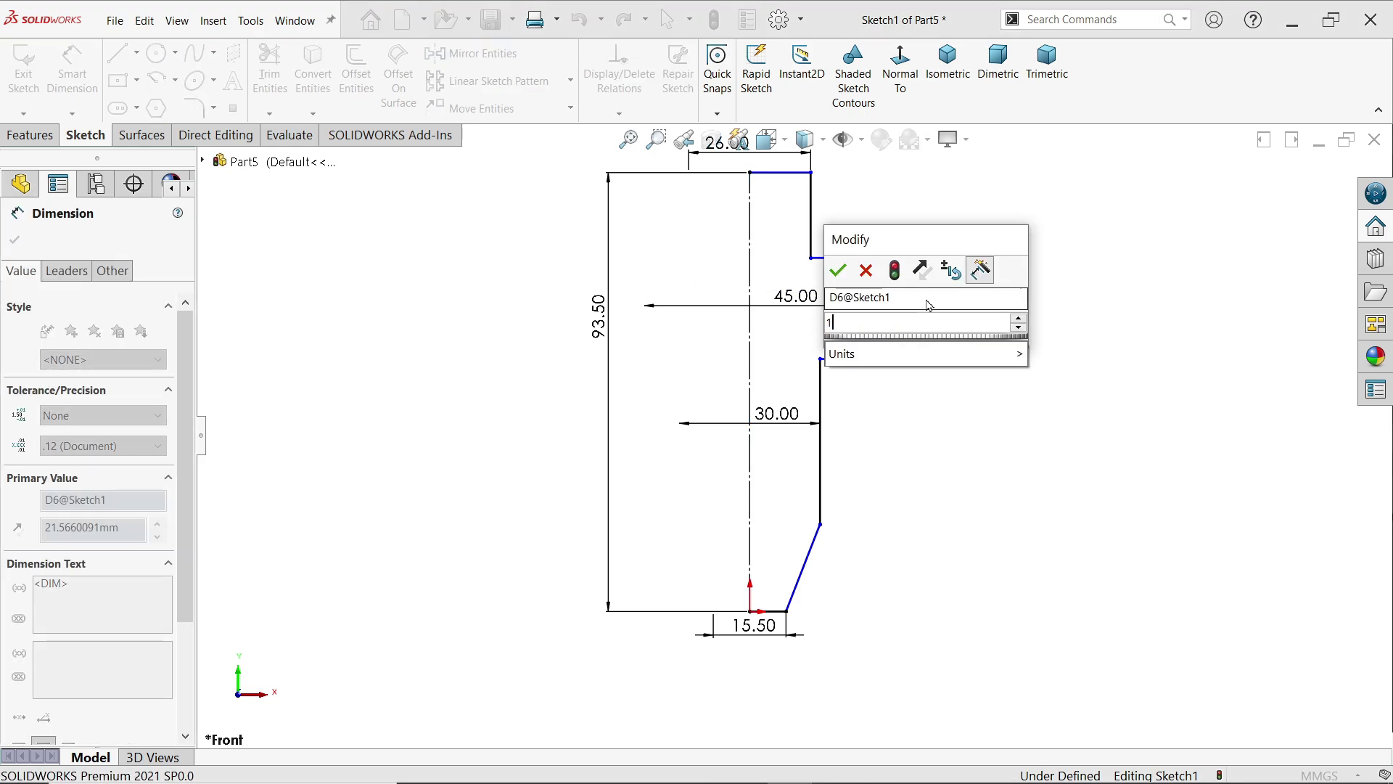
pyautogui.write('18')
pyautogui.press('Return')
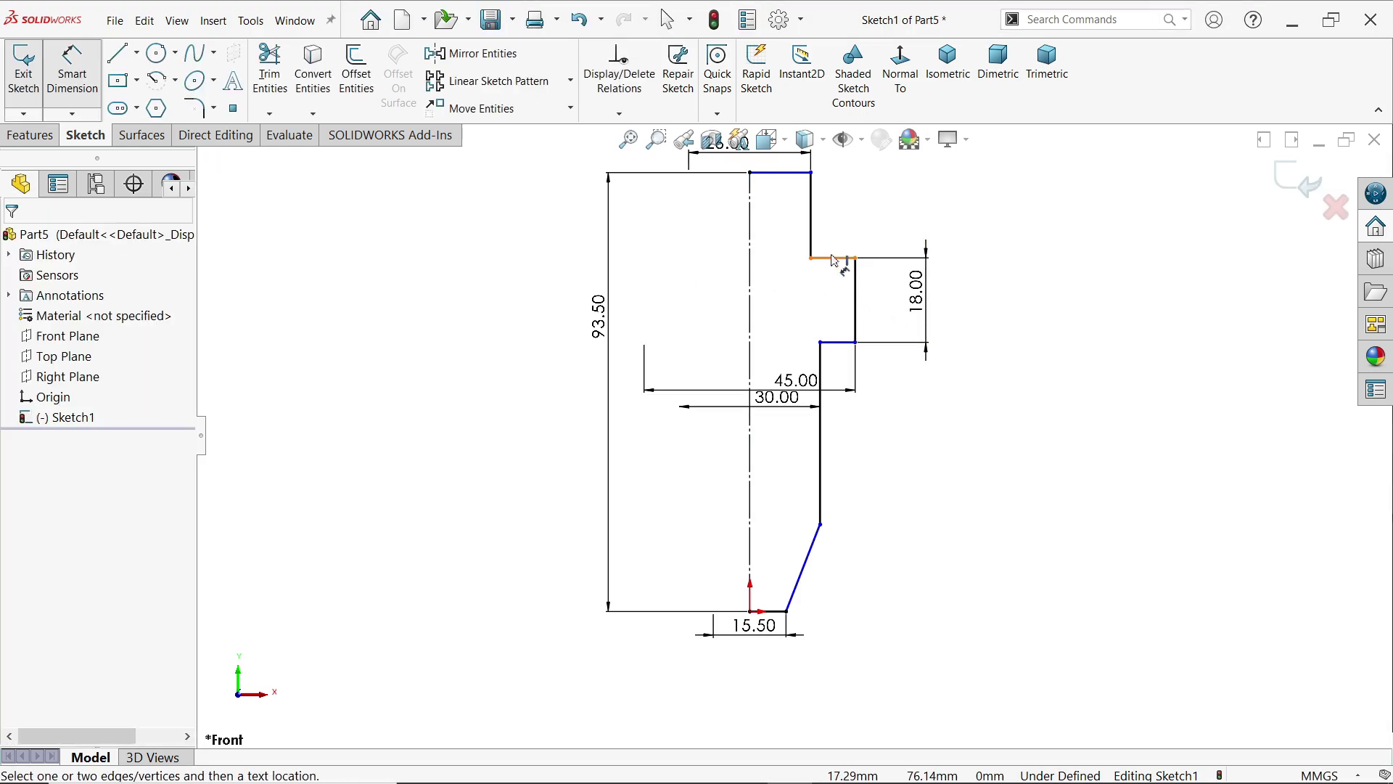
# Dimension the vertical distance from the collar's upper edge to the upper corner of the taper as 58.4 mm
pyautogui.click(842, 259)
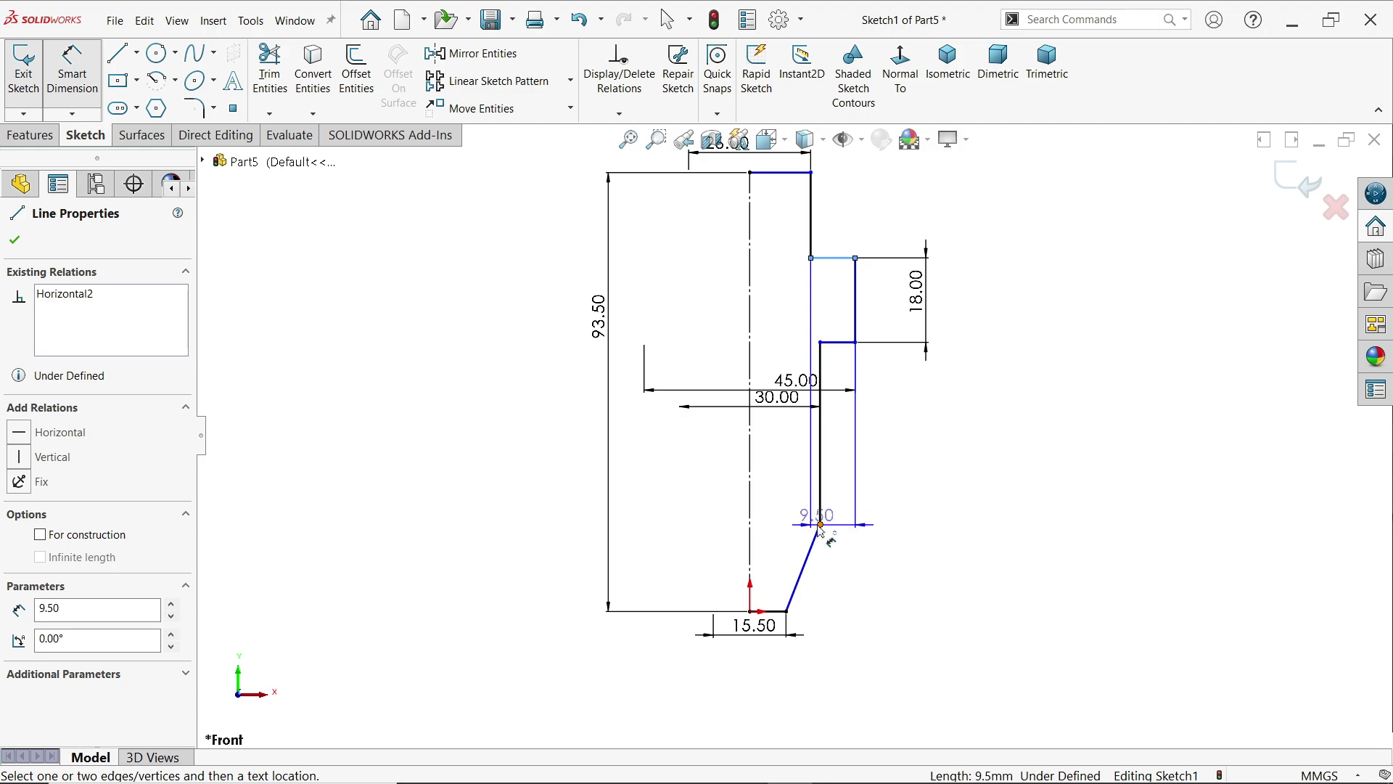
pyautogui.click(820, 524)
pyautogui.click(1016, 396)
pyautogui.write('58.4')
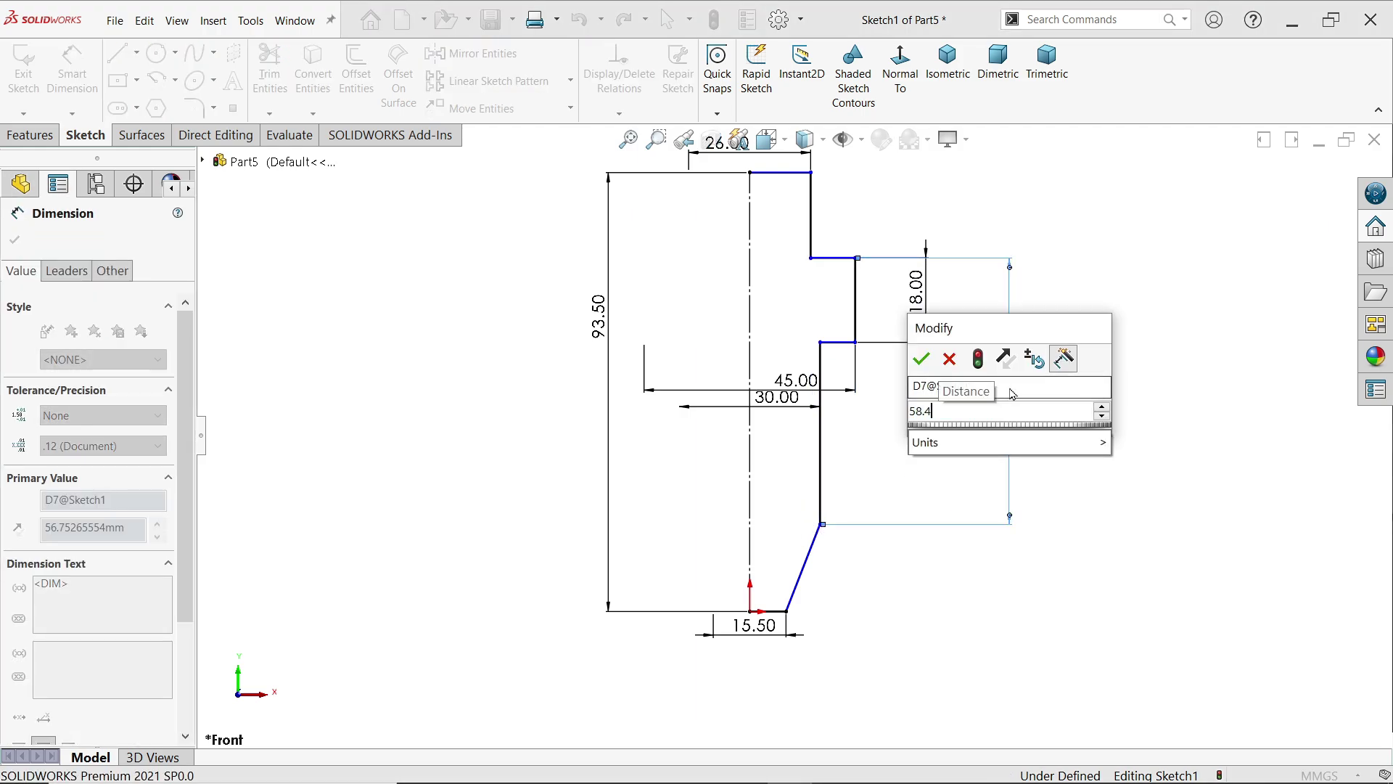
pyautogui.press('Return')
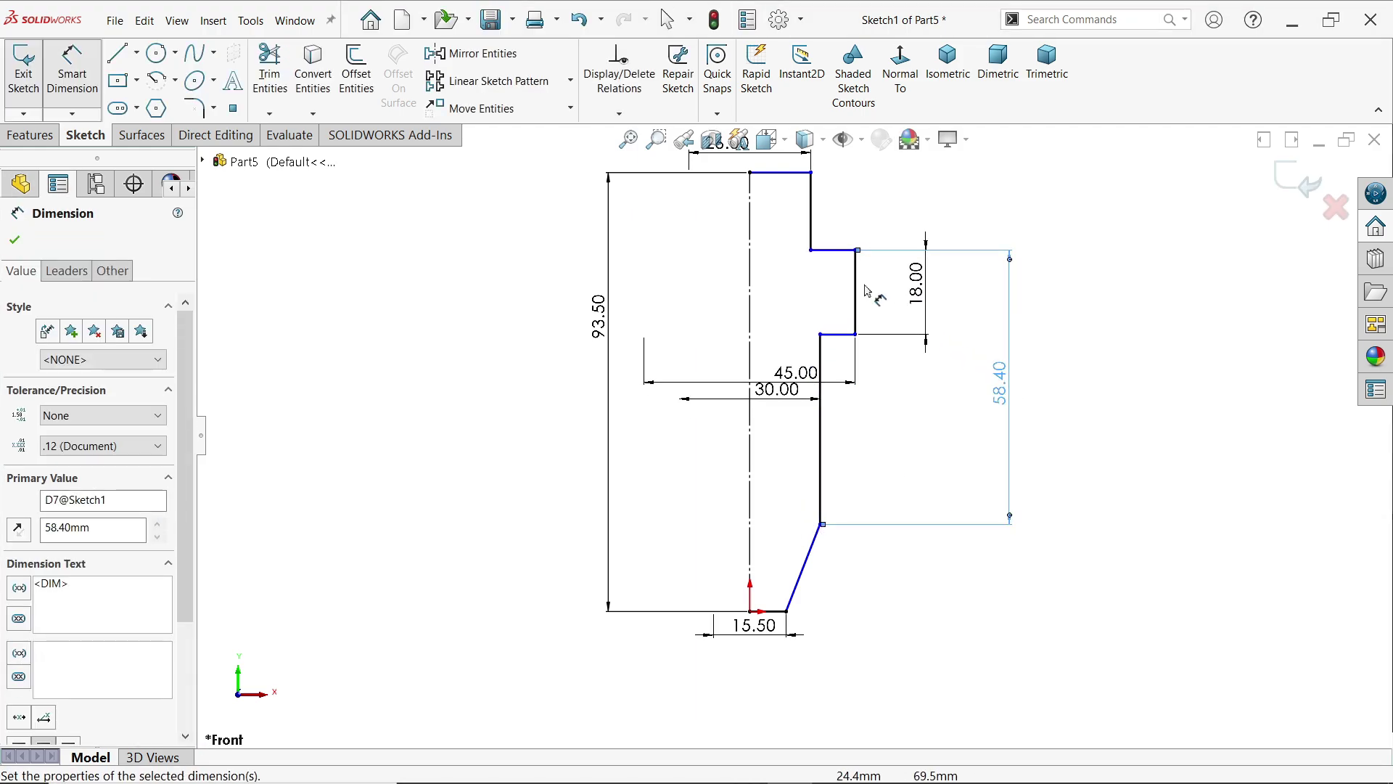
# Dimension the vertical distance from the collar's upper edge to the tip's bottom corner as 68.5 mm and finish dimensioning
pyautogui.click(857, 250)
pyautogui.click(787, 612)
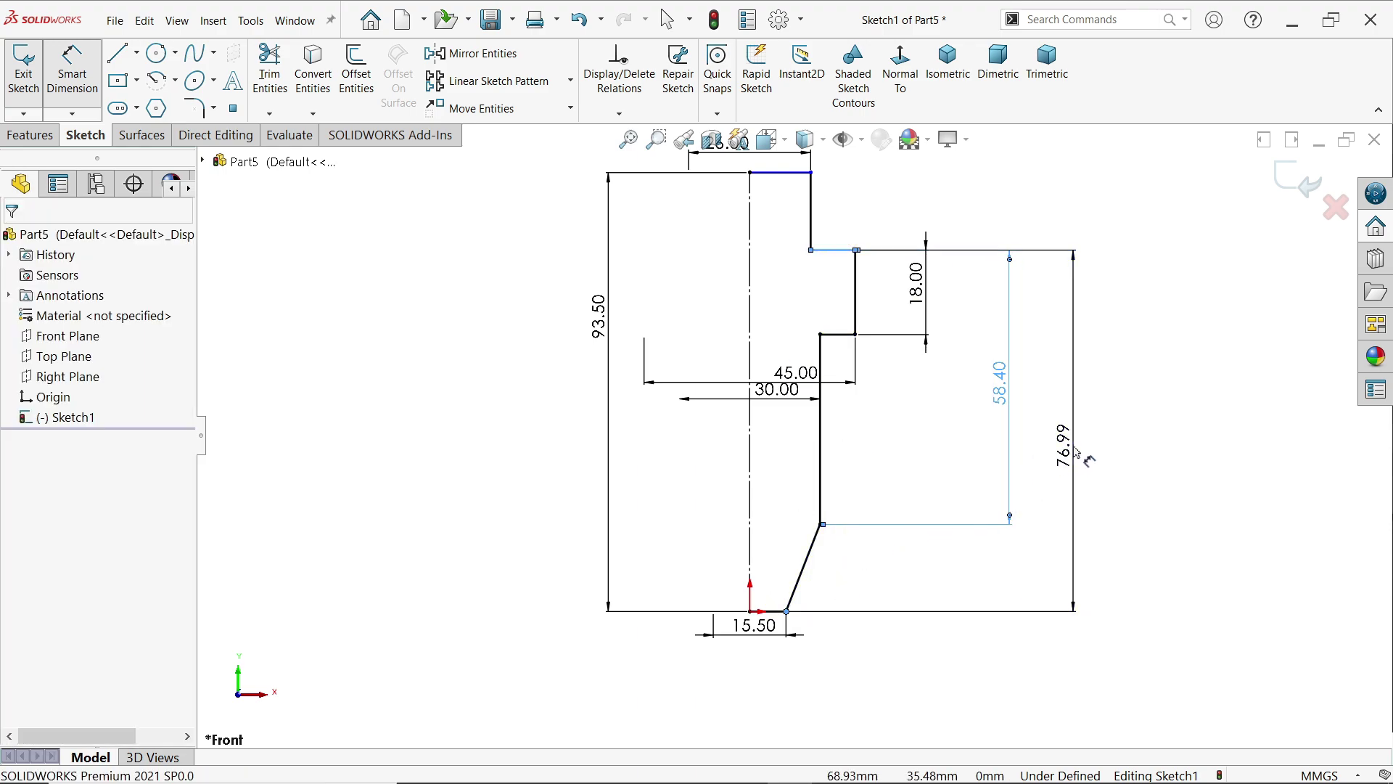
pyautogui.click(1074, 451)
pyautogui.write('6')
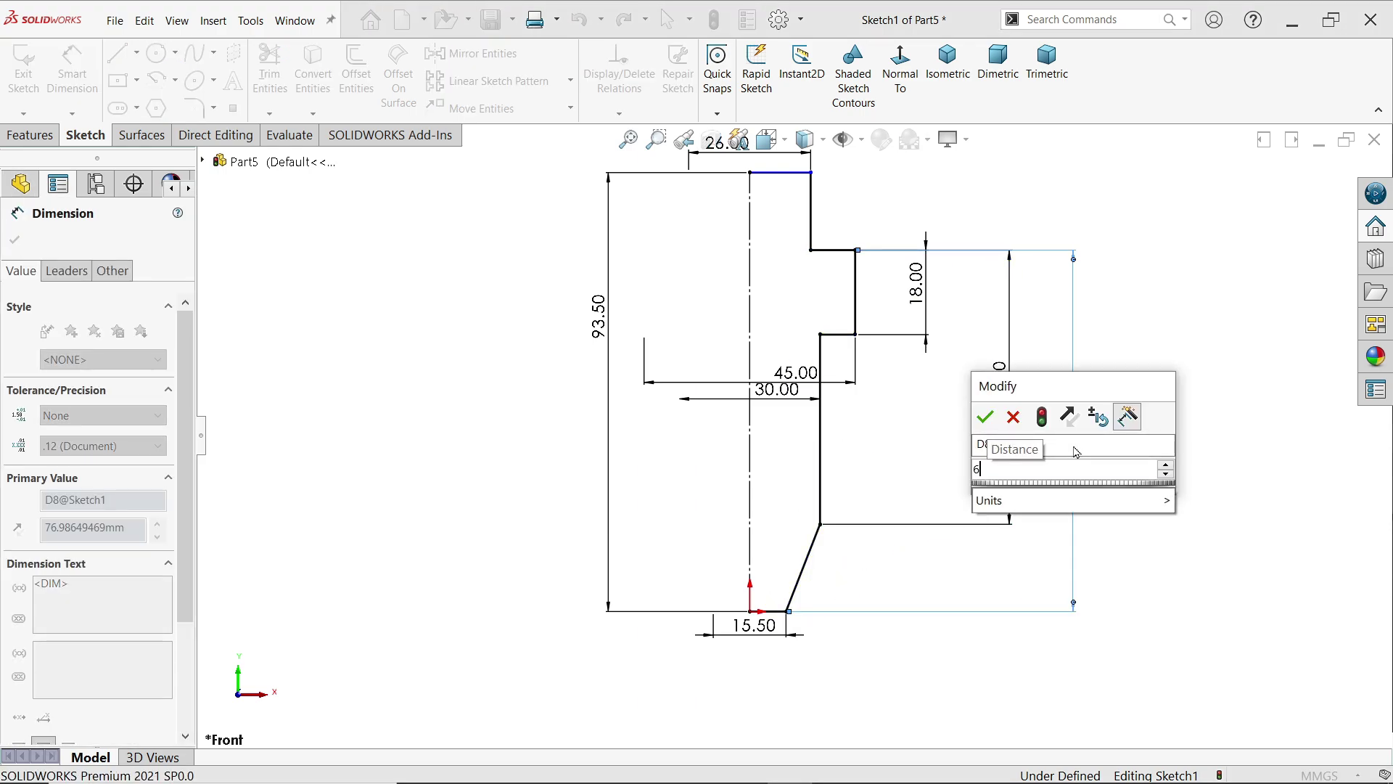
pyautogui.write('8.5')
pyautogui.press('Return')
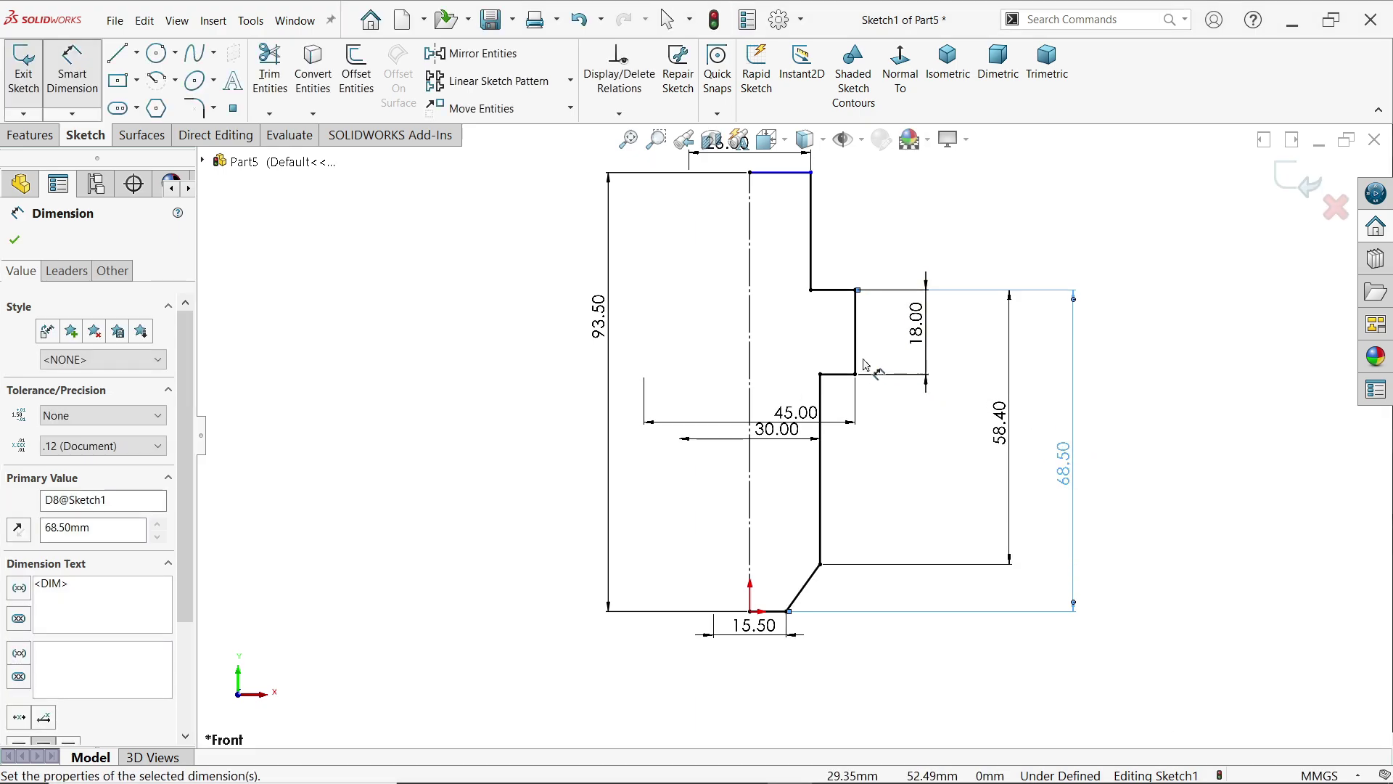
pyautogui.scroll(1, 834, 392)
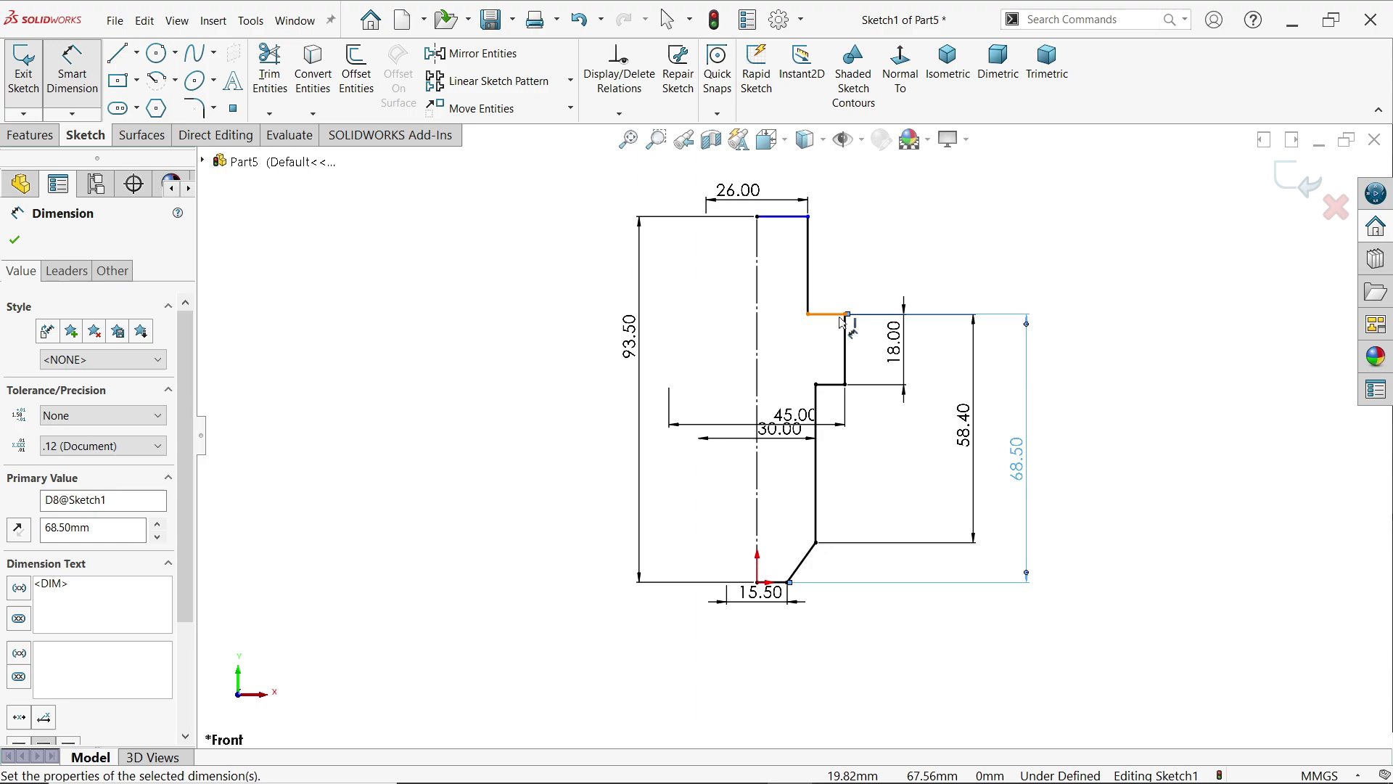
pyautogui.scroll(-1, 836, 309)
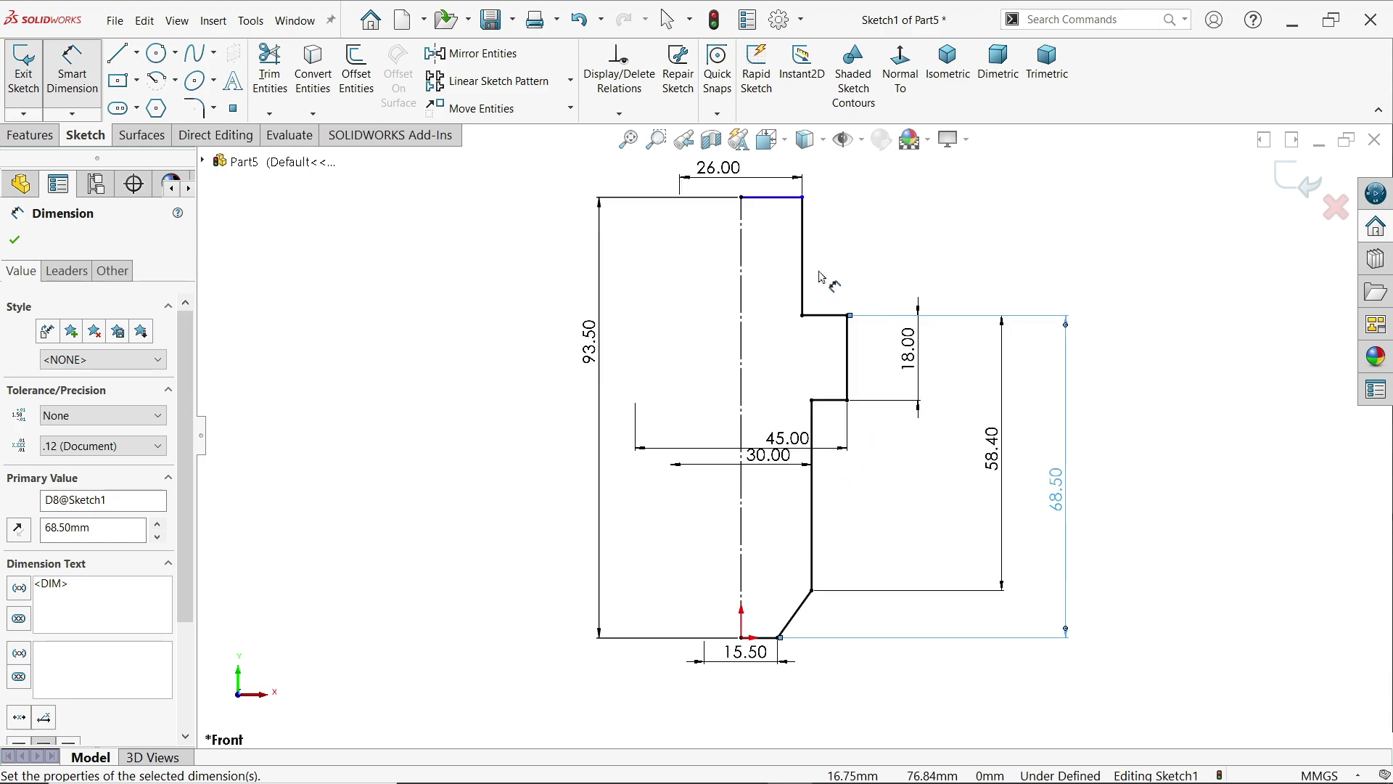
pyautogui.scroll(-1, 799, 230)
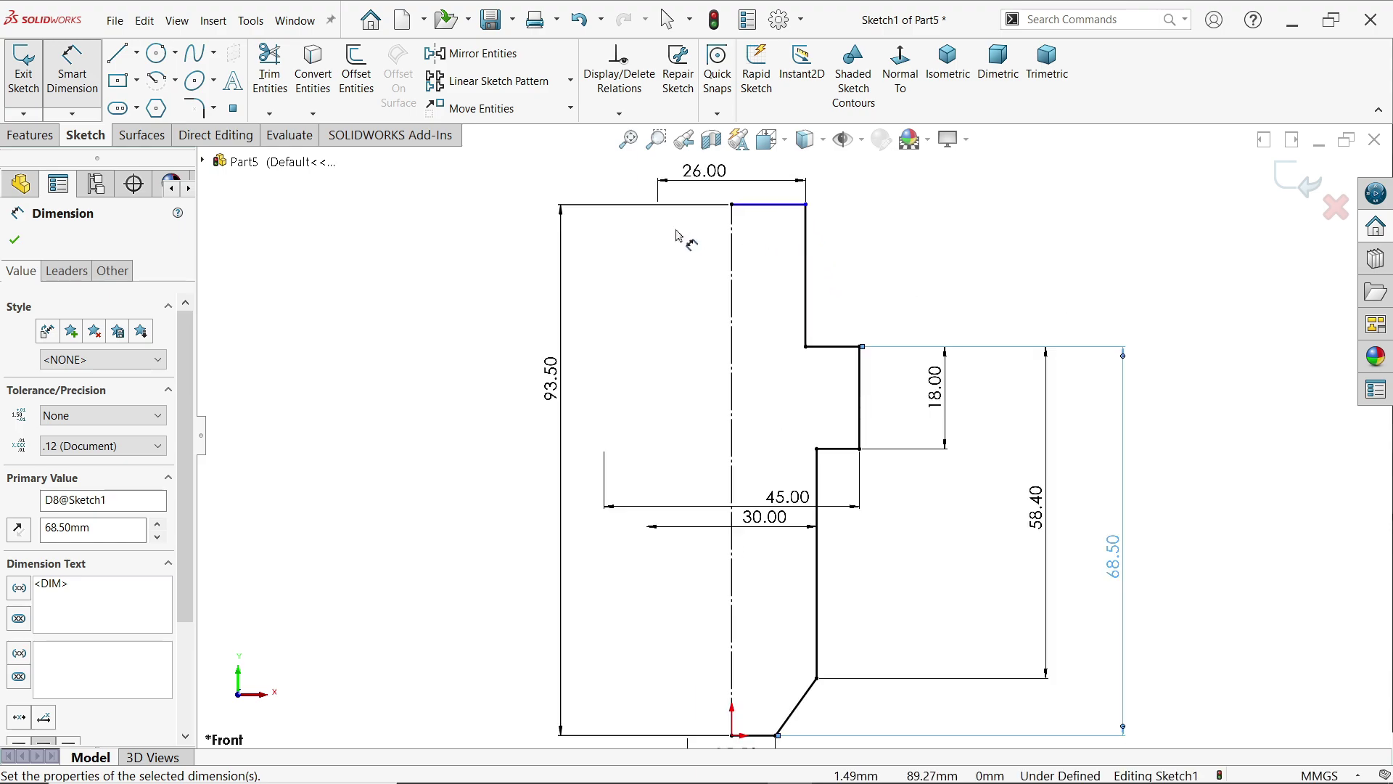
pyautogui.click(14, 242)
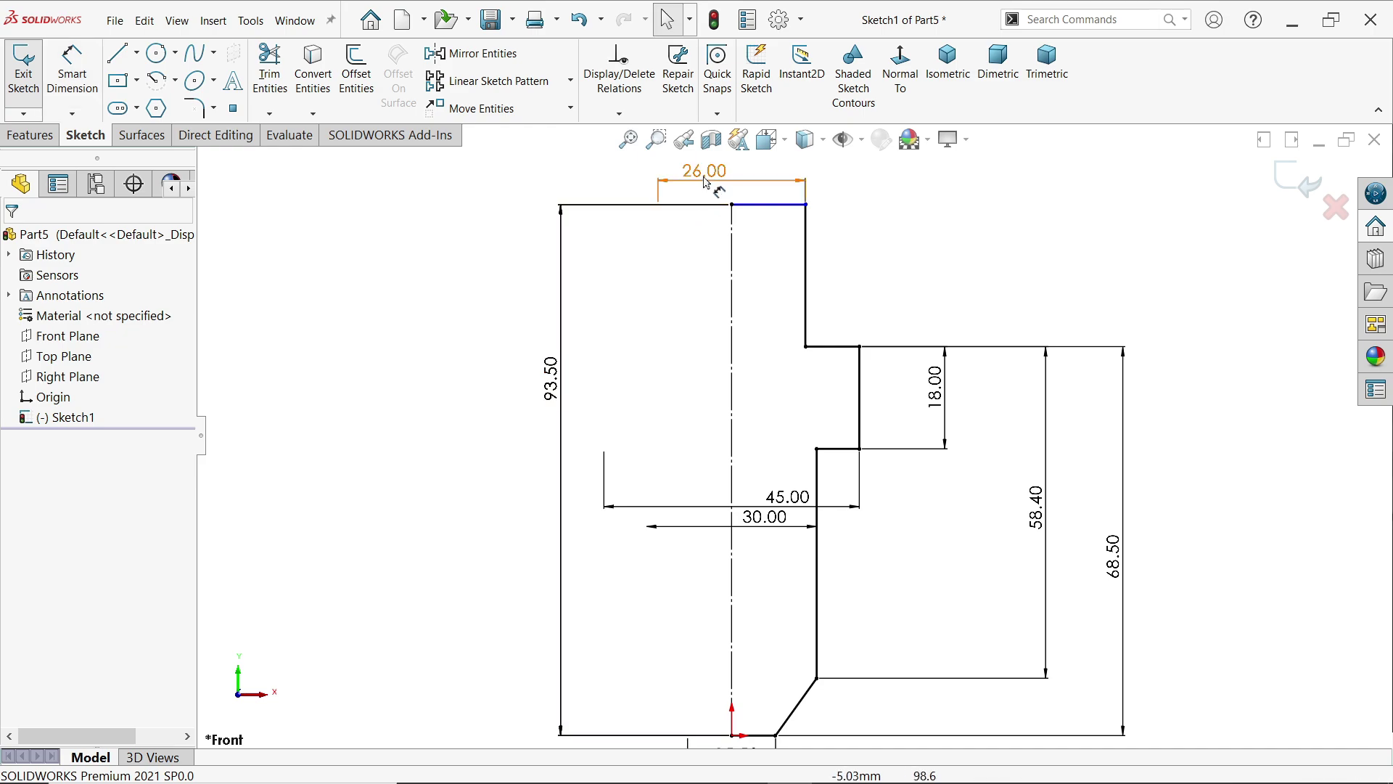
# Move the 26 mm dimension slightly upward and make the profile's top line horizontal
pyautogui.moveTo(711, 173); pyautogui.dragTo(721, 167)
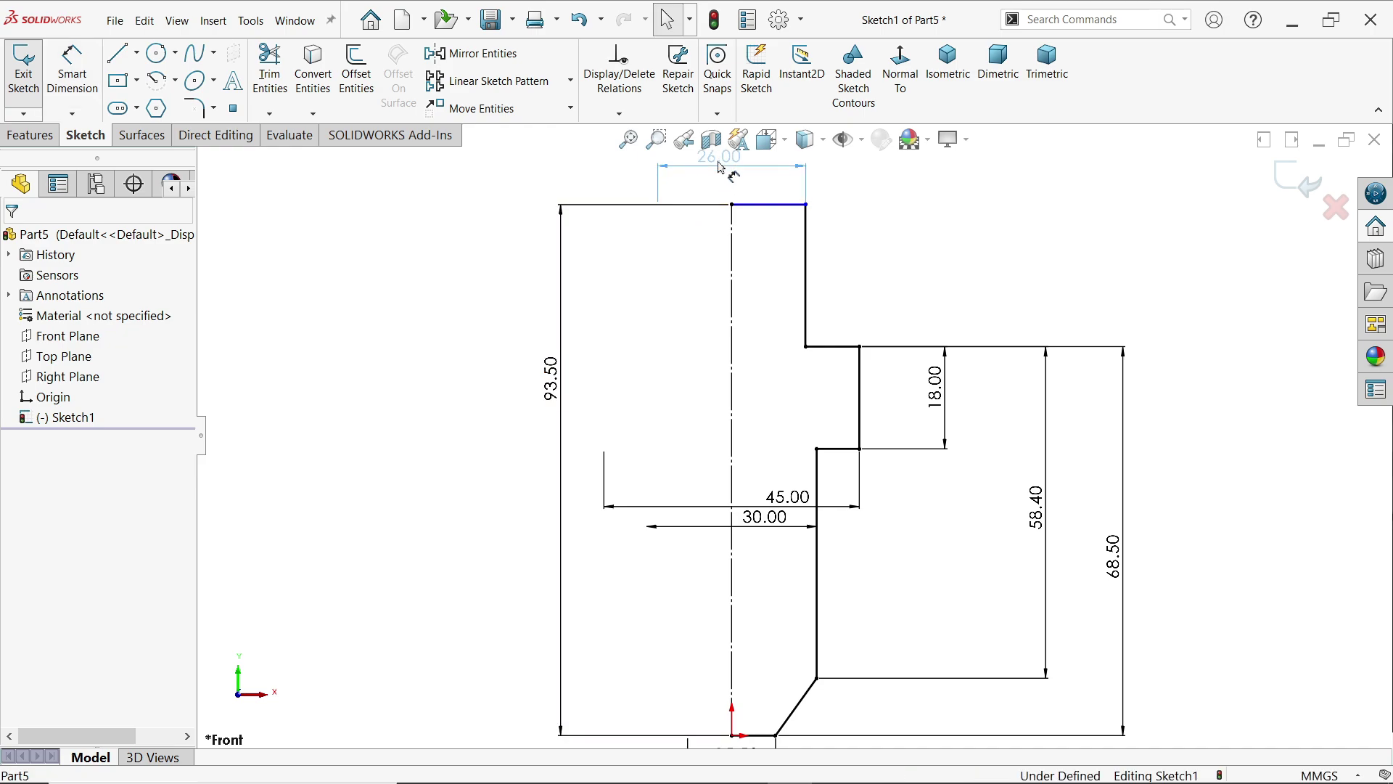
pyautogui.click(795, 206)
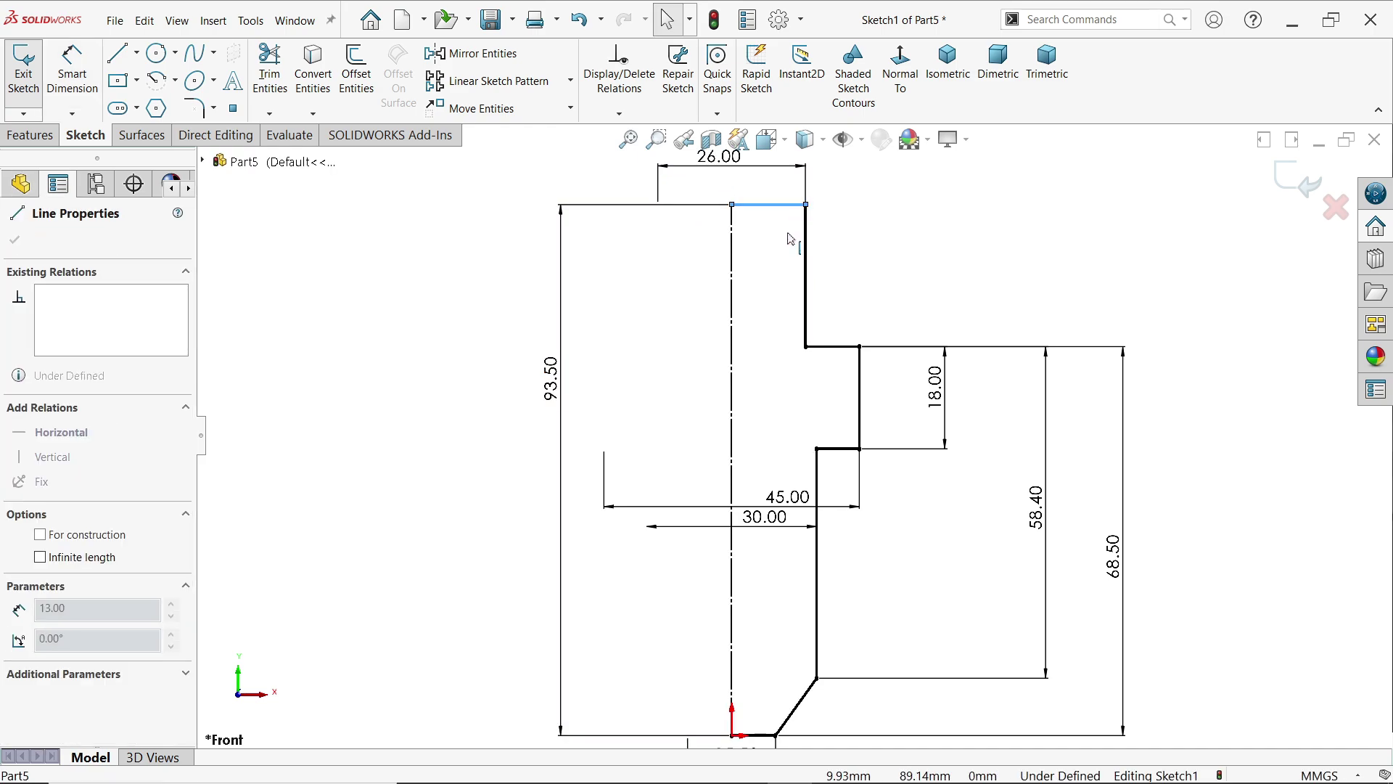
pyautogui.press('Escape')
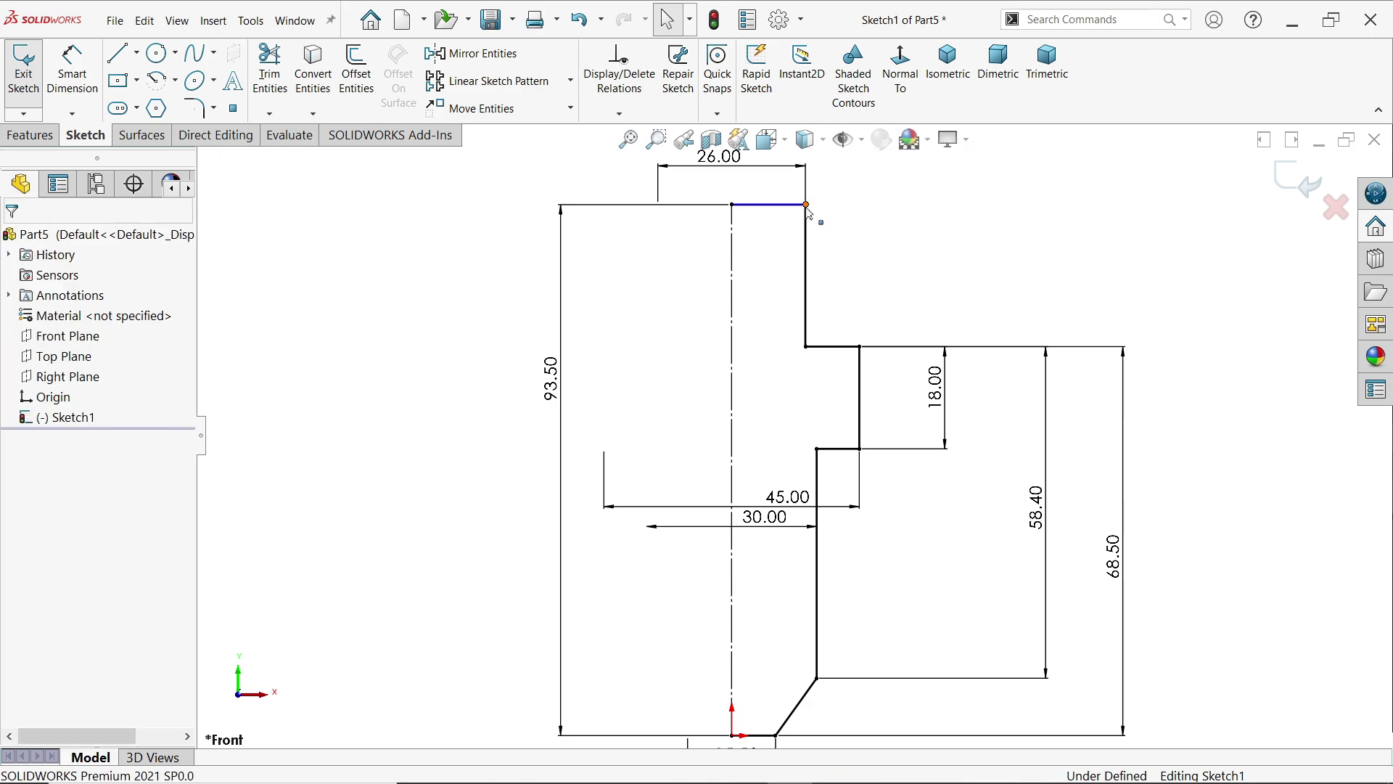
pyautogui.click(807, 207)
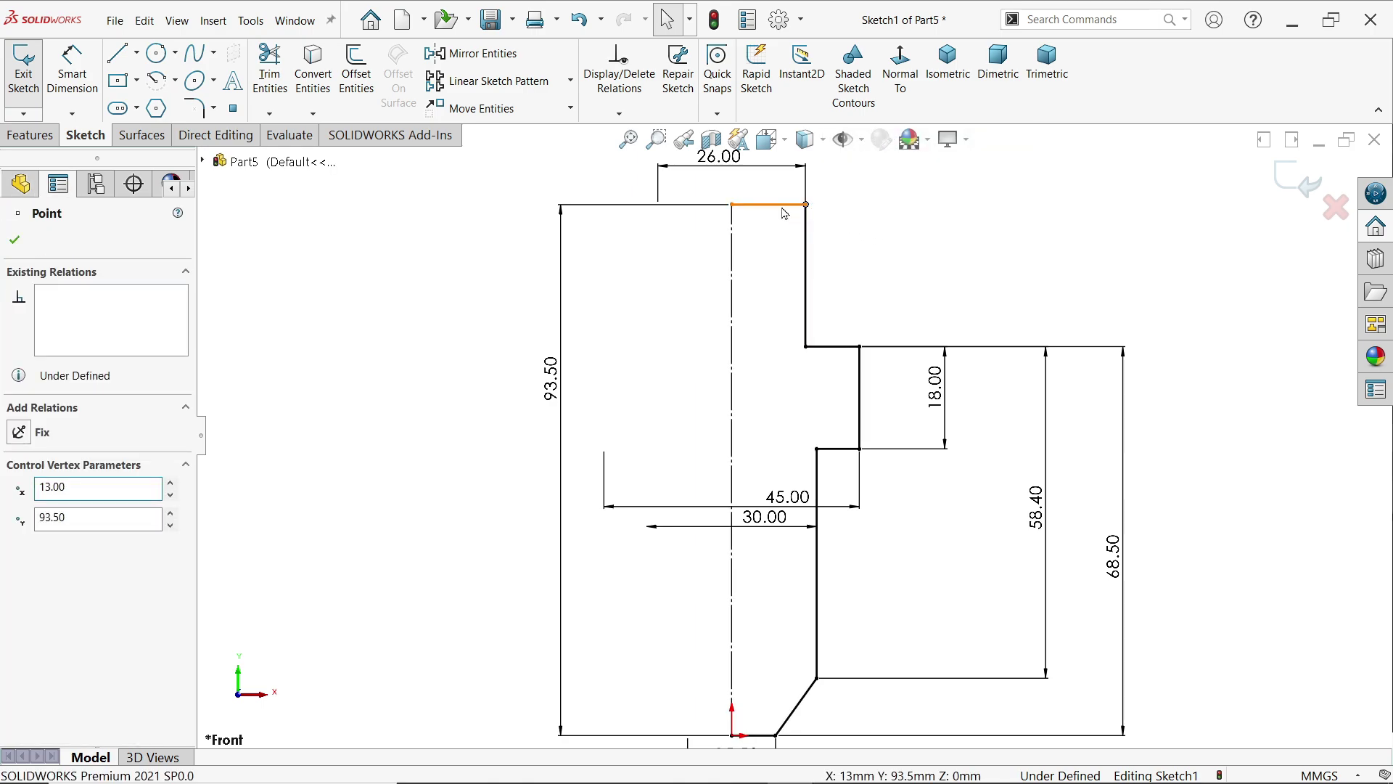
pyautogui.click(790, 206)
pyautogui.click(831, 149)
pyautogui.click(855, 242)
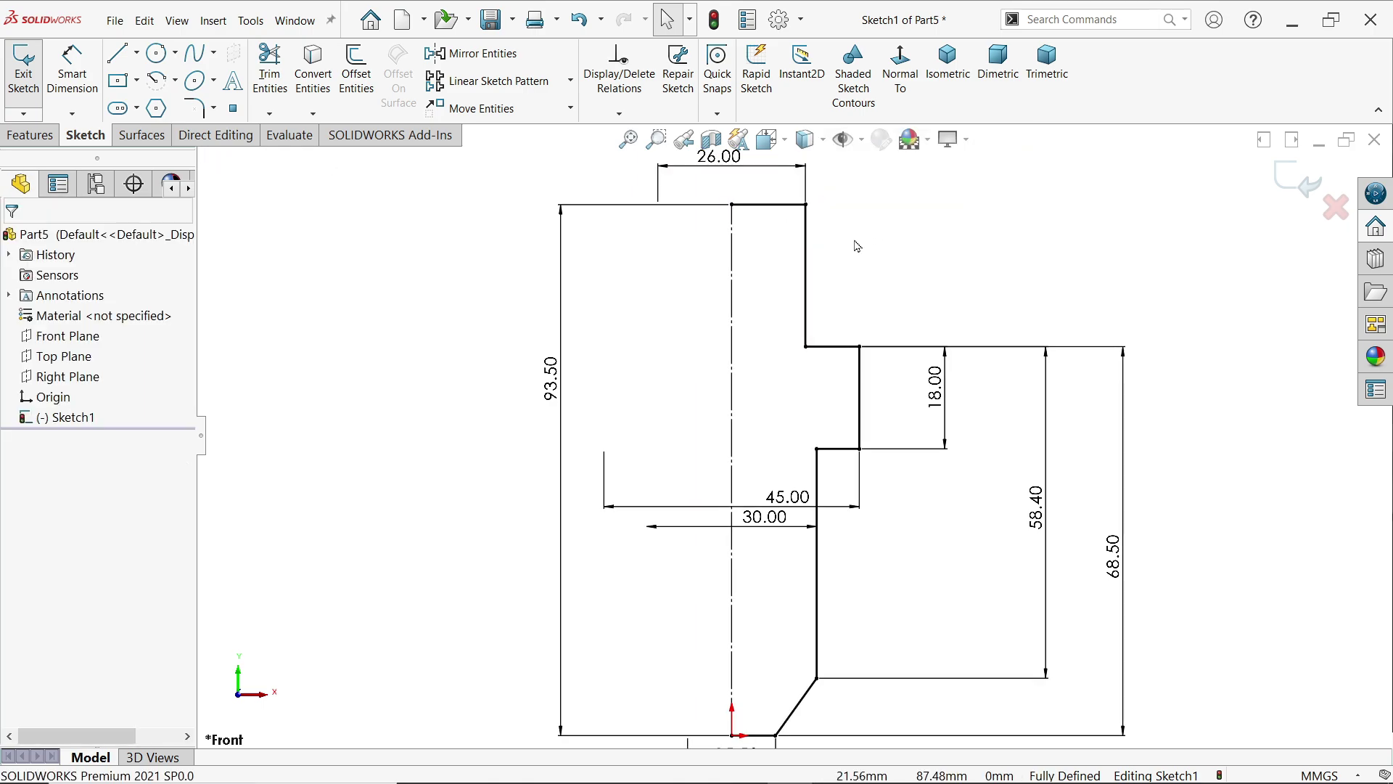
# Revolve the half profile 360 degrees about the centerline with Revolved Boss/Base, letting the open sketch be closed automatically
pyautogui.press('f')
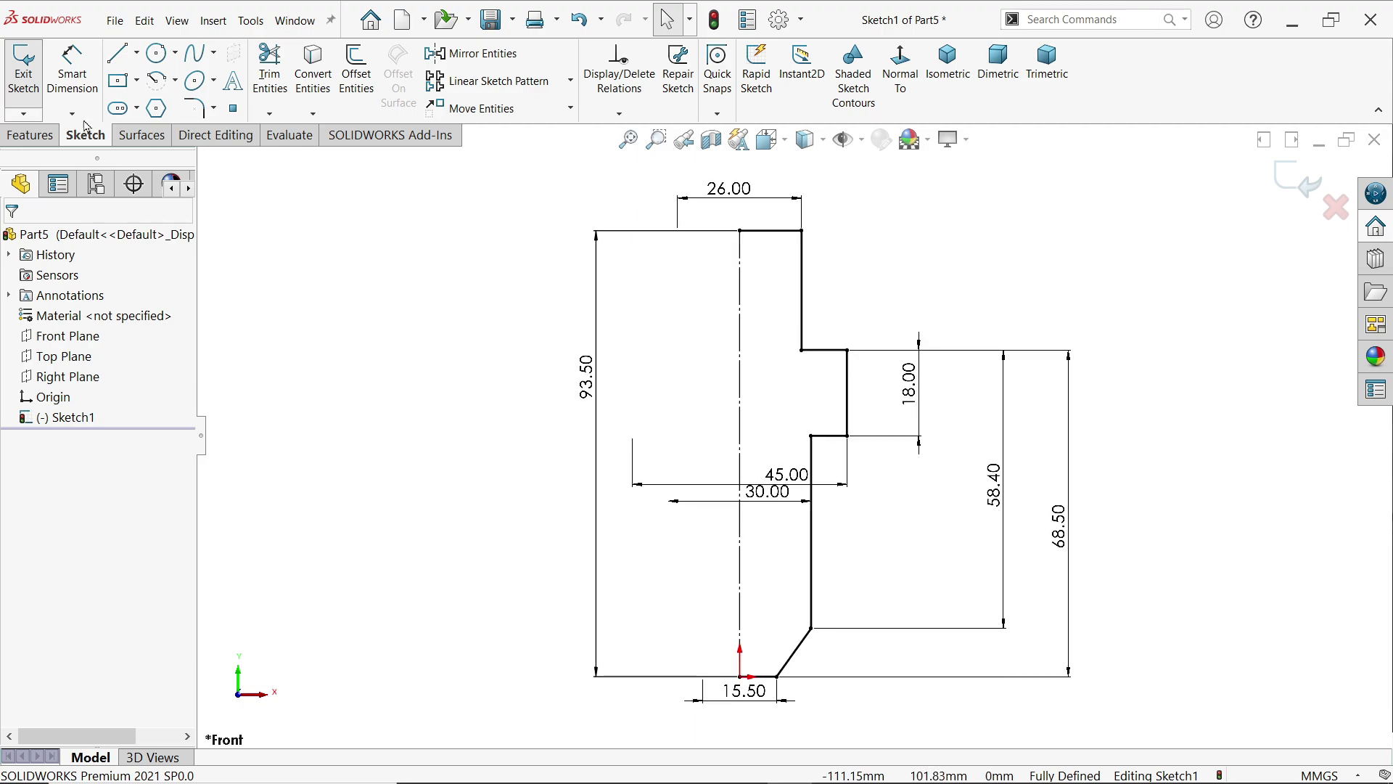
pyautogui.click(31, 135)
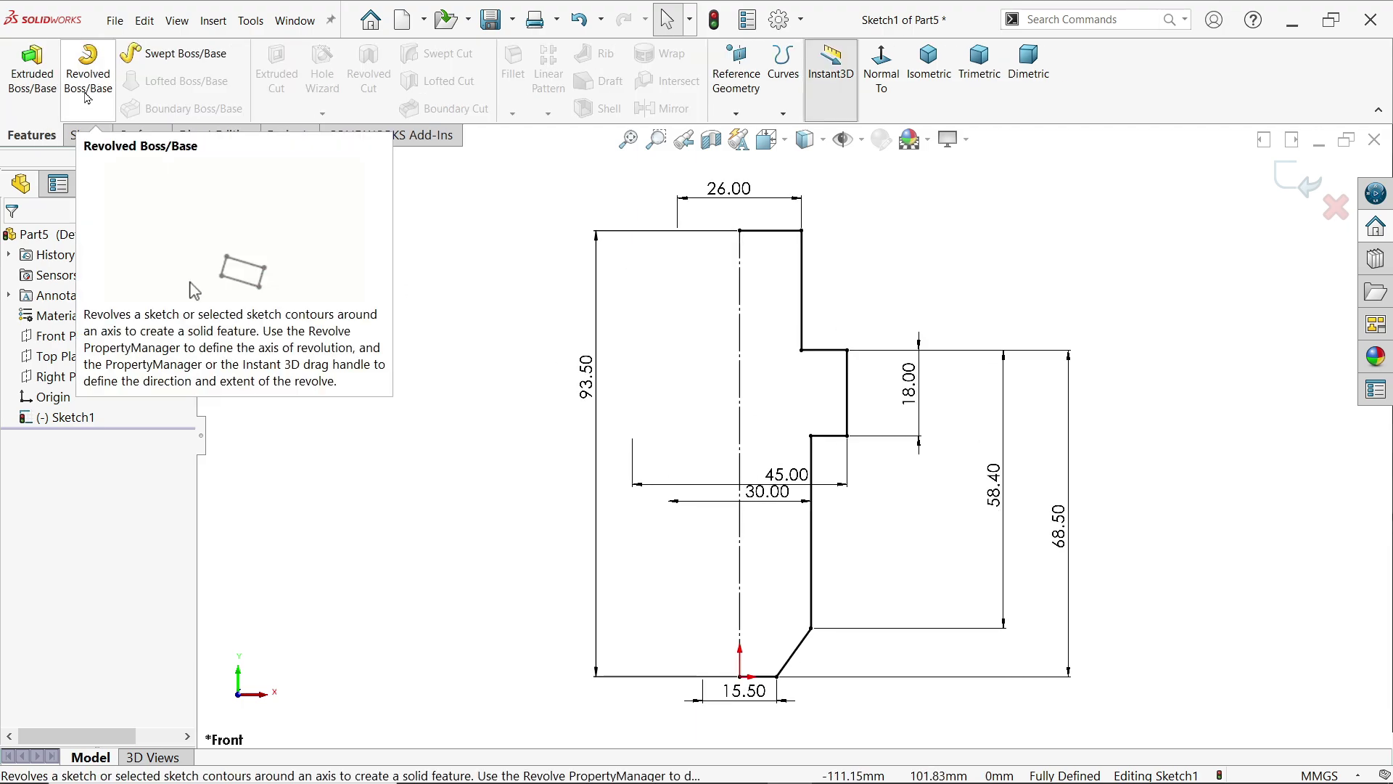
pyautogui.click(87, 99)
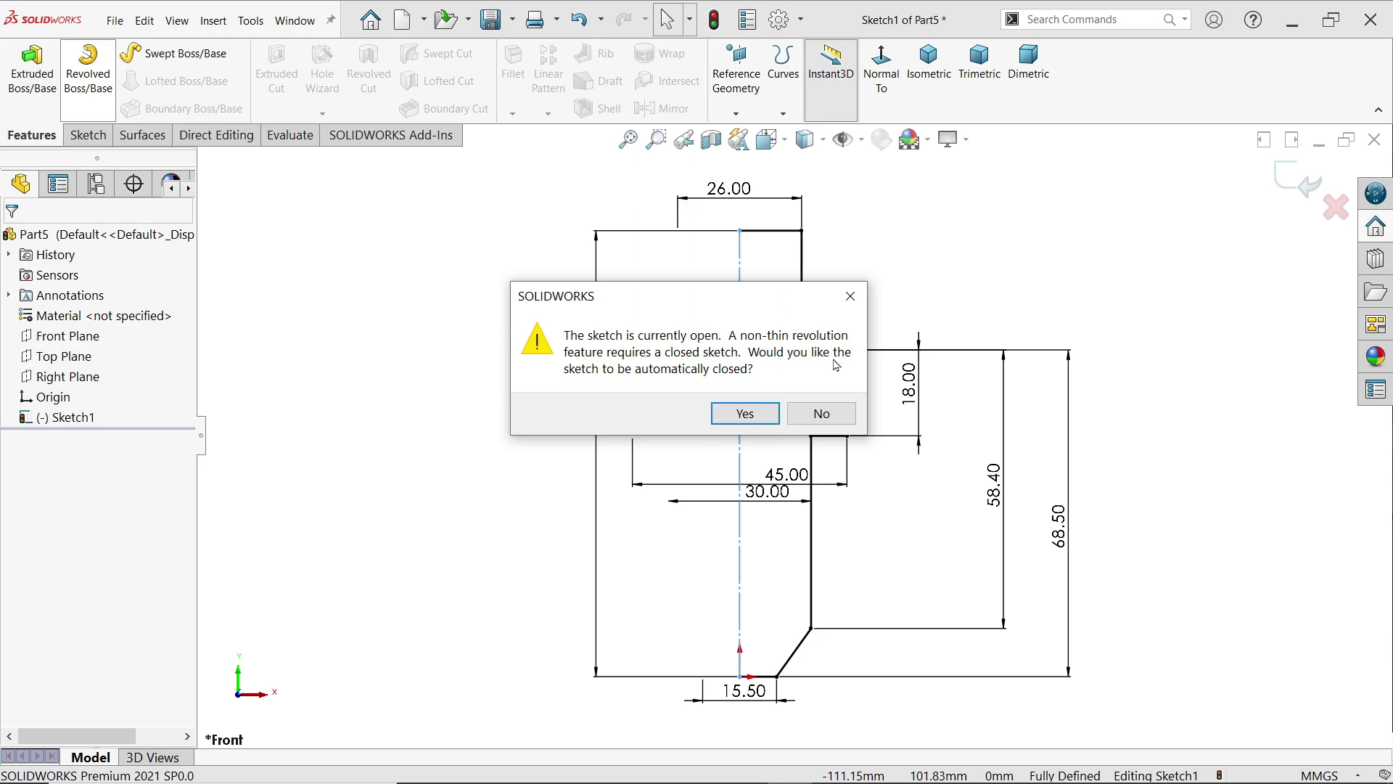
pyautogui.click(742, 412)
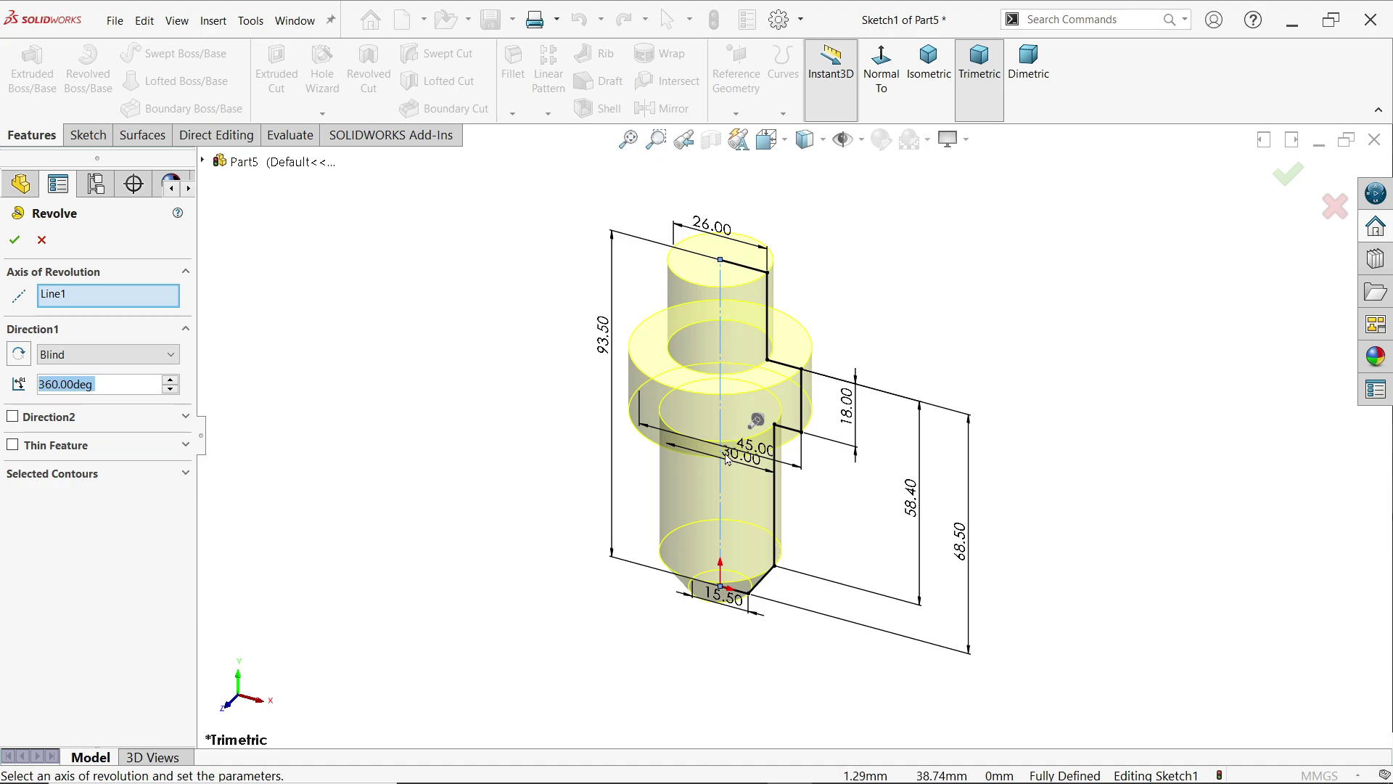
pyautogui.scroll(-2, 755, 297)
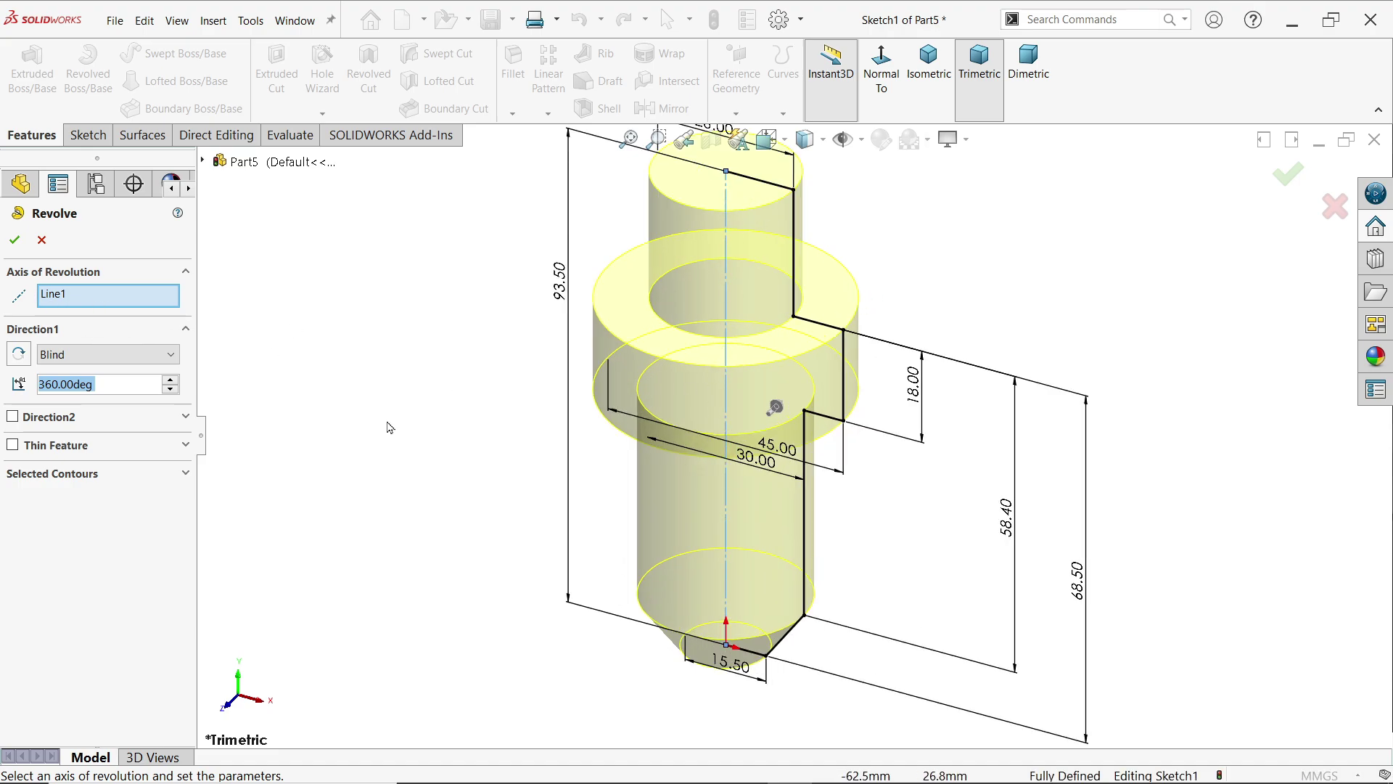
pyautogui.click(62, 356)
pyautogui.click(54, 368)
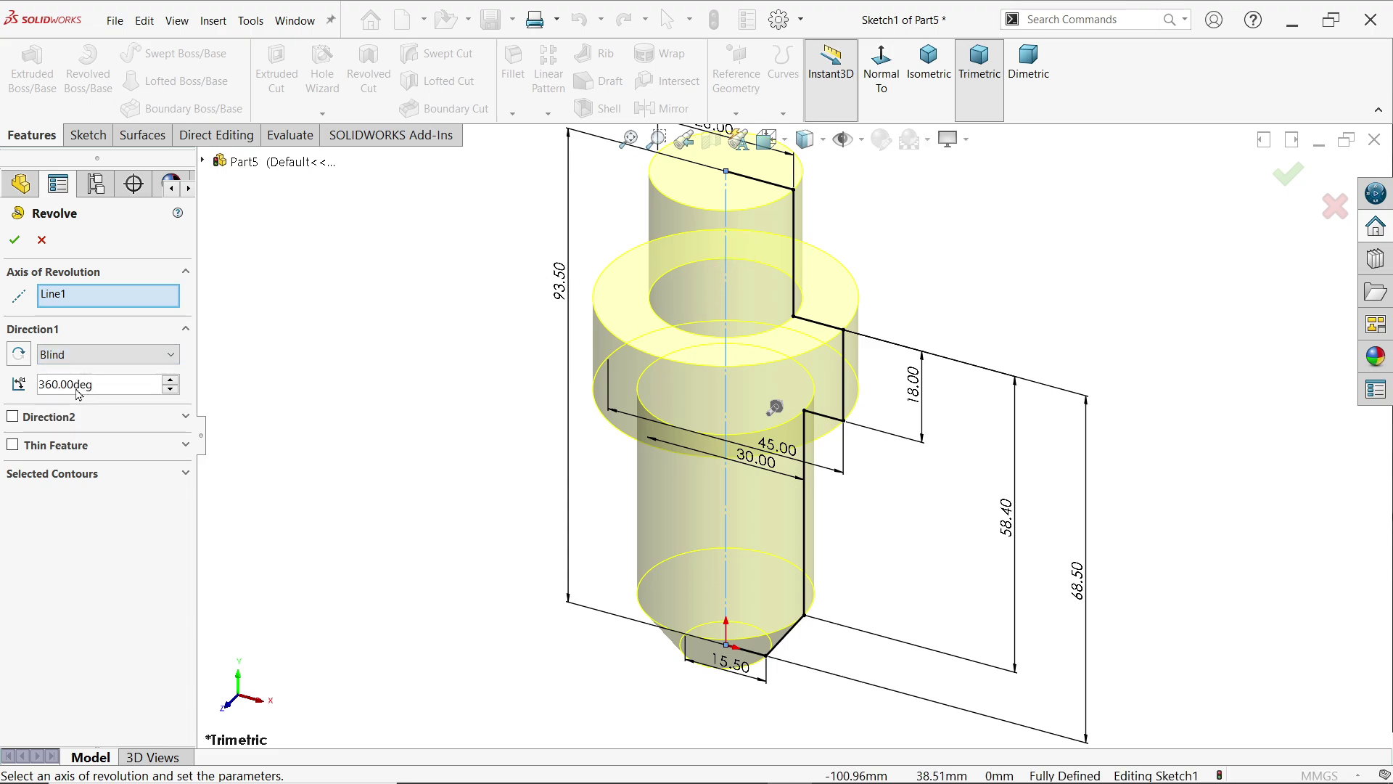
pyautogui.click(14, 239)
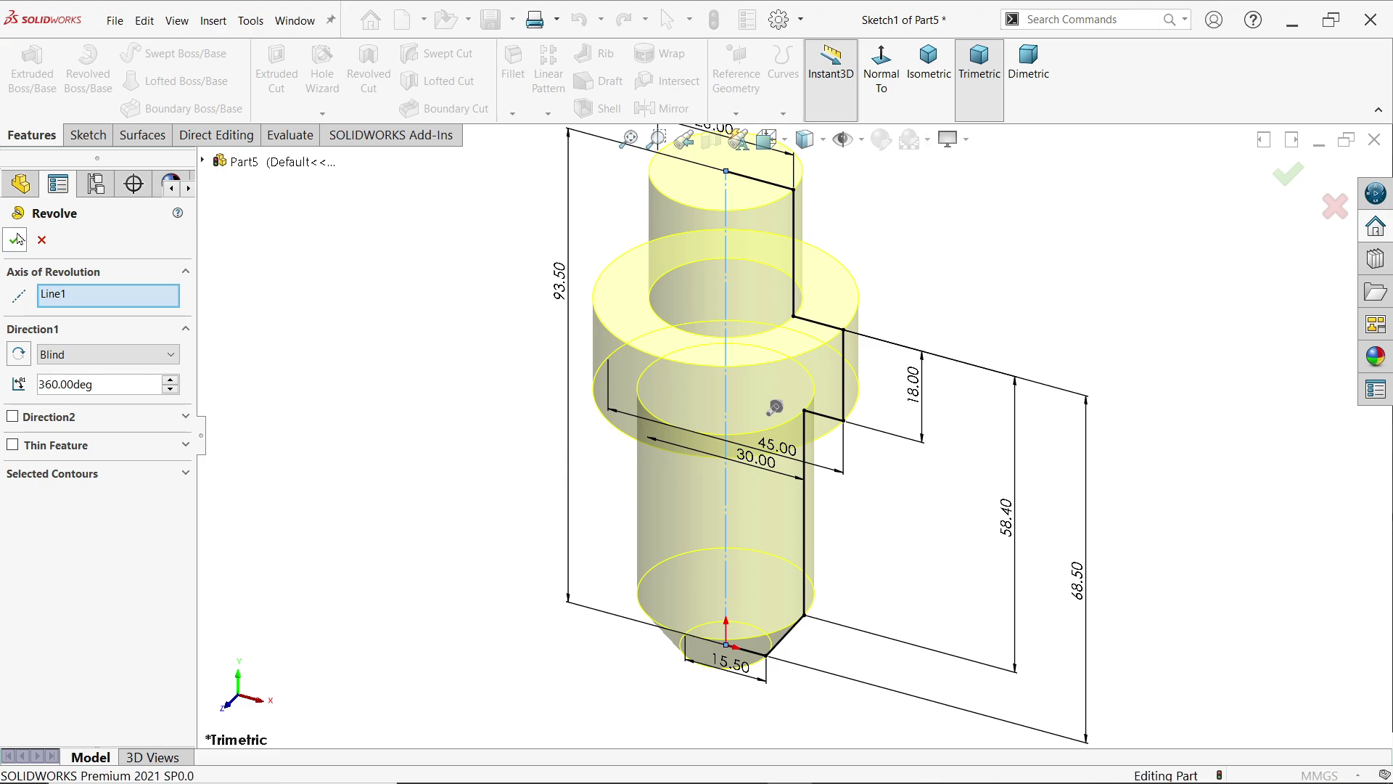
pyautogui.moveTo(494, 381)
pyautogui.mouseDown(button='middle')
pyautogui.moveTo(513, 265)
pyautogui.moveTo(592, 286)
pyautogui.mouseUp(button='middle')
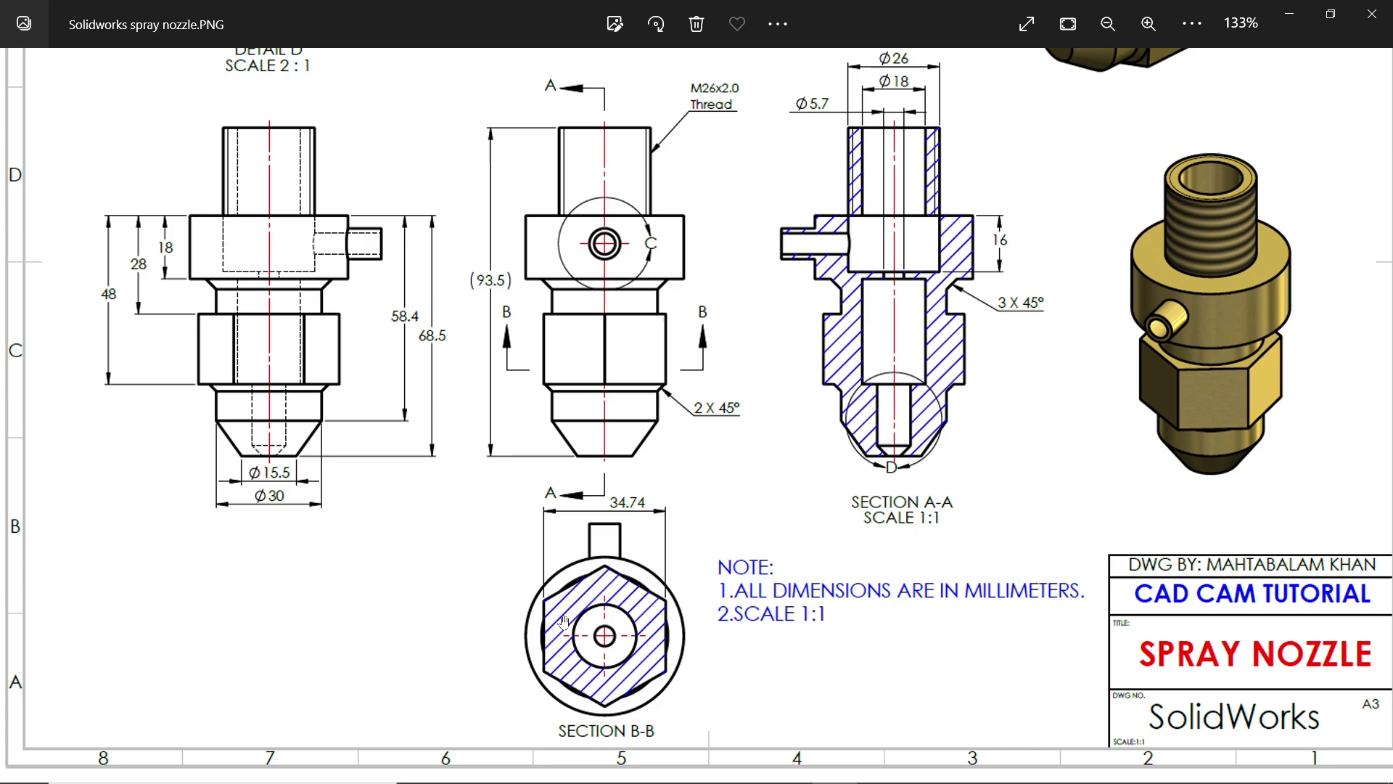
# Examine the spray nozzle drawing in the image viewer, including the collar, side tube and section details, and return to the SOLIDWORKS part
pyautogui.scroll(1, 590, 408)
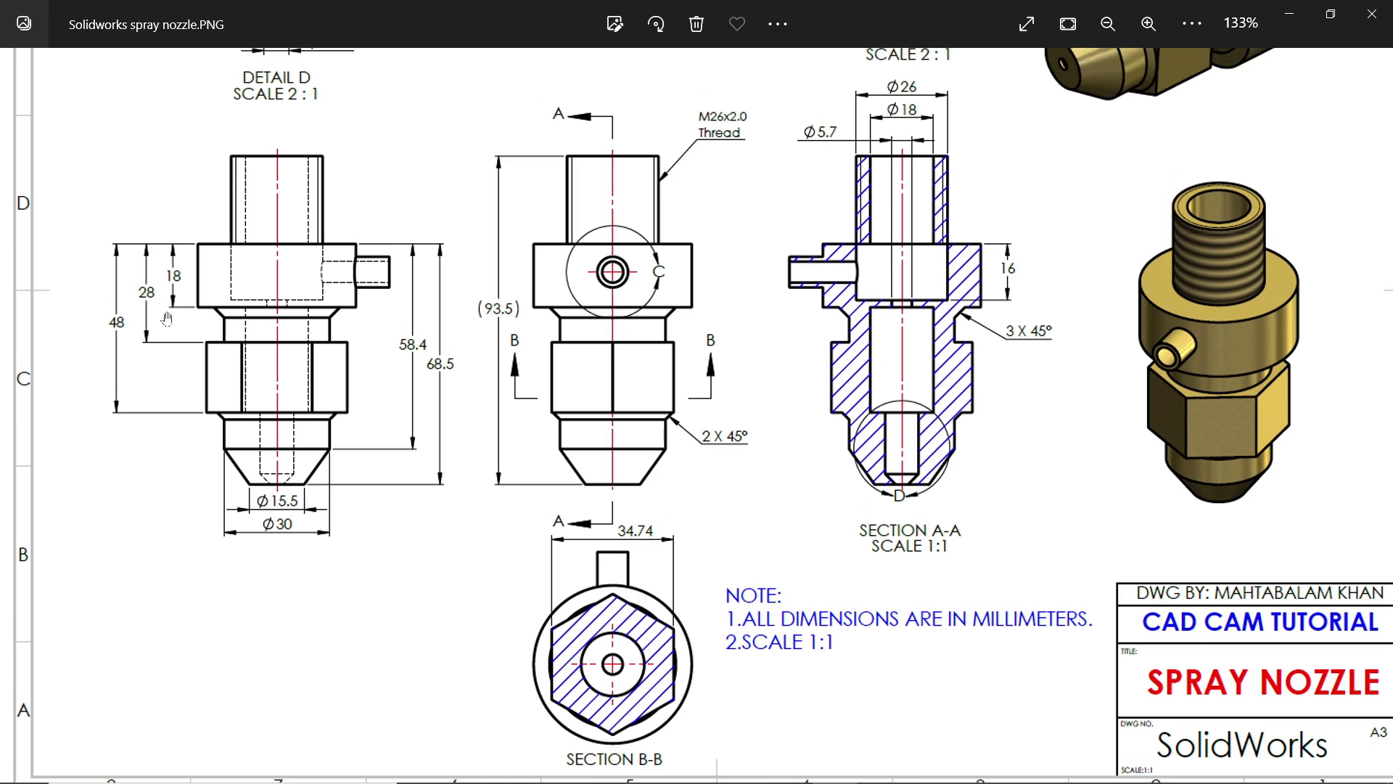
pyautogui.moveTo(534, 490); pyautogui.dragTo(529, 402)
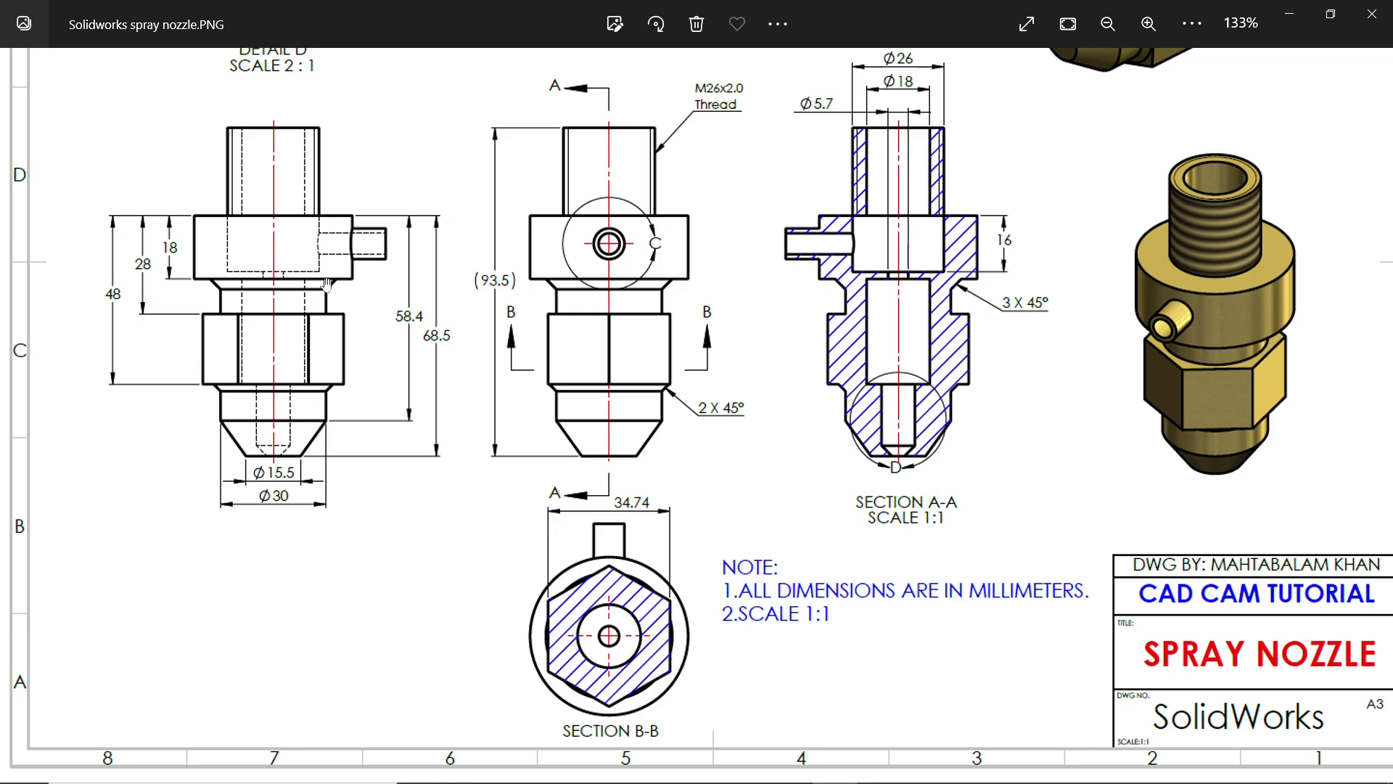
pyautogui.moveTo(624, 214); pyautogui.dragTo(638, 500)
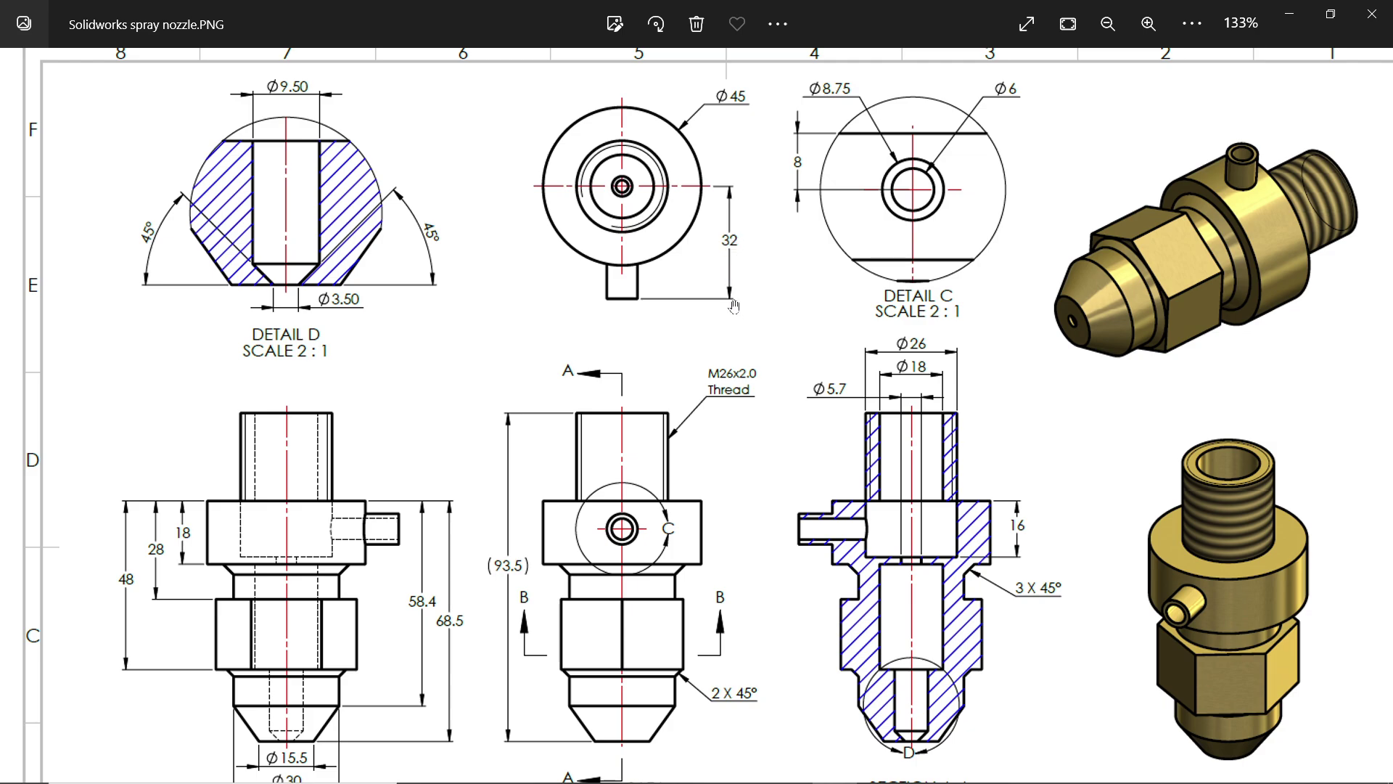
pyautogui.scroll(-1, 694, 359)
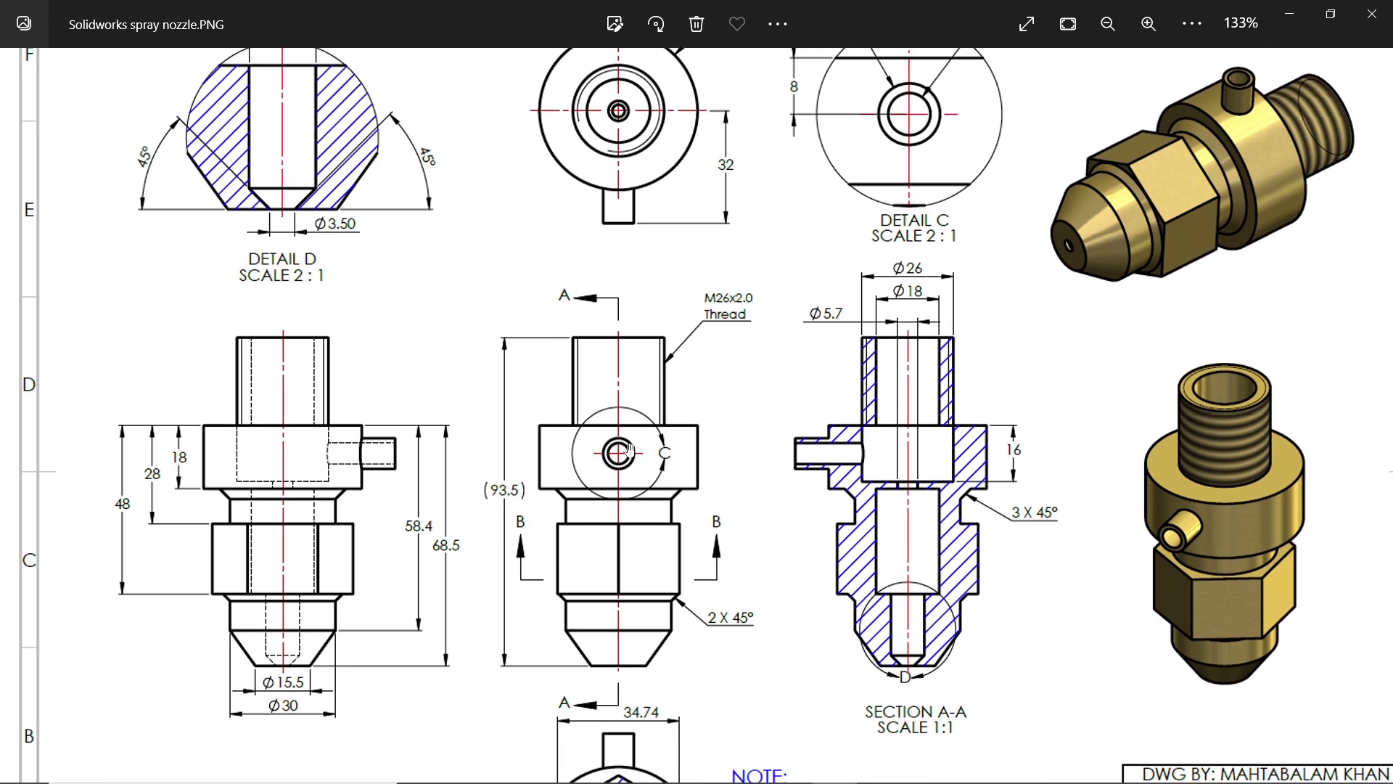
pyautogui.scroll(1, 727, 375)
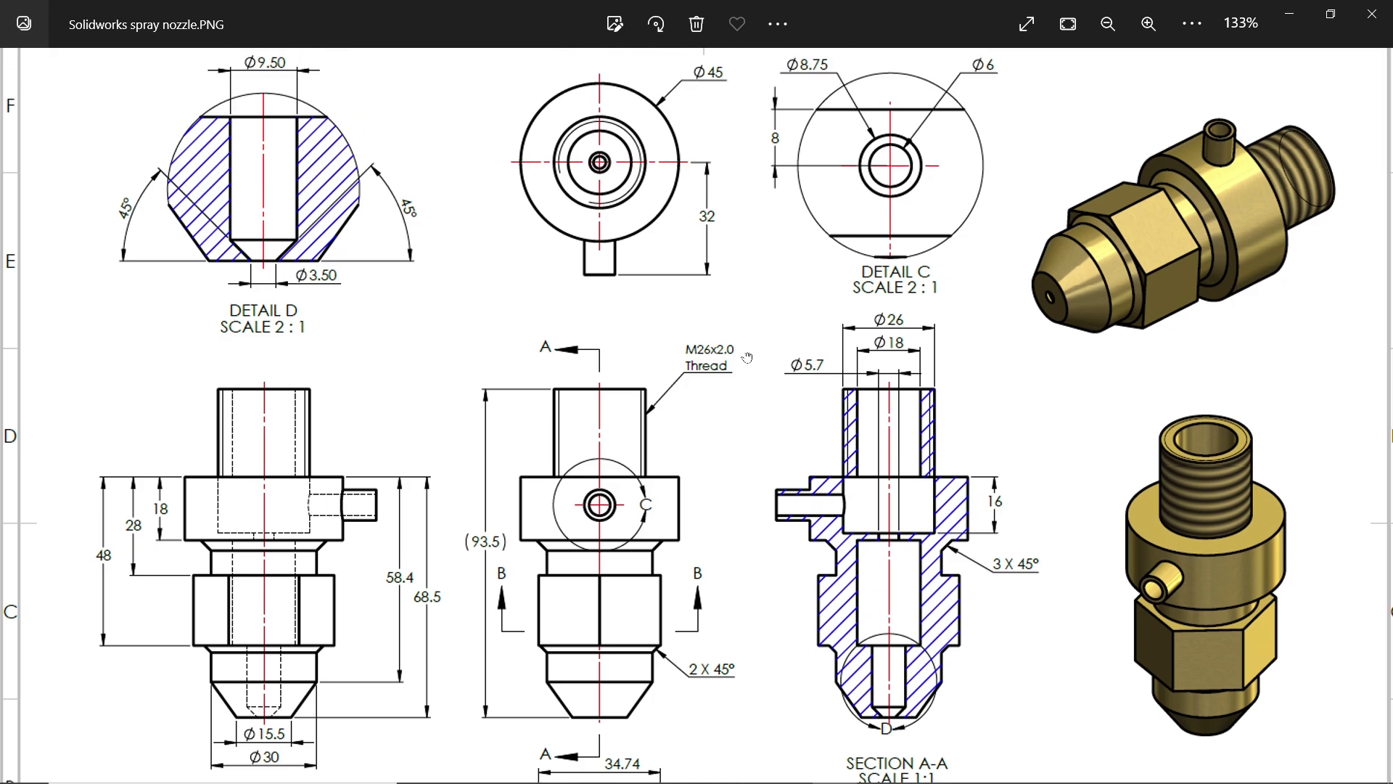
pyautogui.hscroll(-1, 842, 189)
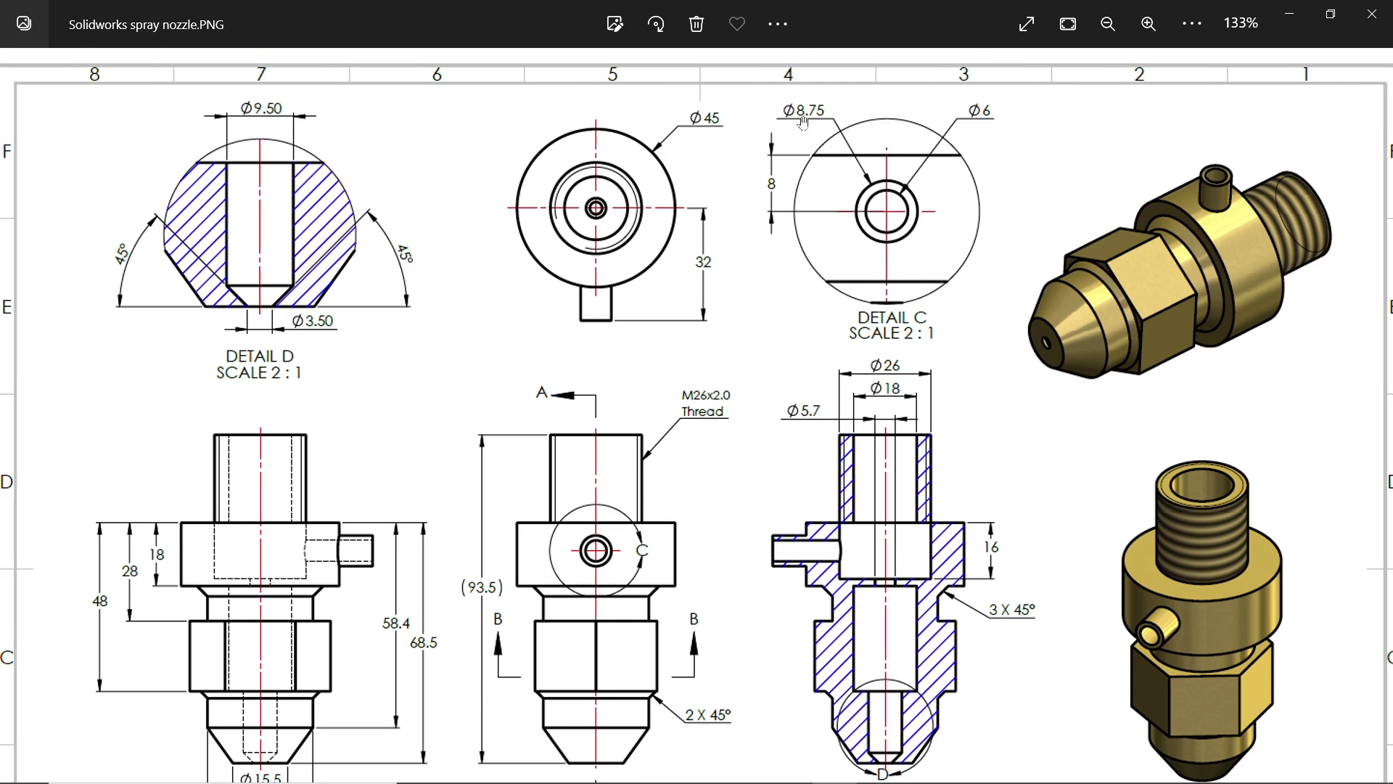
pyautogui.keyDown('ctrl'); pyautogui.scroll(4, 859, 100); pyautogui.keyUp('ctrl')
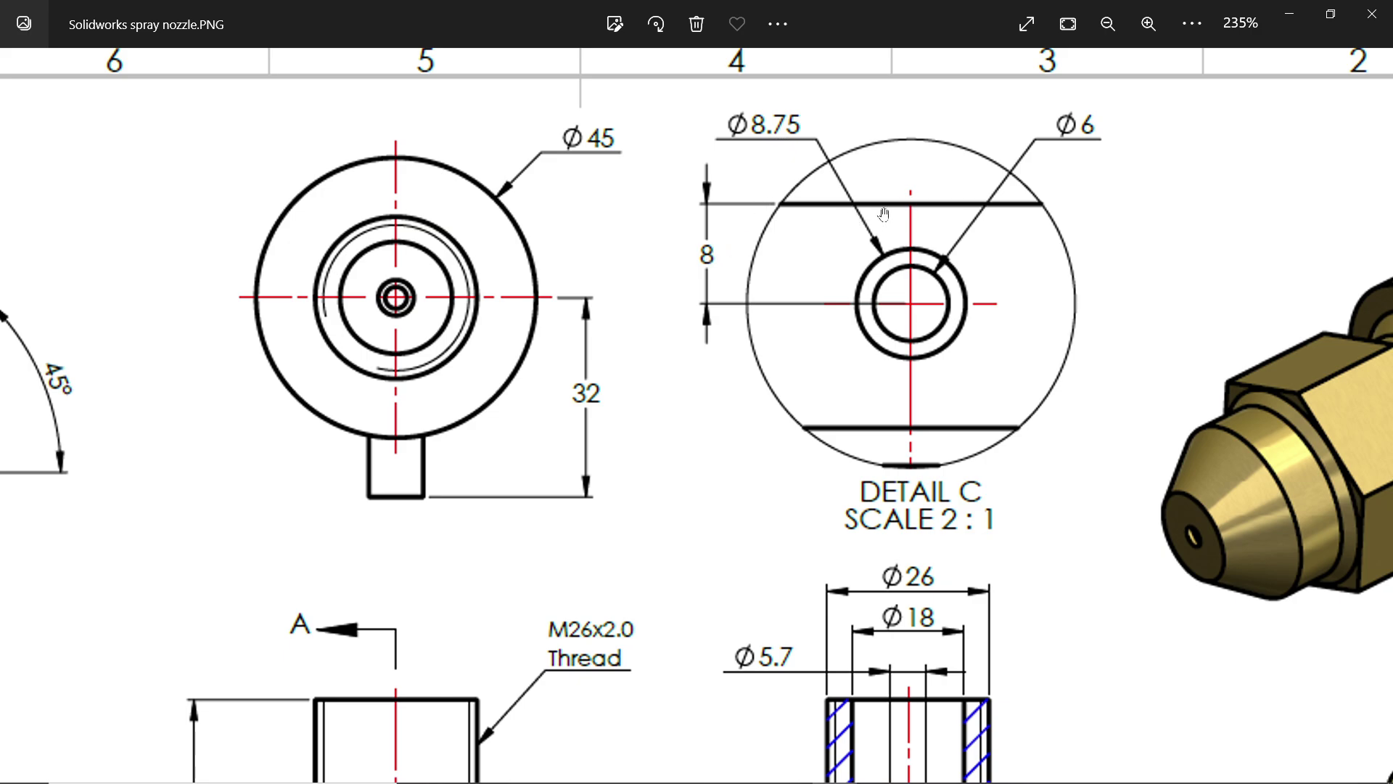
pyautogui.keyDown('ctrl'); pyautogui.scroll(-5, 884, 214); pyautogui.keyUp('ctrl')
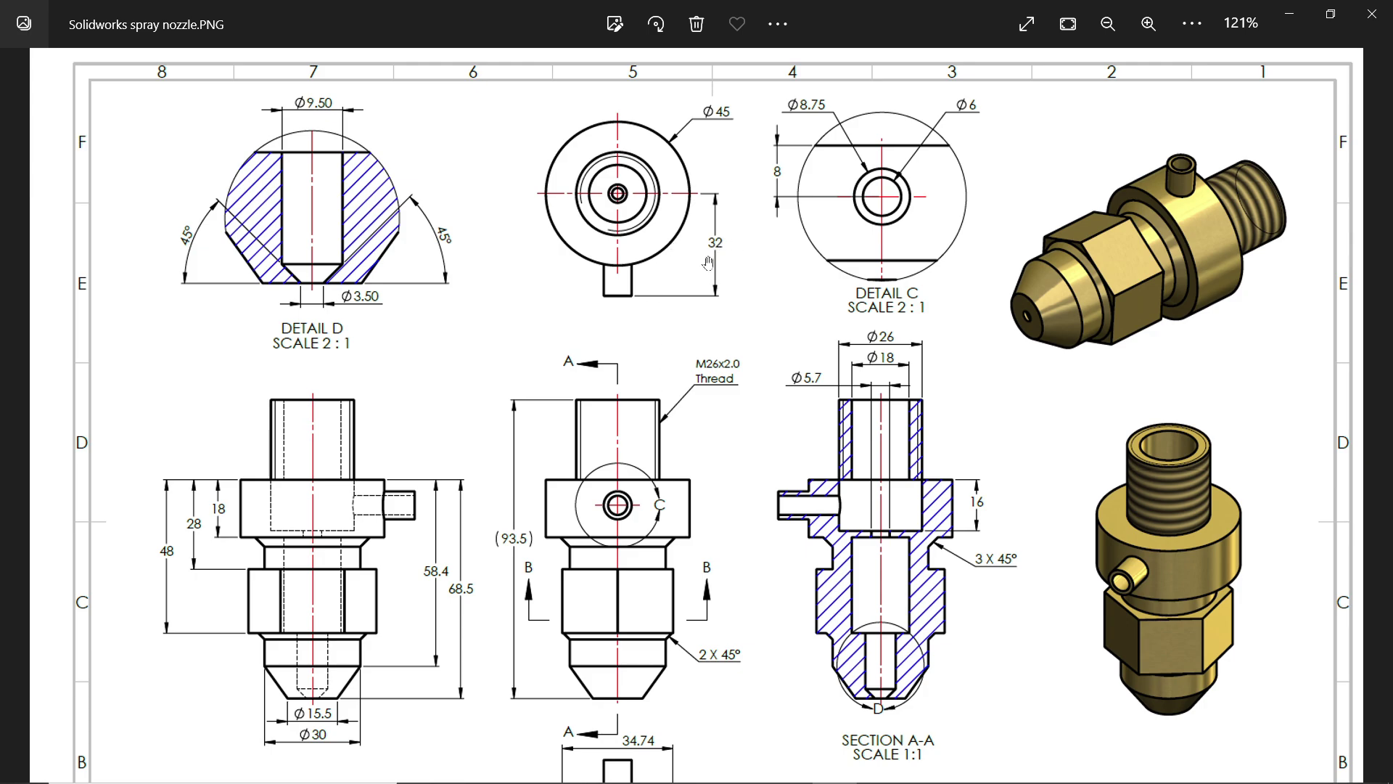
pyautogui.click(1291, 19)
pyautogui.click(729, 164)
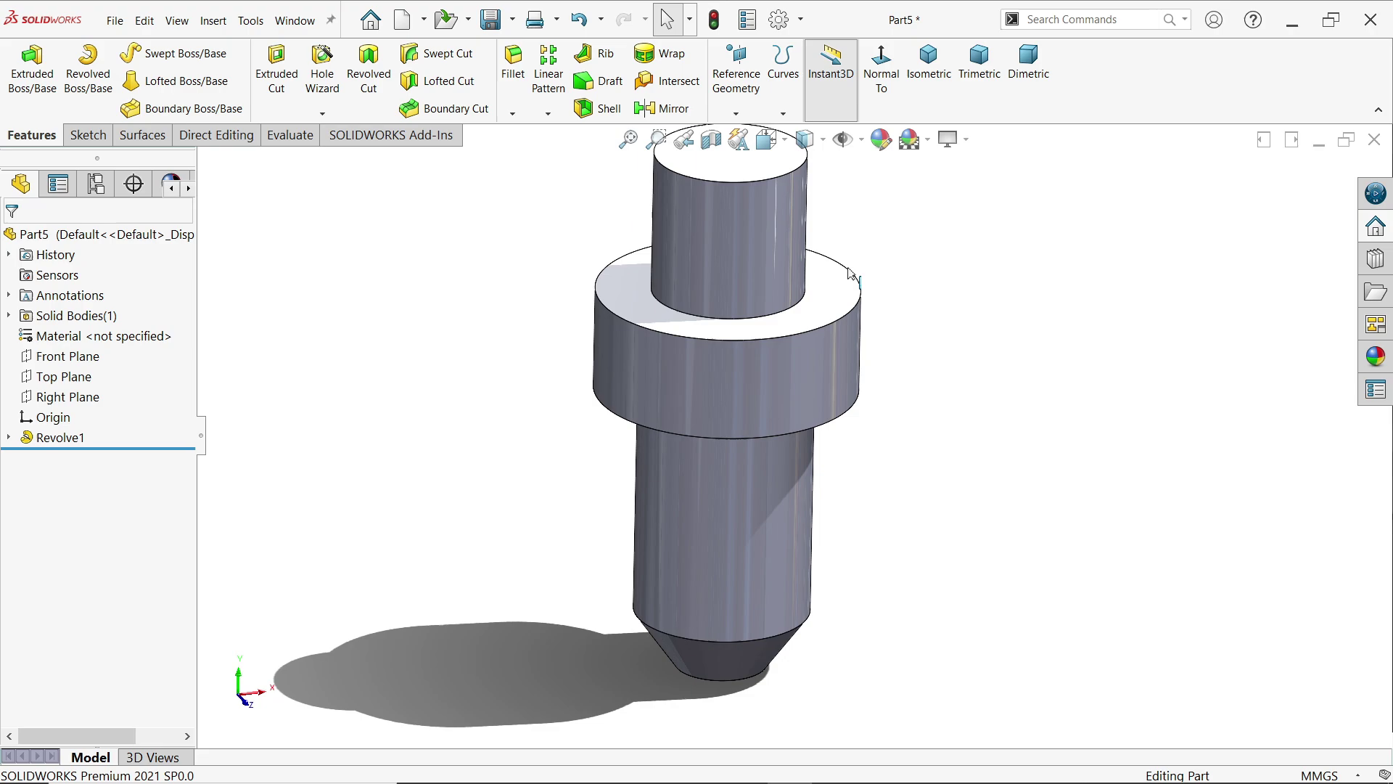
# Create a reference plane offset 28 mm from the collar's upper face, with the offset flipped downward toward the tip
pyautogui.click(736, 113)
pyautogui.click(751, 134)
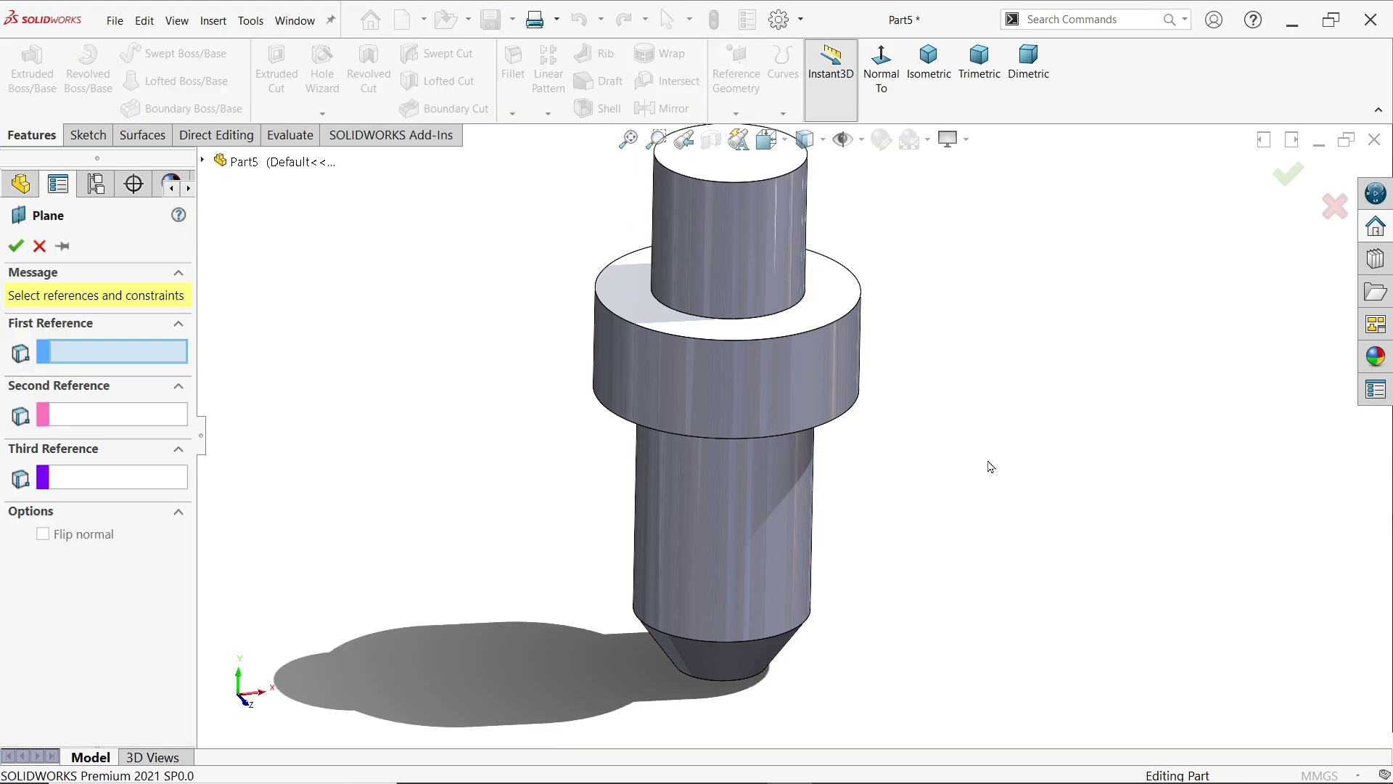
pyautogui.moveTo(989, 467); pyautogui.dragTo(1001, 442, button='middle')
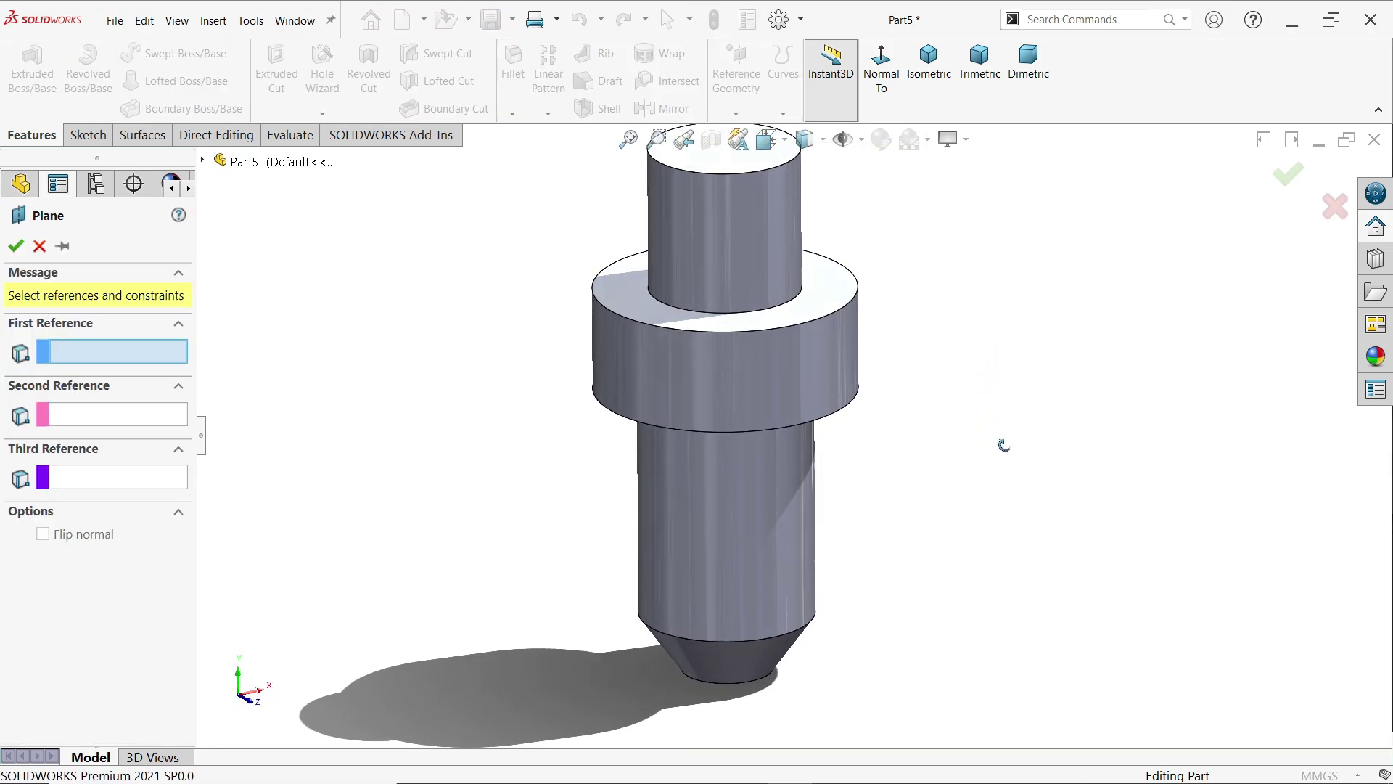
pyautogui.click(834, 297)
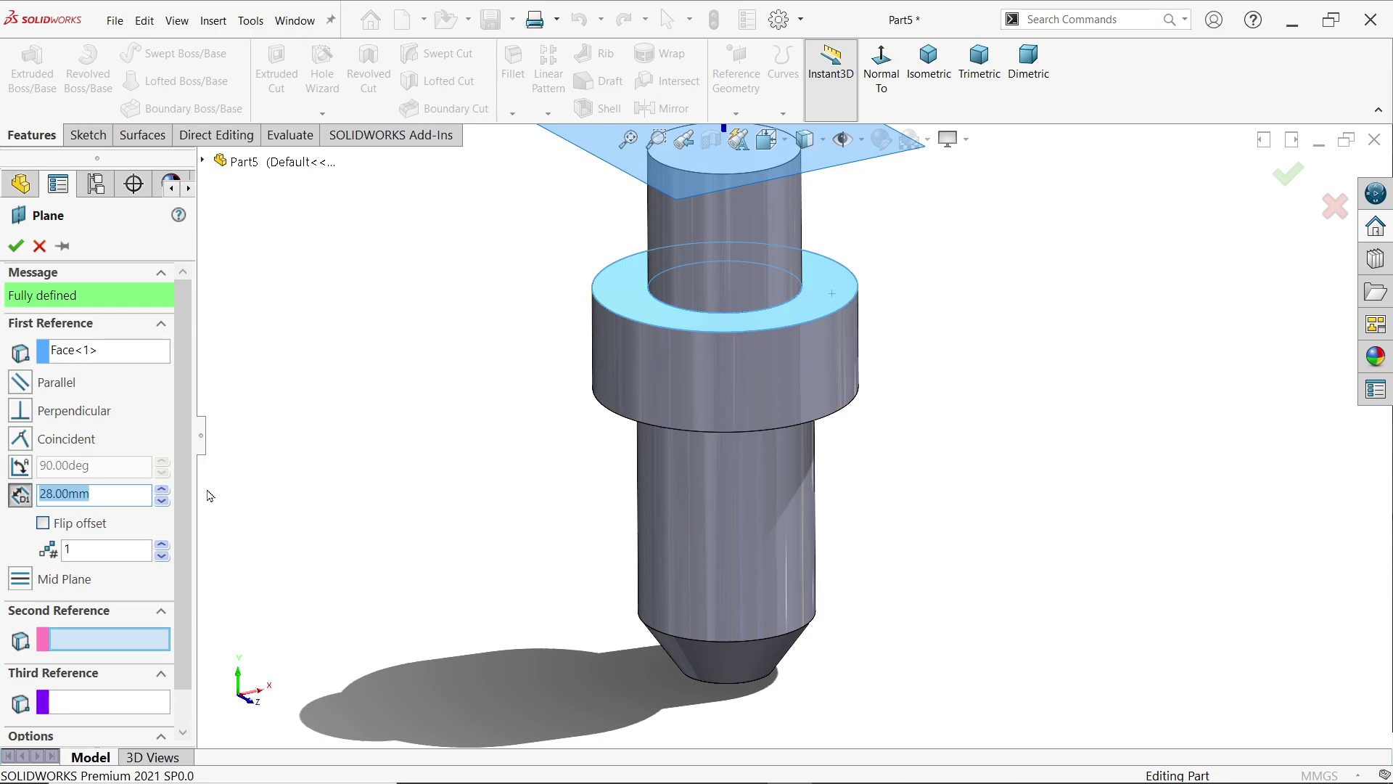
pyautogui.click(42, 523)
pyautogui.moveTo(367, 396)
pyautogui.mouseDown(button='middle')
pyautogui.moveTo(376, 373)
pyautogui.moveTo(386, 389)
pyautogui.mouseUp(button='middle')
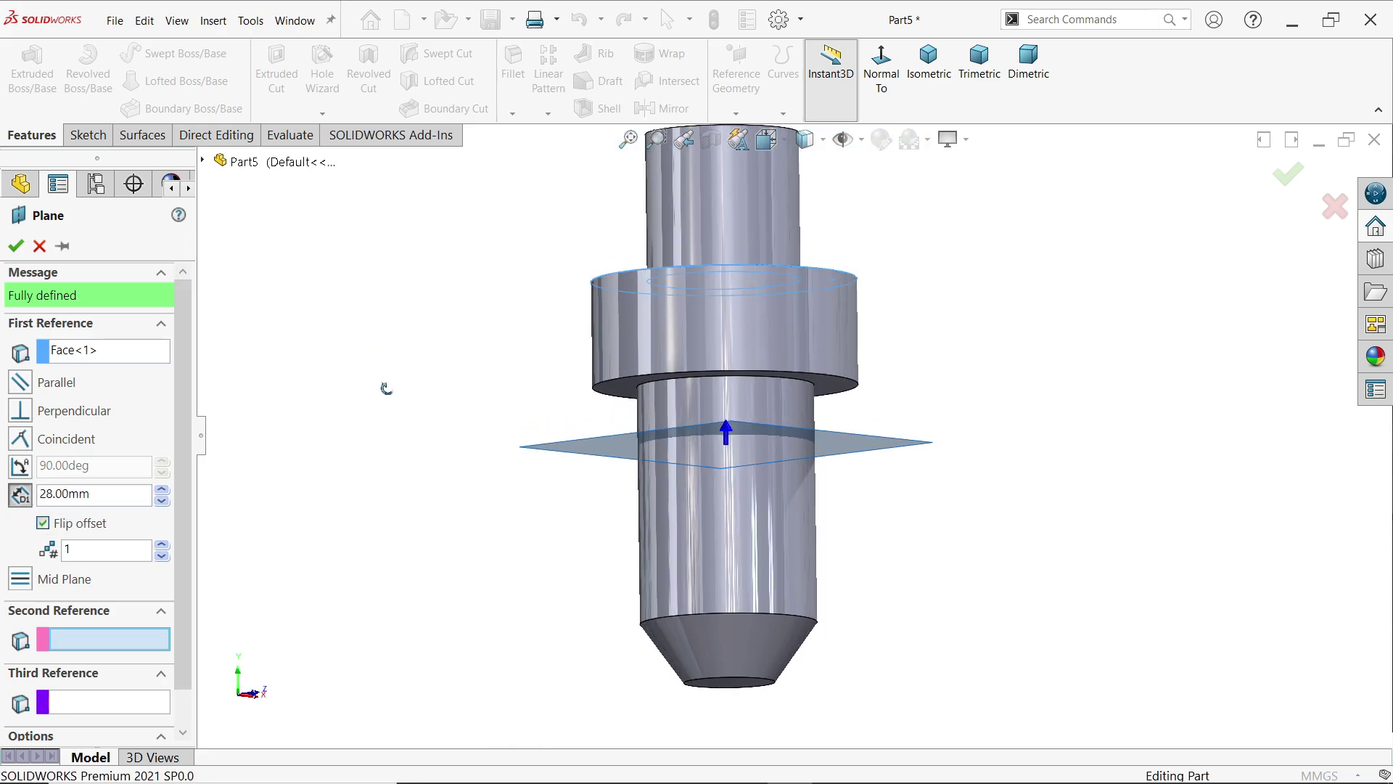
pyautogui.click(16, 246)
# On the new plane, sketch a six-sided inscribed-circle polygon centered on the origin, about 32 mm across flats with a corner pointing up
pyautogui.click(86, 136)
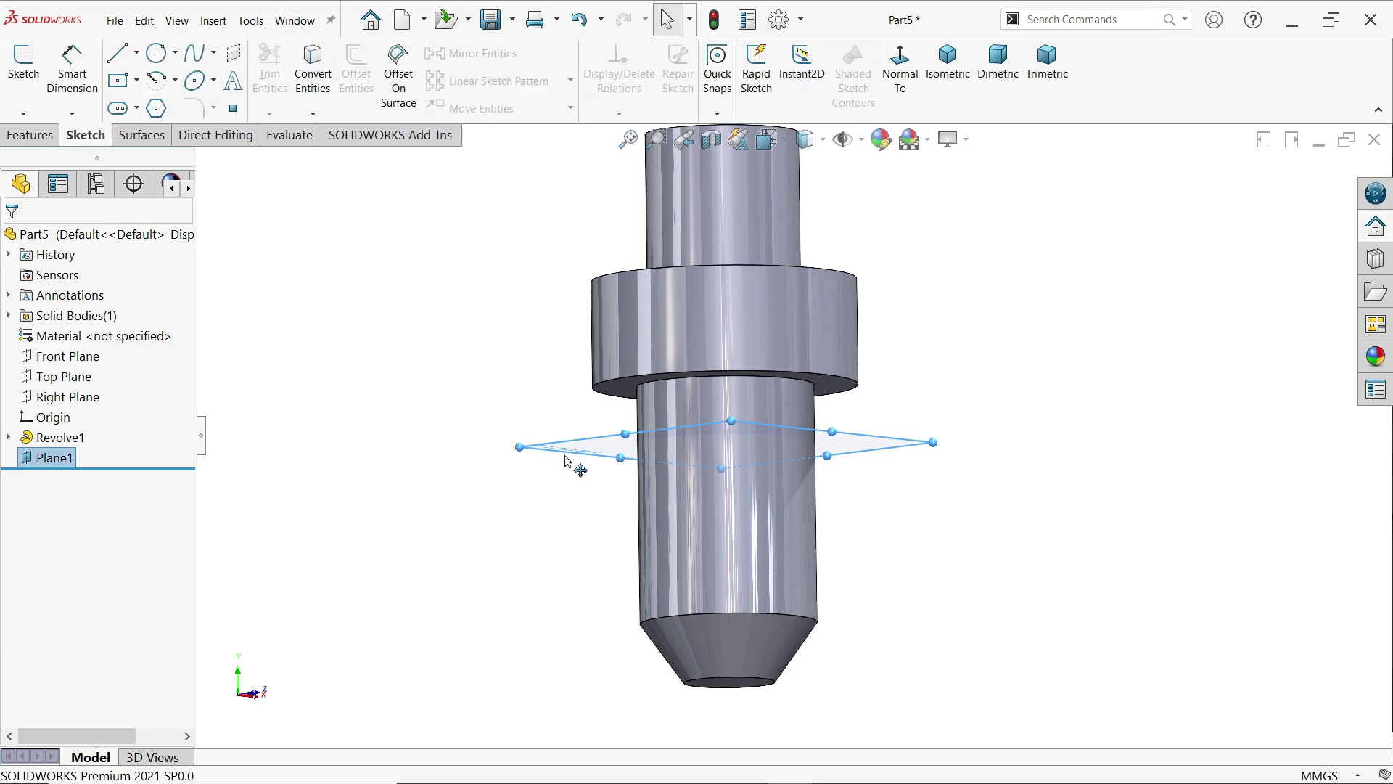
pyautogui.click(23, 65)
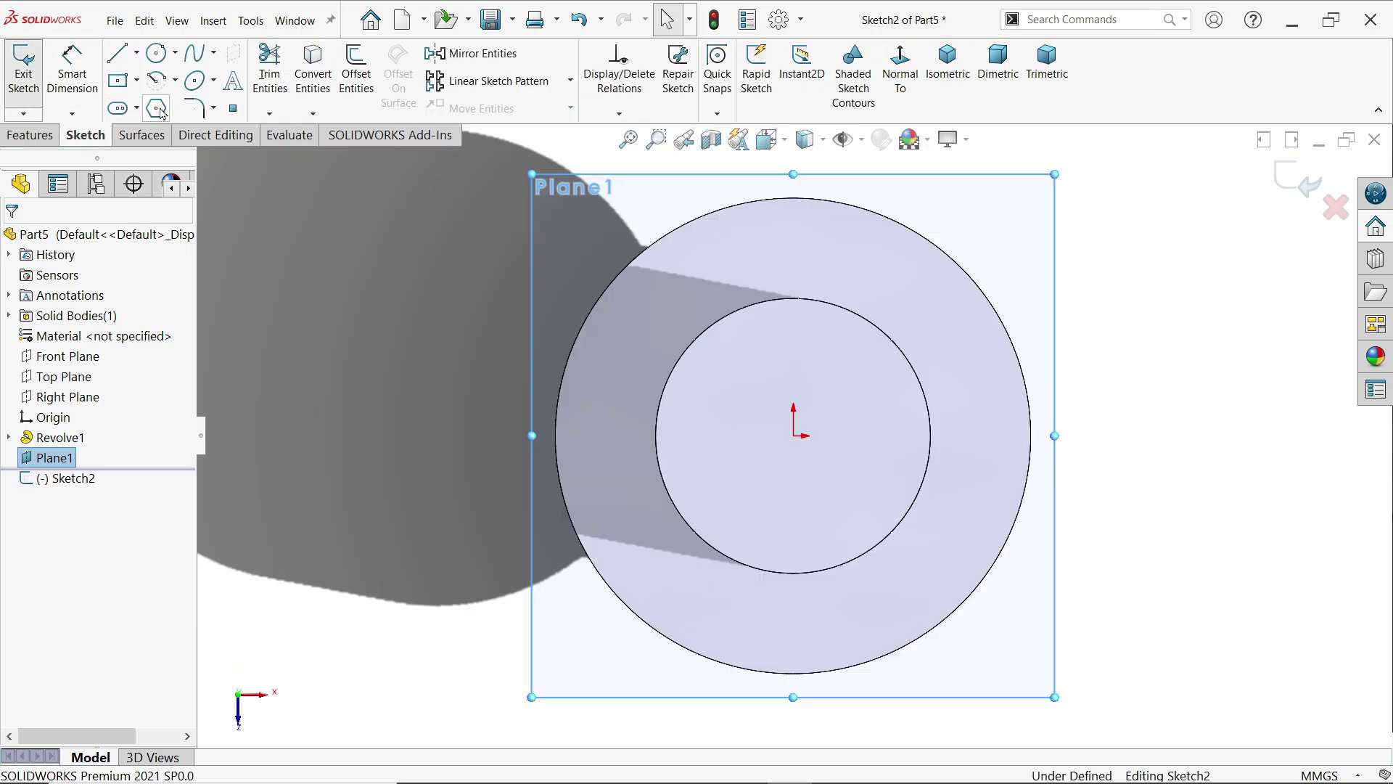
pyautogui.click(161, 113)
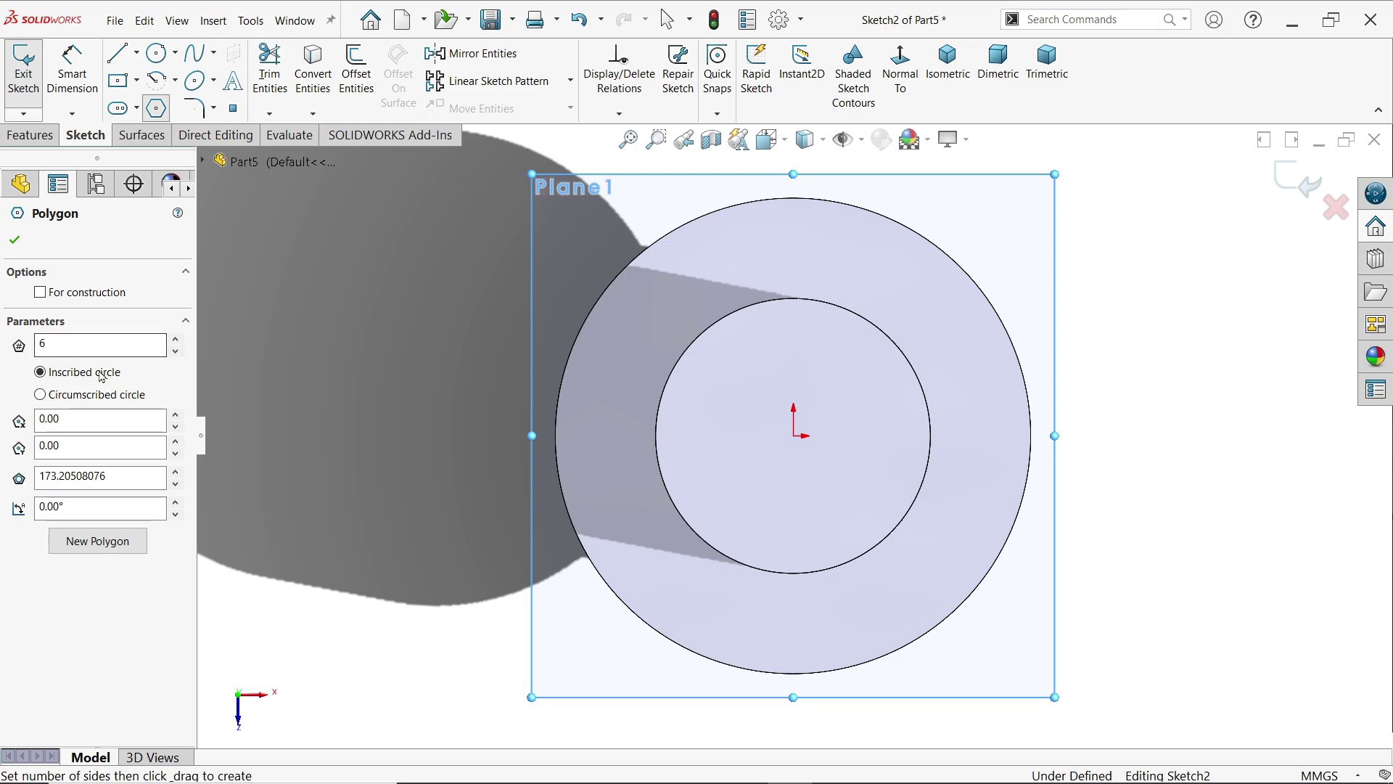
pyautogui.click(794, 437)
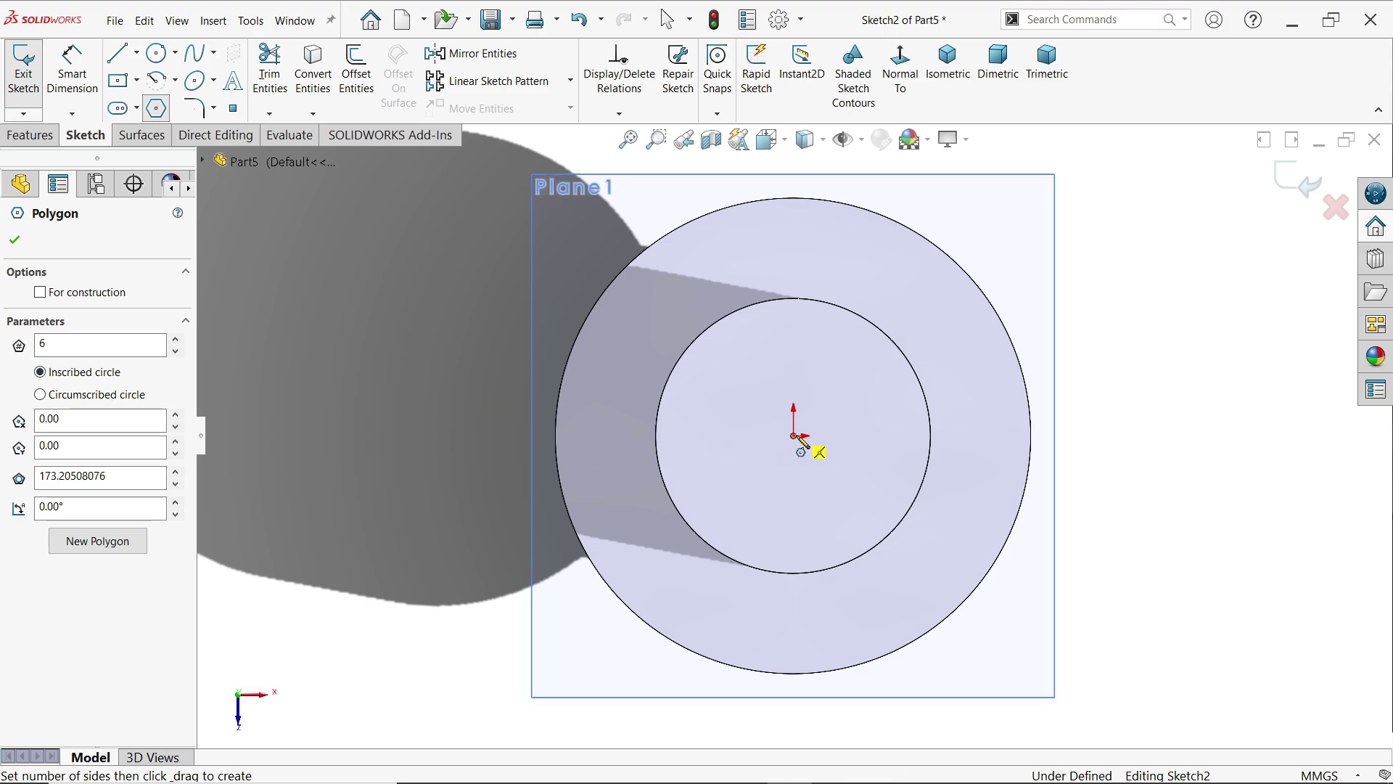
pyautogui.click(795, 243)
pyautogui.rightClick(1098, 222)
pyautogui.click(1133, 237)
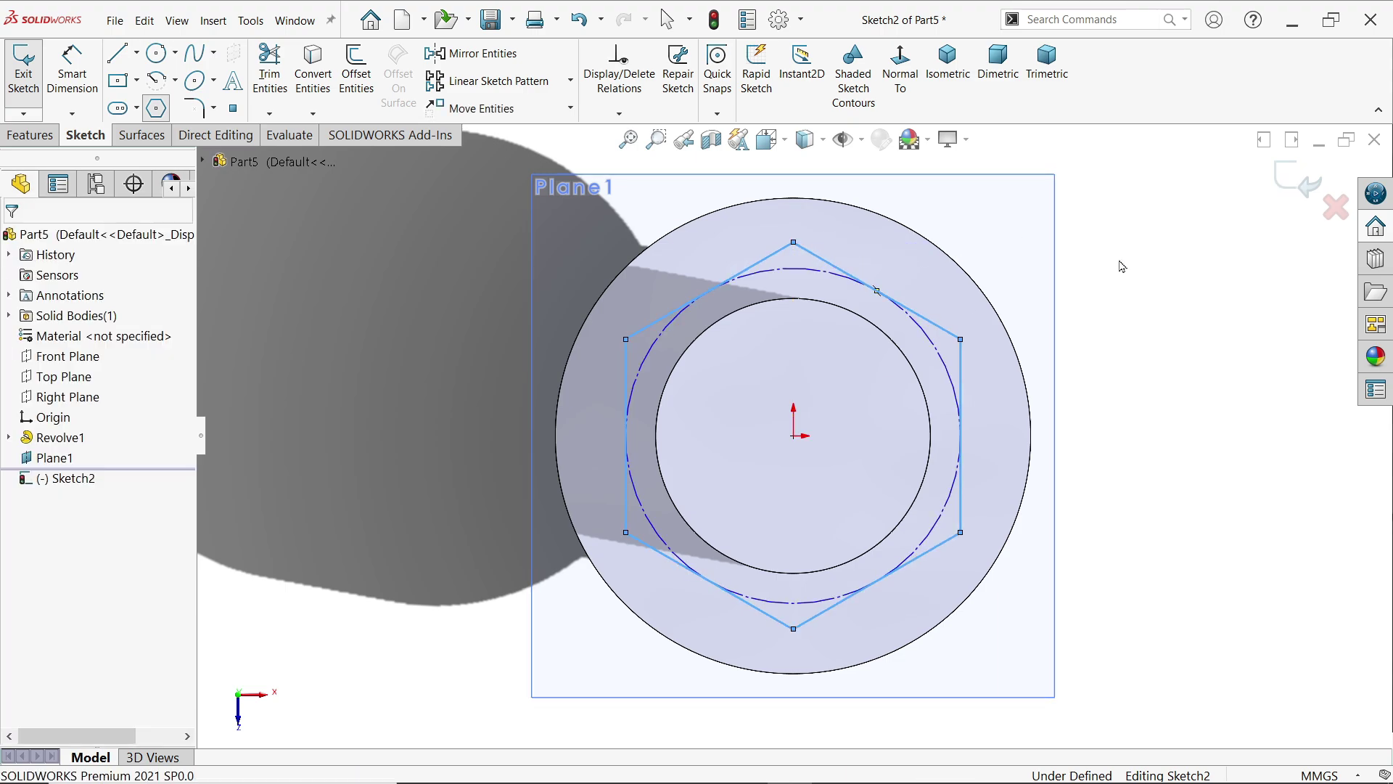
# Dimension the distance between the hexagon's two vertical sides as 34.74 mm
pyautogui.click(963, 374)
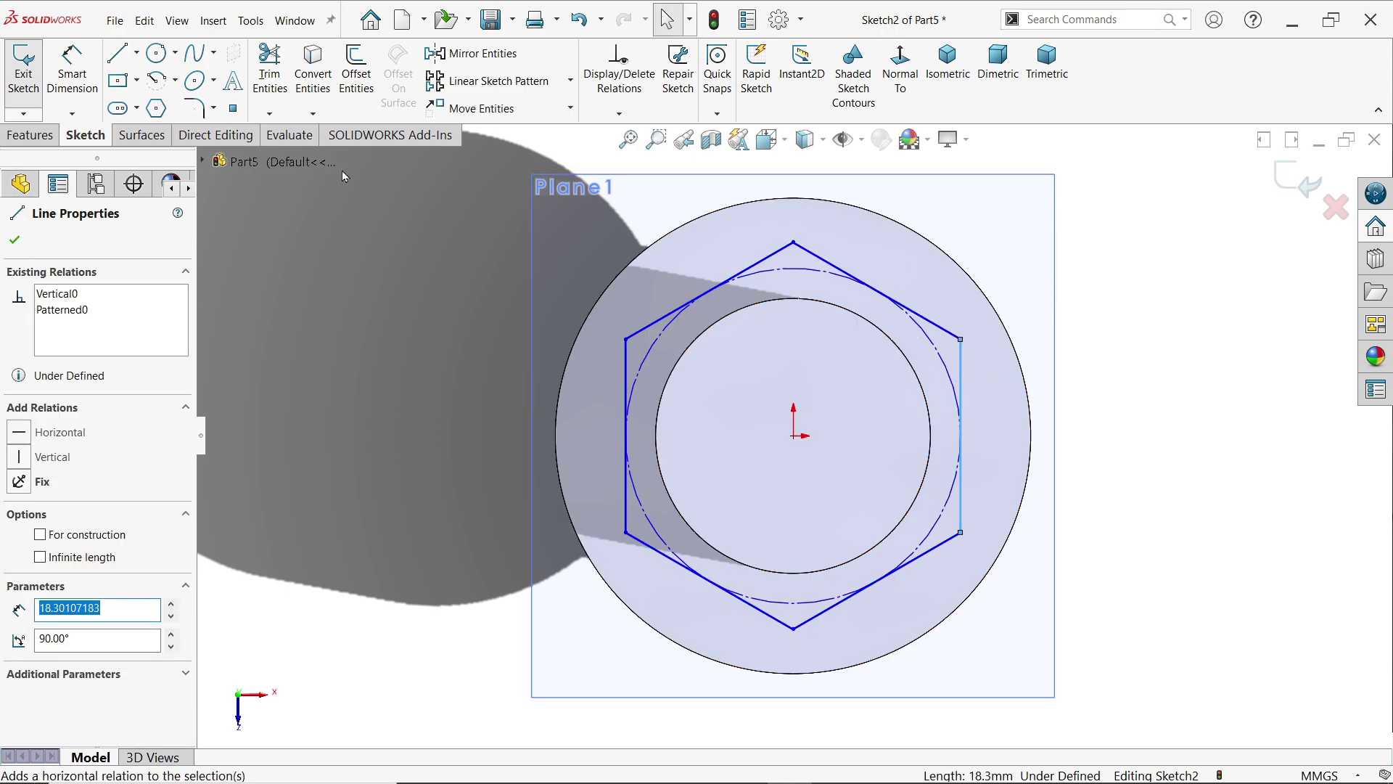
pyautogui.click(558, 360)
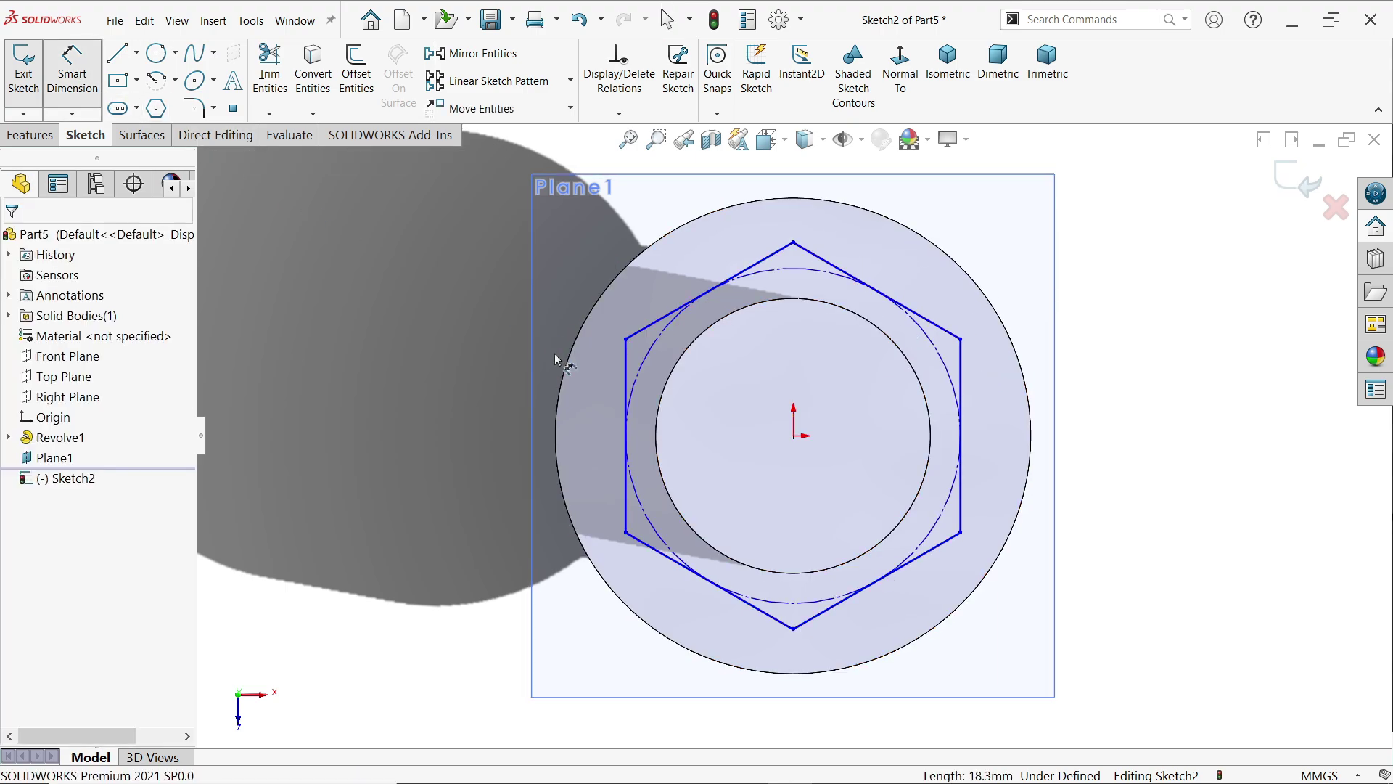
pyautogui.click(626, 378)
pyautogui.click(963, 374)
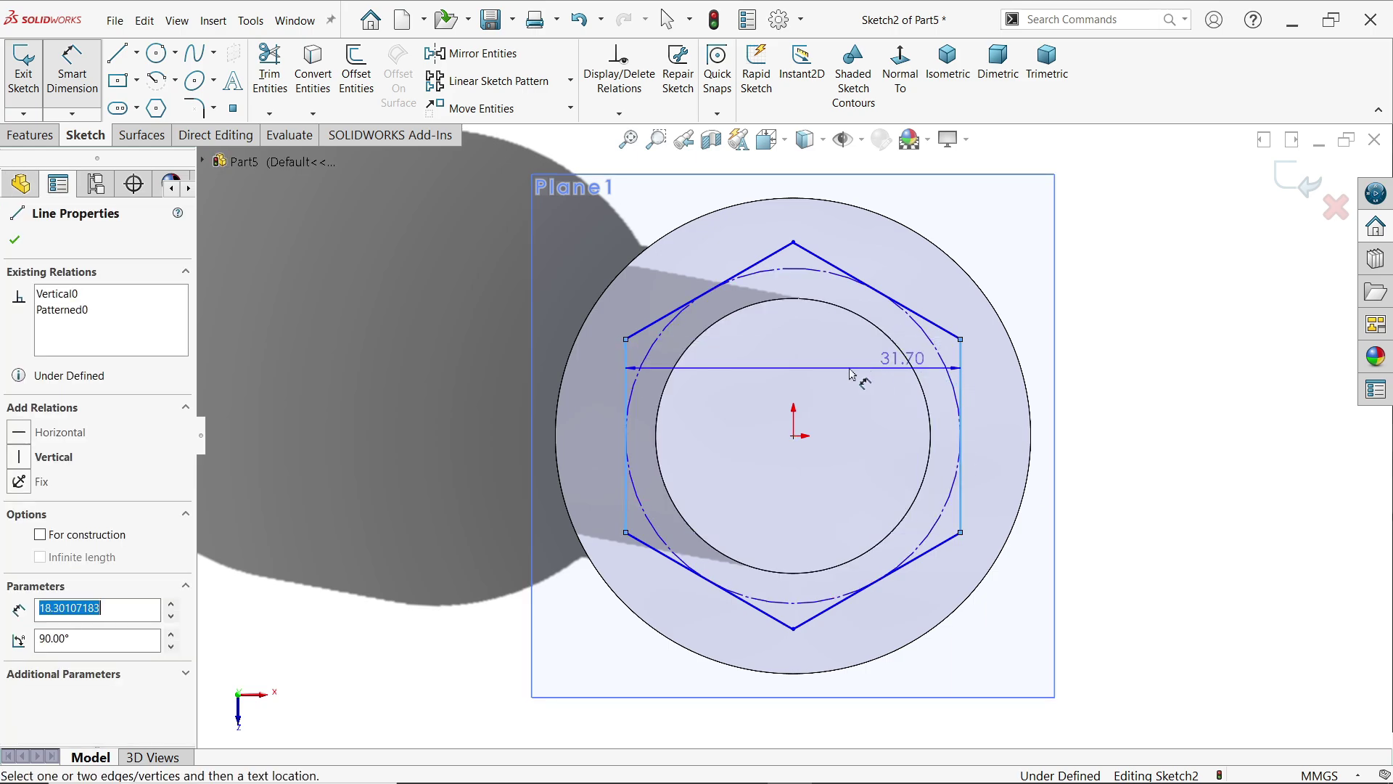
pyautogui.click(838, 372)
pyautogui.write('34.74')
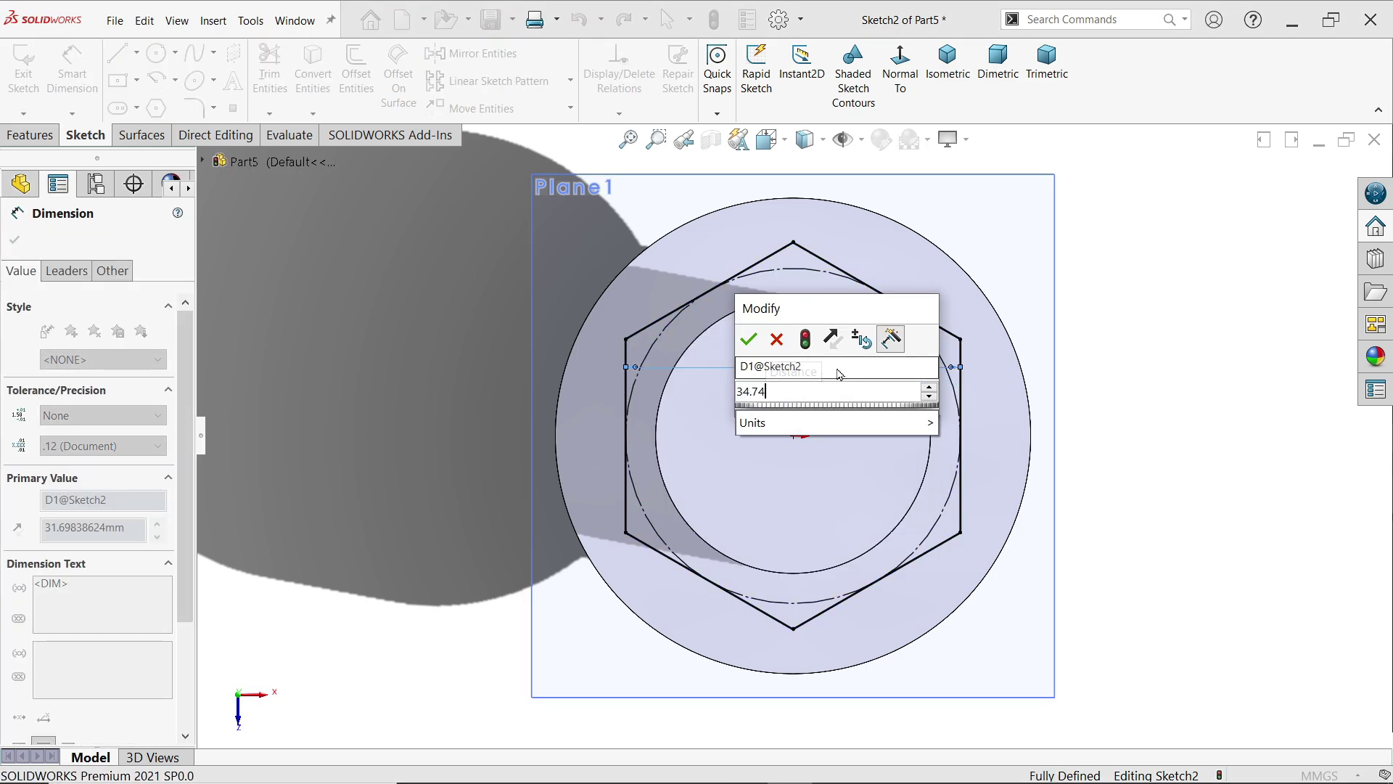
pyautogui.press('Return')
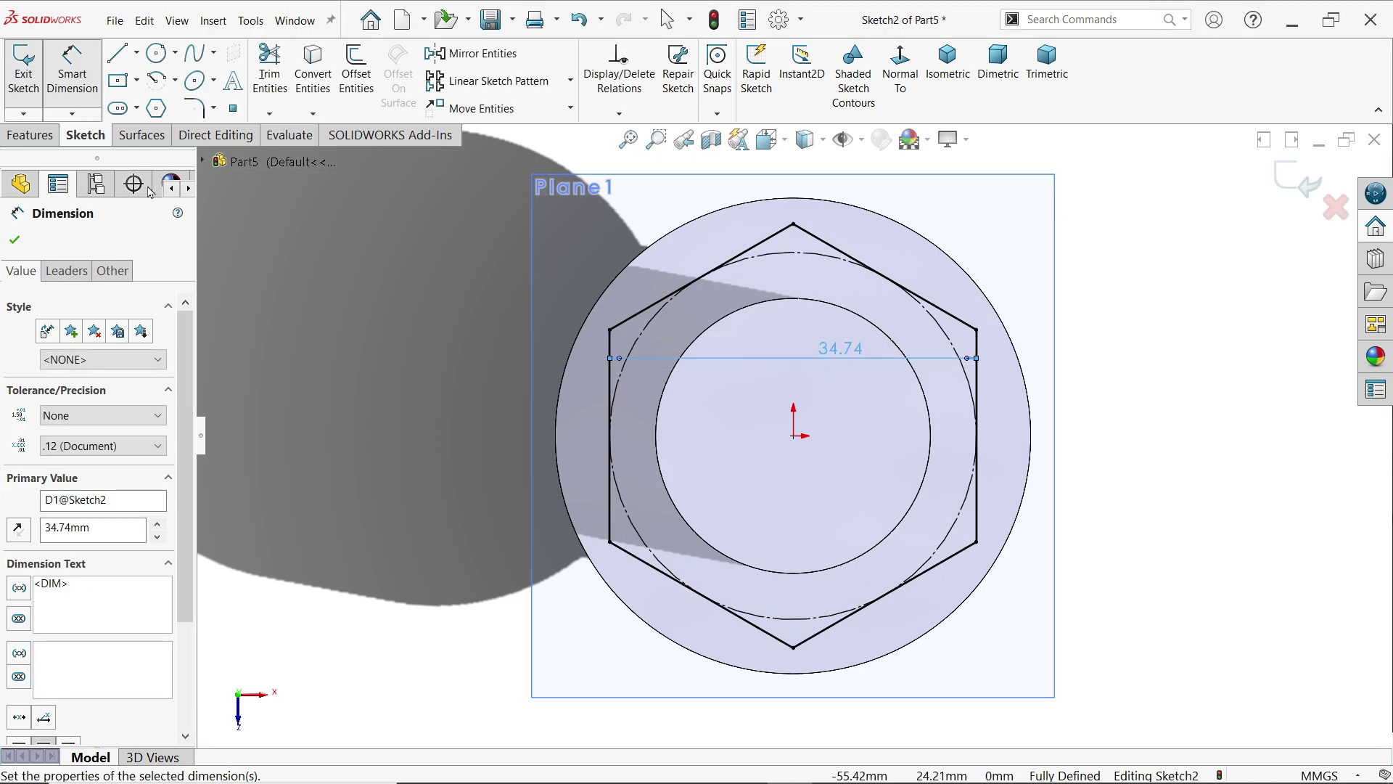
# Extrude the hexagon 20 mm blind in the reversed direction, toward the tip, merging it with the body
pyautogui.click(40, 136)
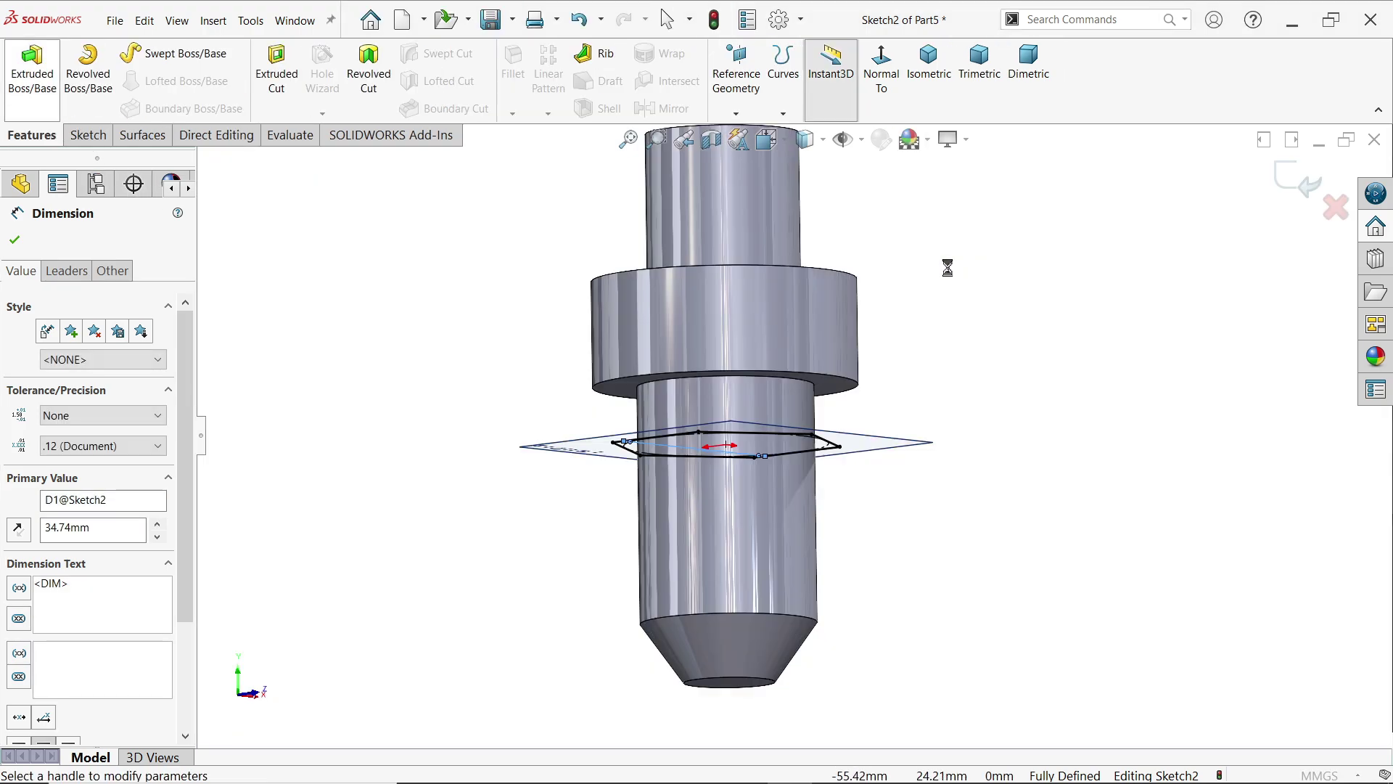
pyautogui.moveTo(999, 458); pyautogui.dragTo(986, 211, button='middle')
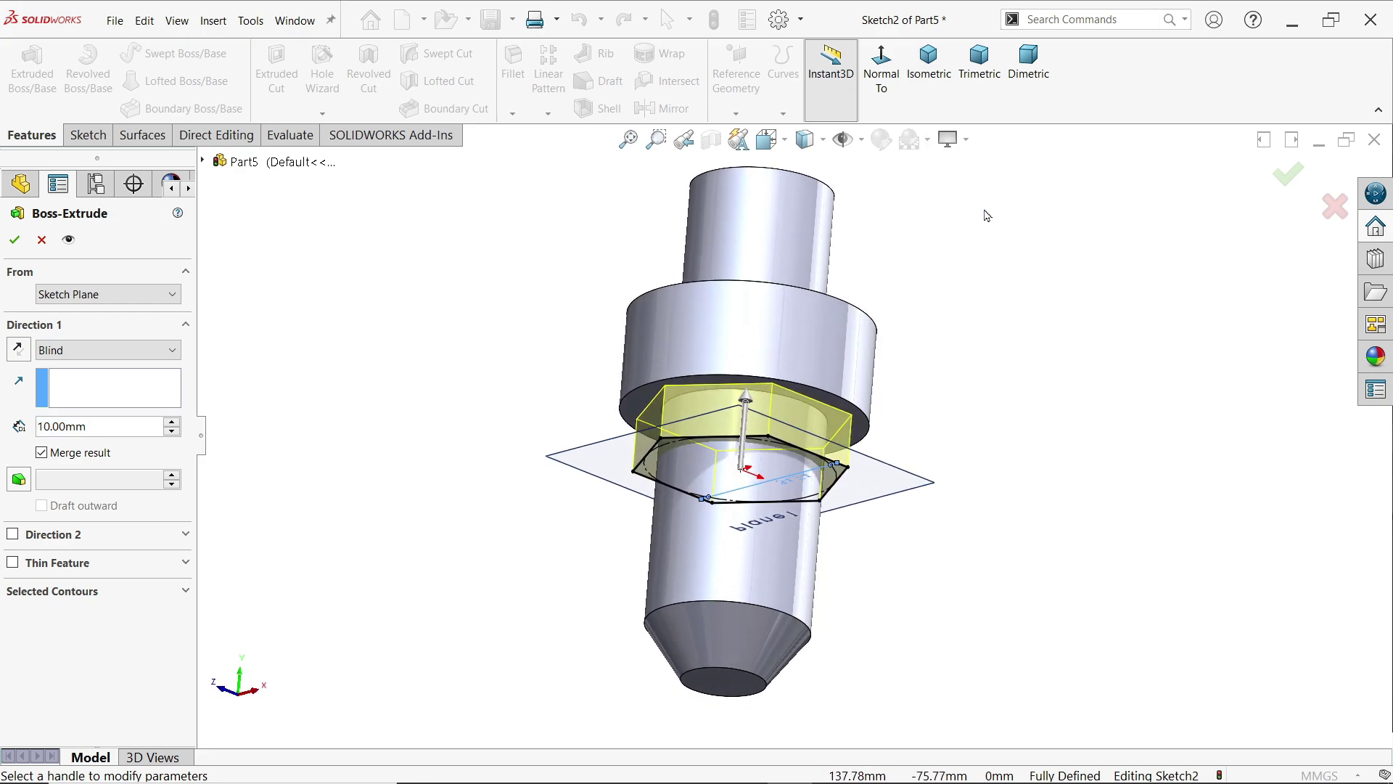
pyautogui.click(173, 422)
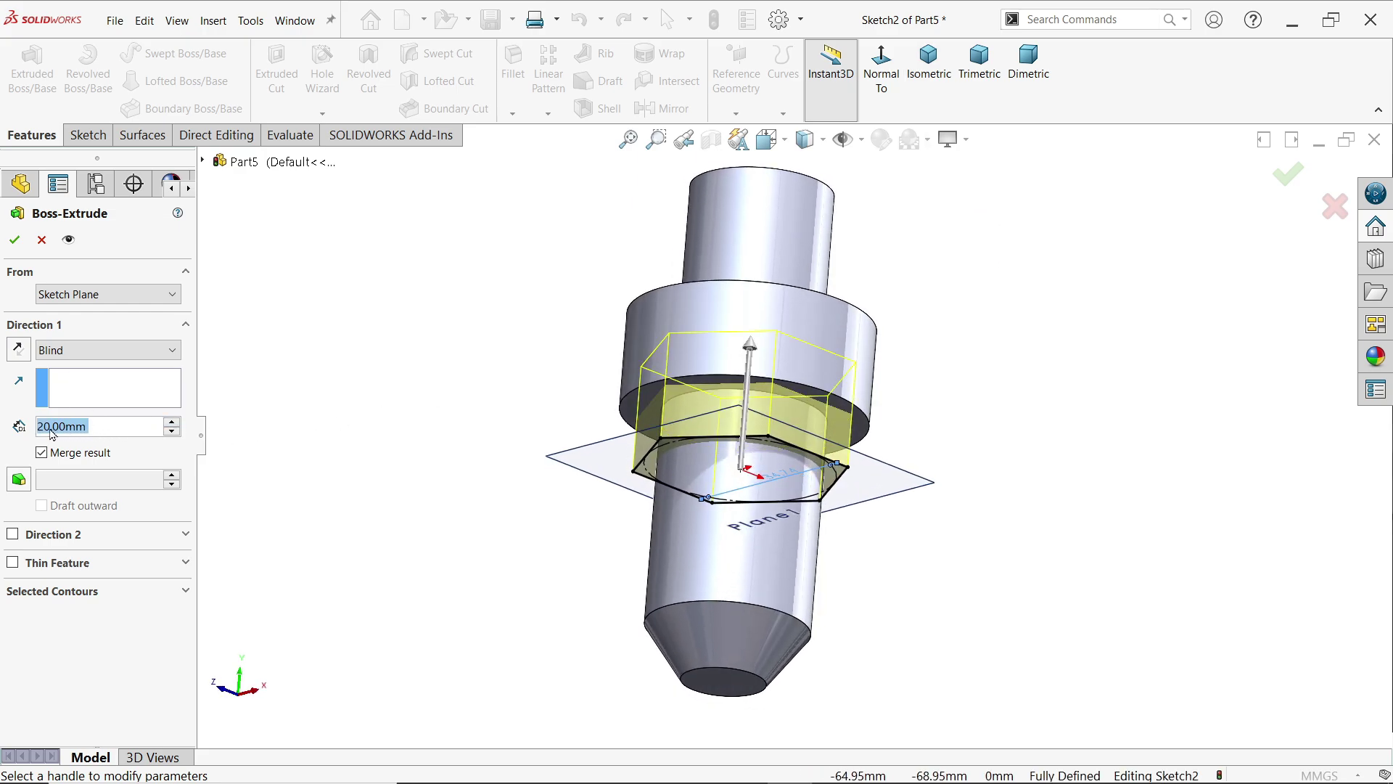
pyautogui.scroll(-3, 744, 433)
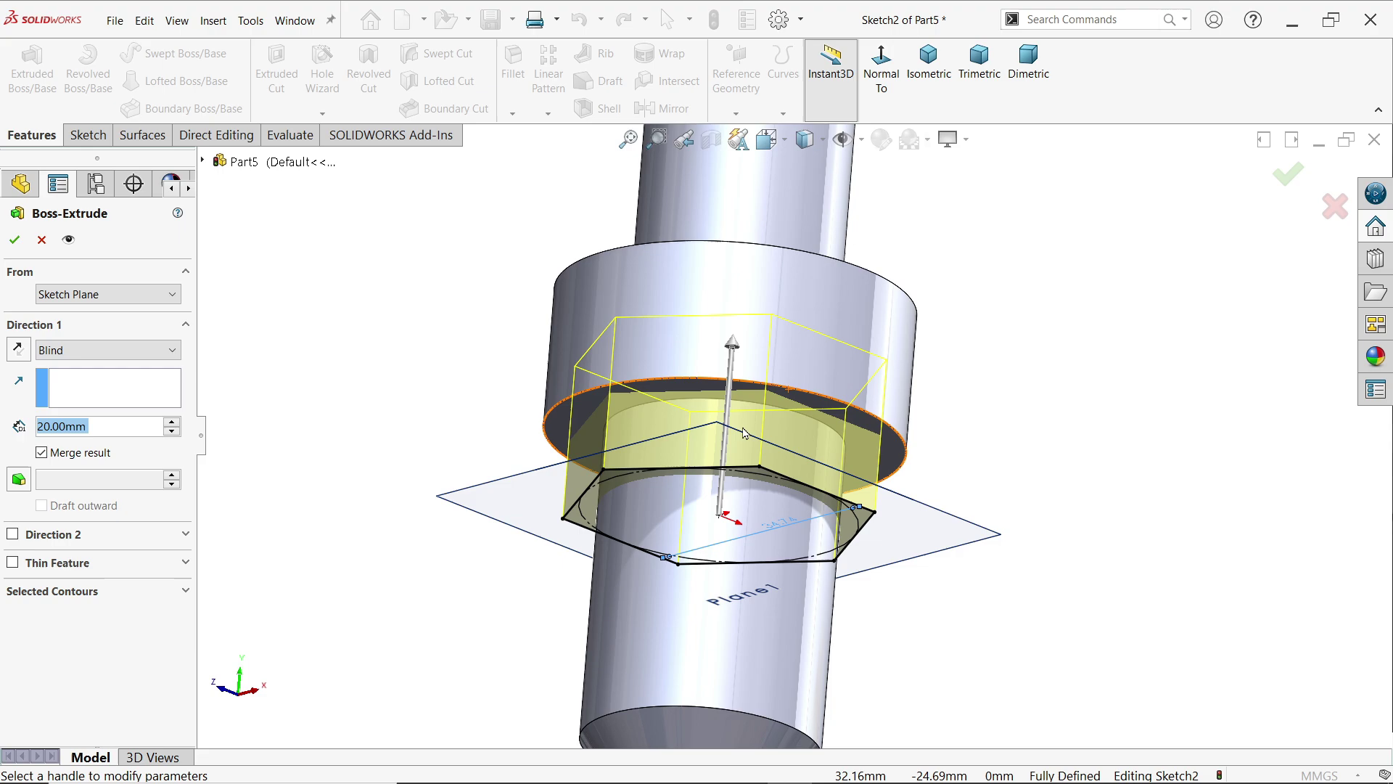
pyautogui.click(18, 350)
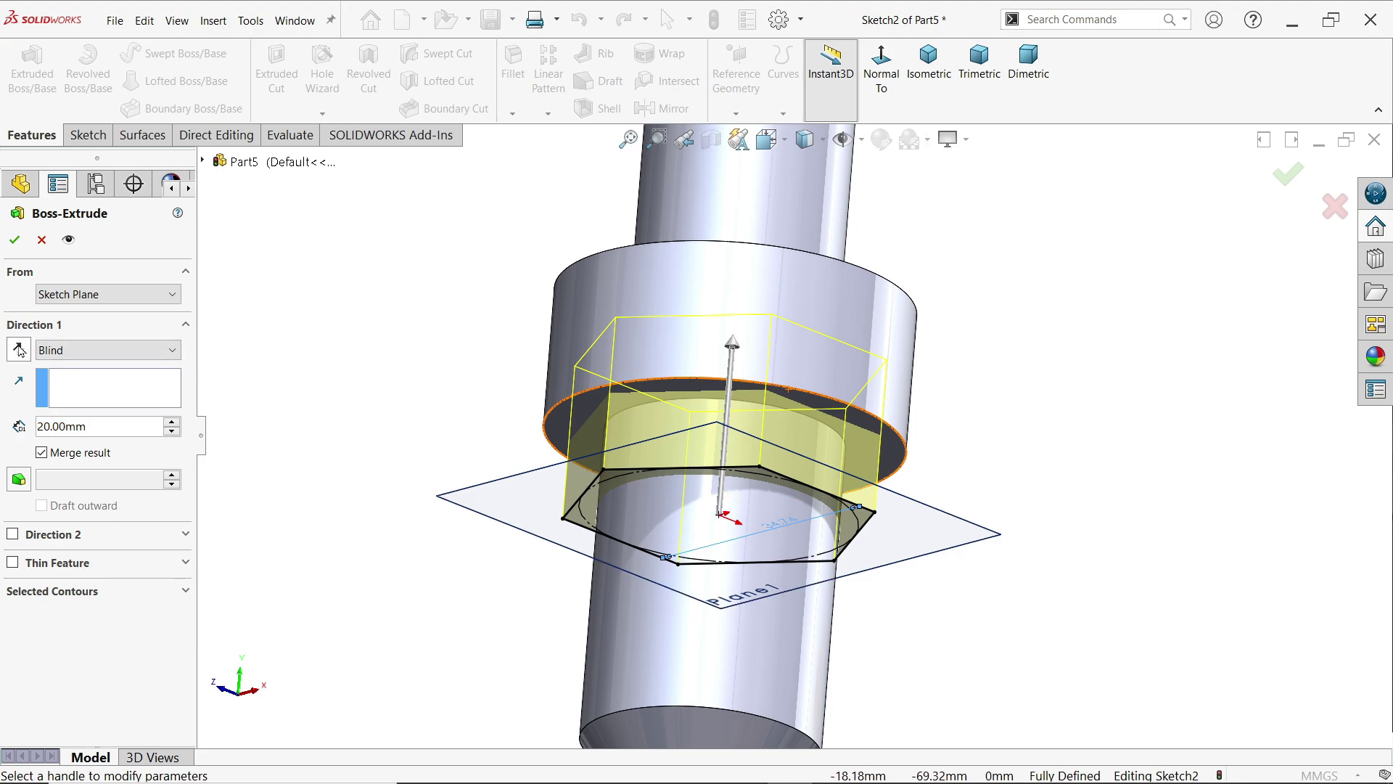
pyautogui.scroll(3, 482, 401)
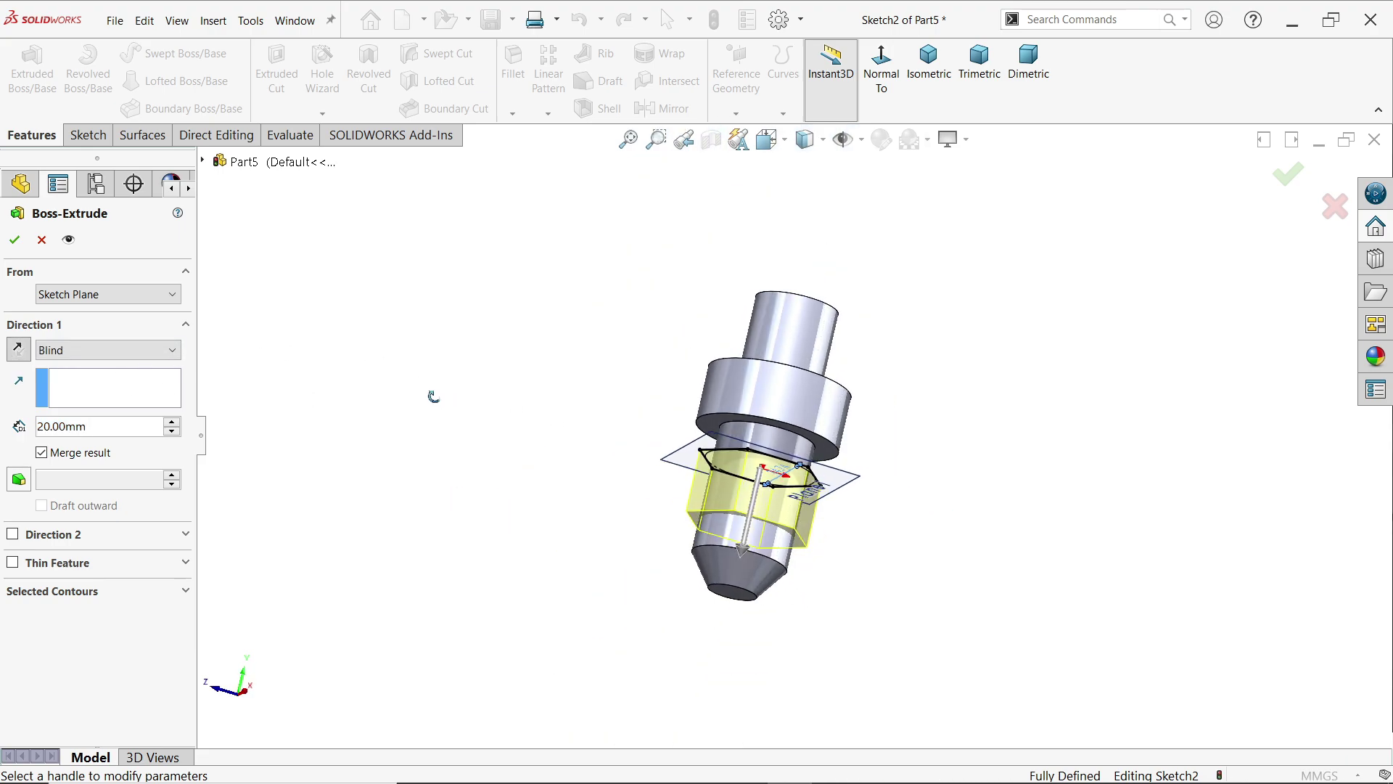
pyautogui.scroll(-3, 759, 508)
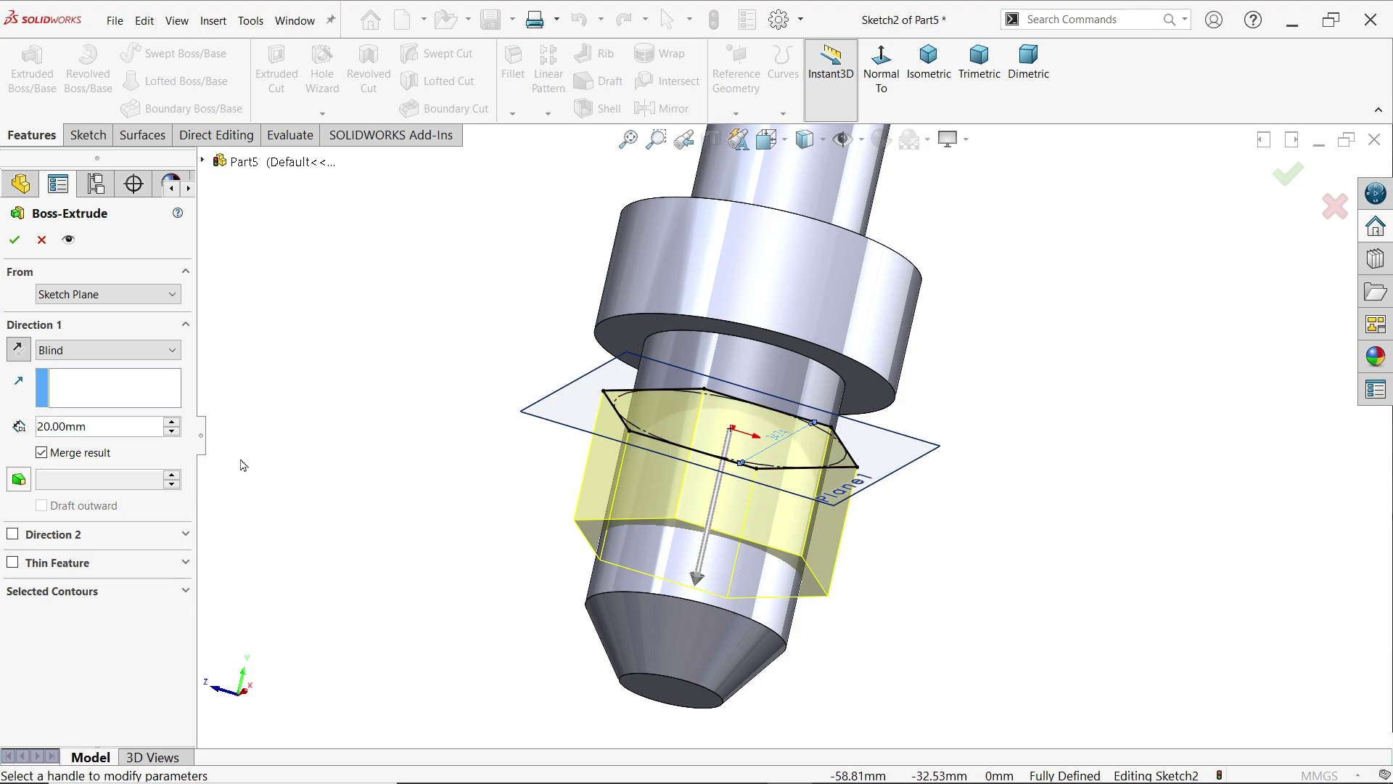
pyautogui.click(14, 239)
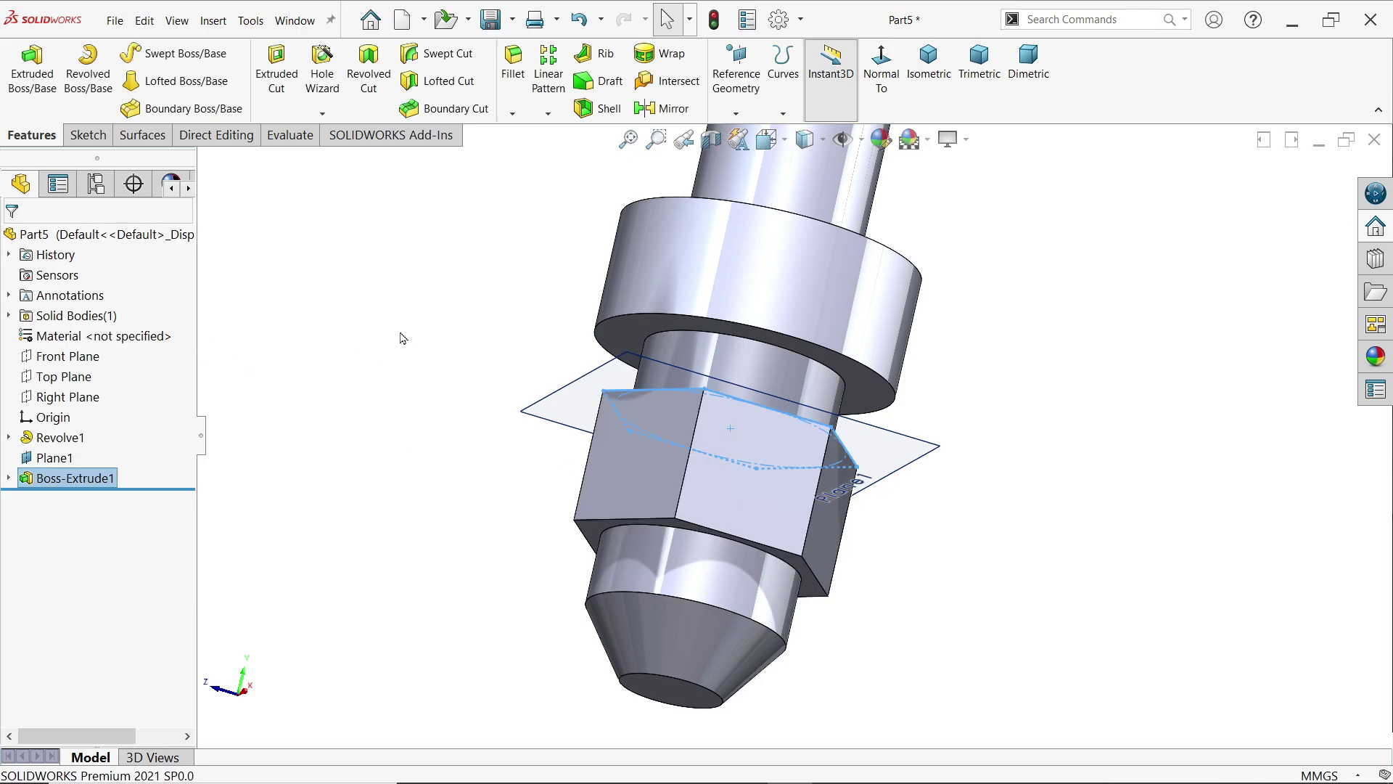
# Switch to the isometric view and hide the offset reference plane
pyautogui.click(929, 64)
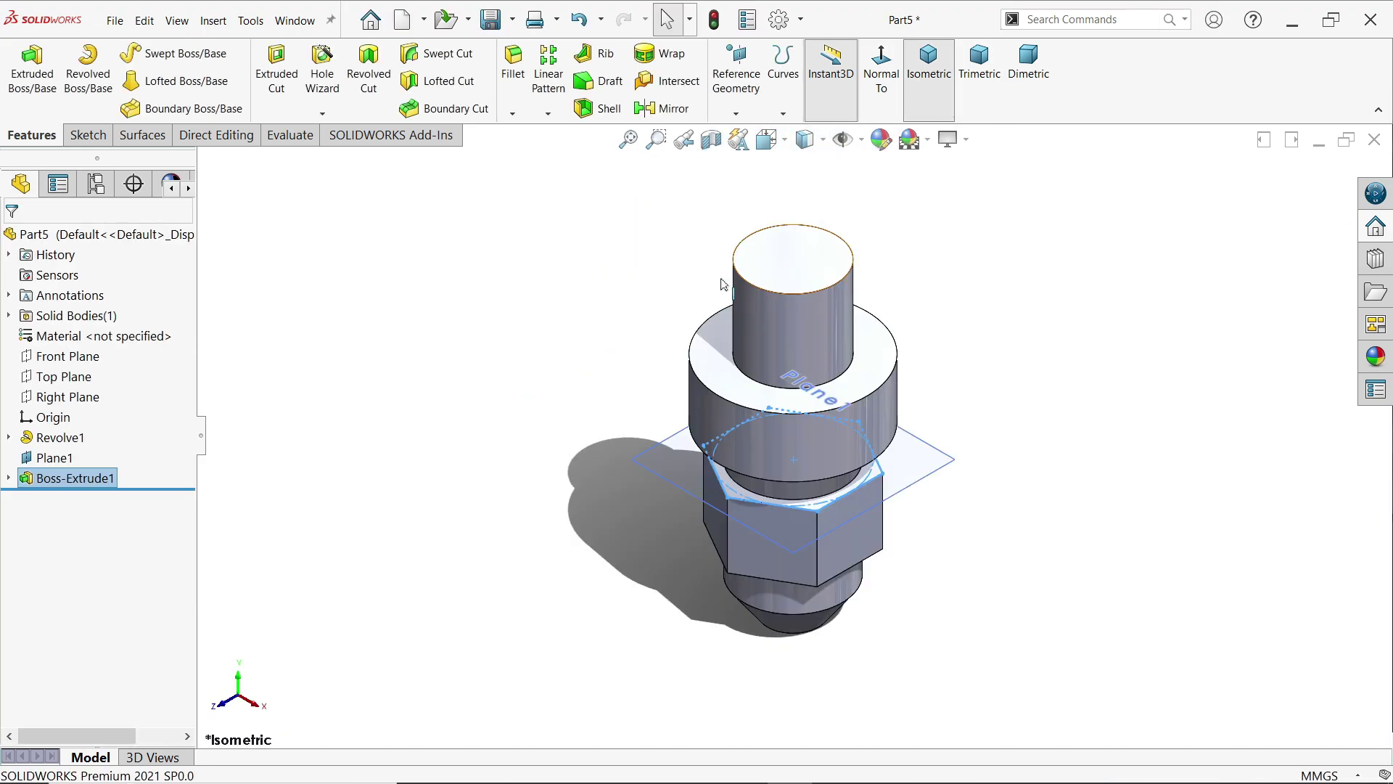
pyautogui.click(52, 458)
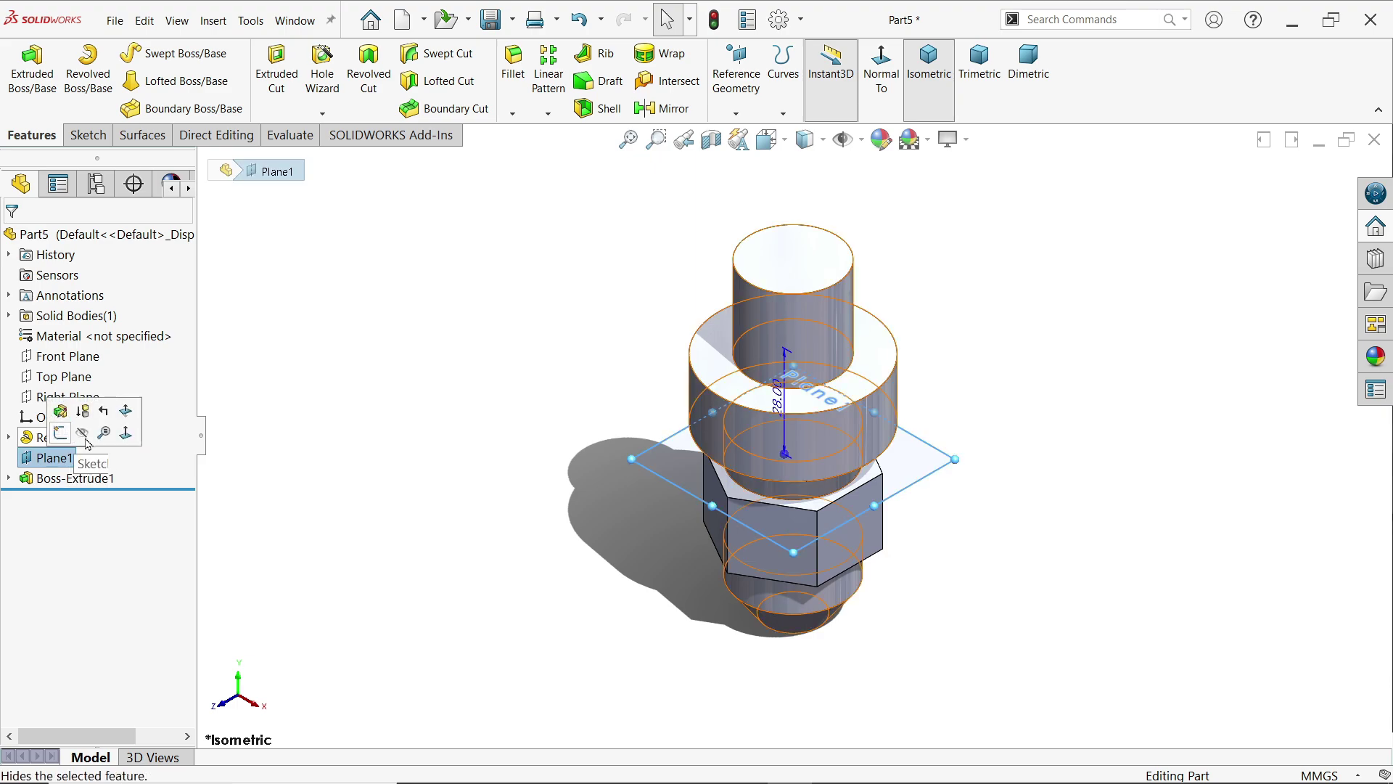
pyautogui.click(83, 434)
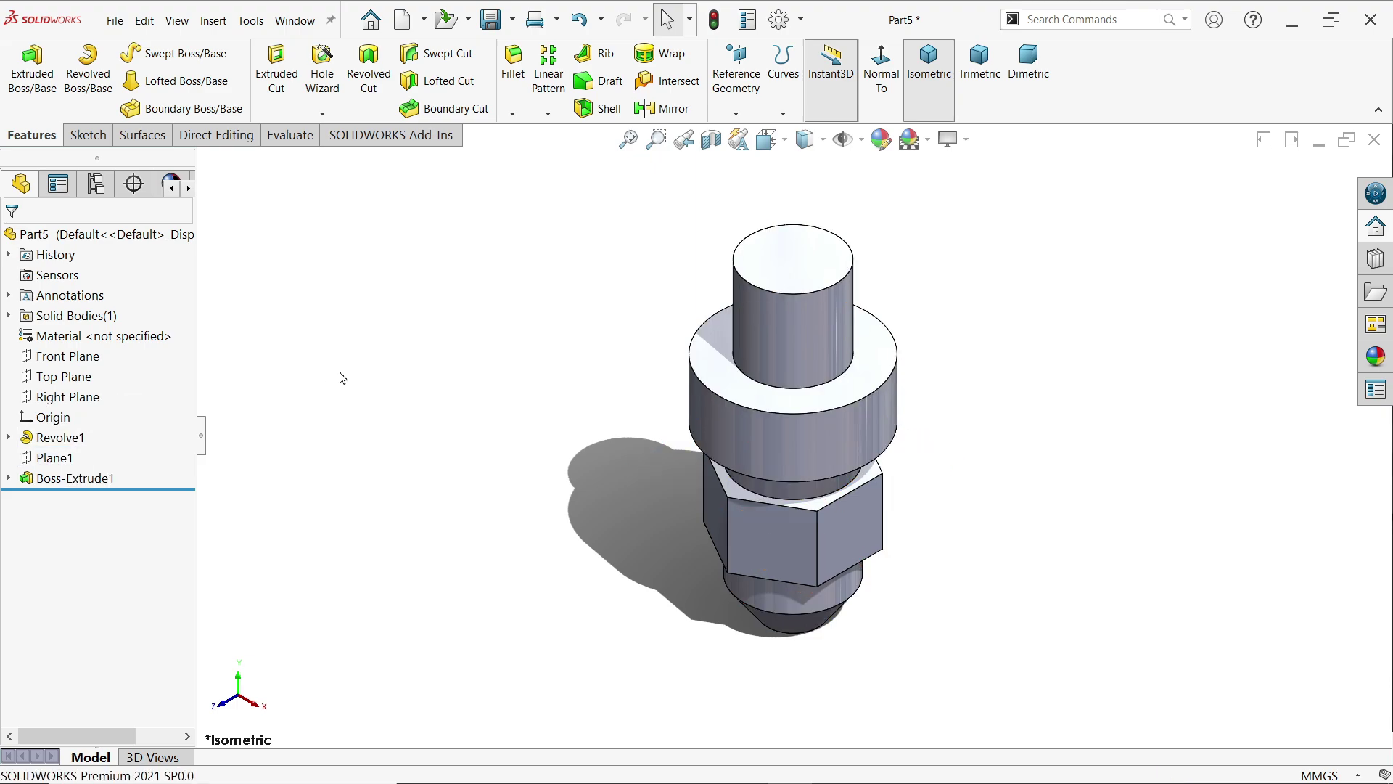
# Start a sketch on the Front Plane and draw a circle about 16 mm in diameter at the middle of the collar
pyautogui.click(79, 363)
pyautogui.click(105, 338)
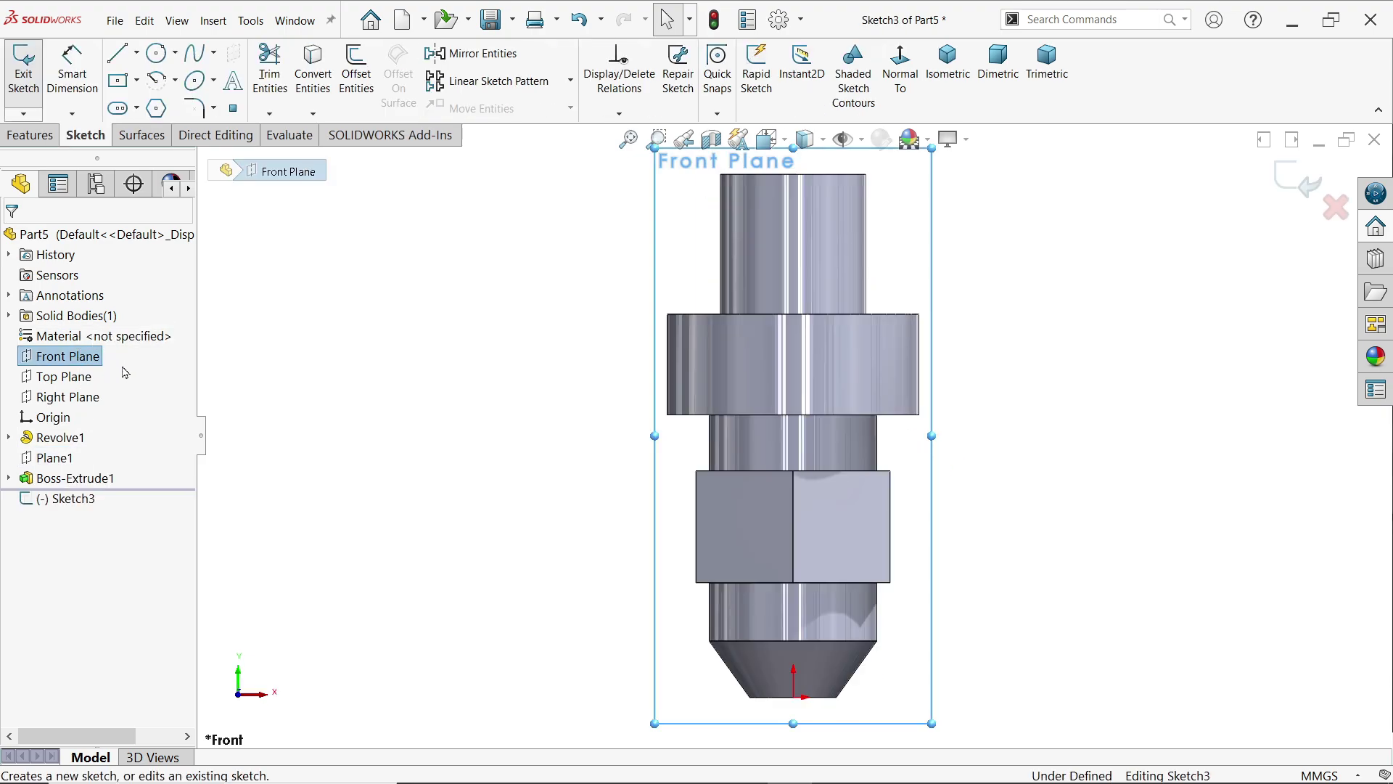
pyautogui.click(156, 53)
pyautogui.click(793, 364)
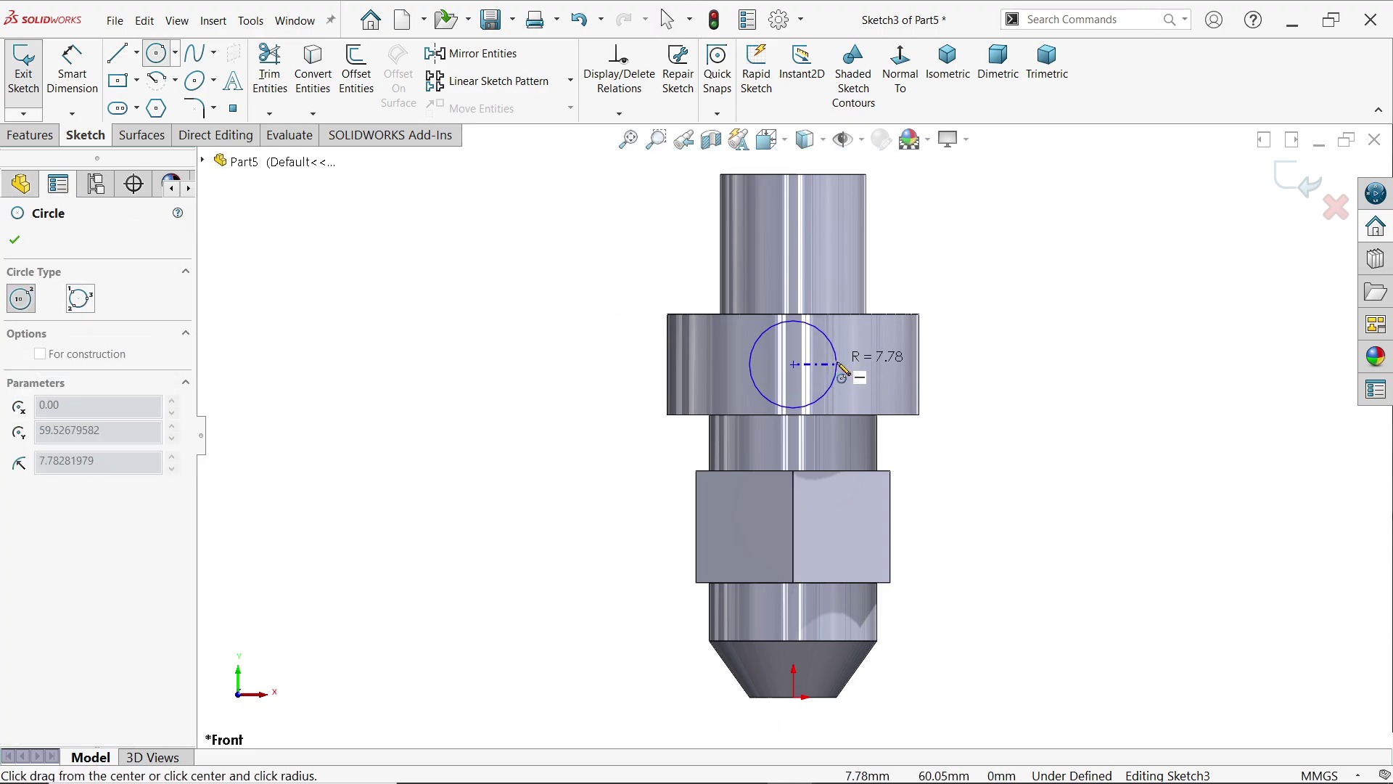
pyautogui.click(839, 365)
# Dimension the collar circle's diameter as 8.75 mm
pyautogui.click(72, 67)
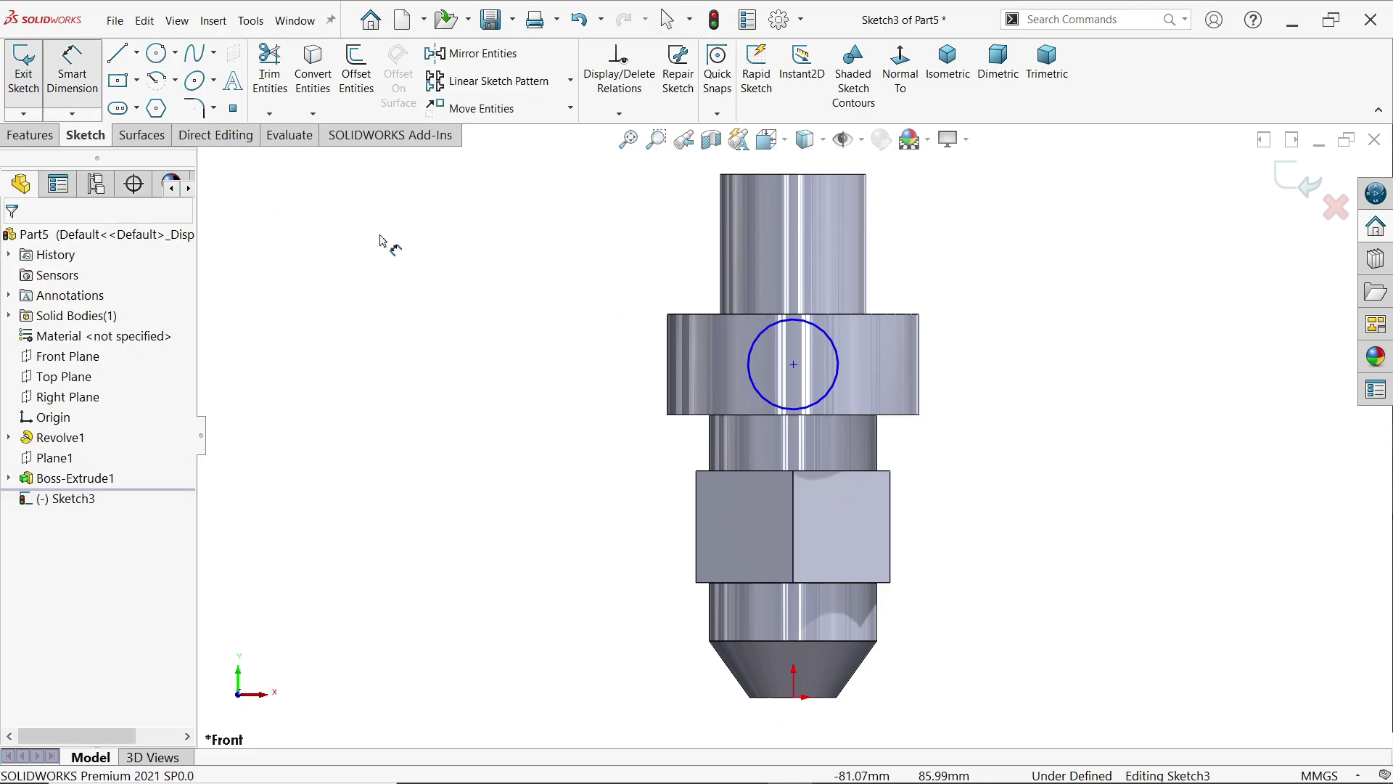
pyautogui.click(755, 392)
pyautogui.click(642, 362)
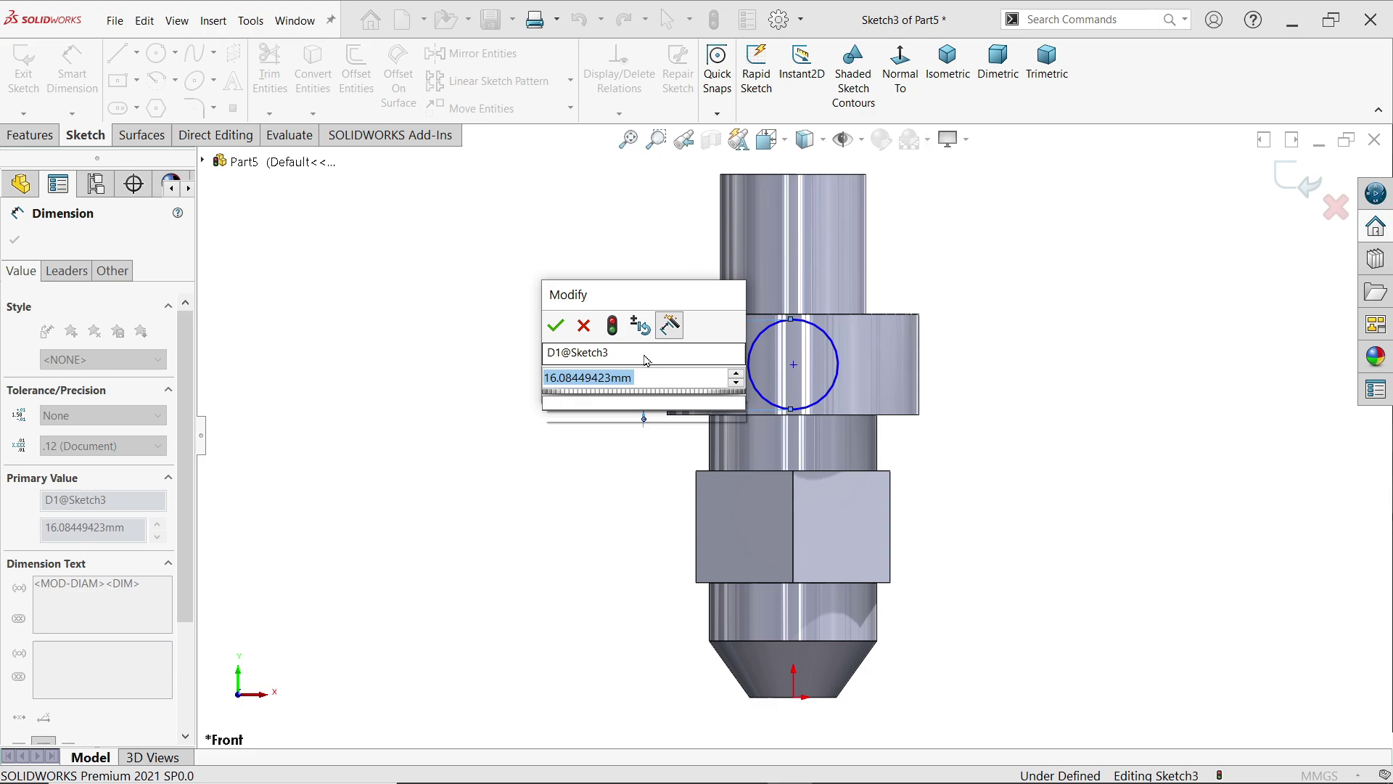
pyautogui.write('8.75')
pyautogui.press('Return')
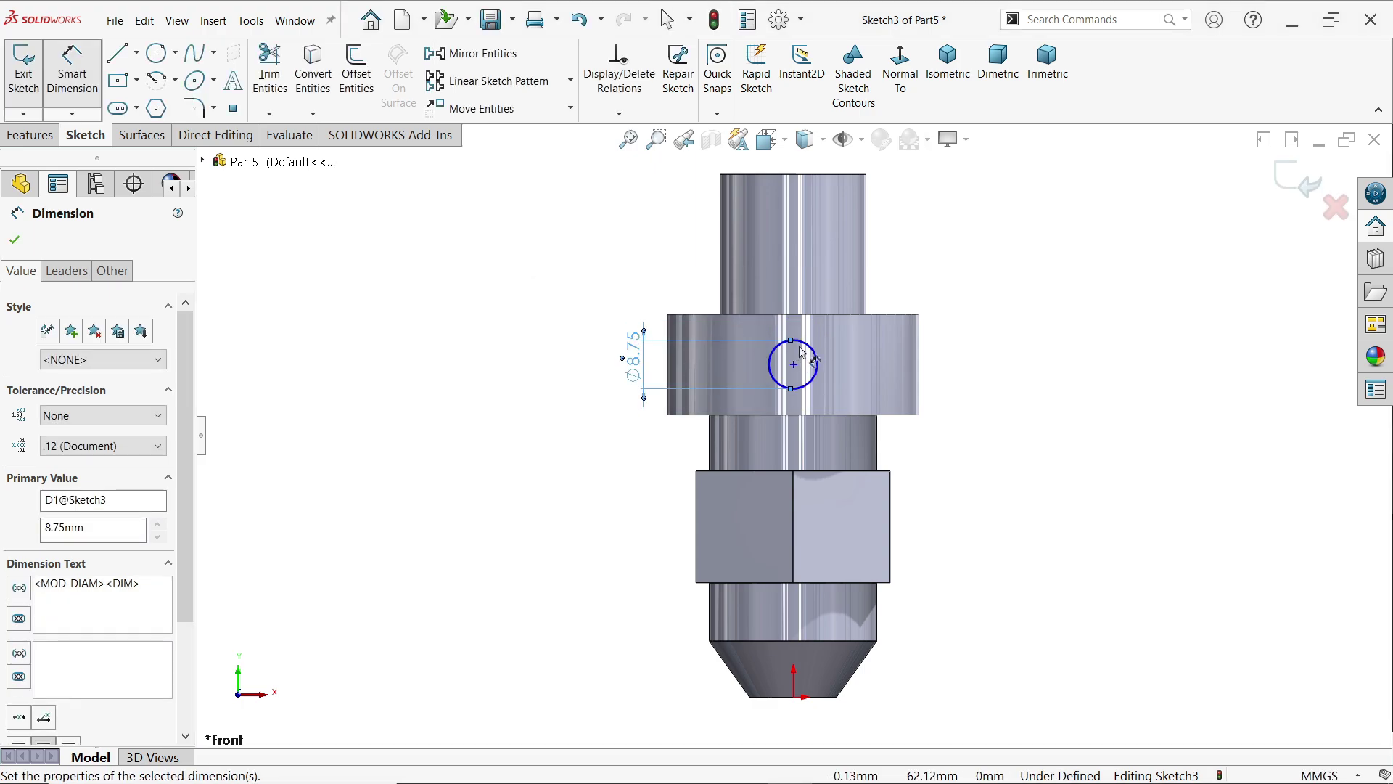
# Dimension the vertical distance from the circle's center to the collar's upper edge as 8 mm and finish dimensioning
pyautogui.scroll(-2, 802, 353)
pyautogui.click(791, 382)
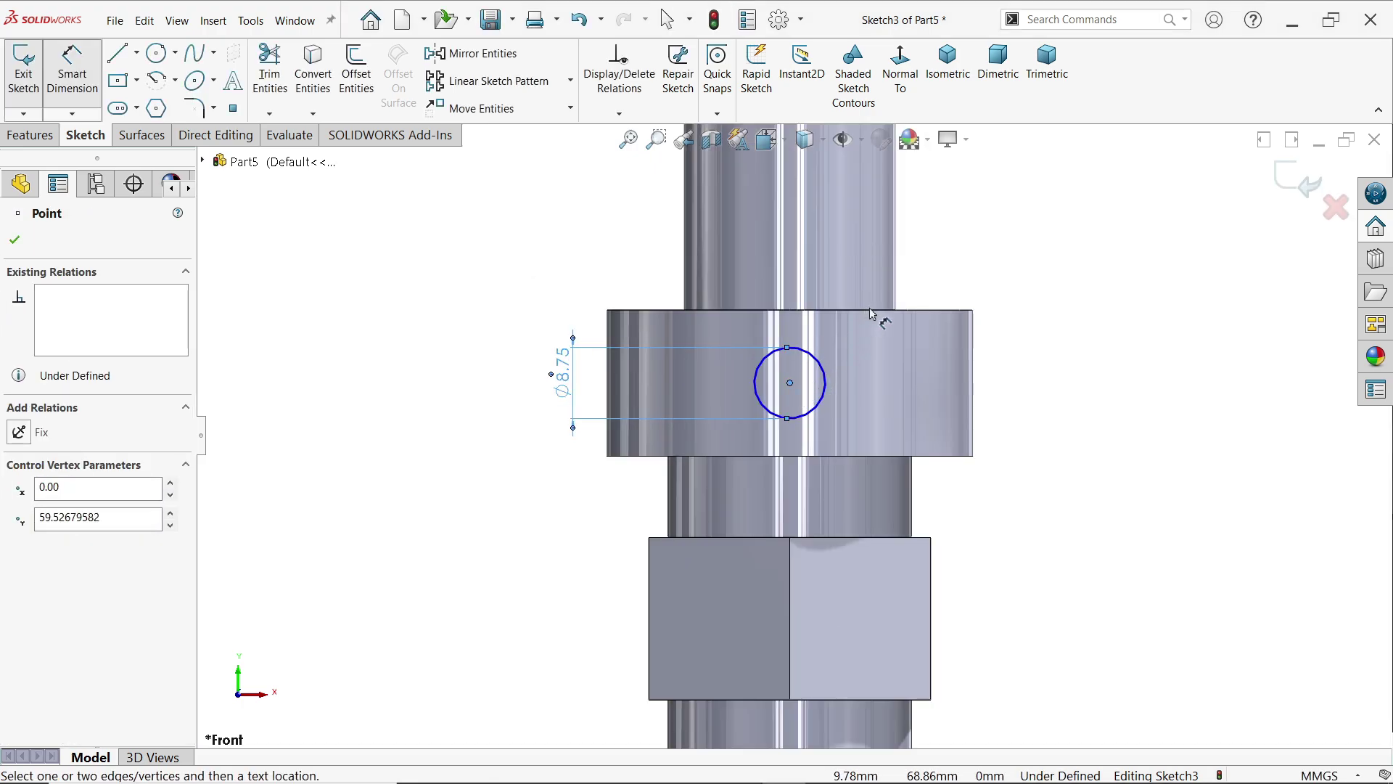
pyautogui.click(914, 311)
pyautogui.click(1039, 353)
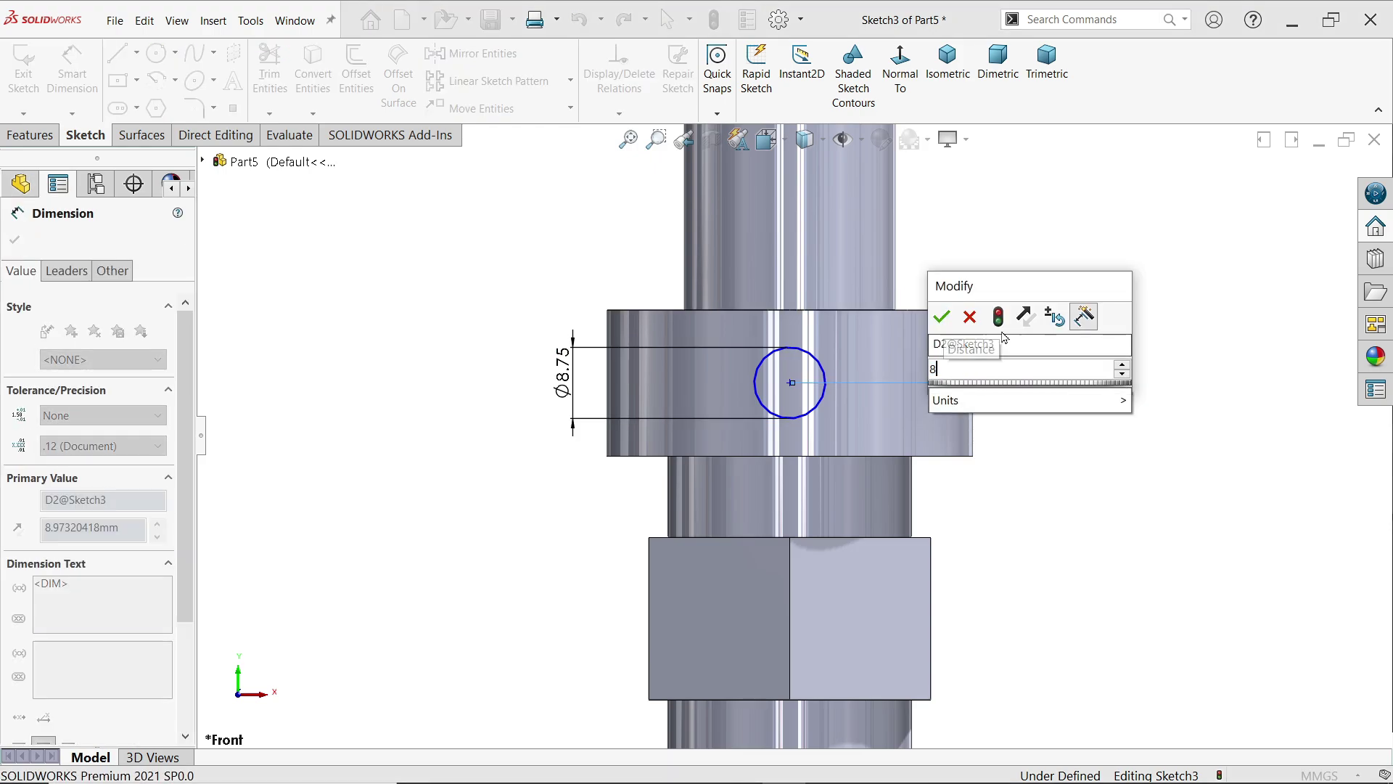
pyautogui.write('8')
pyautogui.press('Return')
pyautogui.click(16, 240)
# Add a vertical relation between the origin and the center of the collar circle
pyautogui.scroll(3, 784, 435)
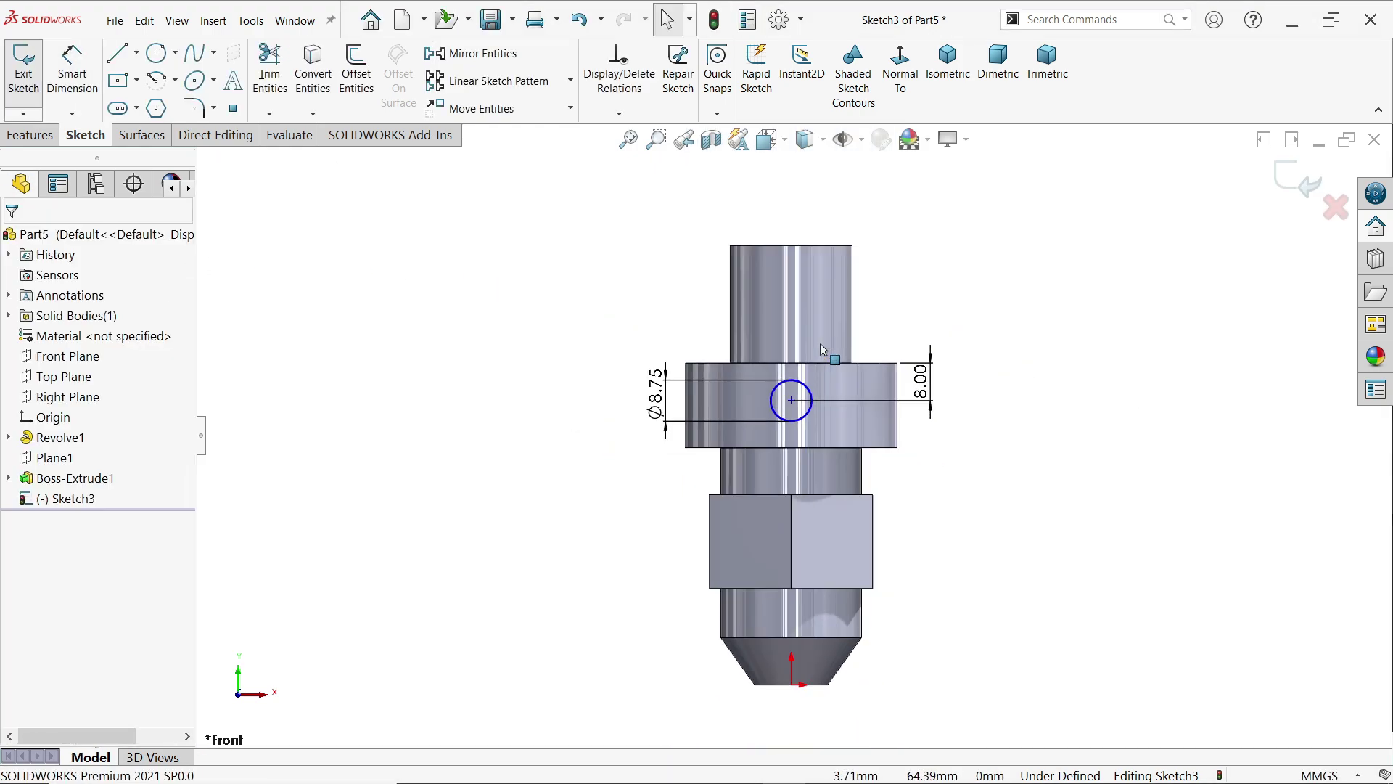
pyautogui.scroll(-1, 813, 512)
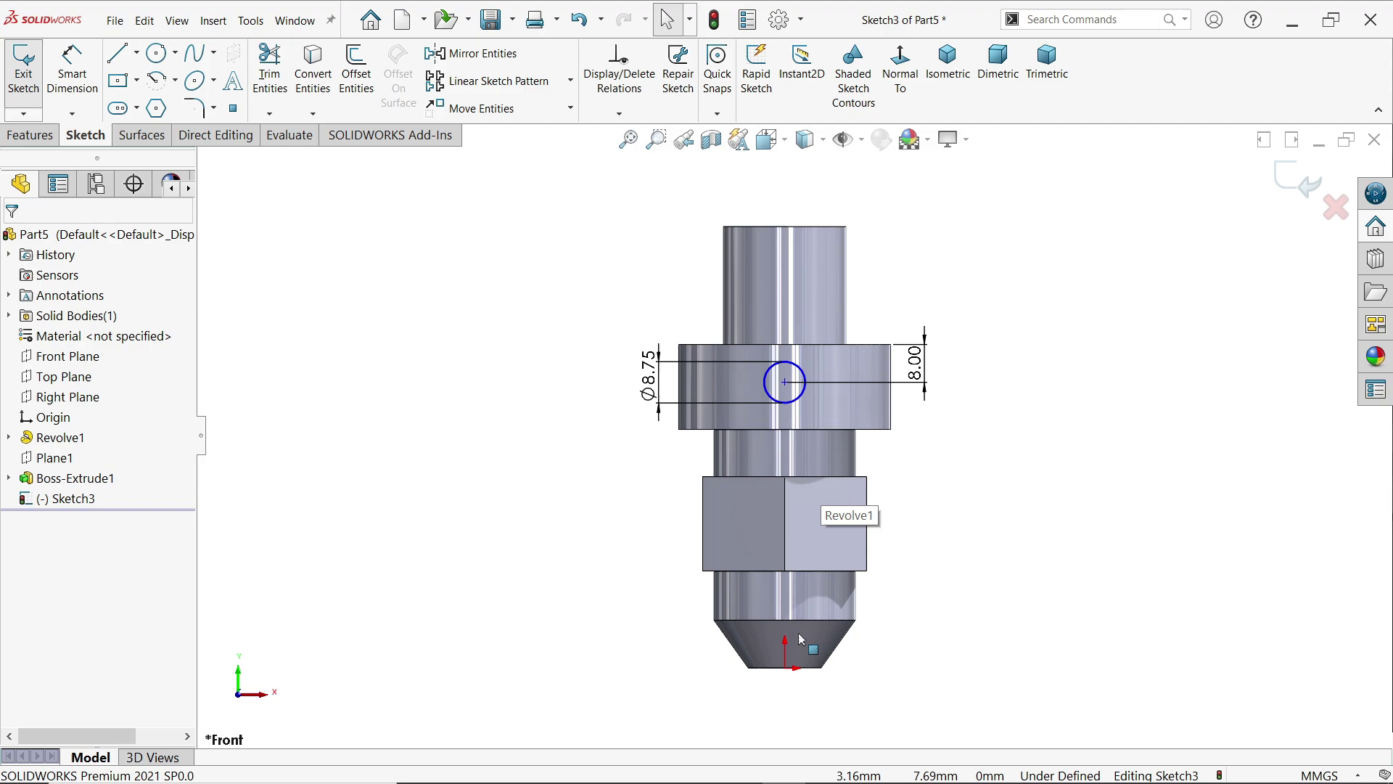
pyautogui.click(784, 667)
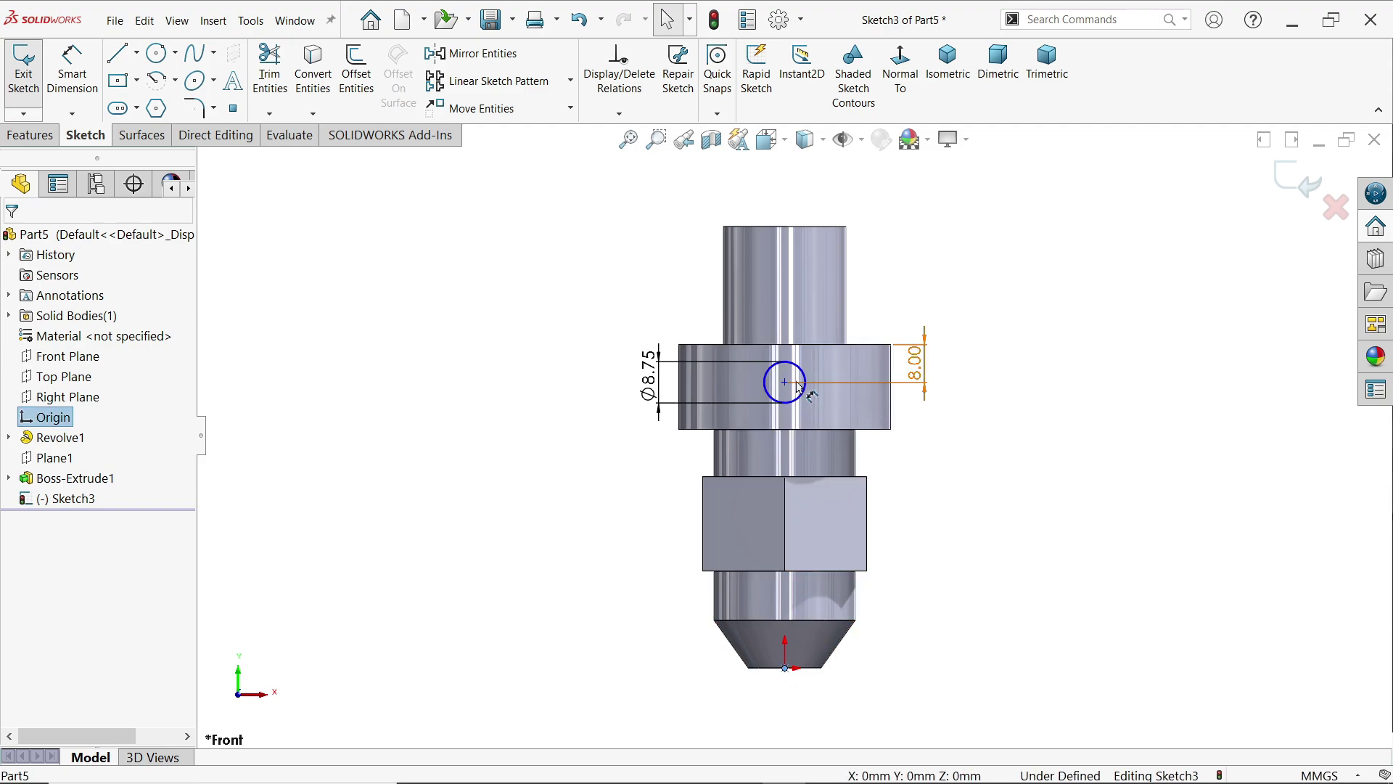
pyautogui.keyDown('ctrl'); pyautogui.click(784, 382); pyautogui.keyUp('ctrl')
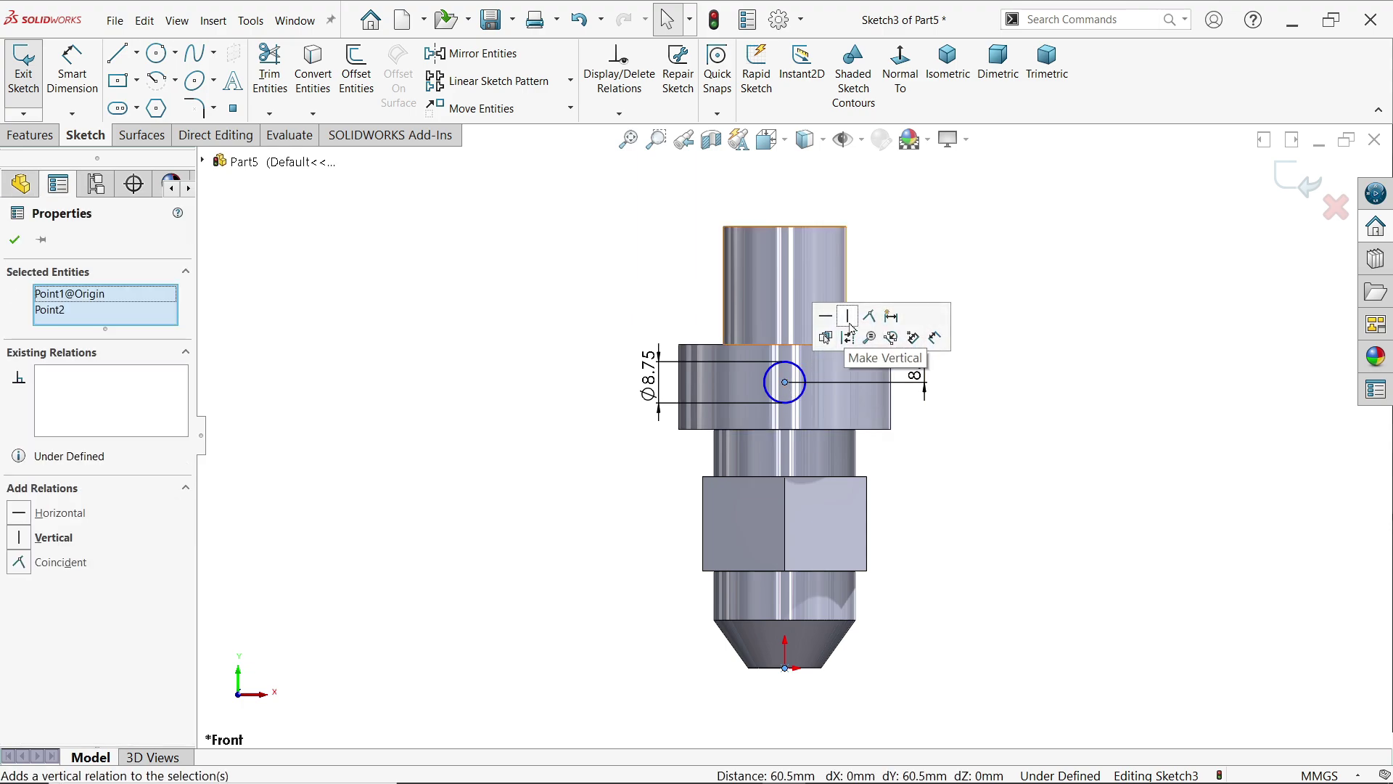
pyautogui.click(849, 320)
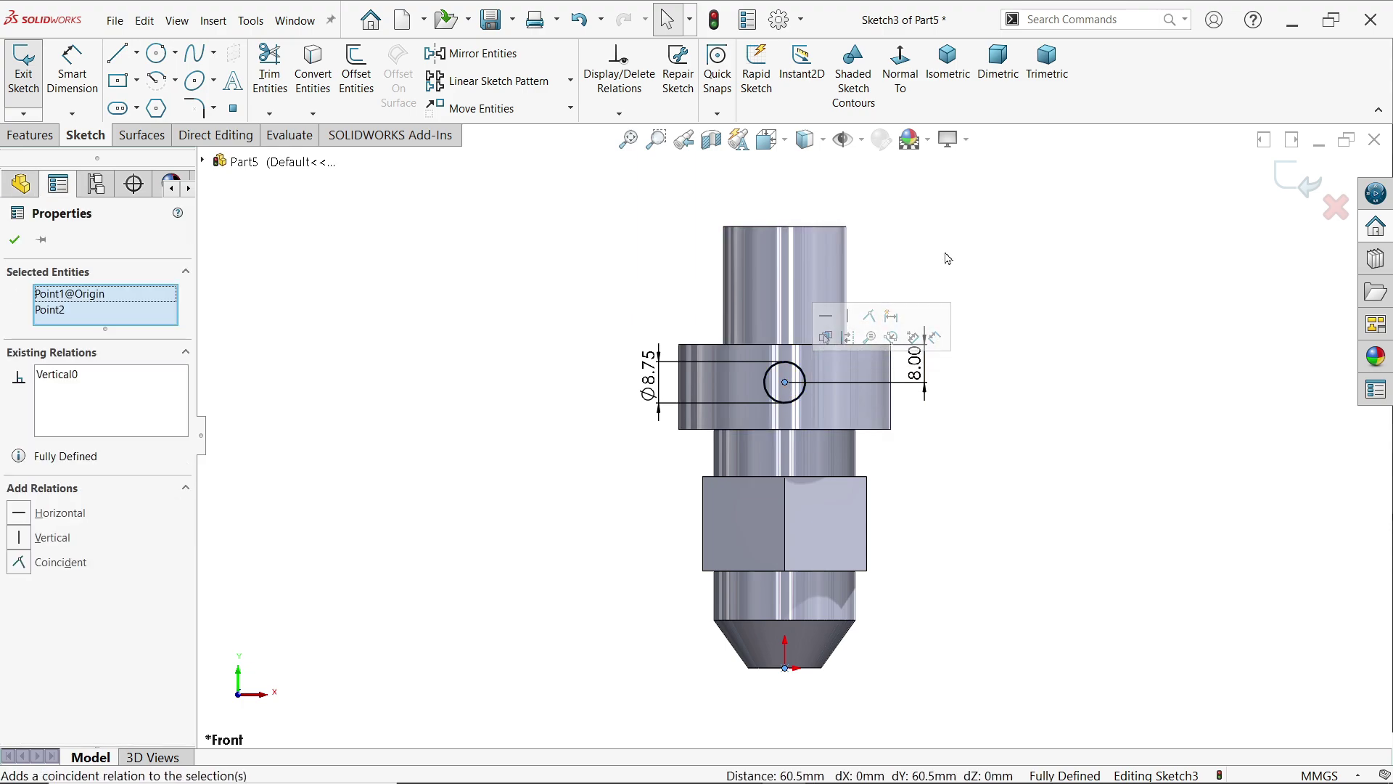
pyautogui.press('Escape')
# Start a Boss-Extrude of the collar circle, beginning at an offset of 32 mm from the sketch plane
pyautogui.scroll(-3, 803, 380)
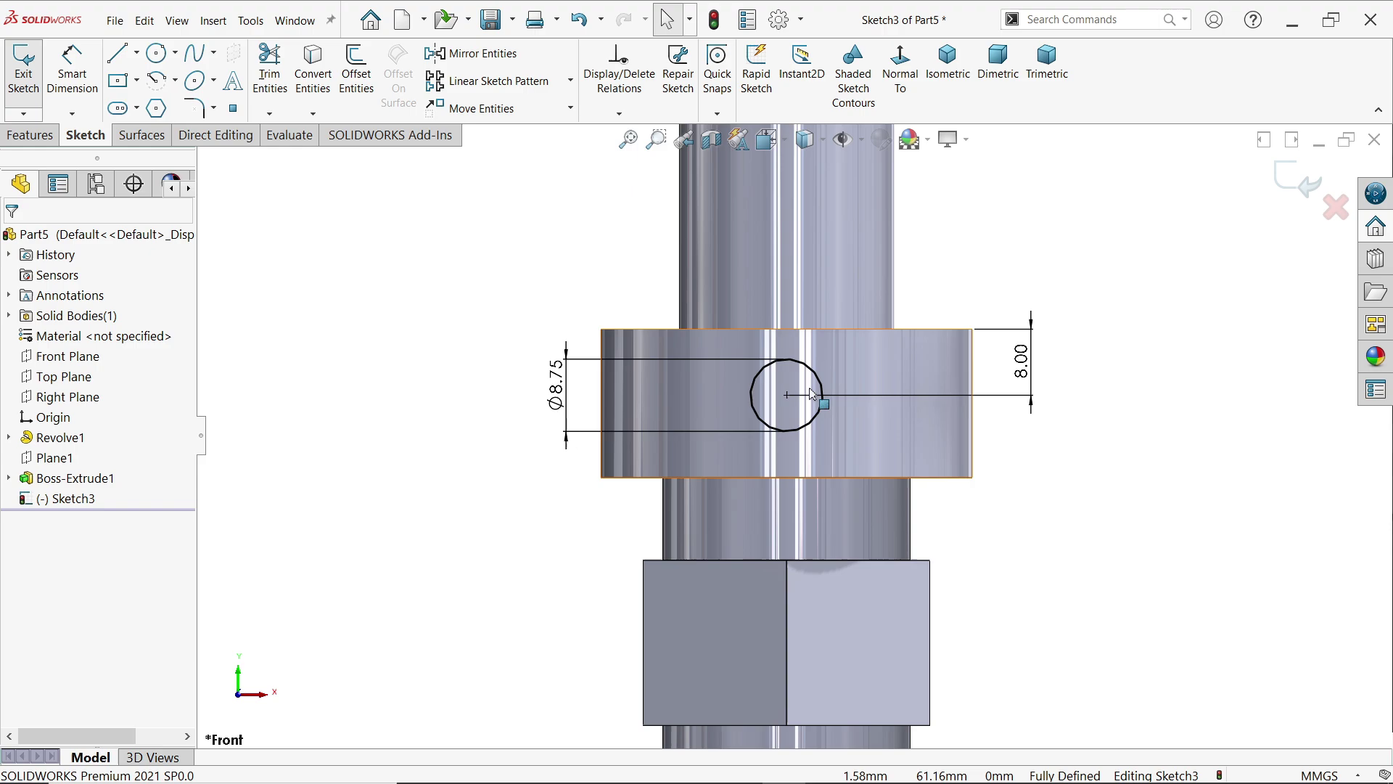
pyautogui.press('f')
pyautogui.moveTo(1005, 290)
pyautogui.mouseDown(button='middle')
pyautogui.moveTo(943, 408)
pyautogui.moveTo(868, 395)
pyautogui.moveTo(899, 438)
pyautogui.mouseUp(button='middle')
pyautogui.scroll(-3, 899, 438)
pyautogui.click(30, 135)
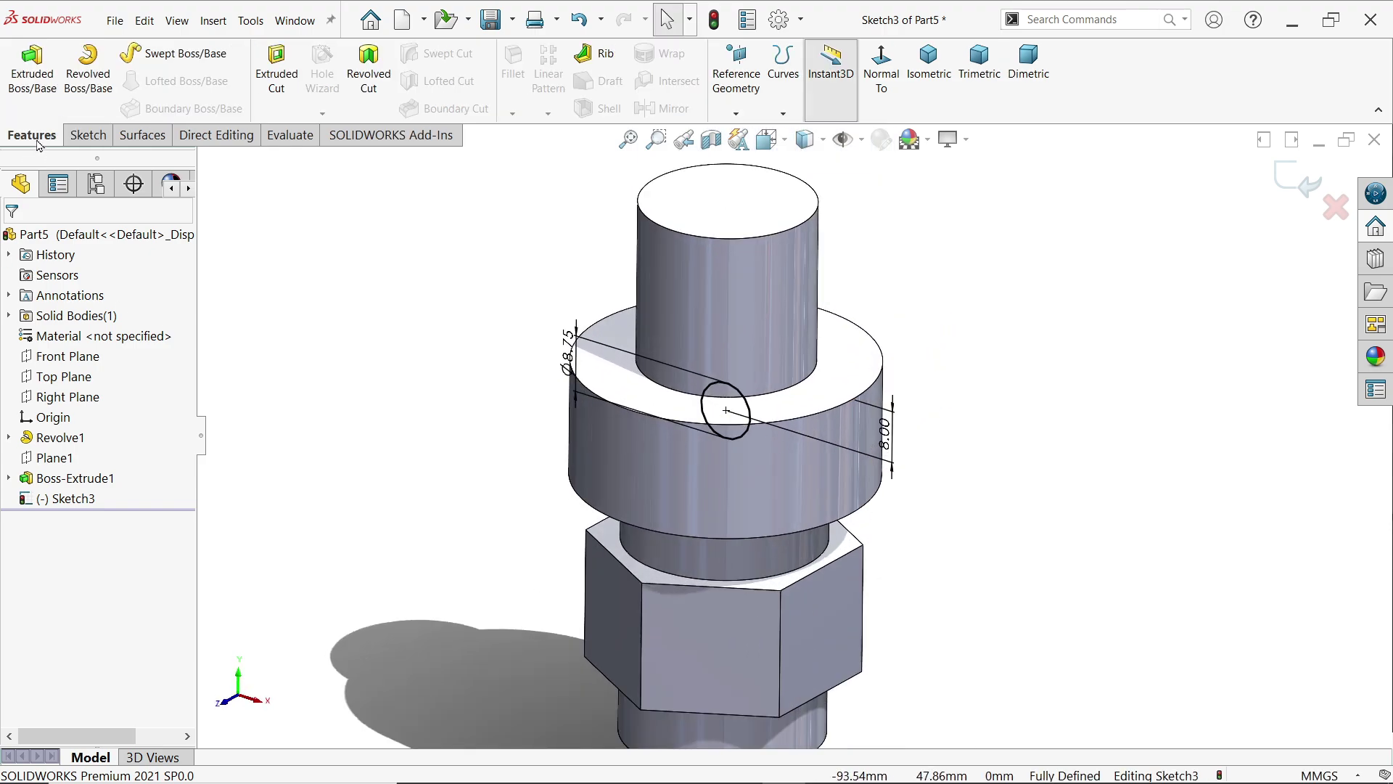
pyautogui.click(32, 69)
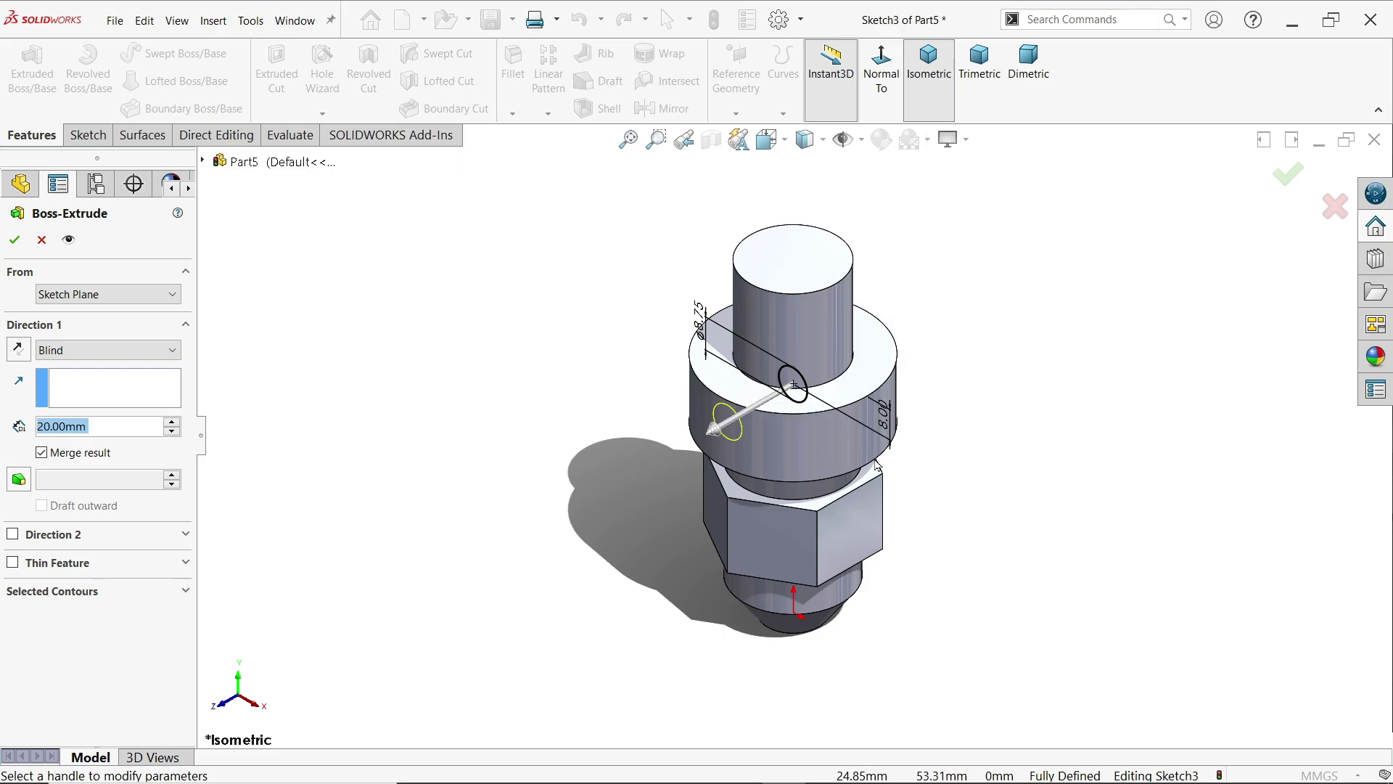
pyautogui.scroll(-4, 798, 392)
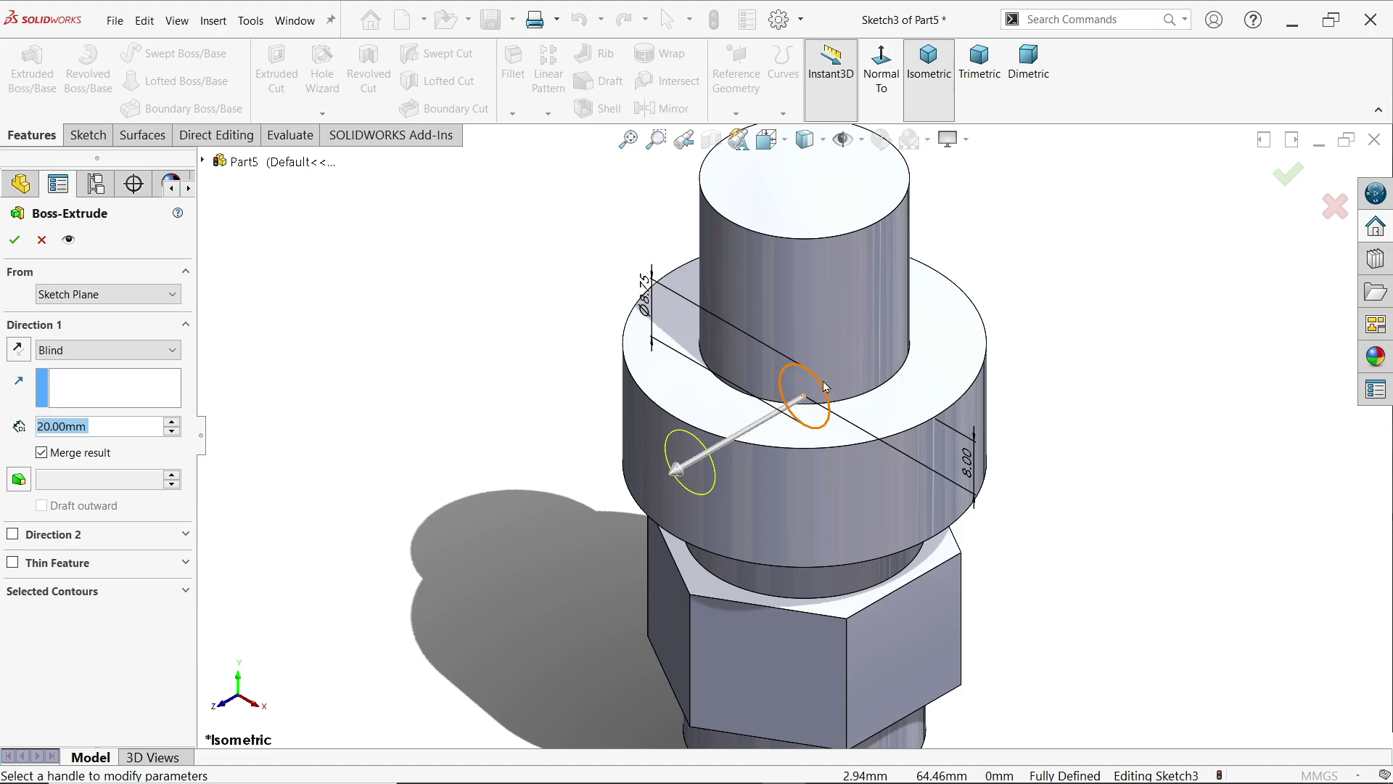
pyautogui.click(73, 297)
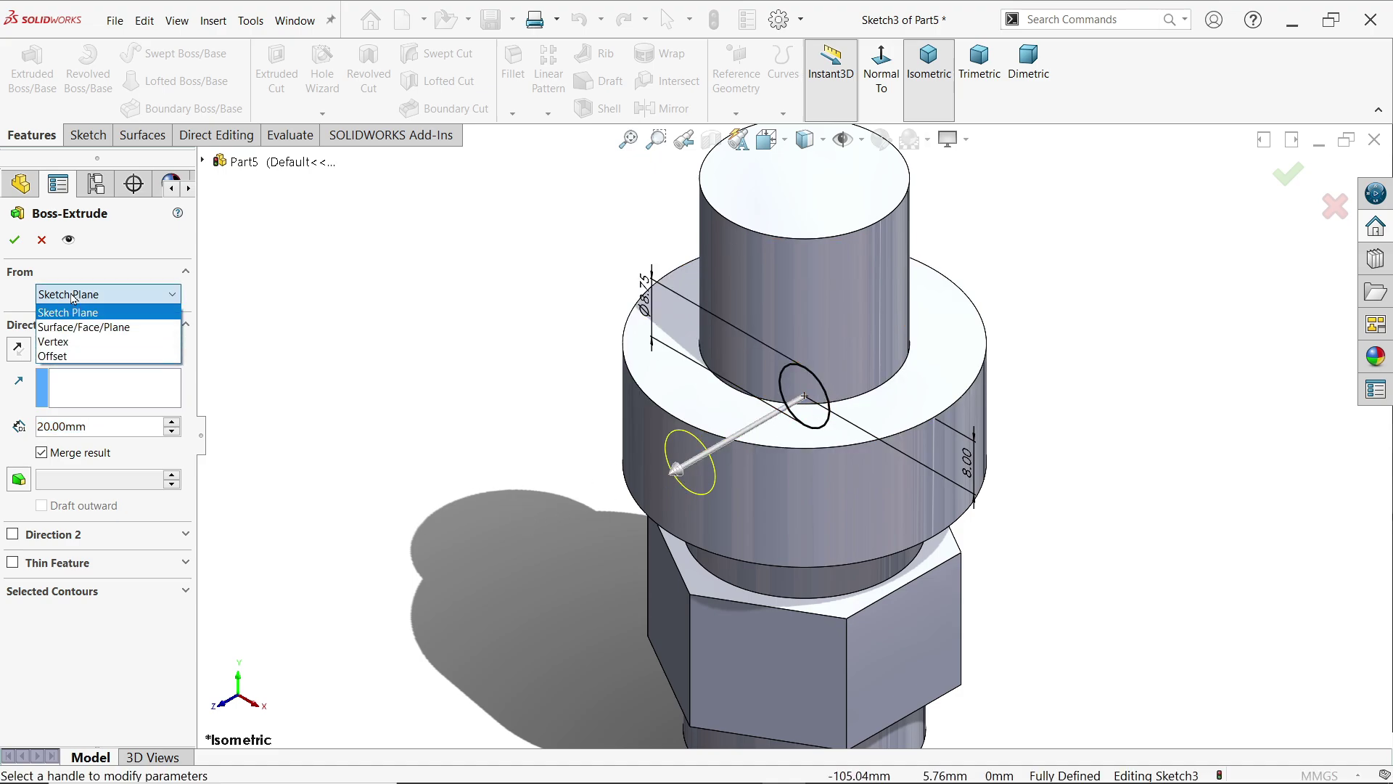
pyautogui.click(63, 356)
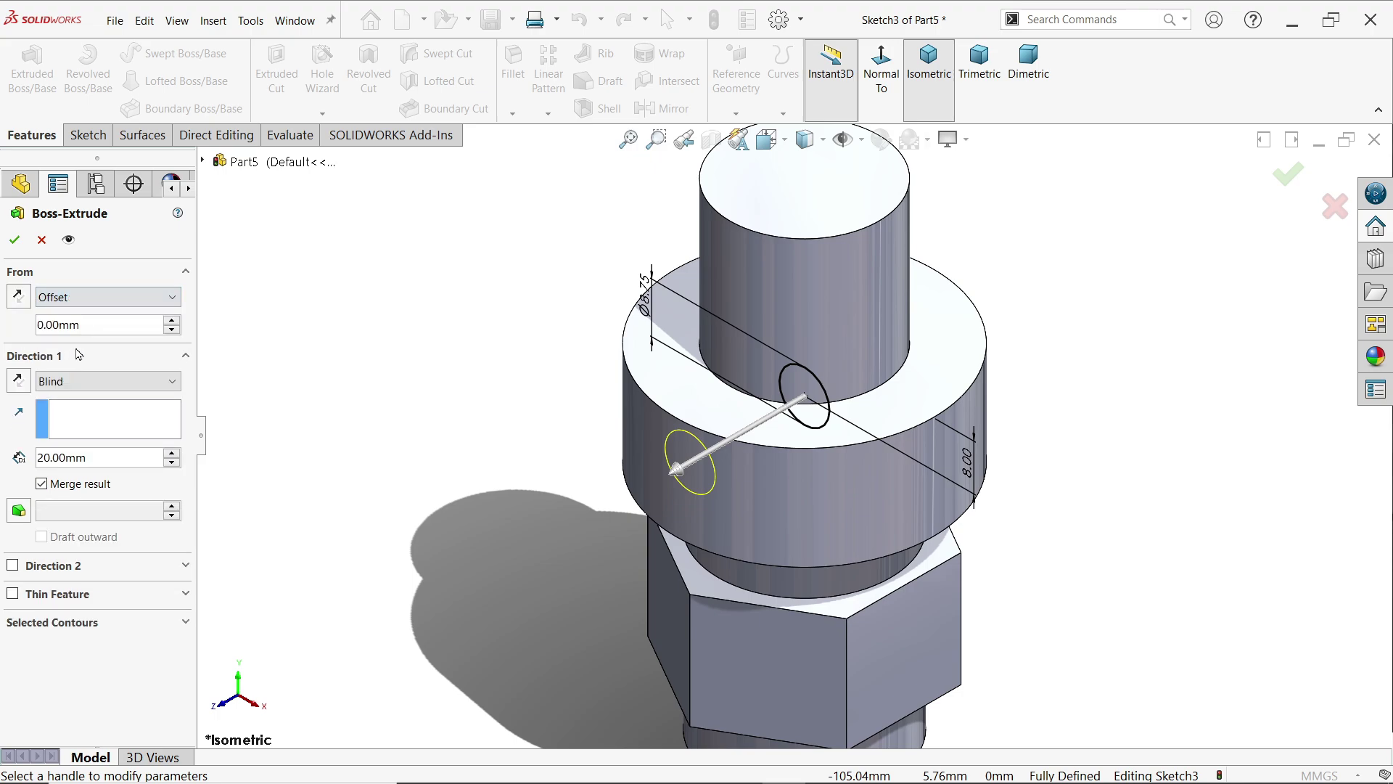
pyautogui.moveTo(86, 324); pyautogui.dragTo(25, 320)
pyautogui.write('32')
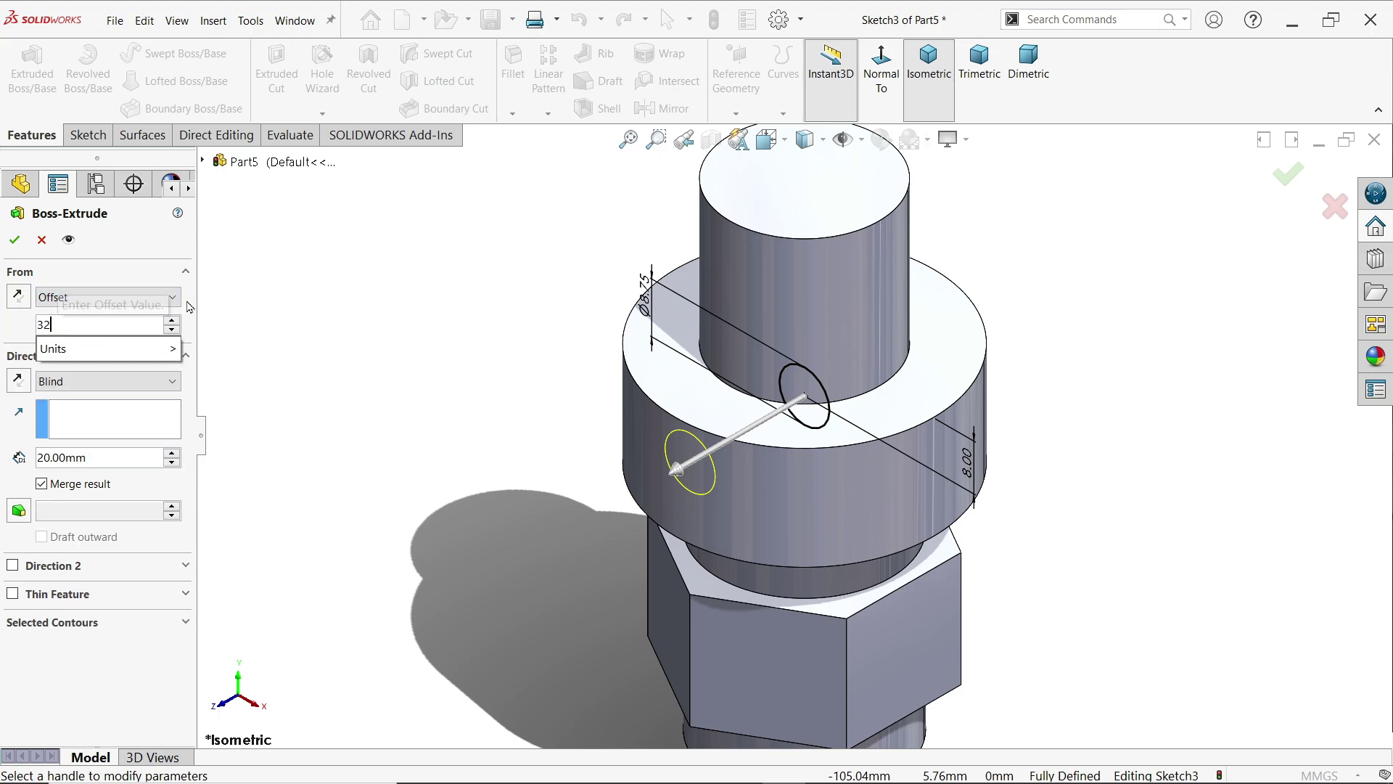
pyautogui.press('Return')
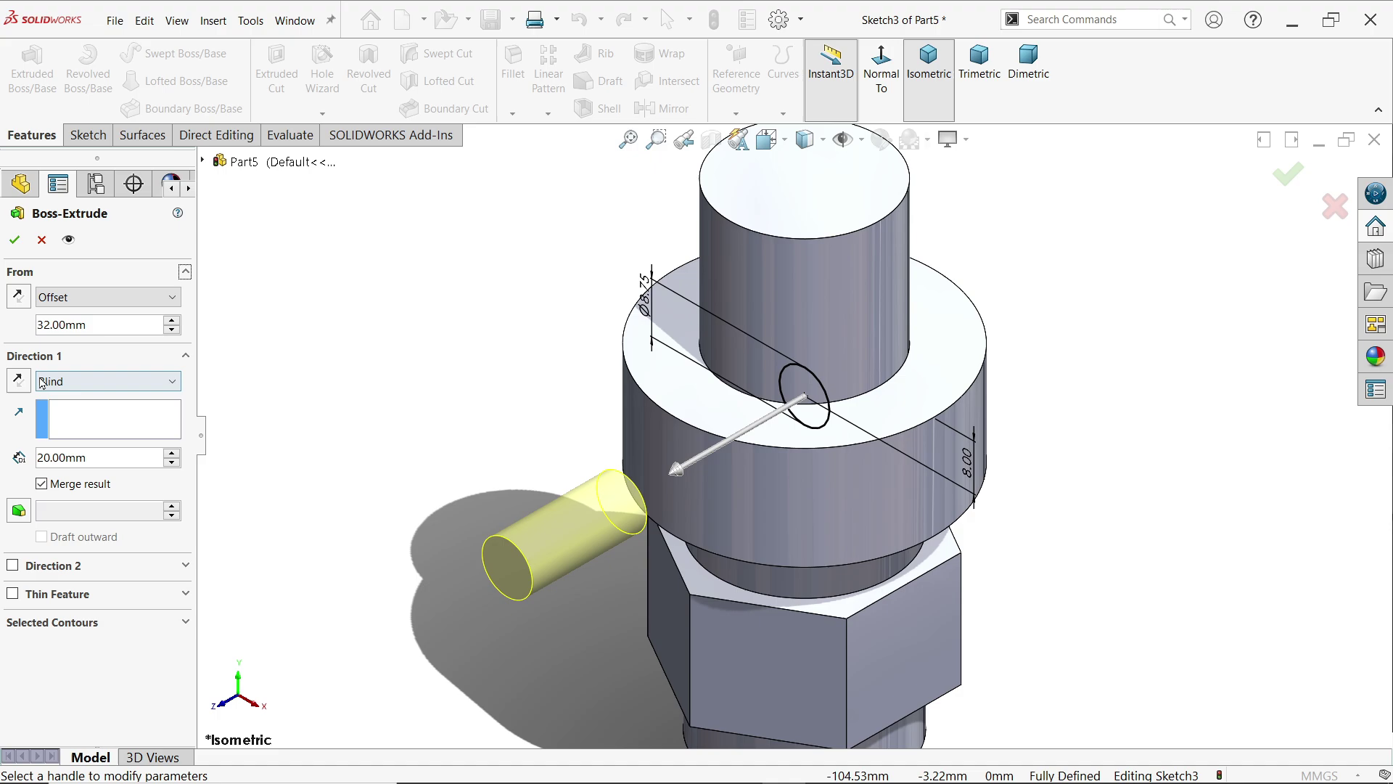
# Reverse the extrusion direction, end it Up To Surface at the collar's outer cylindrical face, and accept the merged side tube
pyautogui.click(16, 380)
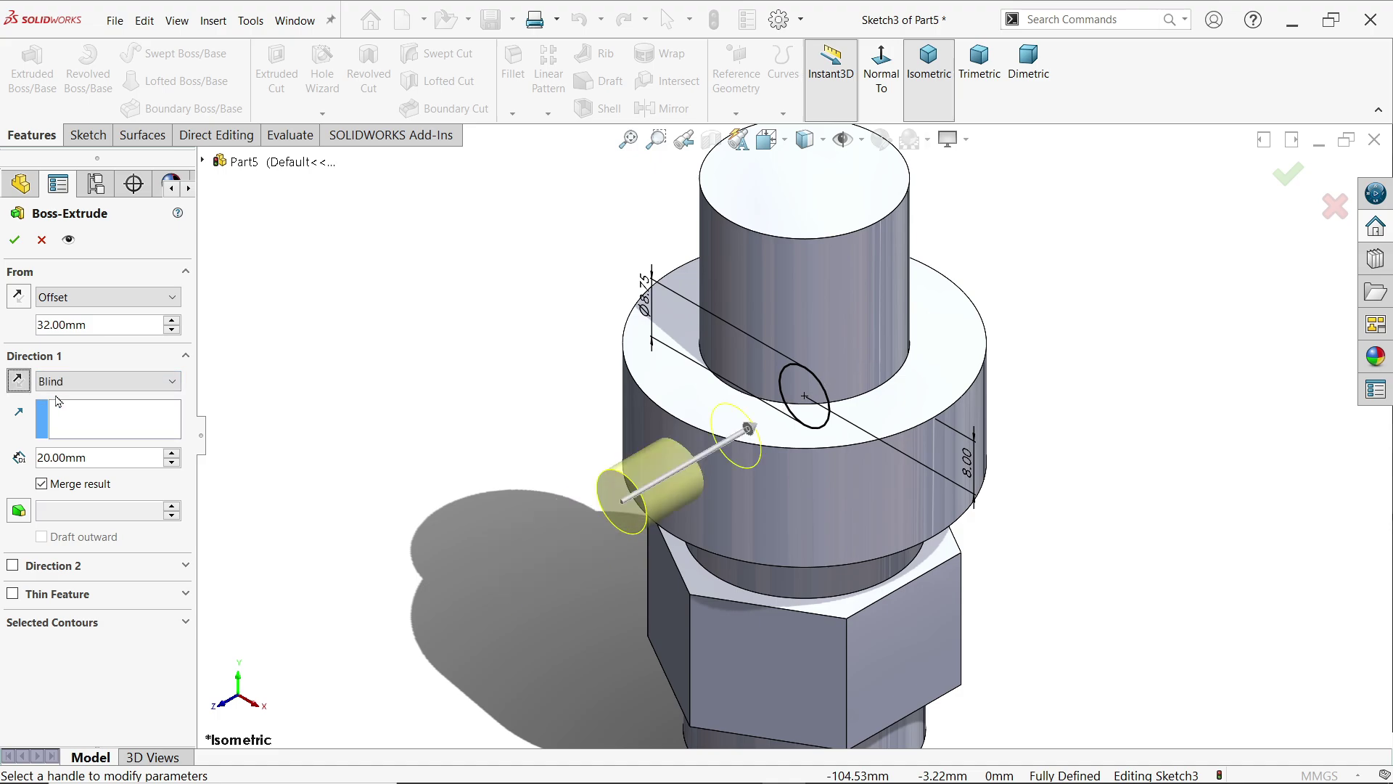
pyautogui.click(80, 381)
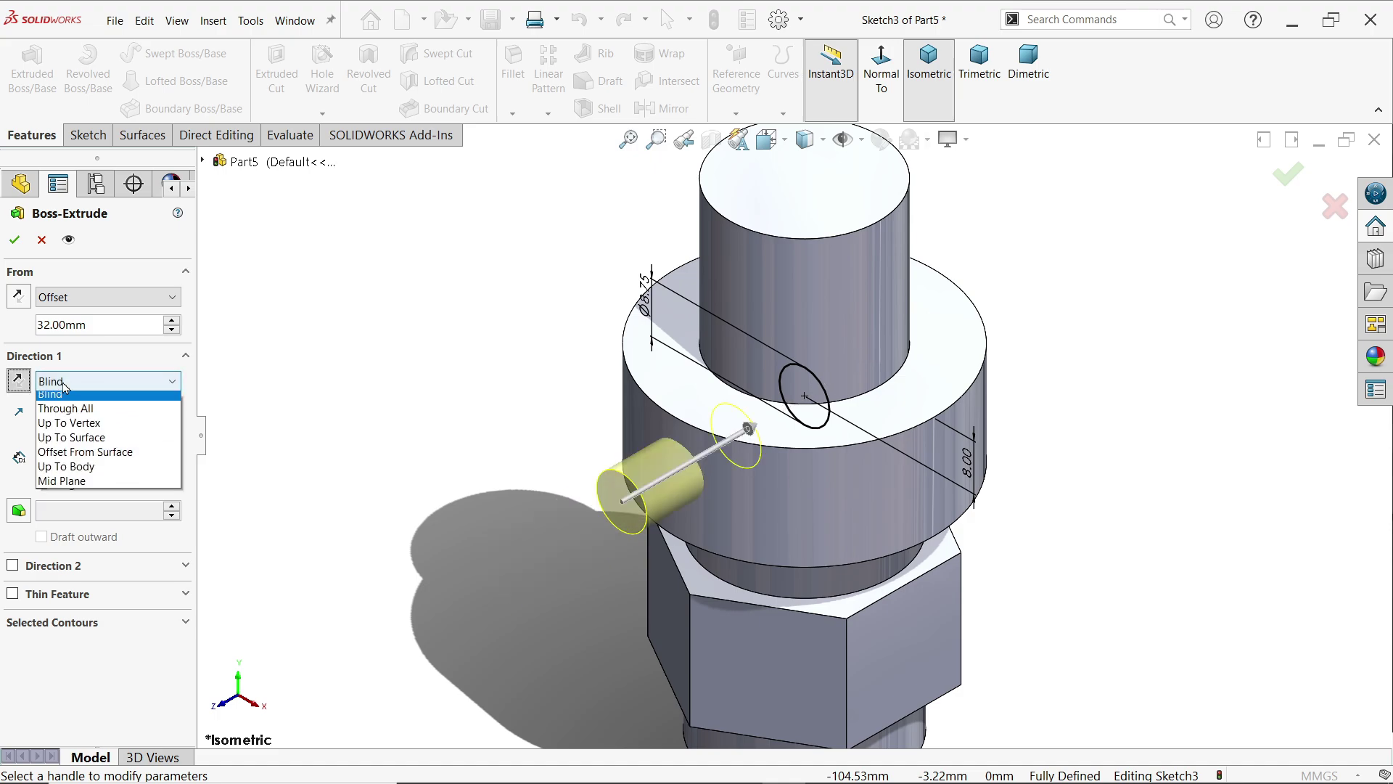
pyautogui.click(100, 444)
pyautogui.click(796, 479)
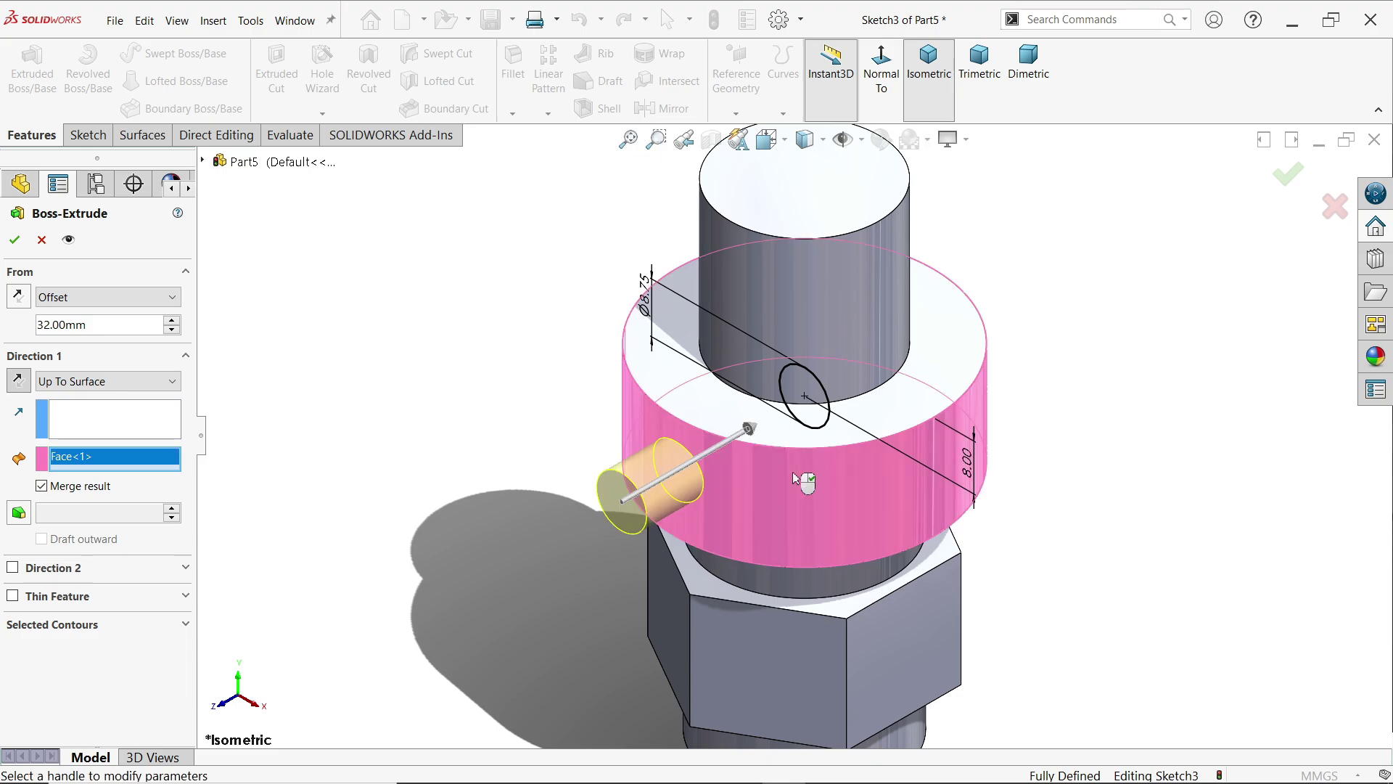
pyautogui.scroll(-3, 908, 486)
pyautogui.moveTo(907, 486); pyautogui.dragTo(852, 397, button='middle')
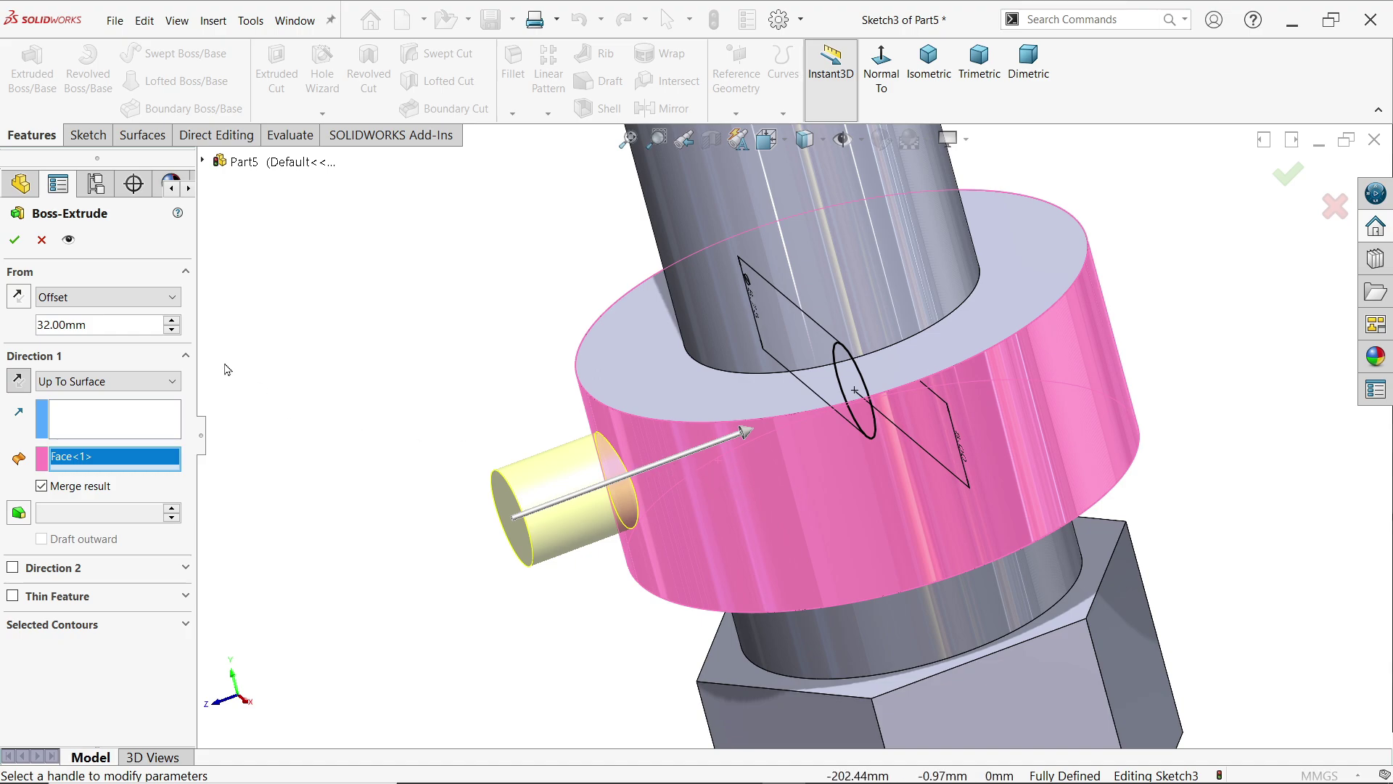
pyautogui.click(14, 240)
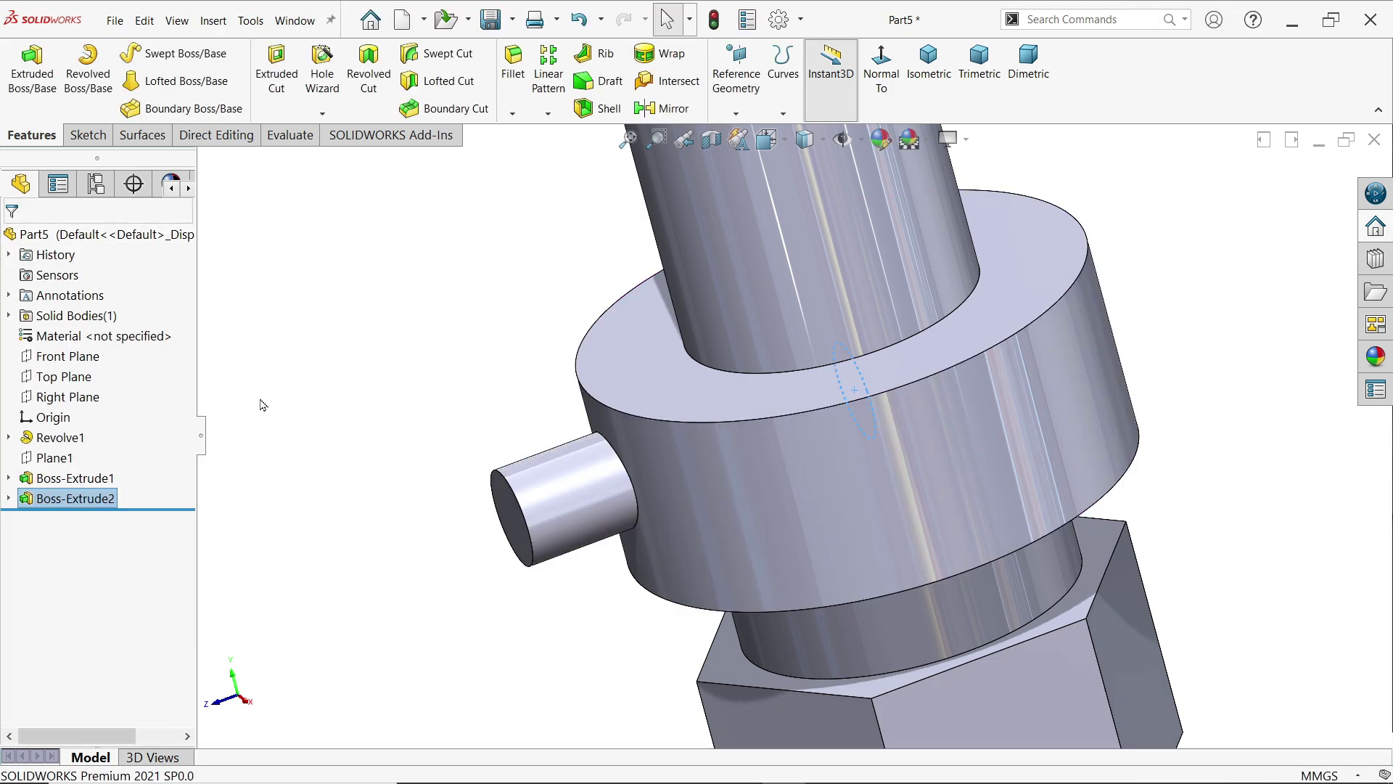
# Switch to the spray nozzle drawing in the image viewer, examine the bore dimensions in Section A-A and Details C and D, and return to SOLIDWORKS
pyautogui.press('f')
pyautogui.click(414, 405)
pyautogui.moveTo(414, 404)
pyautogui.mouseDown(button='middle')
pyautogui.moveTo(522, 341)
pyautogui.moveTo(550, 294)
pyautogui.moveTo(510, 385)
pyautogui.moveTo(488, 373)
pyautogui.moveTo(491, 342)
pyautogui.mouseUp(button='middle')
pyautogui.hotkey('alt', 'Tab')
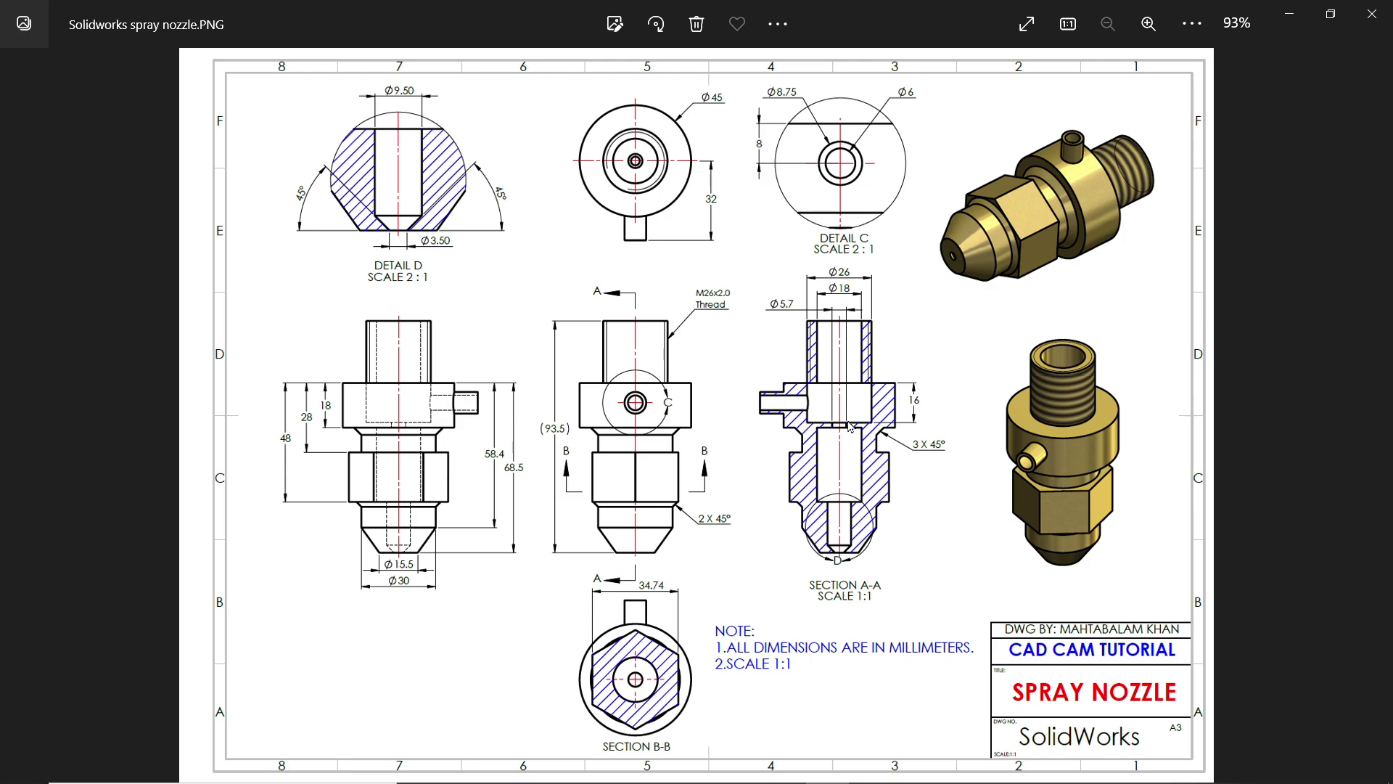
pyautogui.scroll(4, 850, 427)
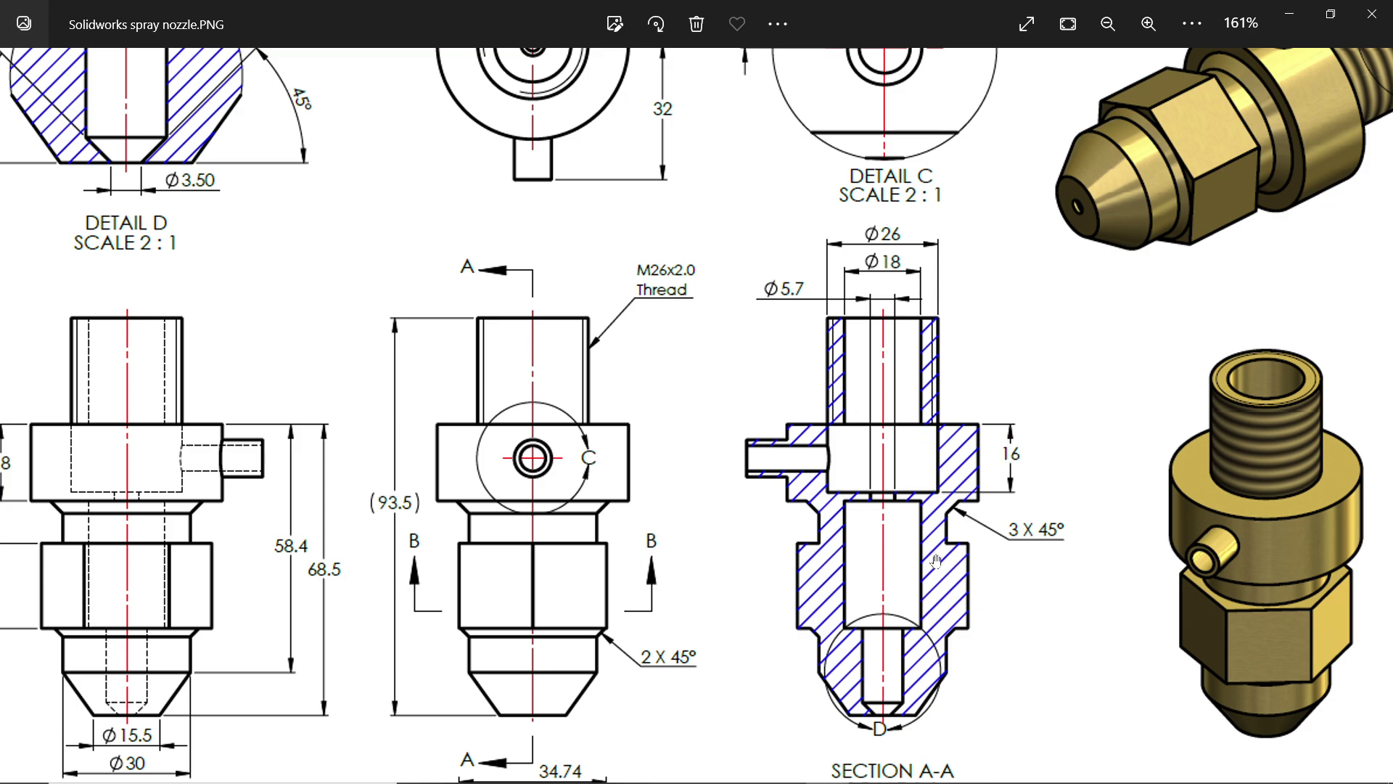
pyautogui.moveTo(936, 561); pyautogui.dragTo(912, 478)
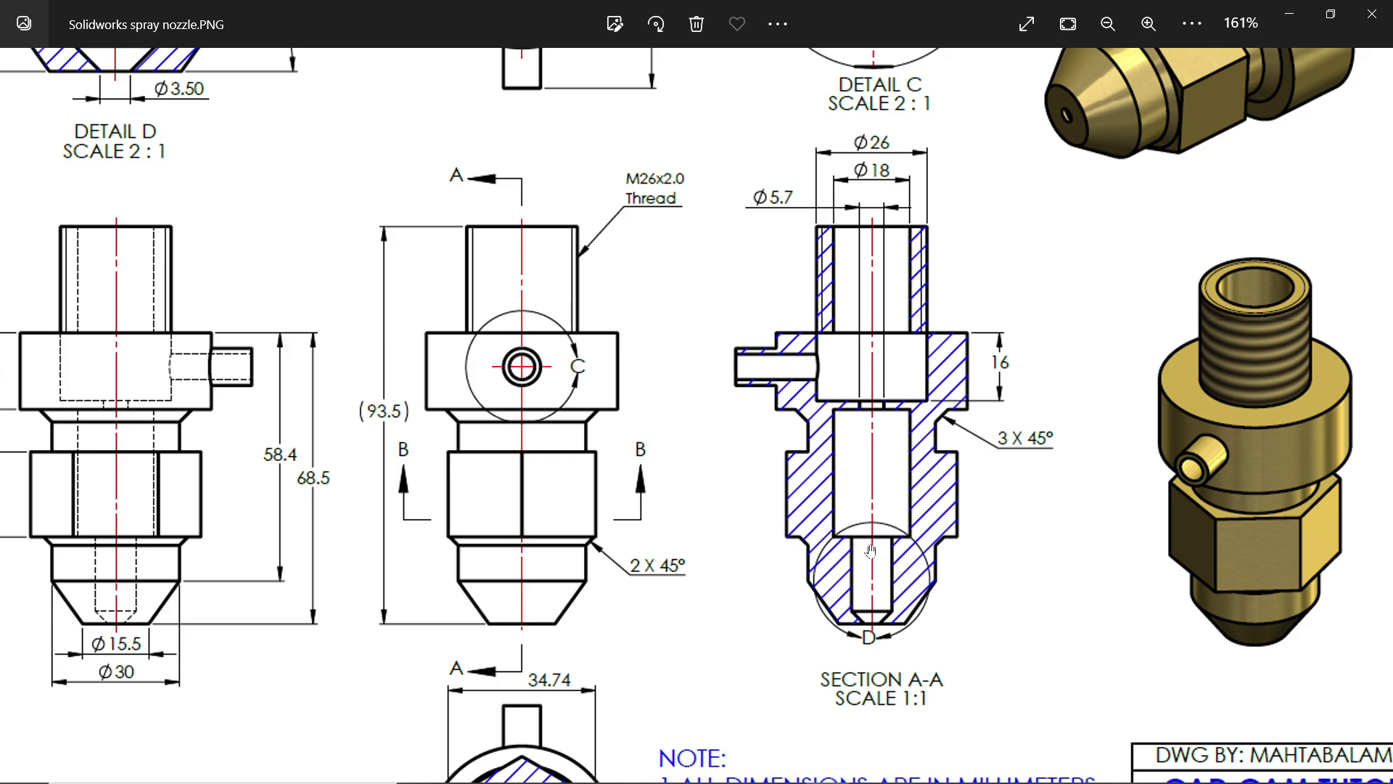
pyautogui.moveTo(870, 584); pyautogui.dragTo(918, 600)
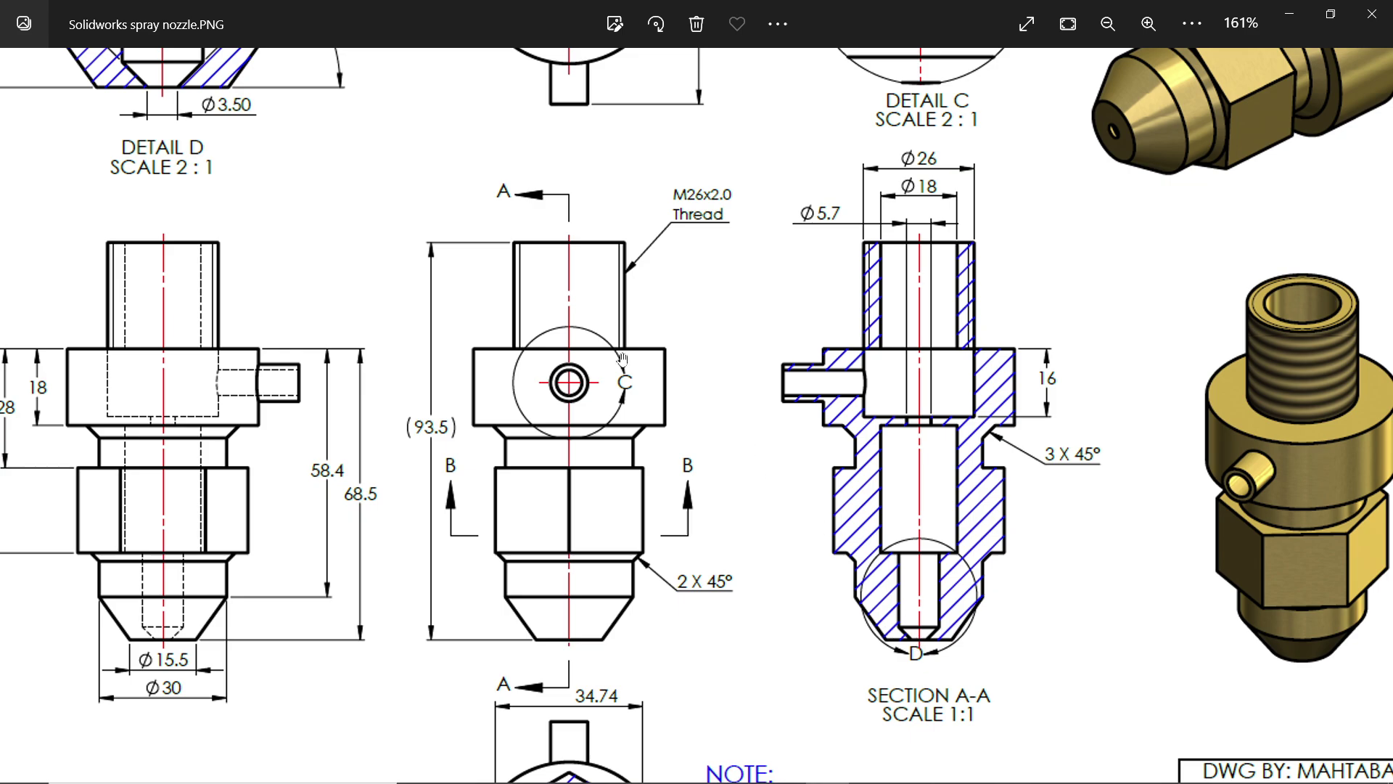
pyautogui.moveTo(623, 359); pyautogui.dragTo(804, 615)
pyautogui.moveTo(588, 390); pyautogui.dragTo(621, 408)
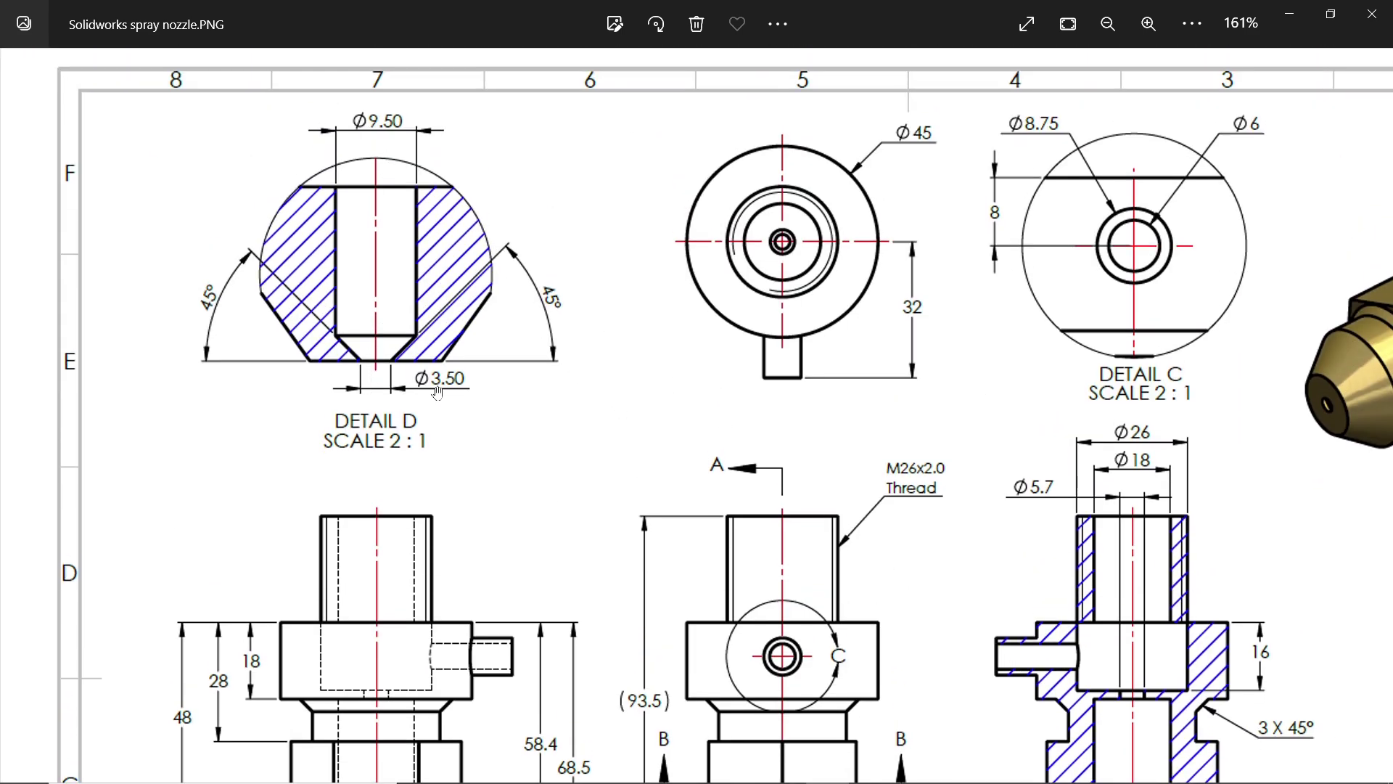
pyautogui.moveTo(717, 477); pyautogui.dragTo(617, 359)
pyautogui.moveTo(806, 511); pyautogui.dragTo(717, 411)
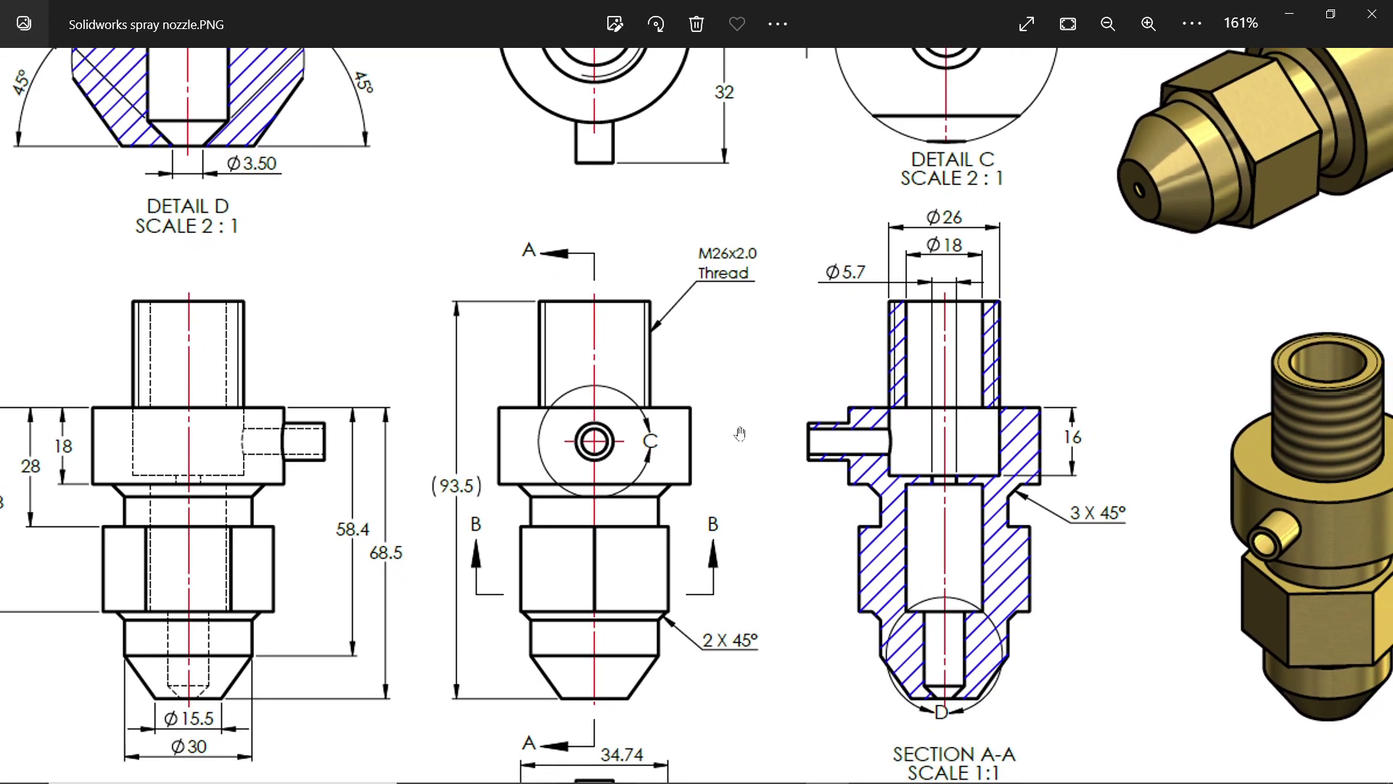
pyautogui.moveTo(778, 459)
pyautogui.mouseDown()
pyautogui.moveTo(856, 467)
pyautogui.moveTo(916, 509)
pyautogui.mouseUp()
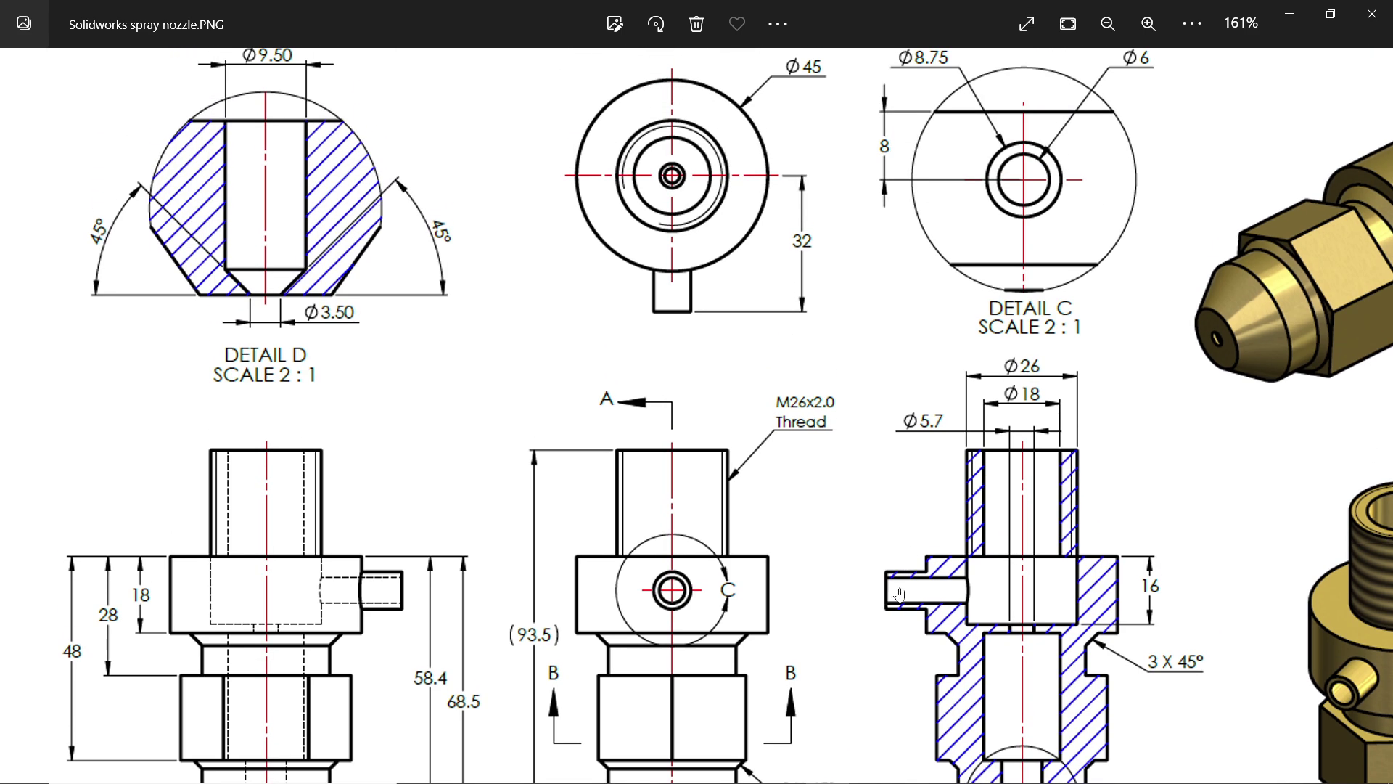
pyautogui.scroll(1, 952, 423)
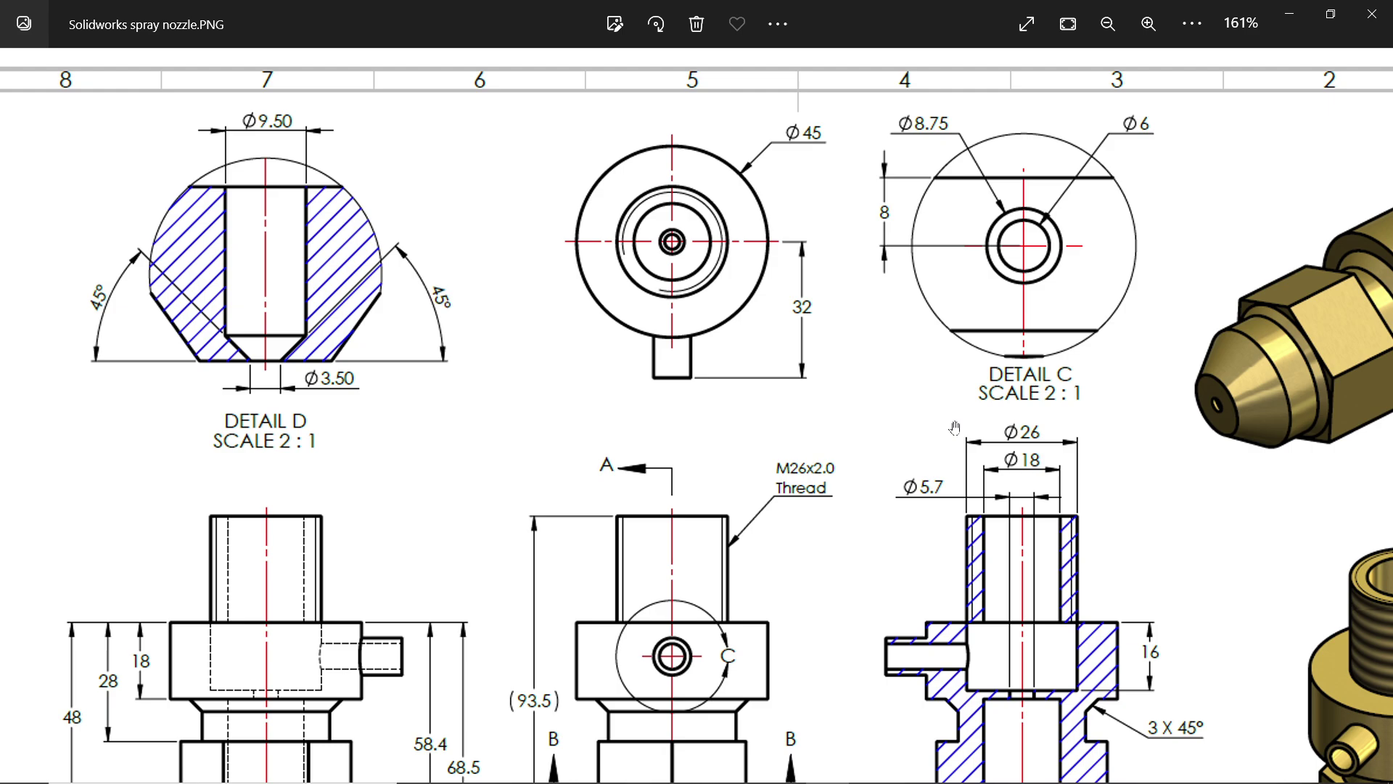
pyautogui.scroll(-2, 955, 428)
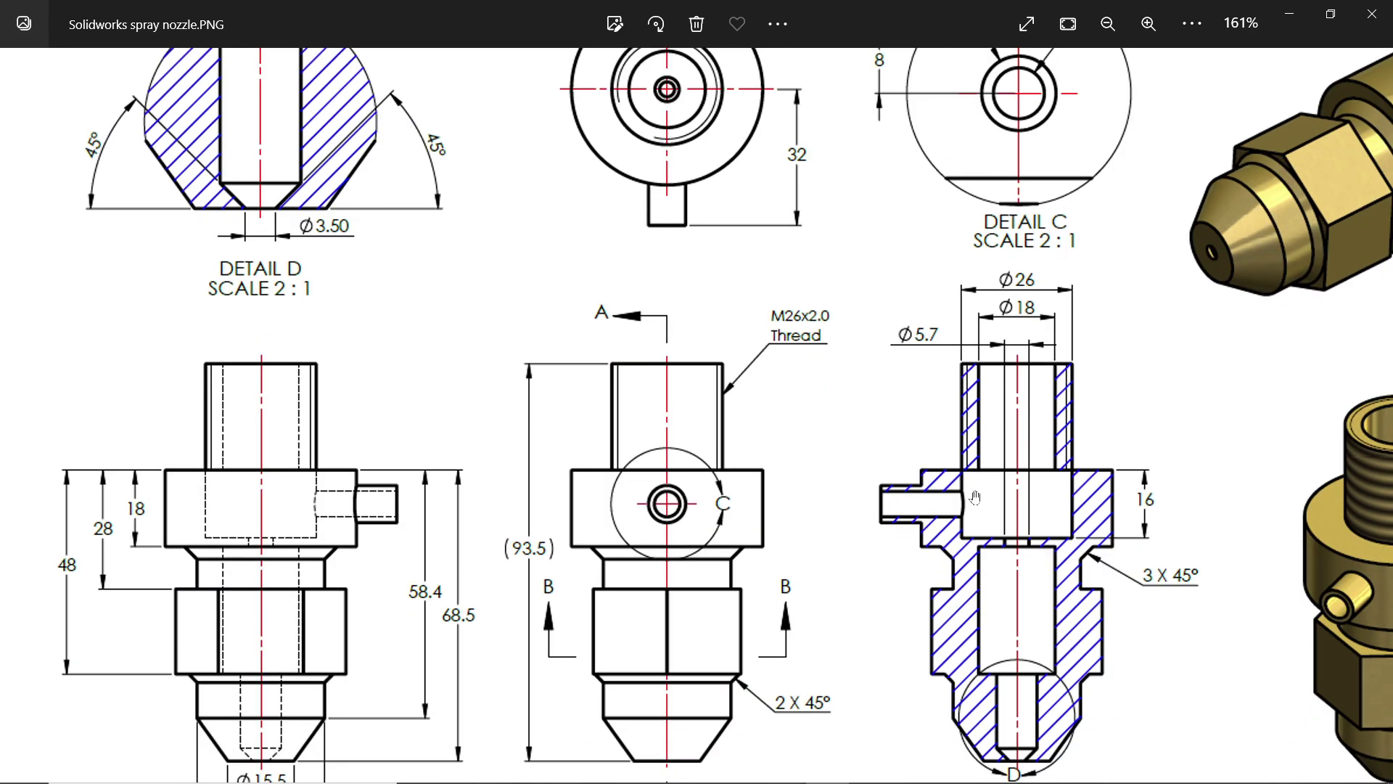
pyautogui.click(1294, 14)
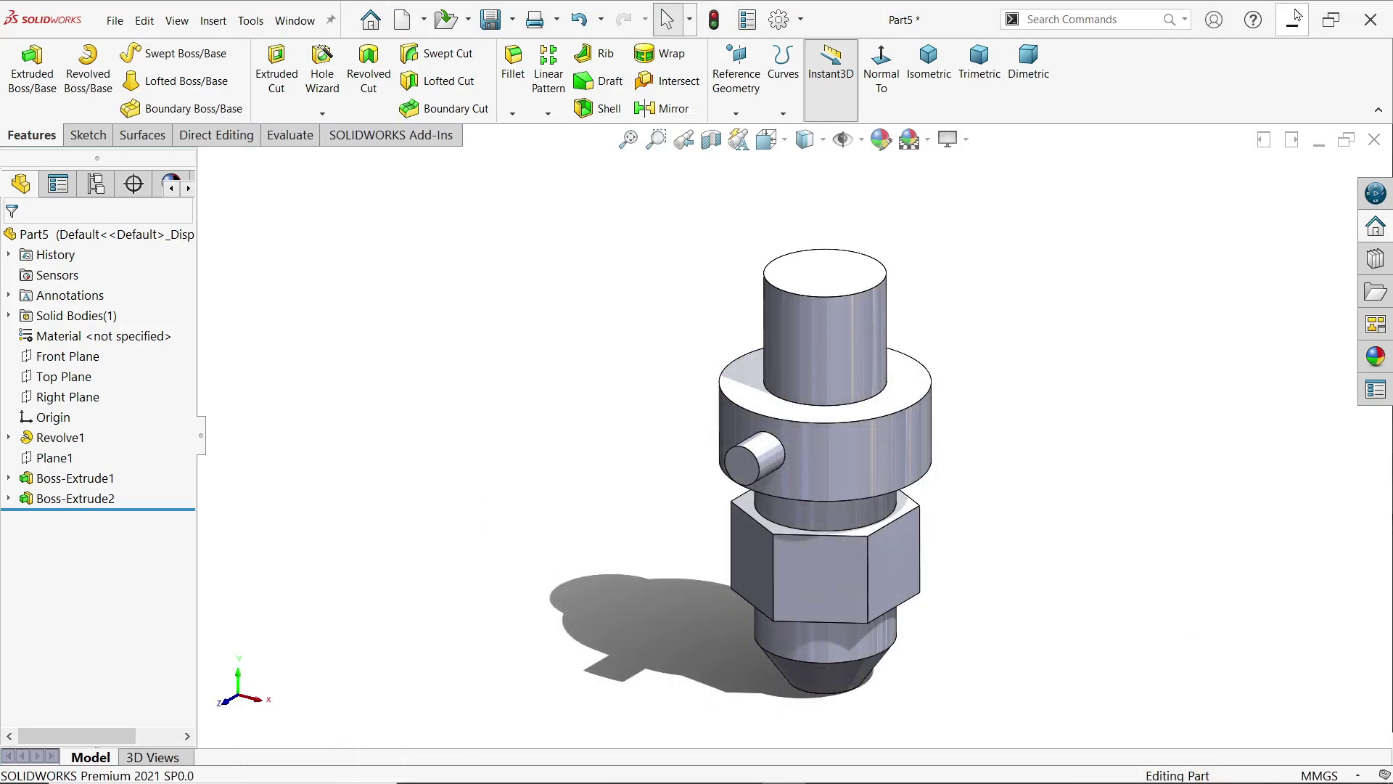
# Start a sketch on the Right Plane and draw a vertical line along the nozzle axis from the upper end's center to the origin
pyautogui.scroll(-2, 774, 515)
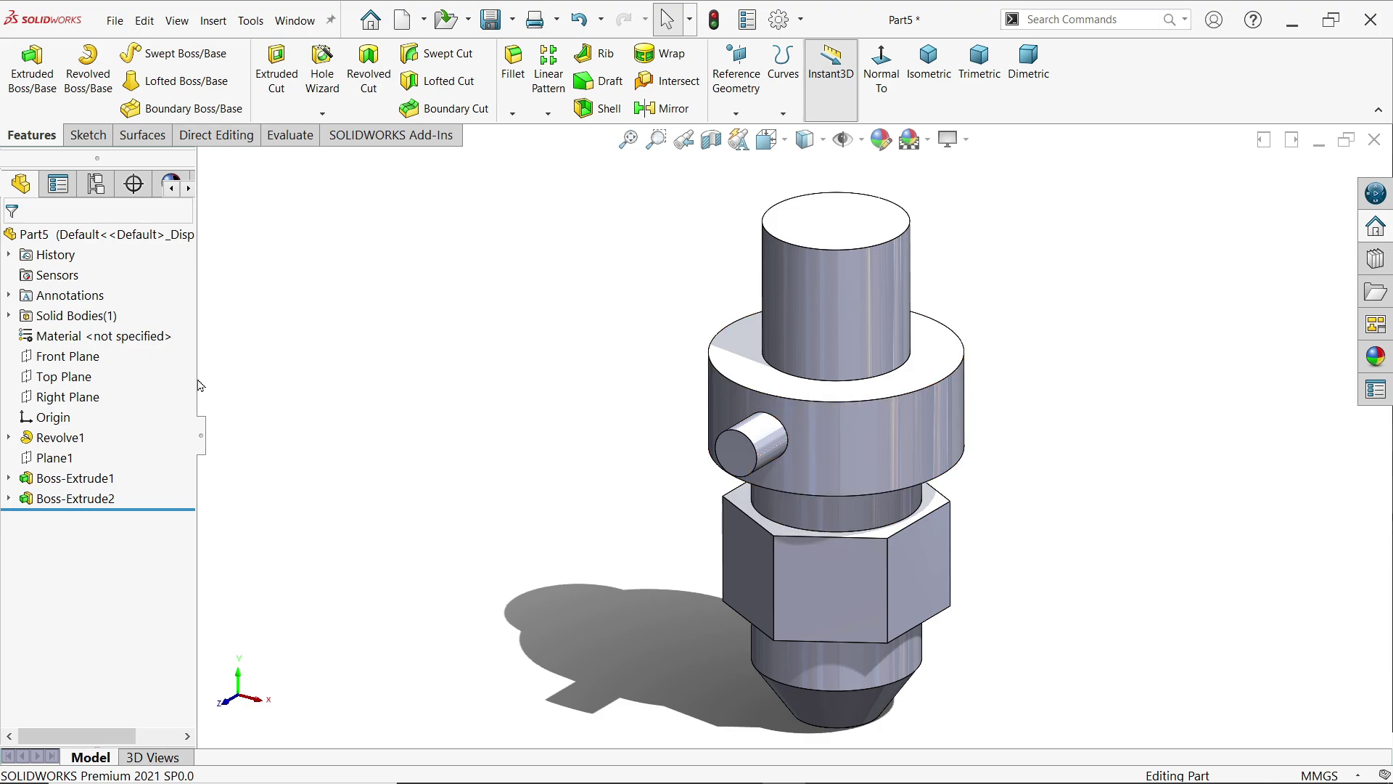
pyautogui.click(67, 357)
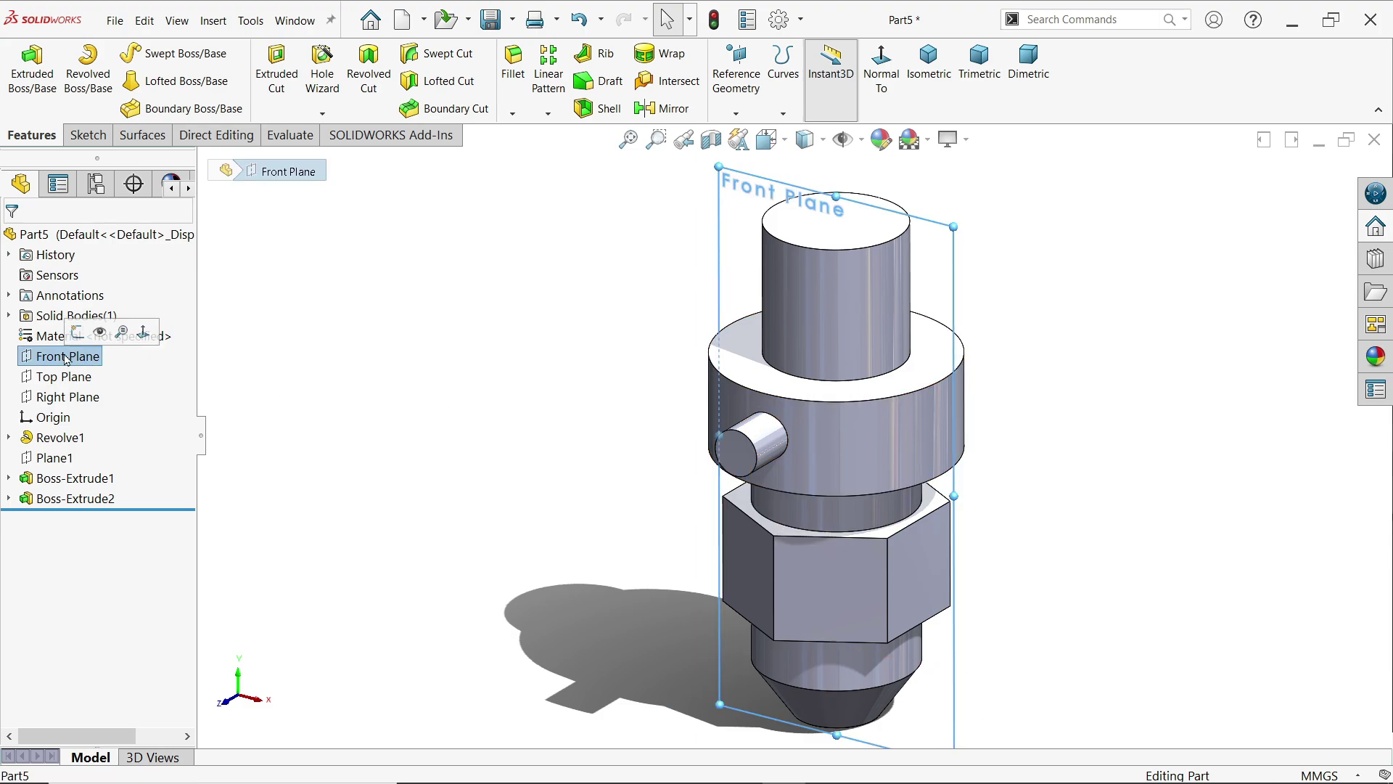
pyautogui.click(67, 397)
pyautogui.click(78, 373)
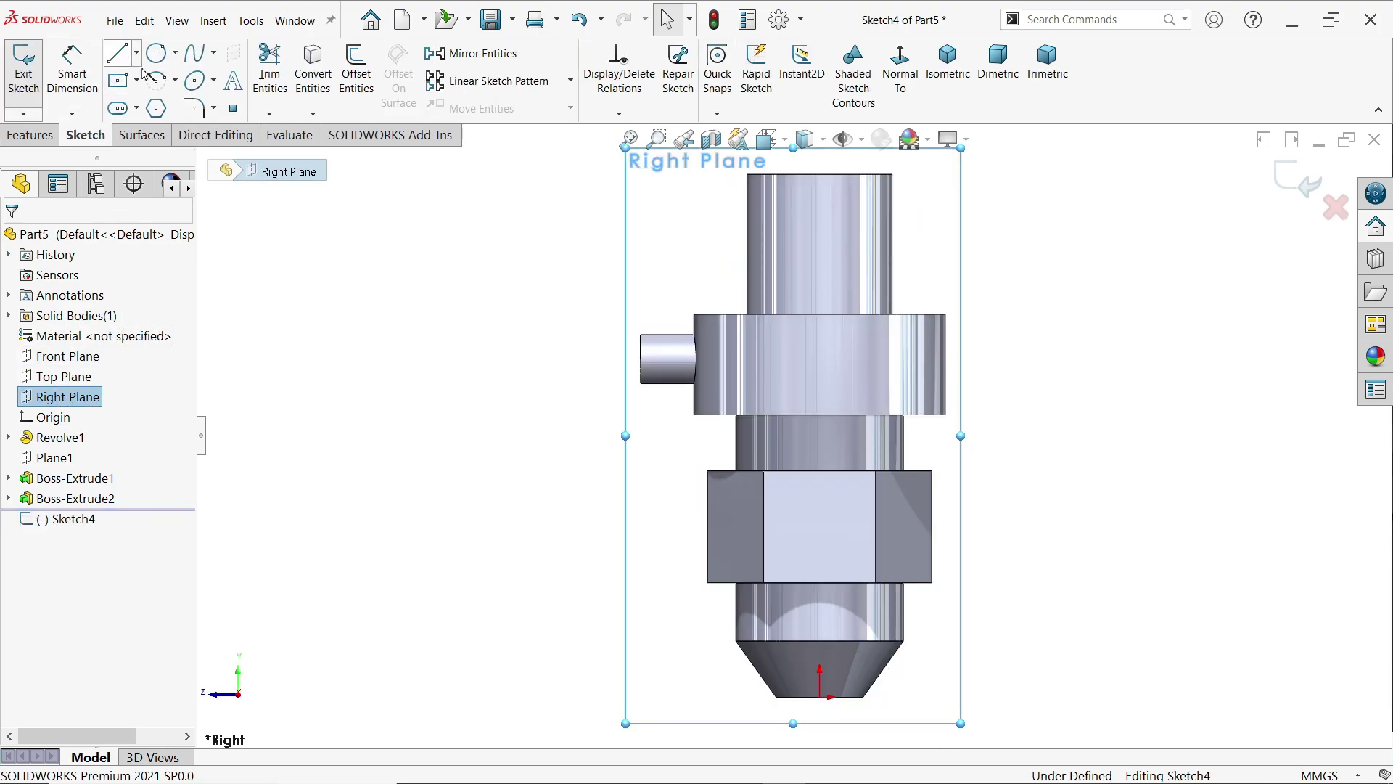
pyautogui.click(118, 52)
pyautogui.click(820, 175)
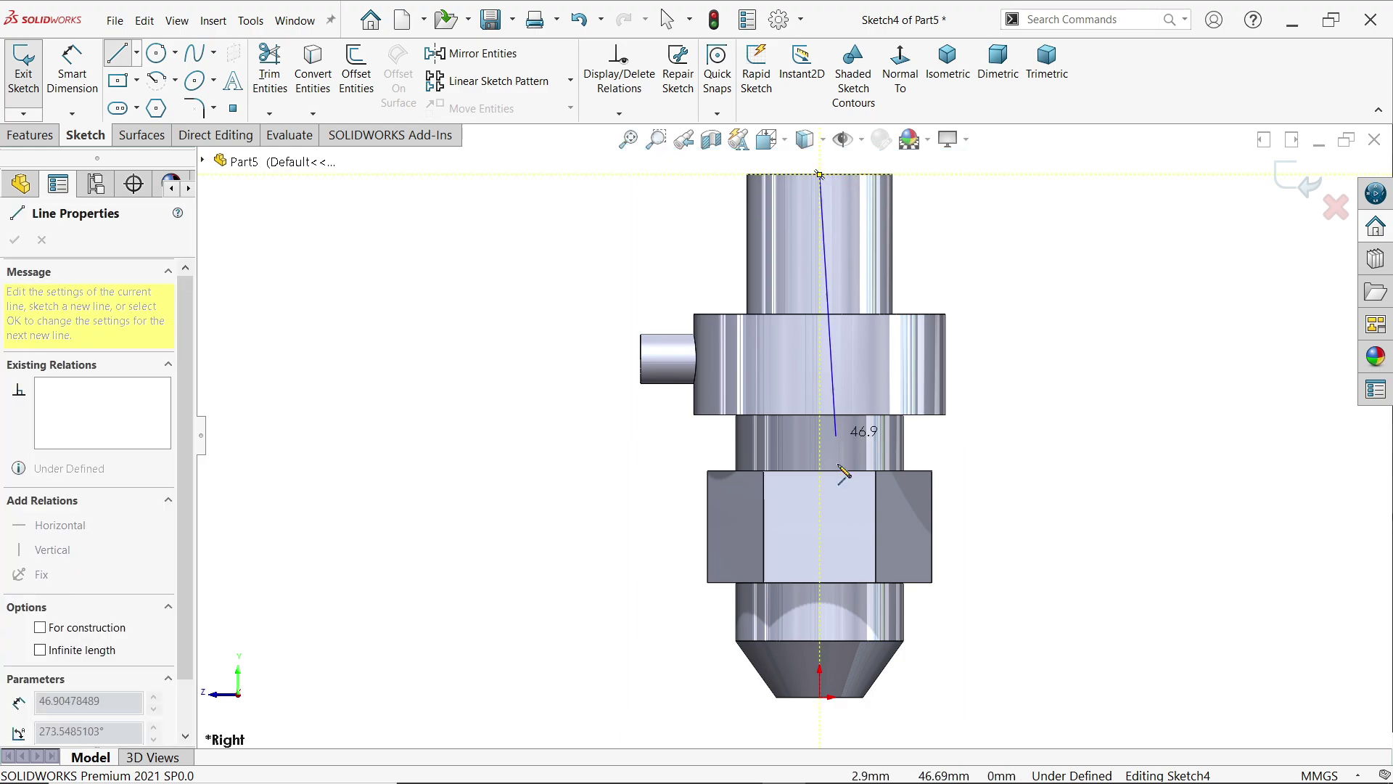
pyautogui.click(820, 697)
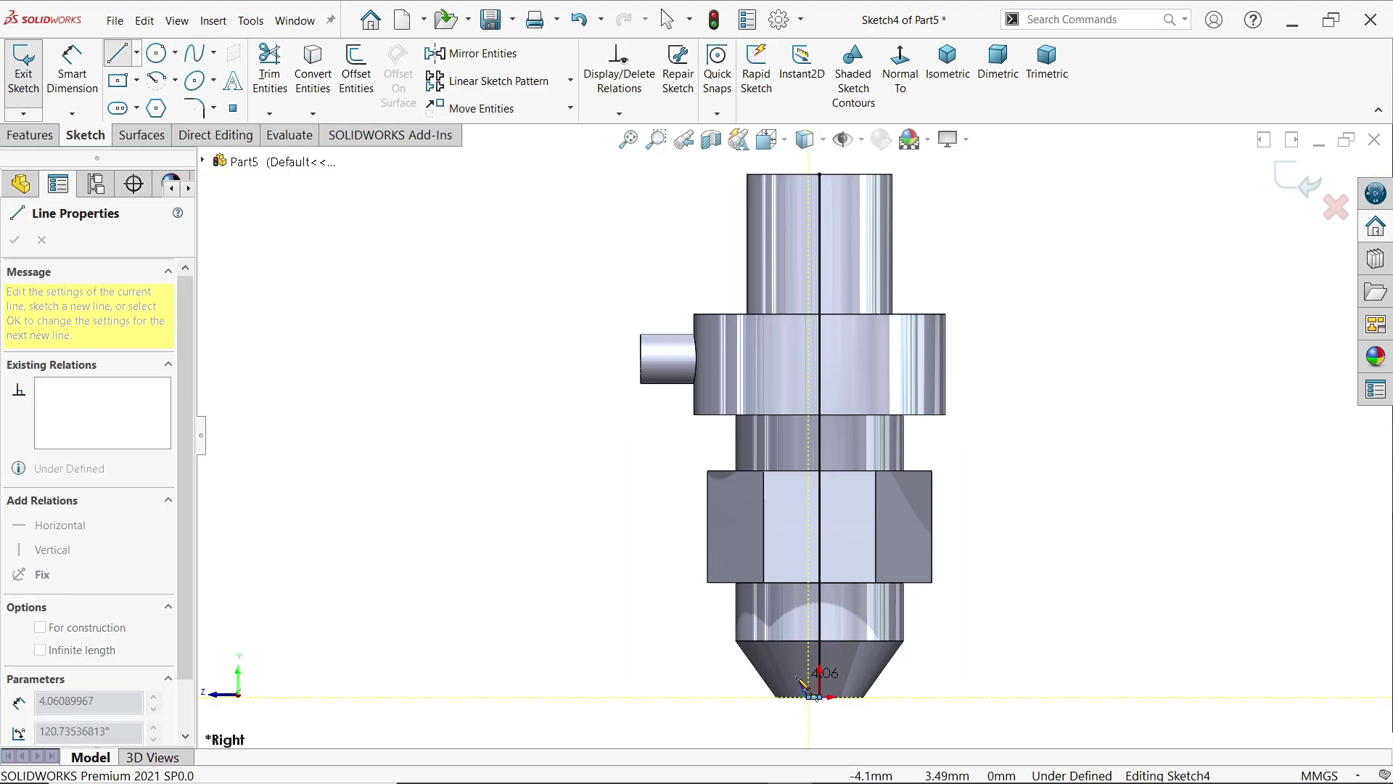
# Continue the bore profile with a 45° sloped line, a vertical line to the hexagon's lower edge, and an outward step about 5.4 mm long
pyautogui.scroll(-5, 798, 677)
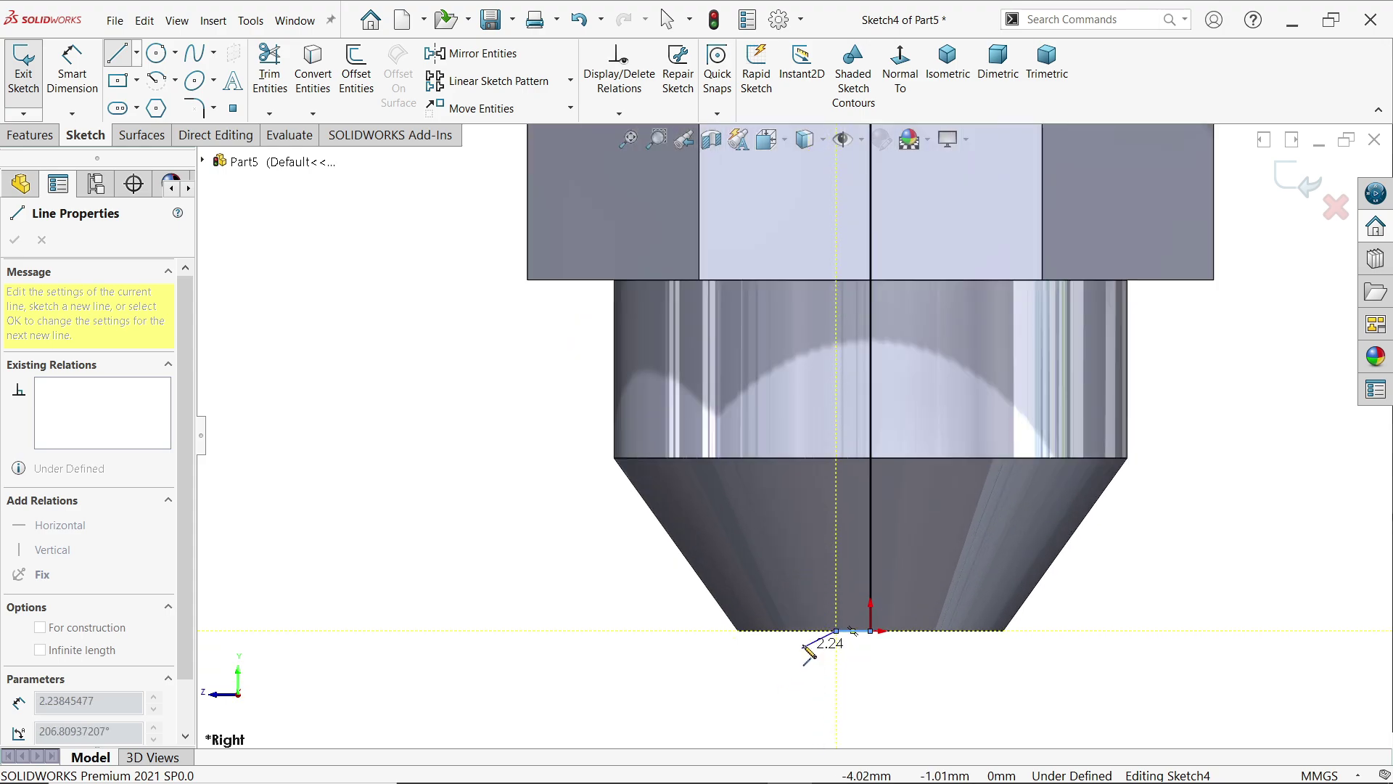
pyautogui.click(797, 590)
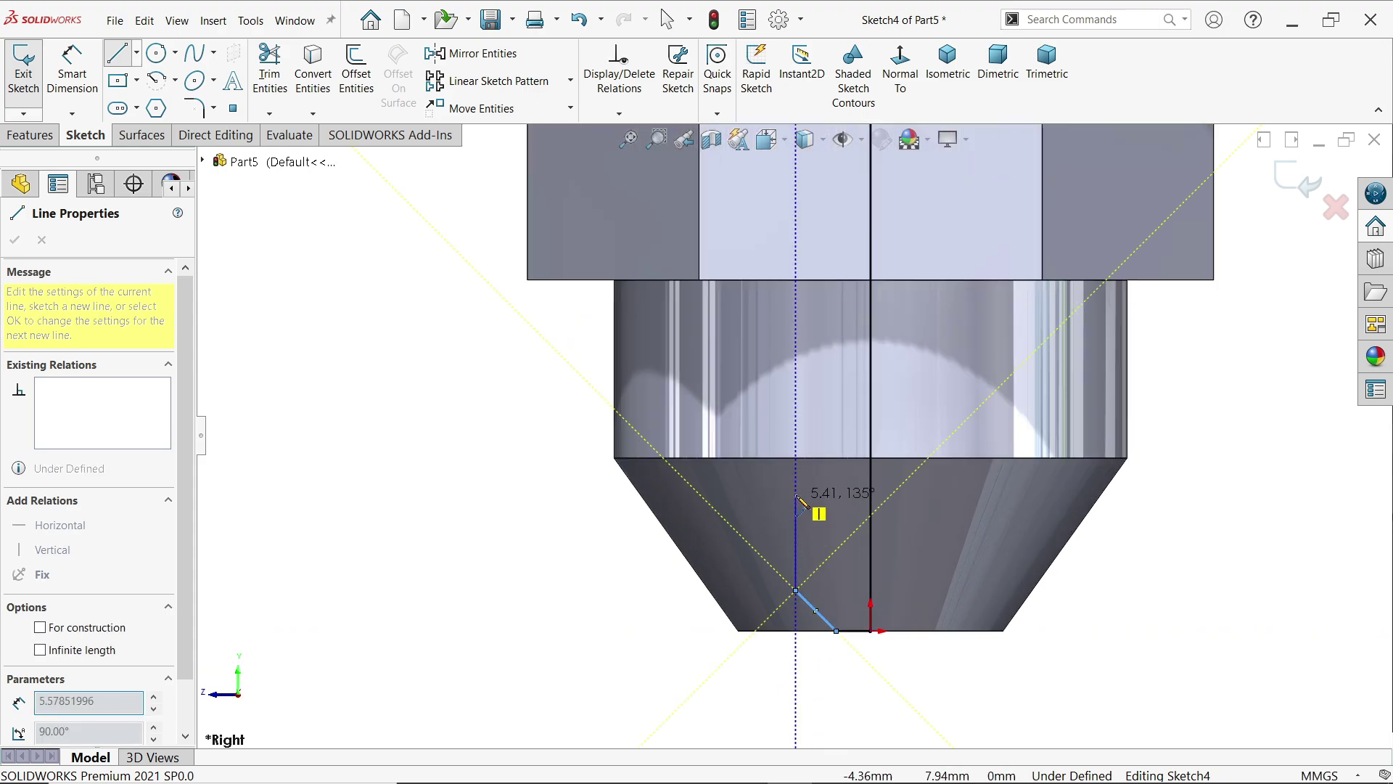
pyautogui.click(797, 281)
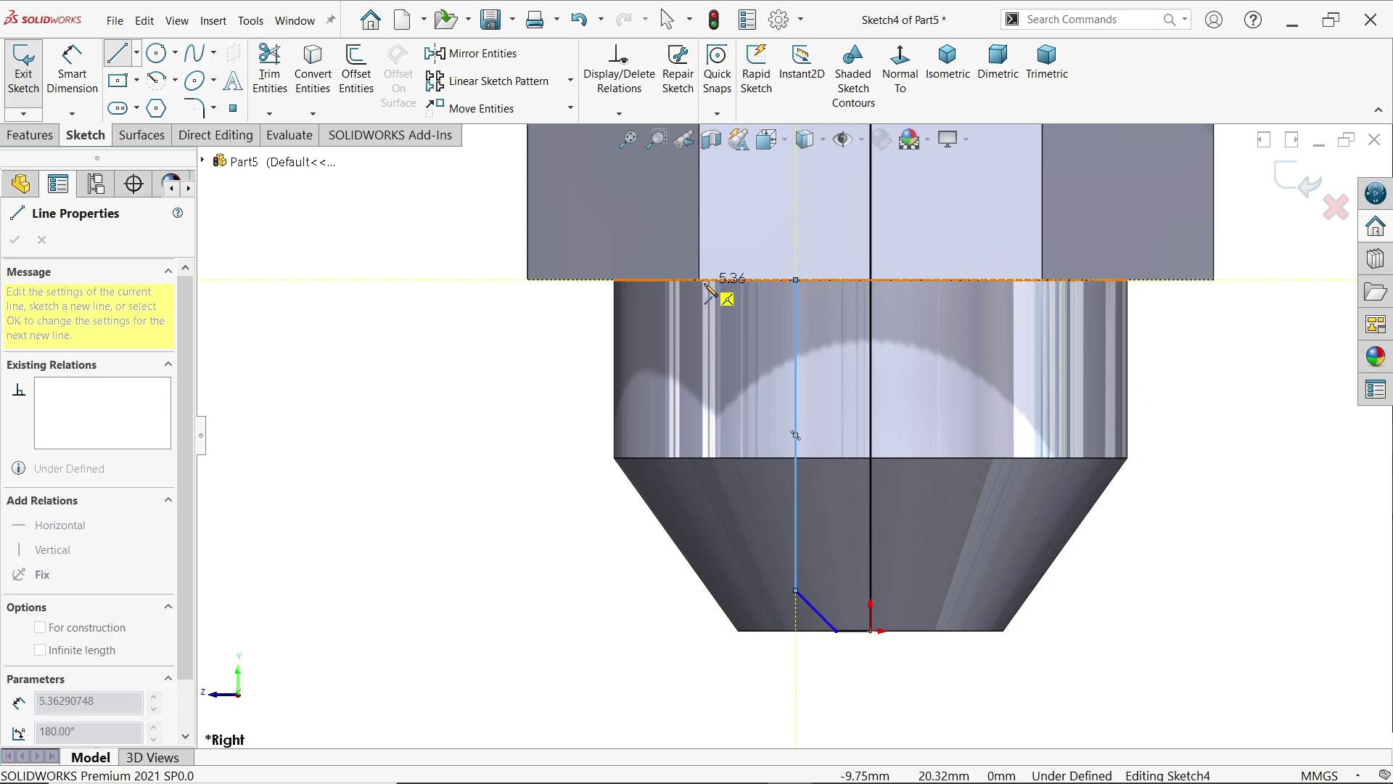
pyautogui.click(705, 281)
# Add a 30 mm vertical profile line up to the collar's underside and a horizontal line about 5 mm long inward along it
pyautogui.scroll(3, 780, 352)
pyautogui.scroll(-3, 791, 270)
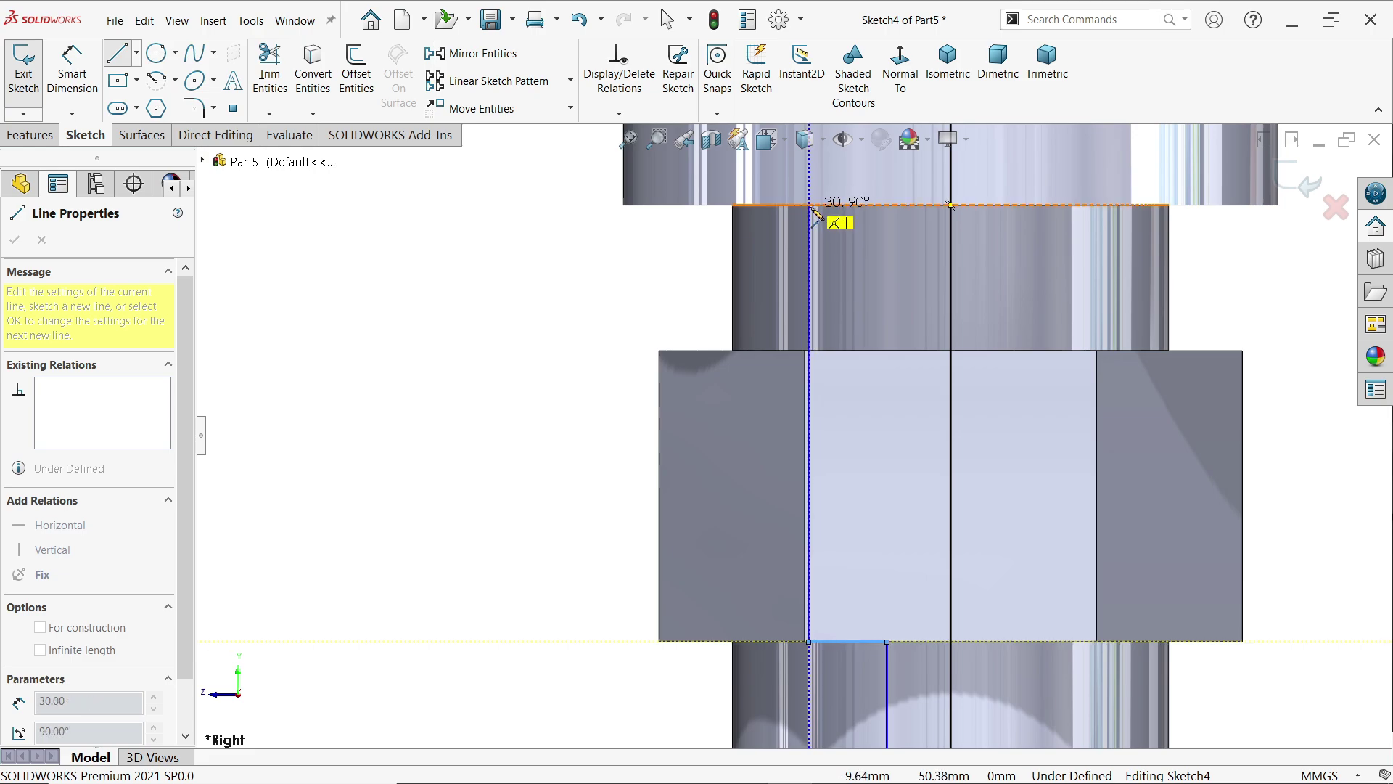
pyautogui.click(811, 207)
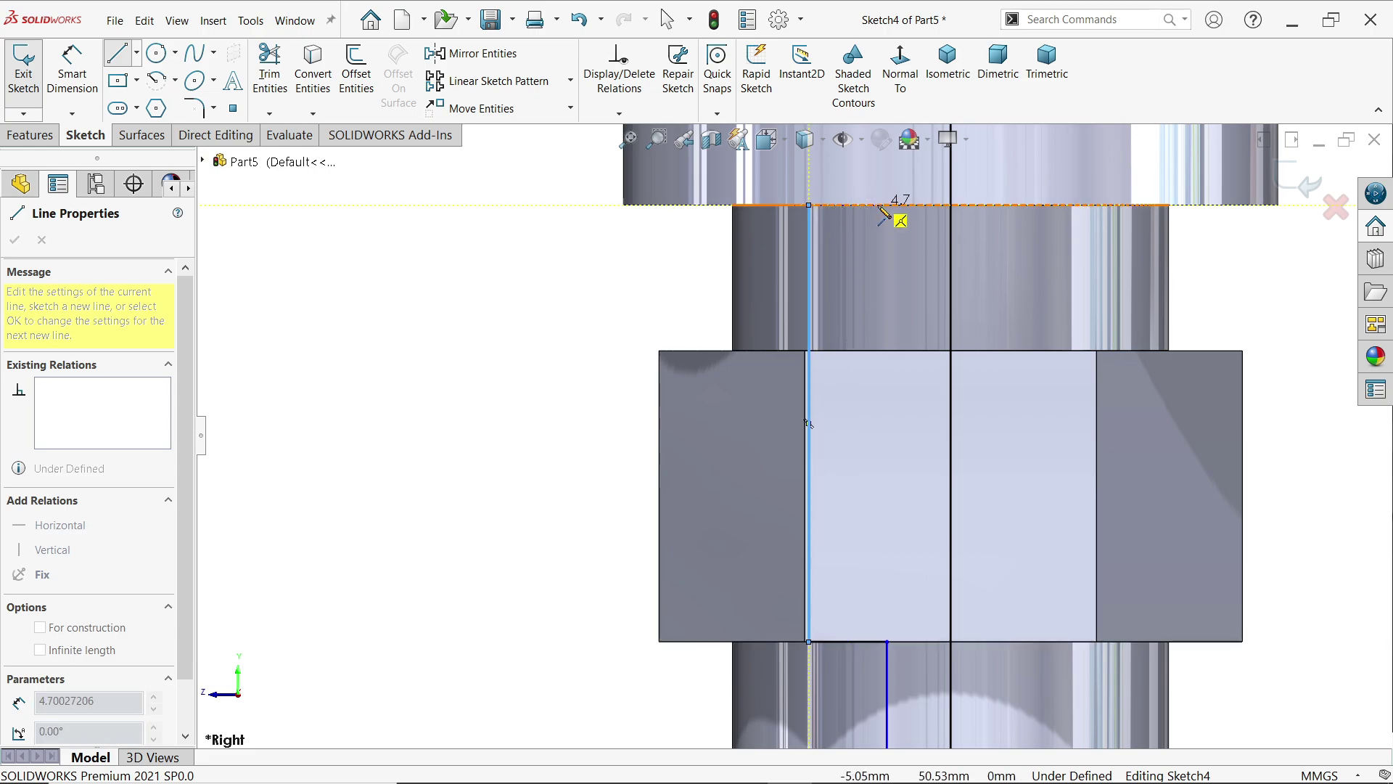
pyautogui.scroll(3, 899, 212)
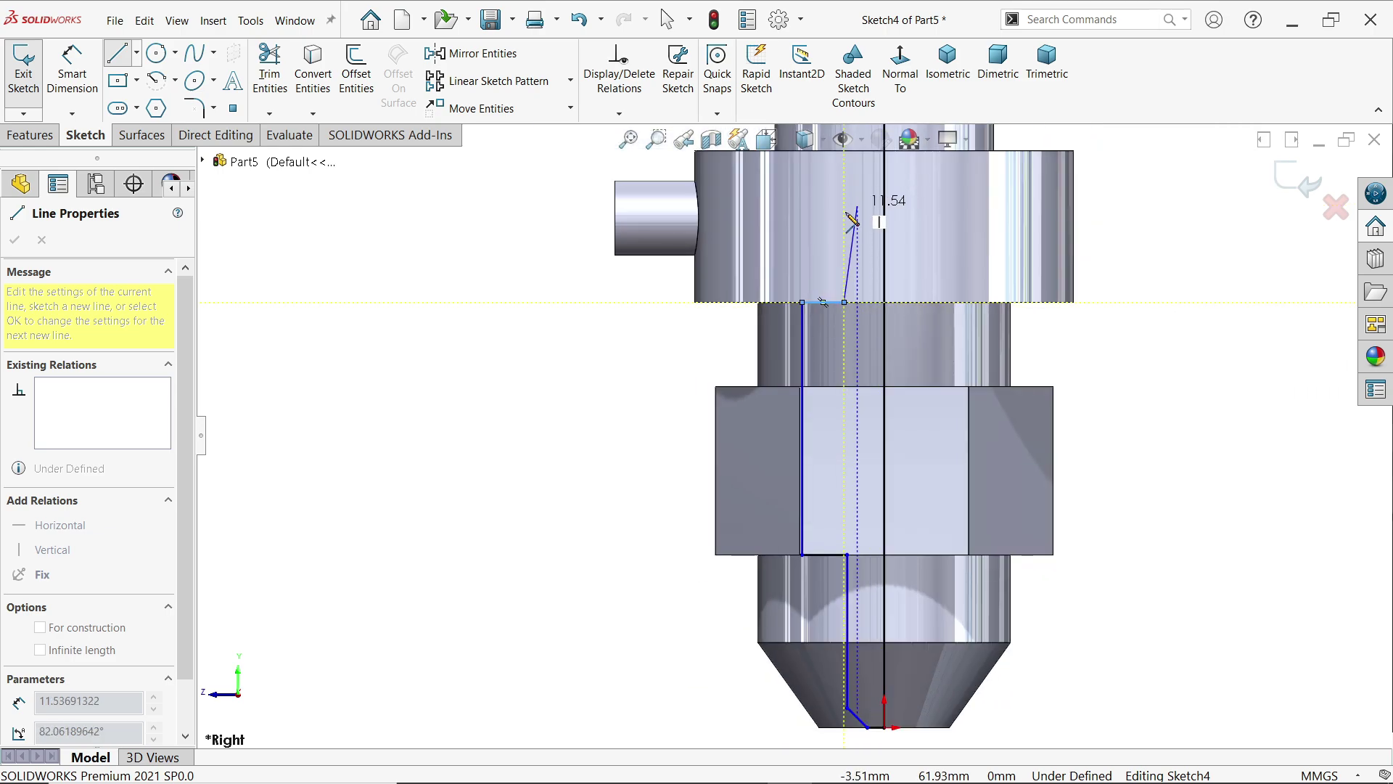
pyautogui.click(844, 302)
# Draw a short vertical throat line inside the collar and a horizontal line outward, level with the upper cylinder's outer edge
pyautogui.scroll(-3, 849, 252)
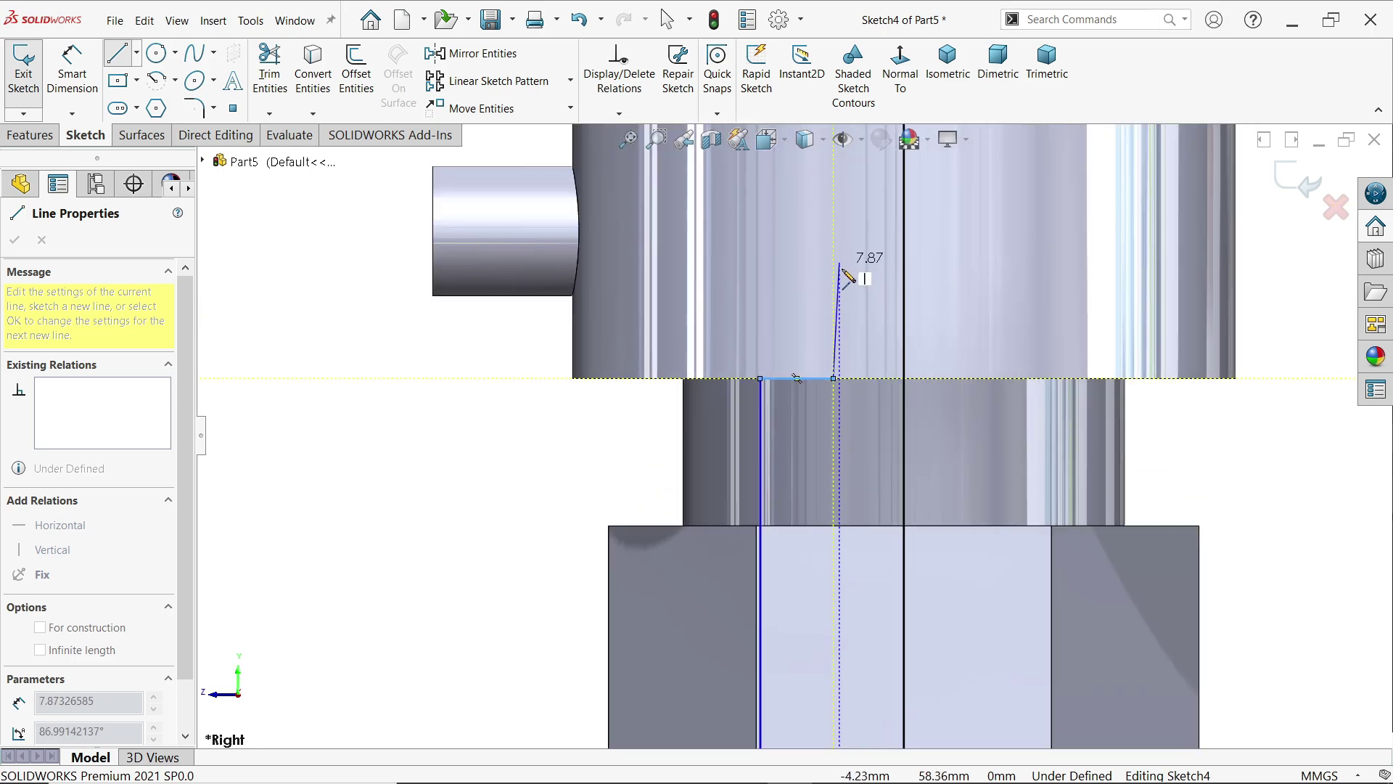
pyautogui.click(833, 307)
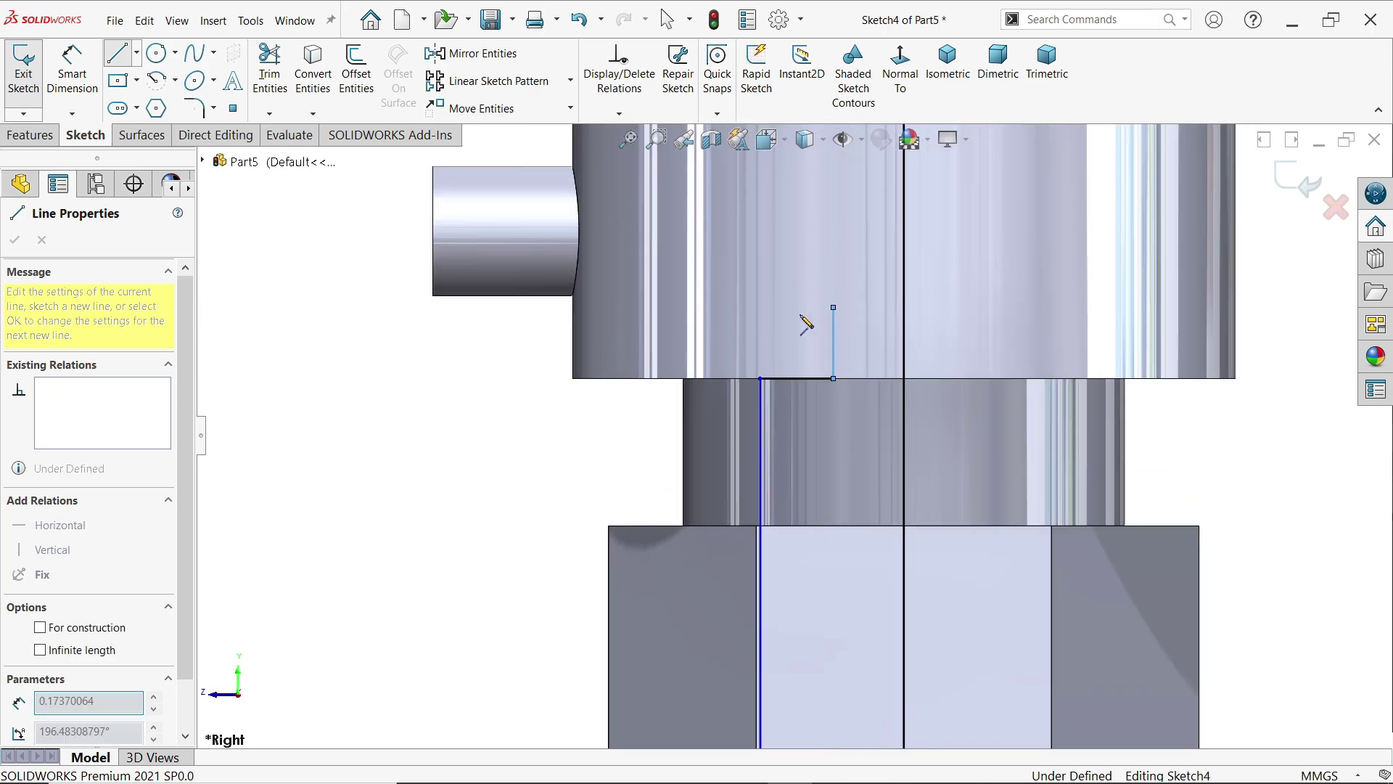
pyautogui.click(713, 321)
pyautogui.scroll(3, 713, 321)
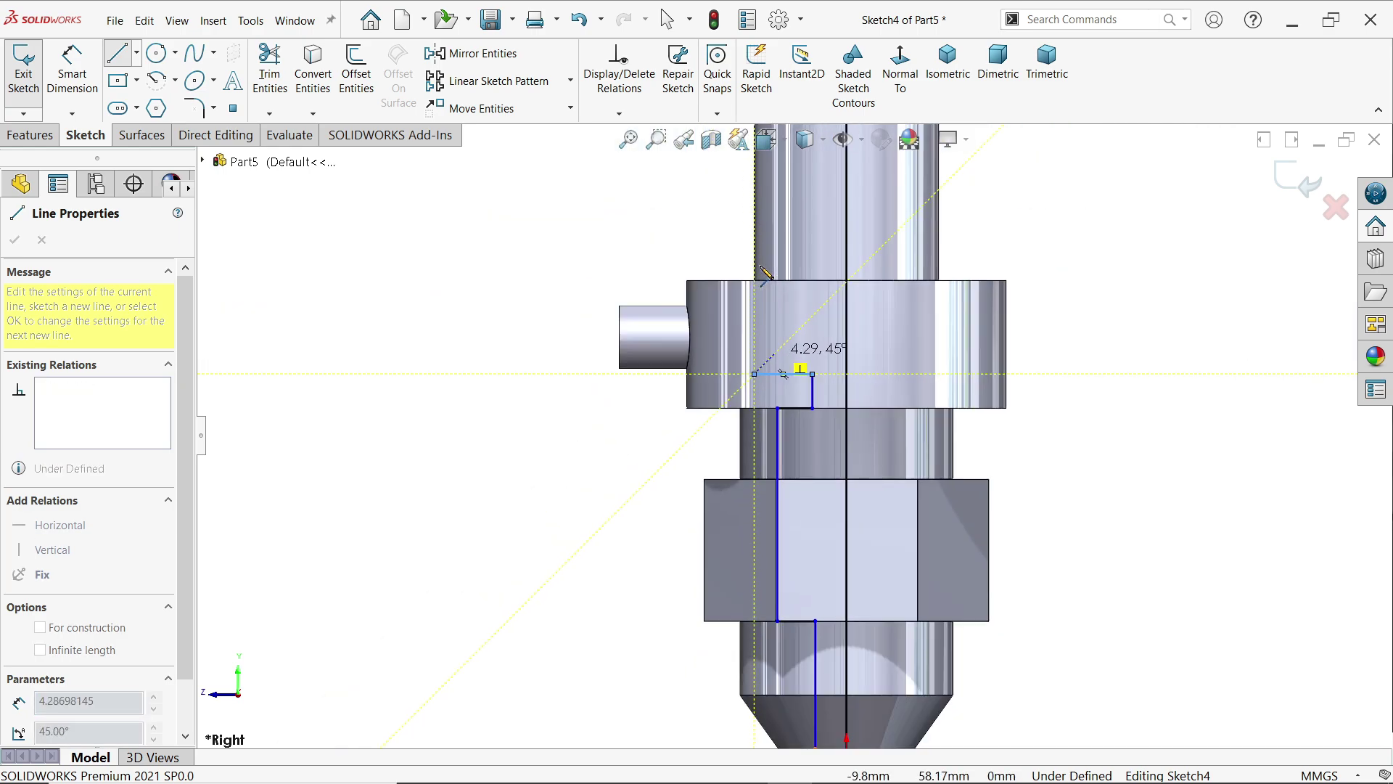
# Draw a vertical line about 13 mm long to the collar's upper face, followed by a short horizontal line inward along that face
pyautogui.scroll(-4, 726, 312)
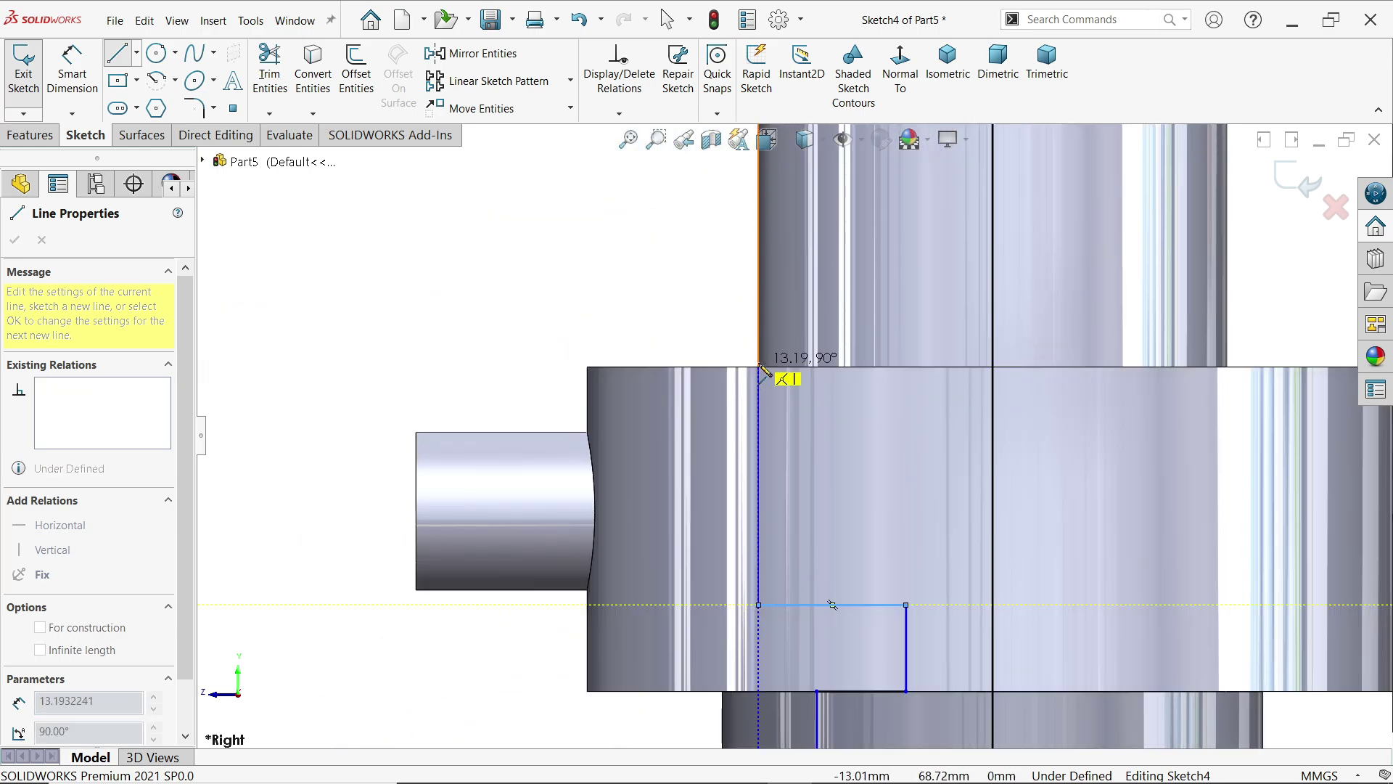
pyautogui.click(759, 368)
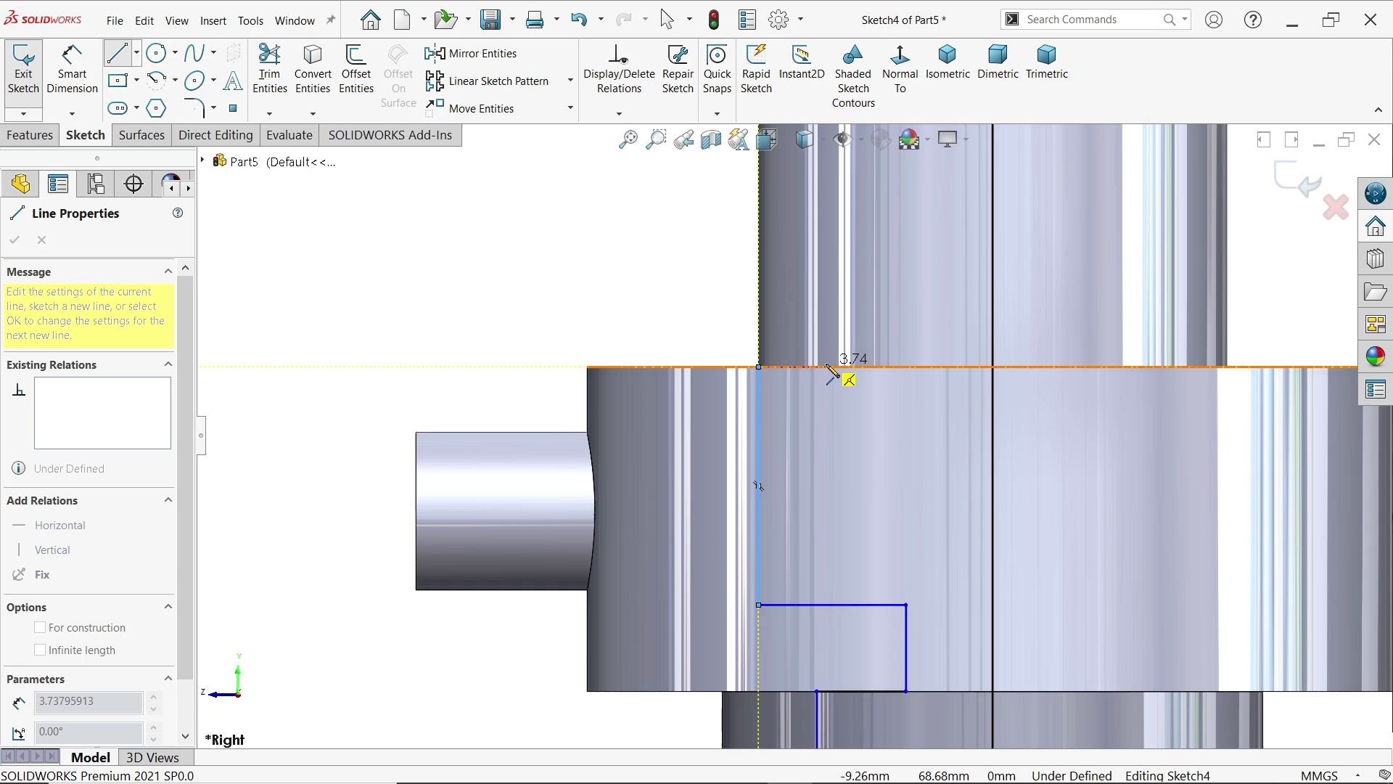
pyautogui.click(821, 368)
# Run a vertical line to the nozzle's upper end, close the profile at the axis endpoint about 9.75 mm away, and finish the line chain
pyautogui.scroll(3, 835, 370)
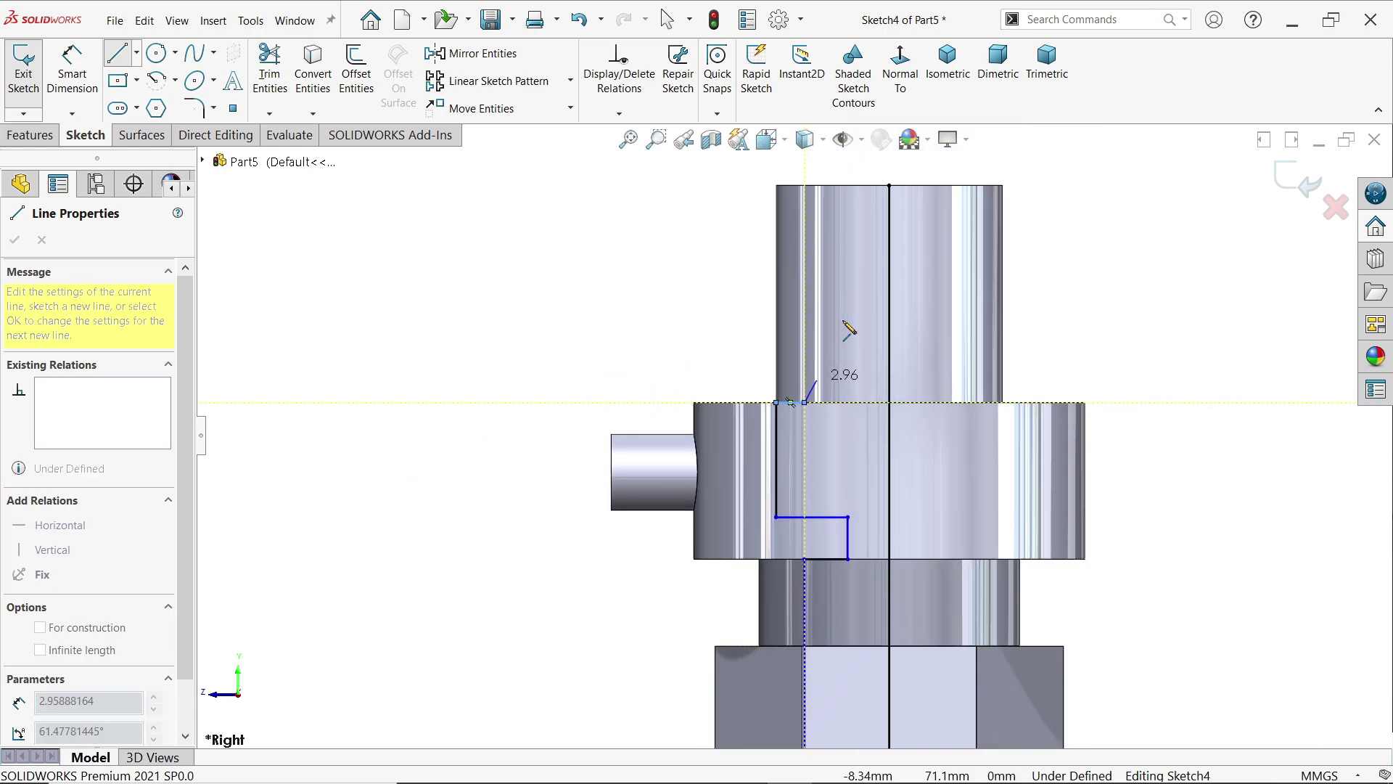
pyautogui.click(804, 186)
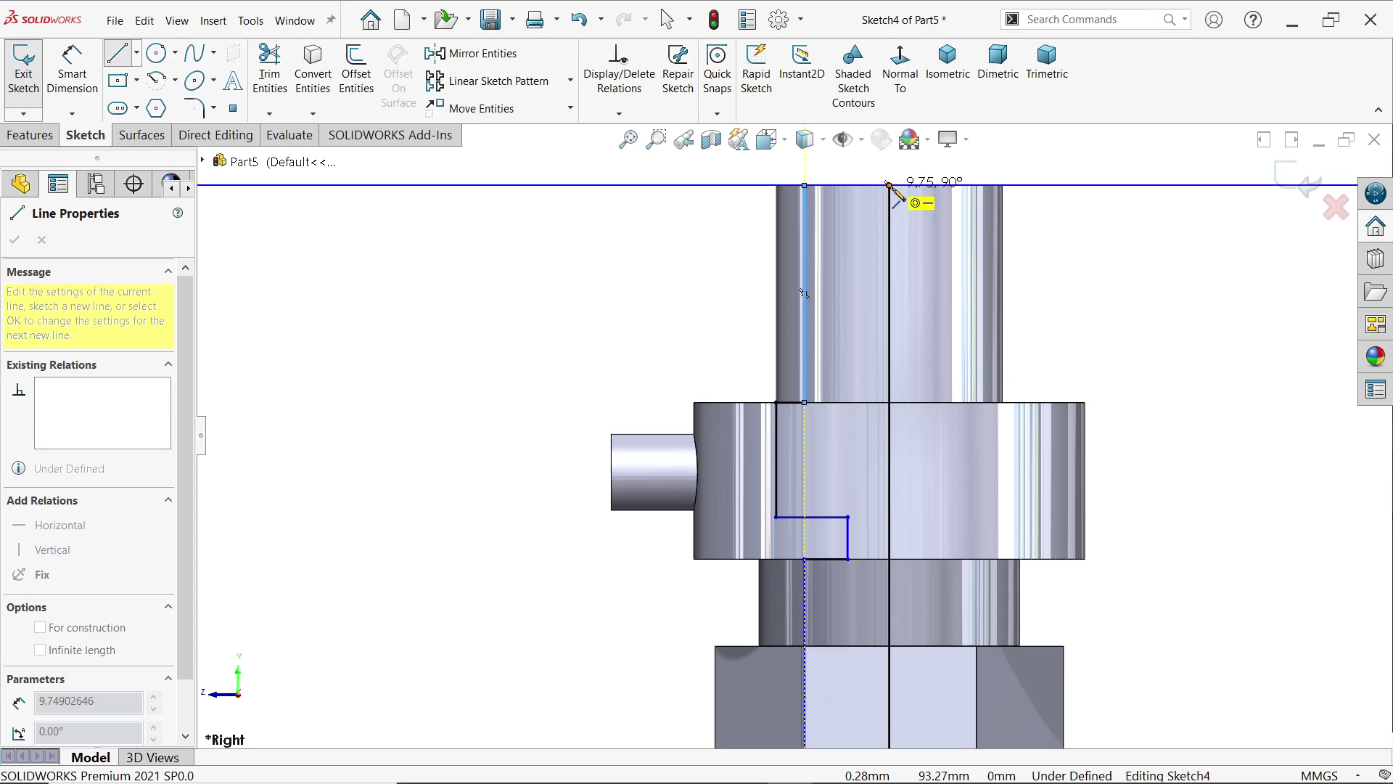
pyautogui.doubleClick(889, 186)
pyautogui.rightClick(1037, 256)
pyautogui.click(1067, 261)
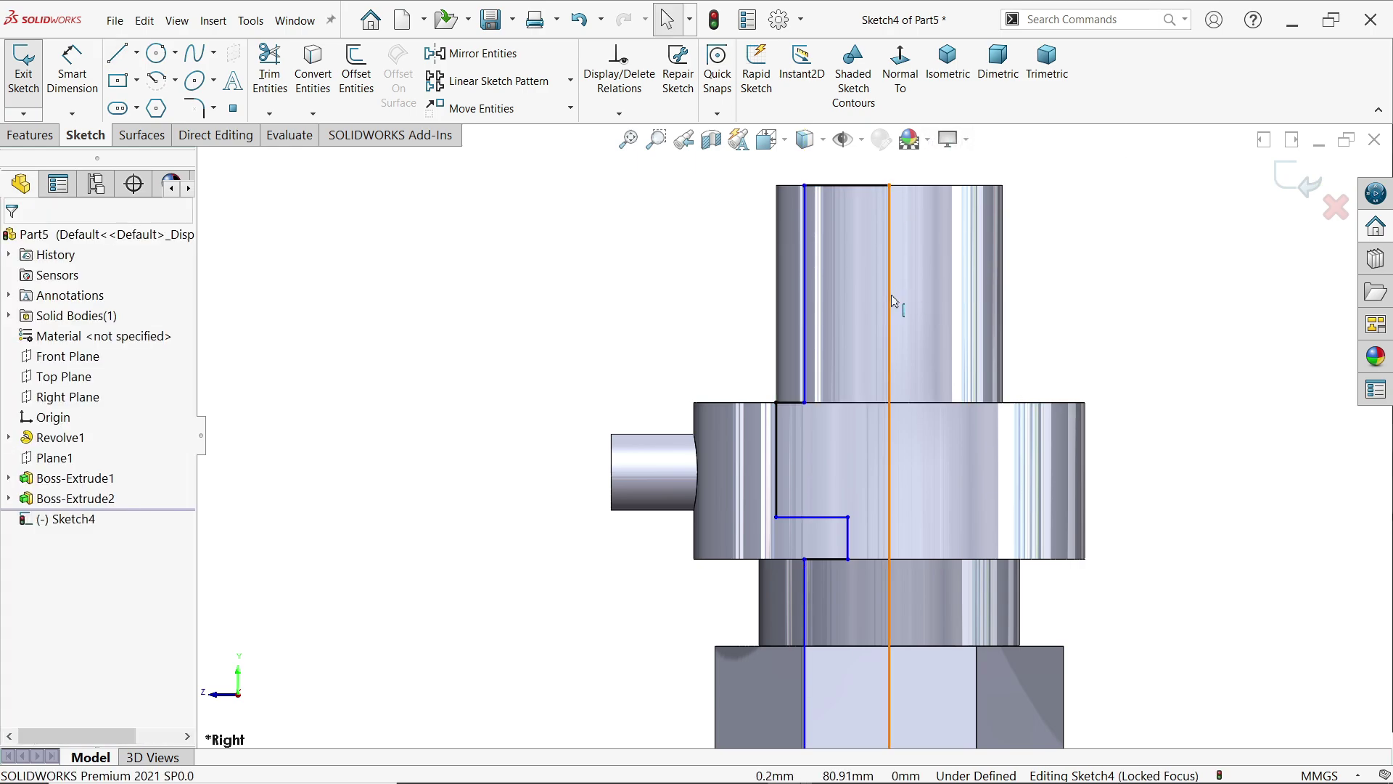
# Convert the vertical line along the nozzle axis to construction geometry
pyautogui.click(891, 268)
pyautogui.click(960, 256)
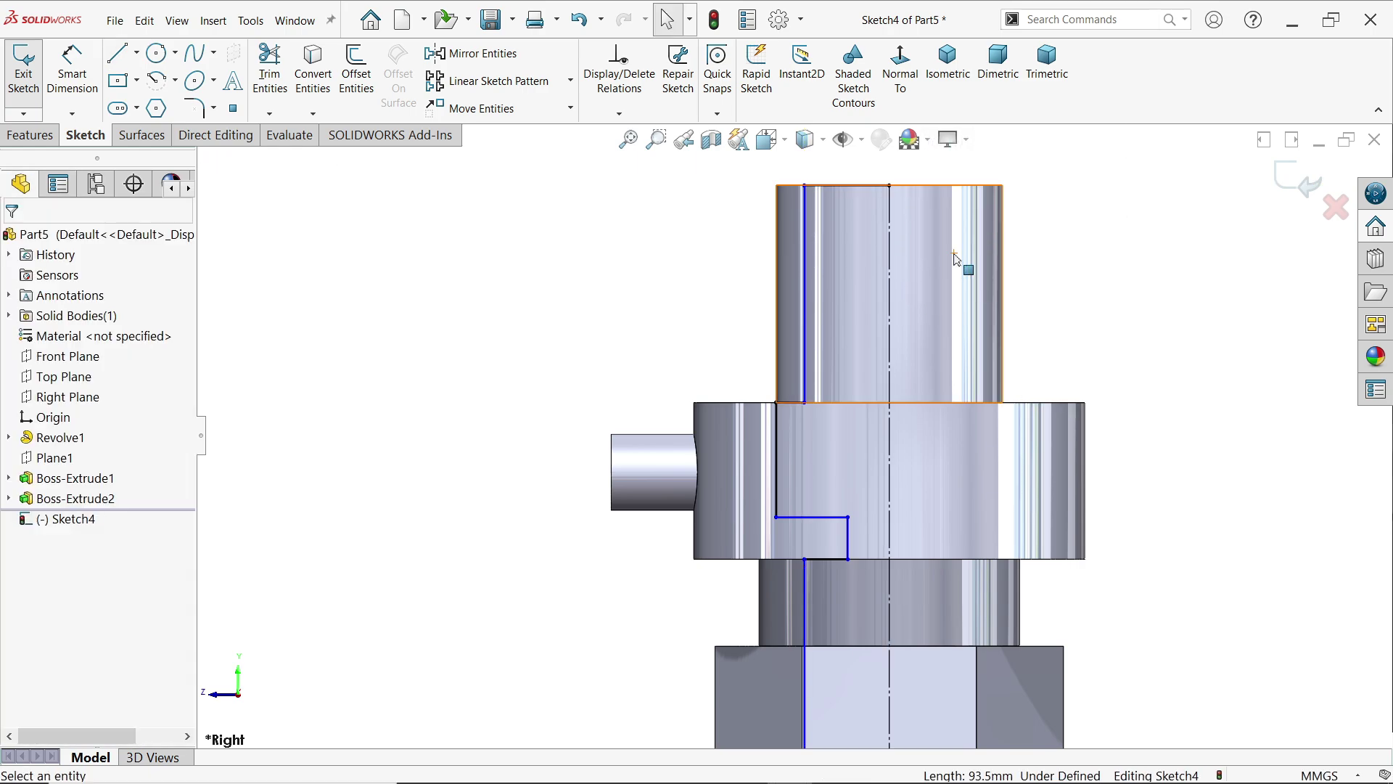
pyautogui.press('f')
pyautogui.scroll(-3, 871, 522)
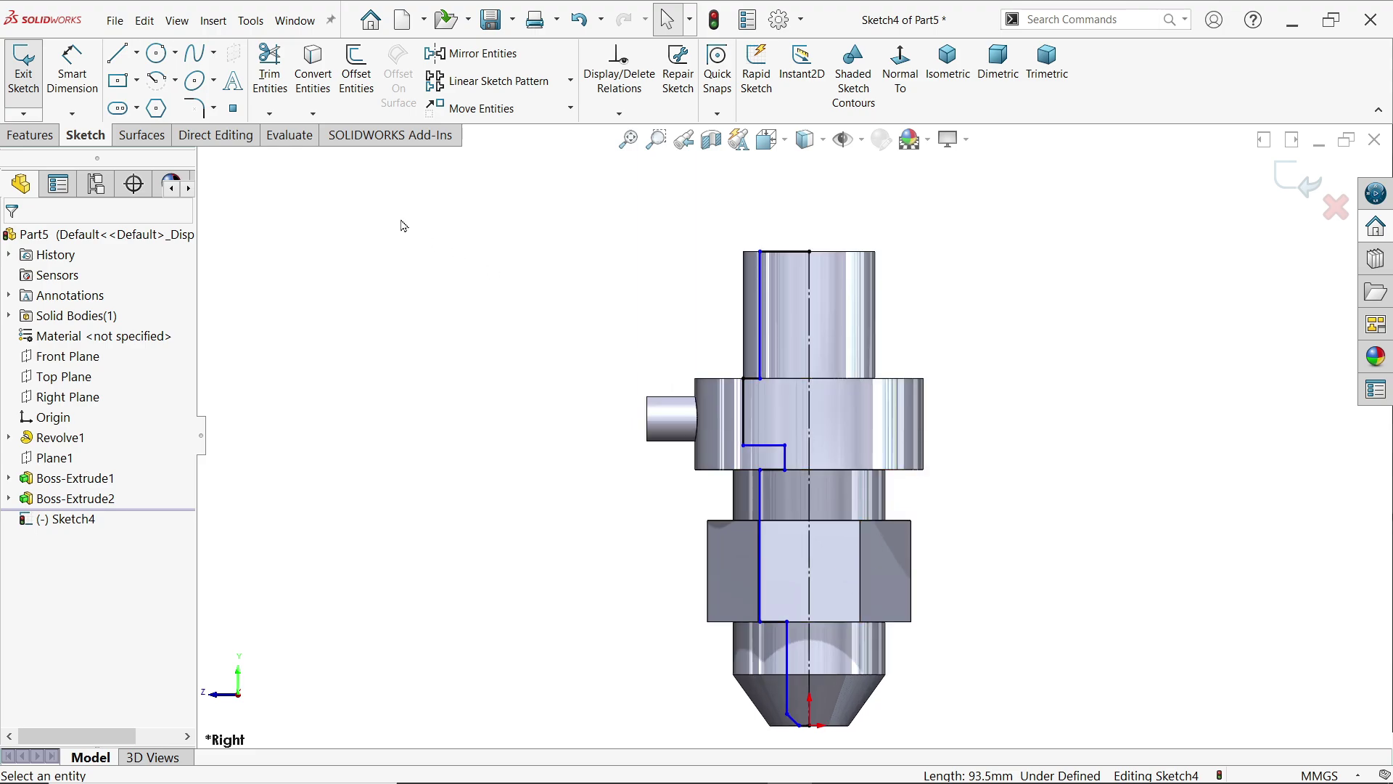
# Dimension the uppermost bore line across the centerline as an 18 mm diameter
pyautogui.click(72, 68)
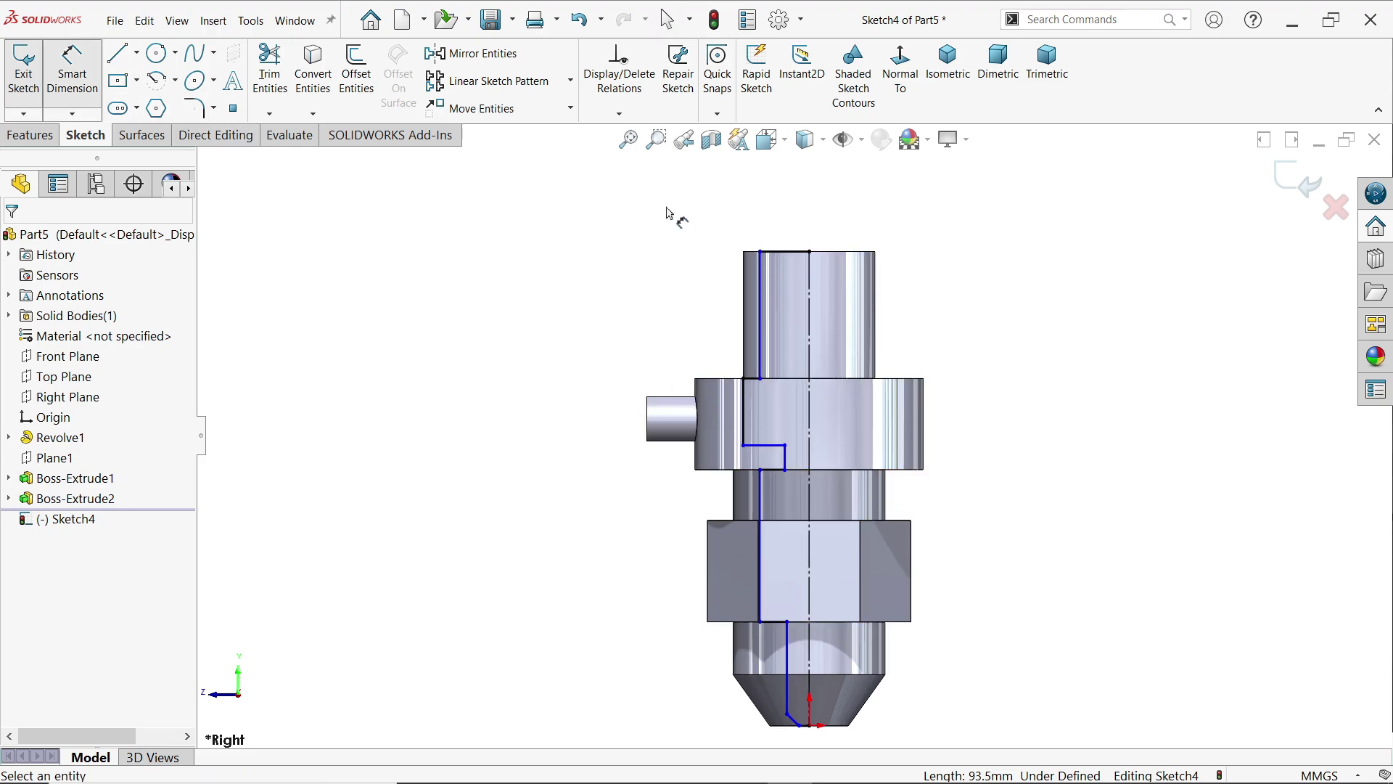
pyautogui.scroll(-3, 814, 281)
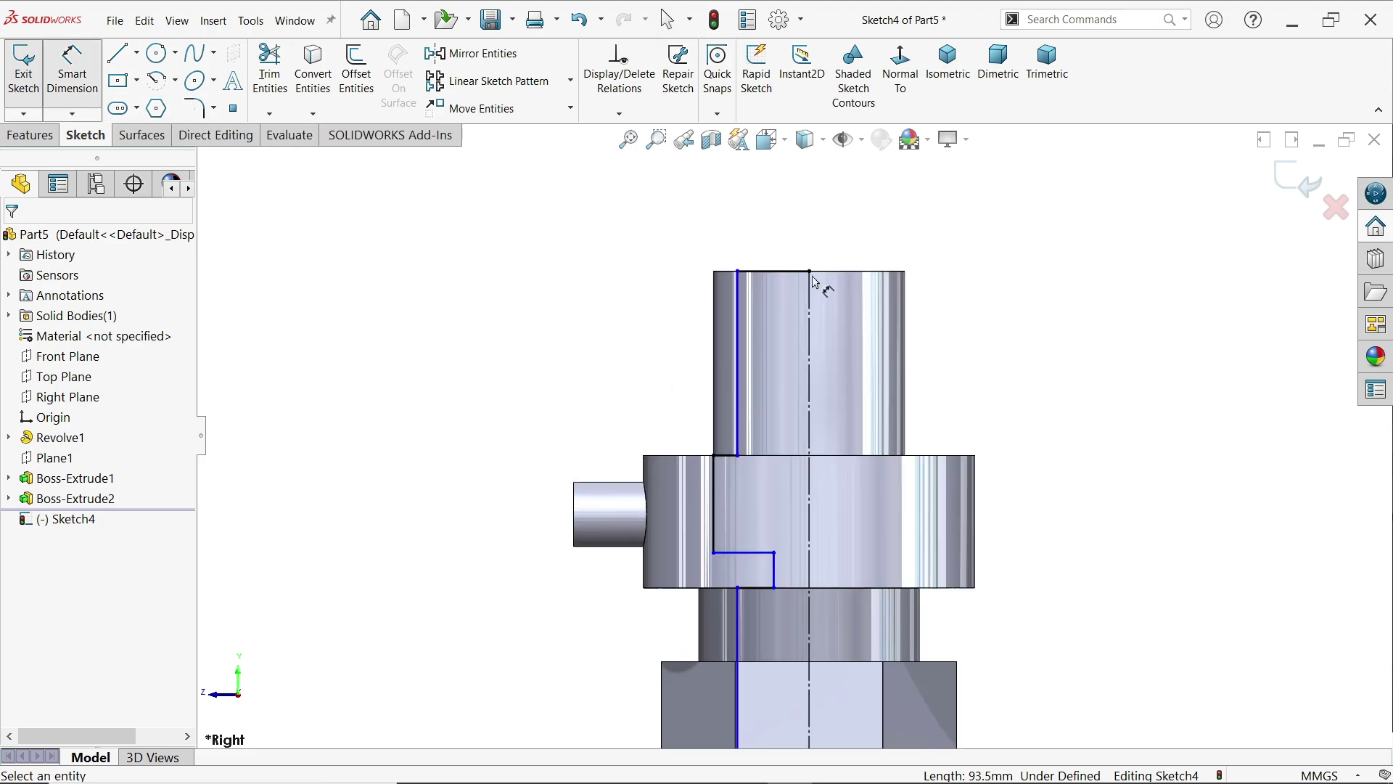
pyautogui.click(738, 301)
pyautogui.click(810, 302)
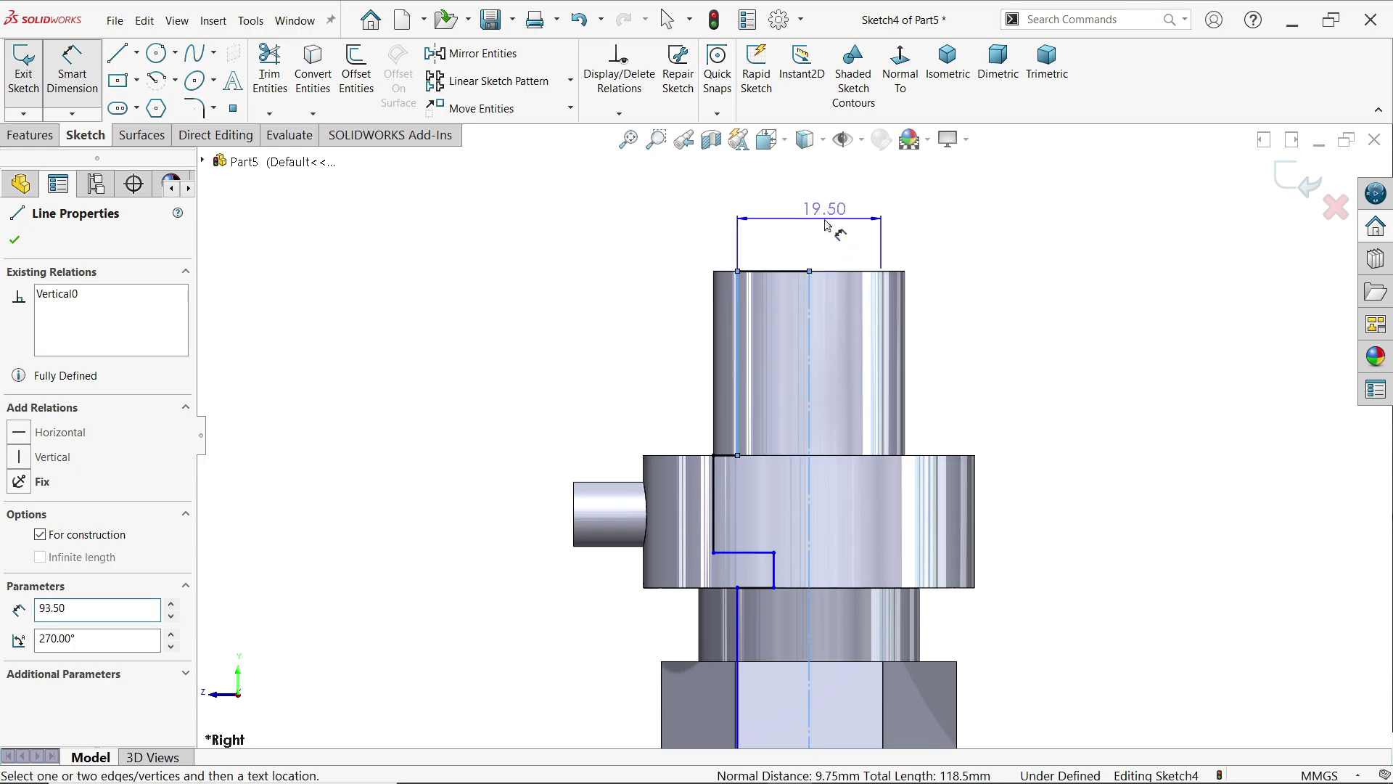
pyautogui.click(828, 229)
pyautogui.write('18')
pyautogui.press('Return')
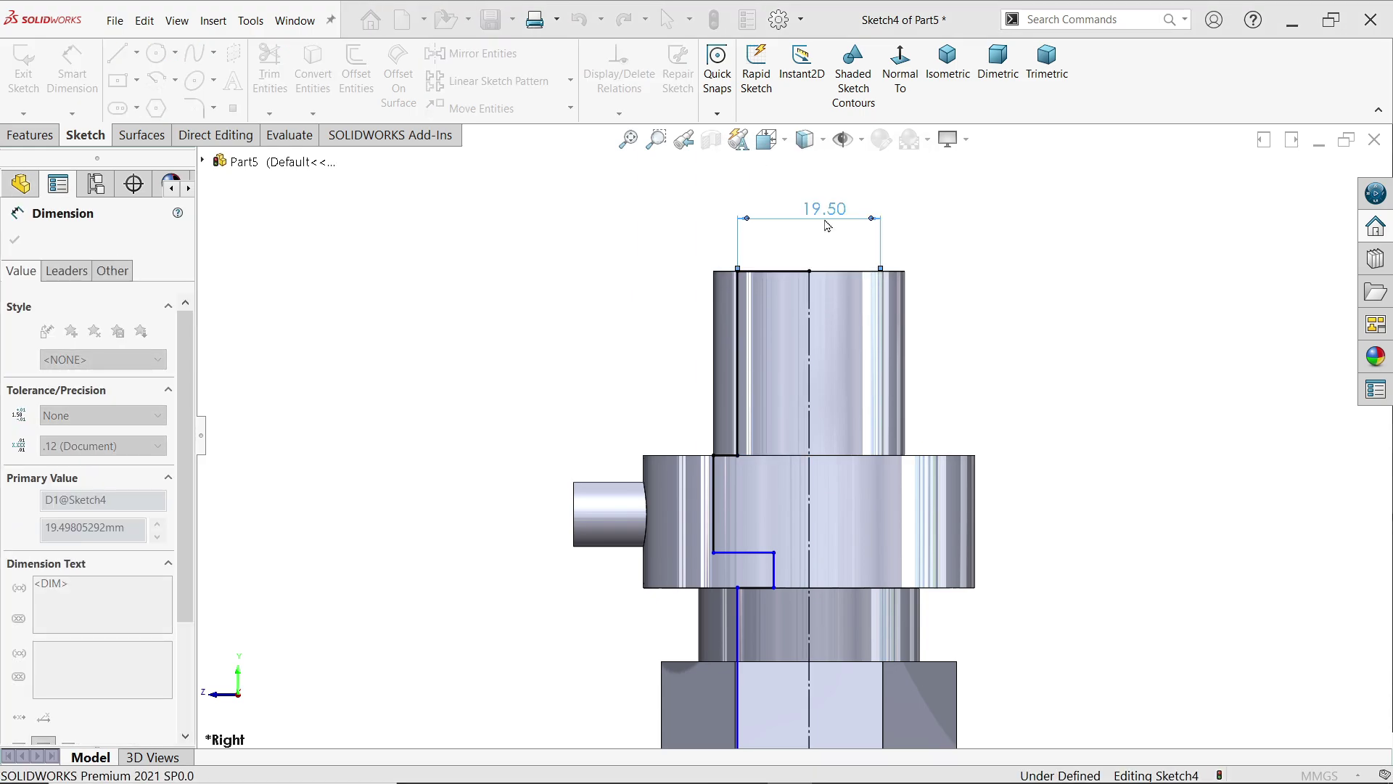
# Dimension the short throat line inside the collar across the centerline as a 5.7 mm diameter
pyautogui.scroll(-3, 802, 507)
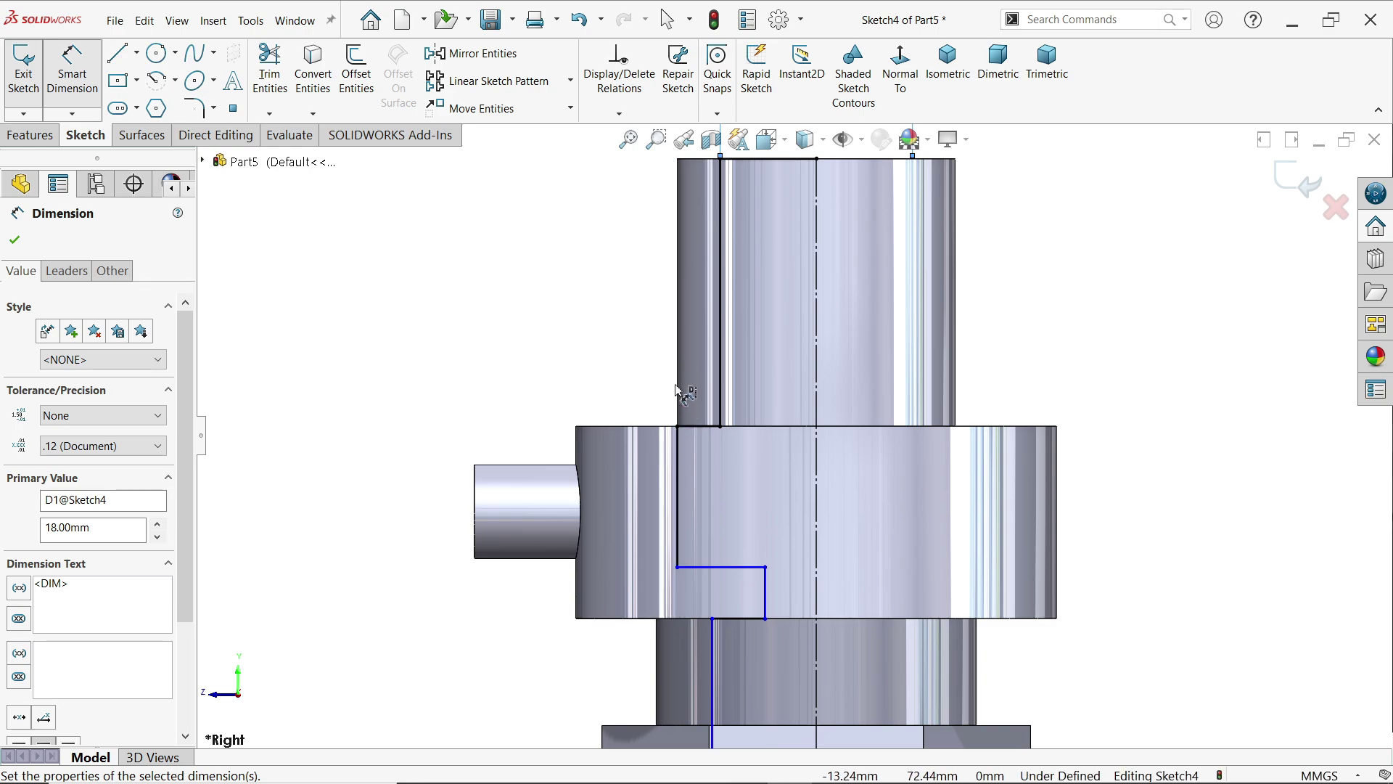
pyautogui.click(767, 608)
pyautogui.click(817, 577)
pyautogui.click(800, 526)
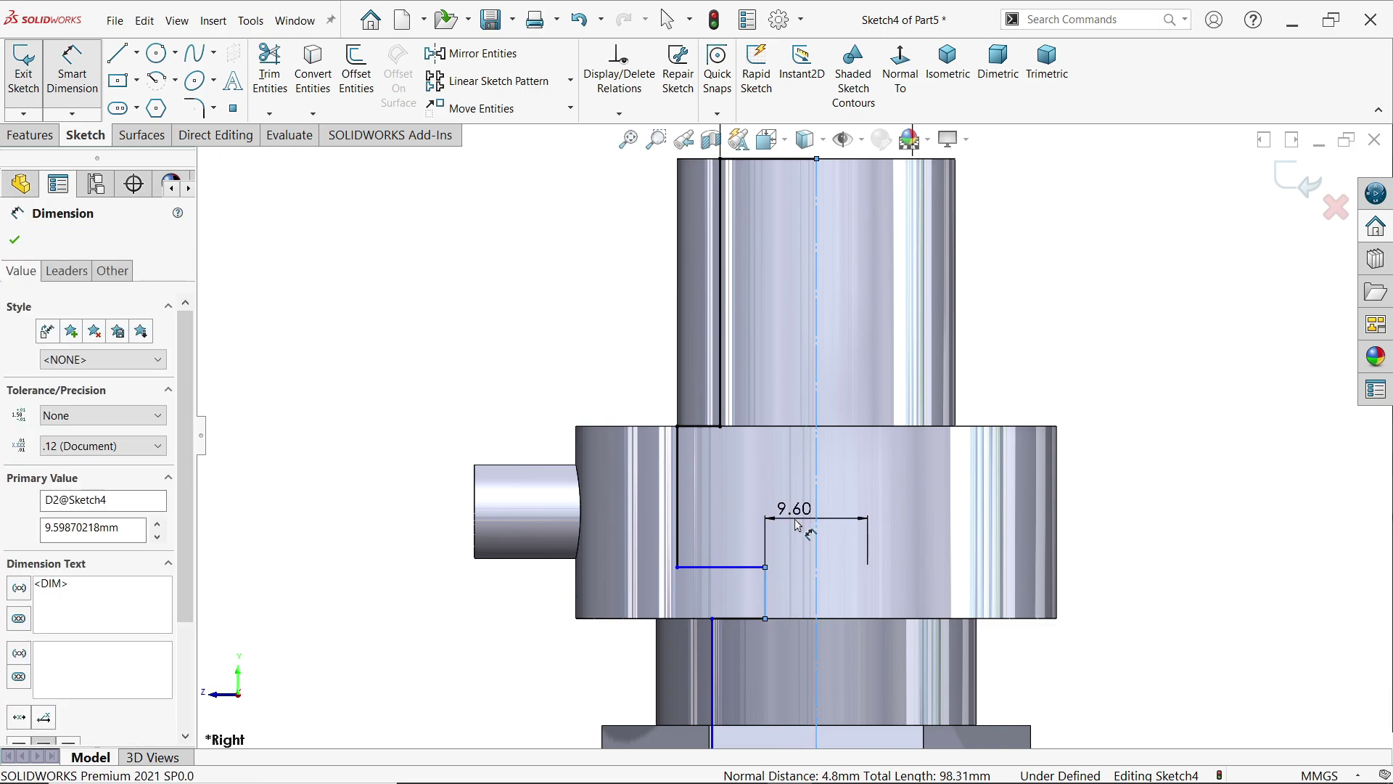
pyautogui.write('5.7')
pyautogui.press('Return')
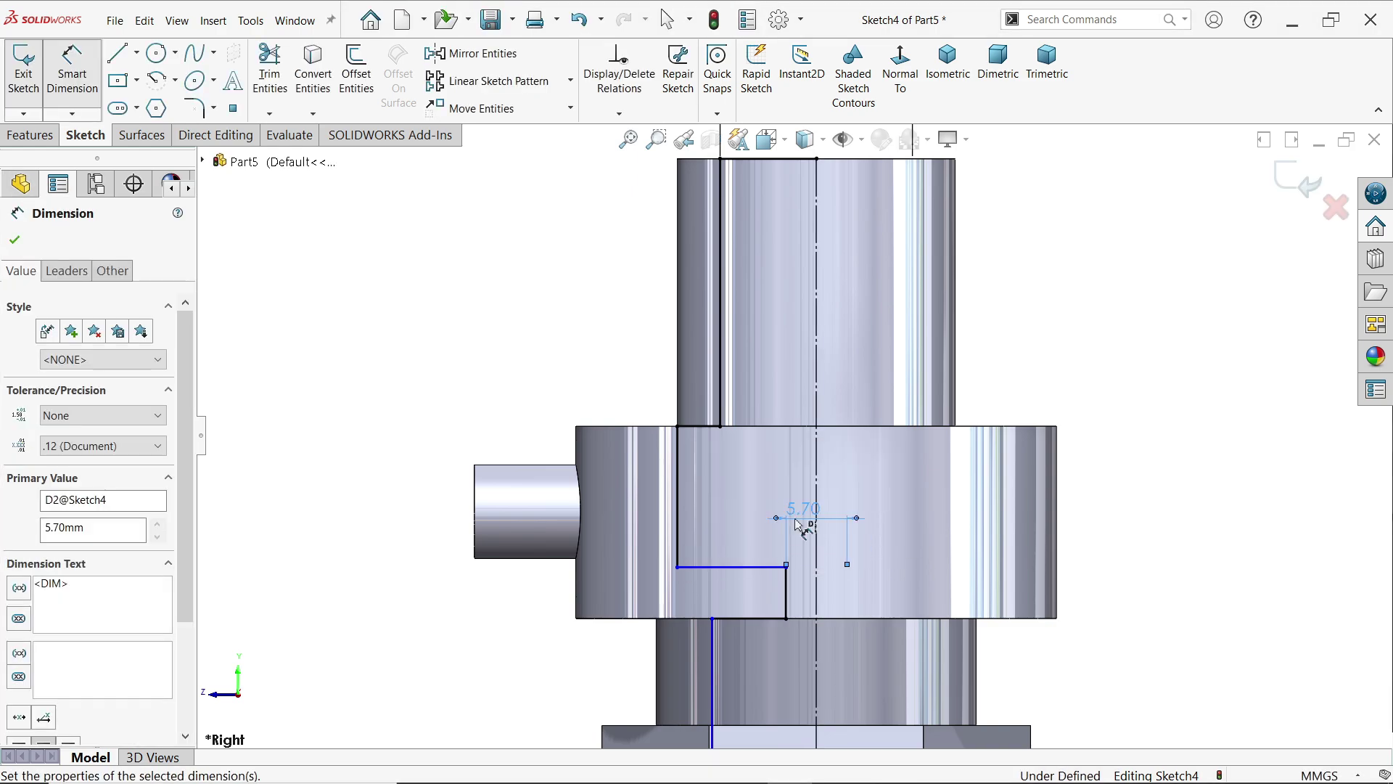
# Dimension the bore line below the hexagon across the centerline as a 9.5 mm diameter
pyautogui.scroll(4, 798, 525)
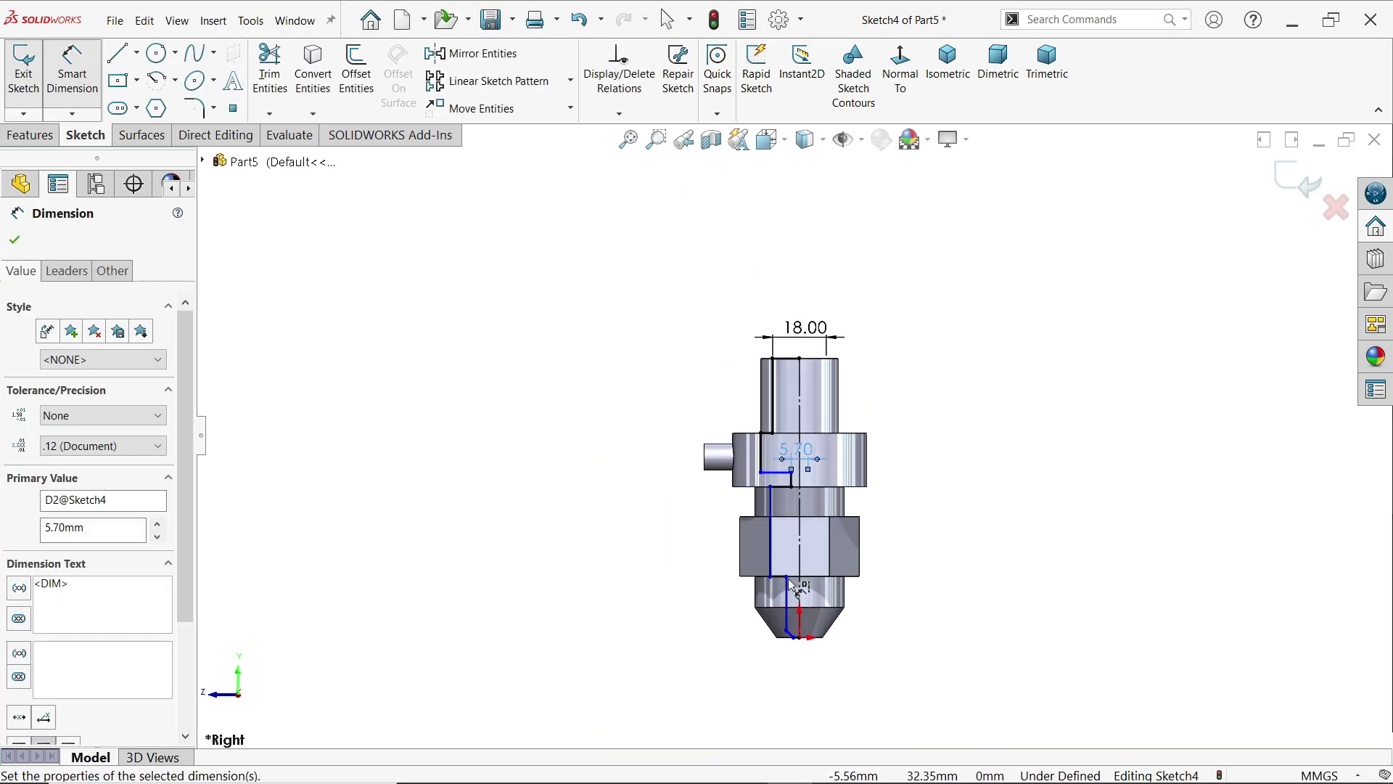
pyautogui.scroll(-2, 765, 461)
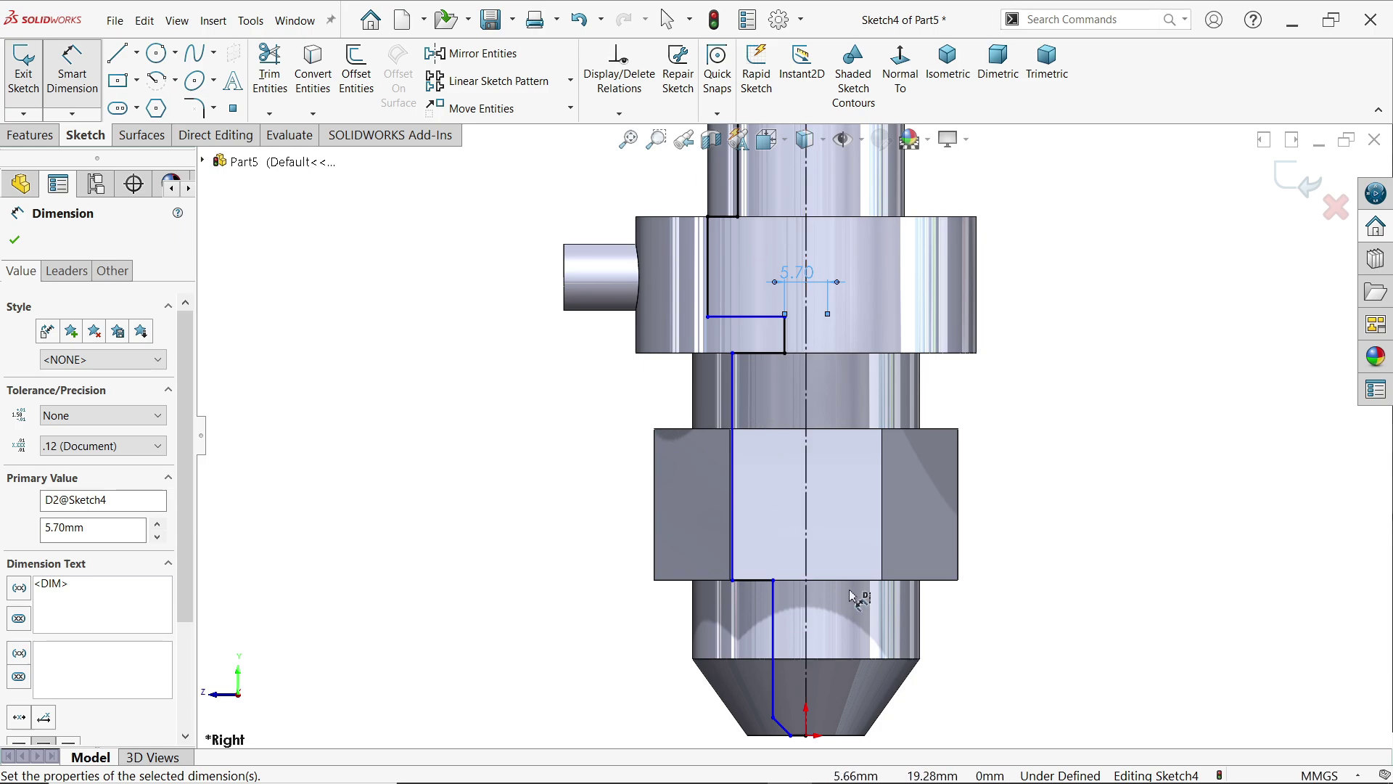
pyautogui.scroll(1, 725, 421)
pyautogui.scroll(-5, 762, 426)
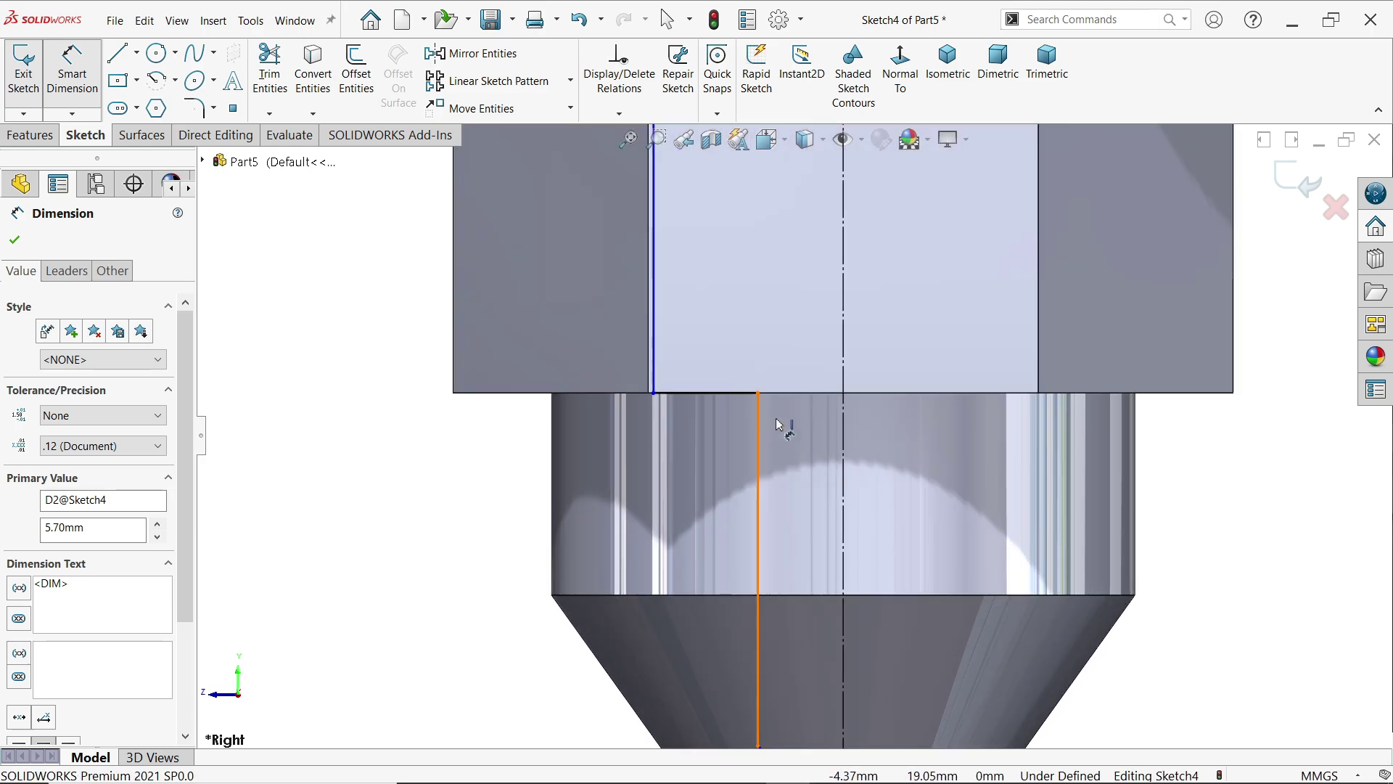
pyautogui.click(760, 427)
pyautogui.click(844, 384)
pyautogui.click(826, 358)
pyautogui.write('9.')
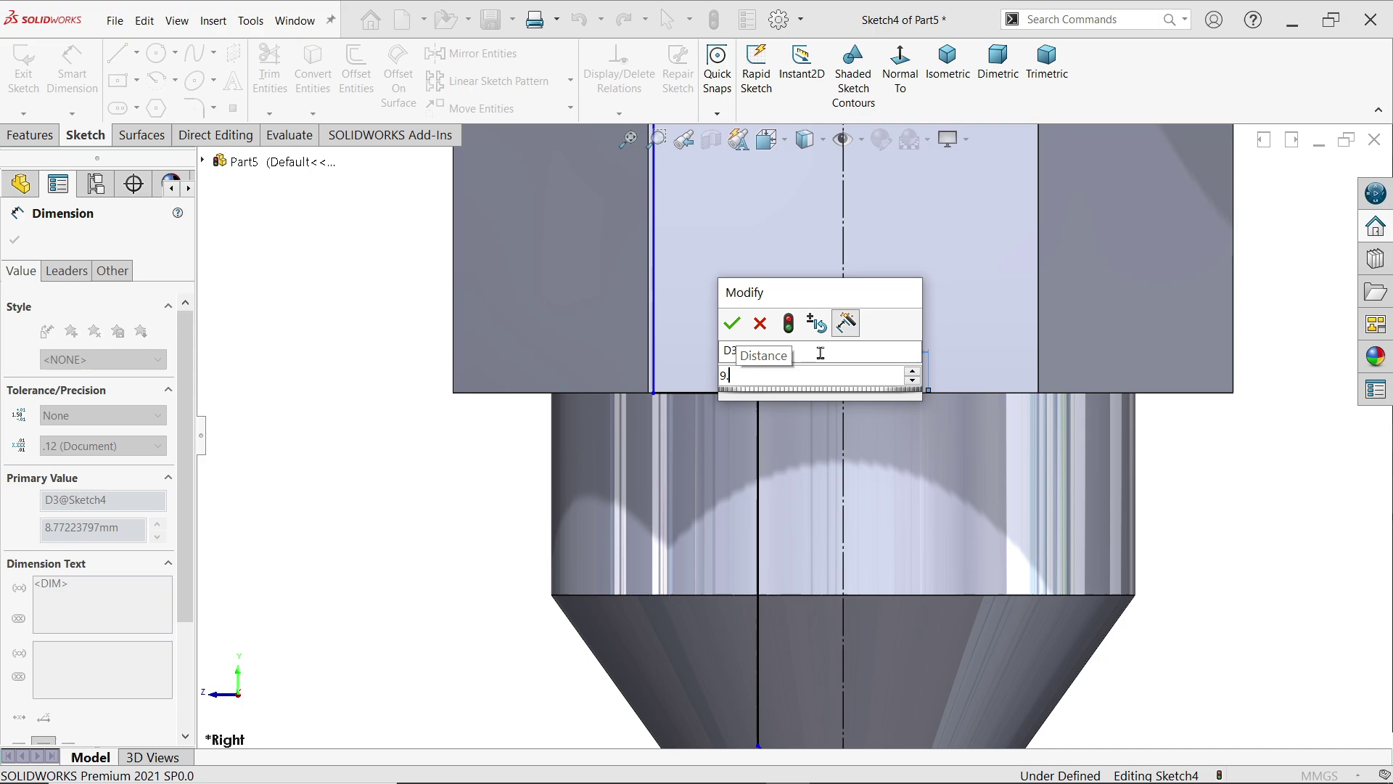
pyautogui.write('5')
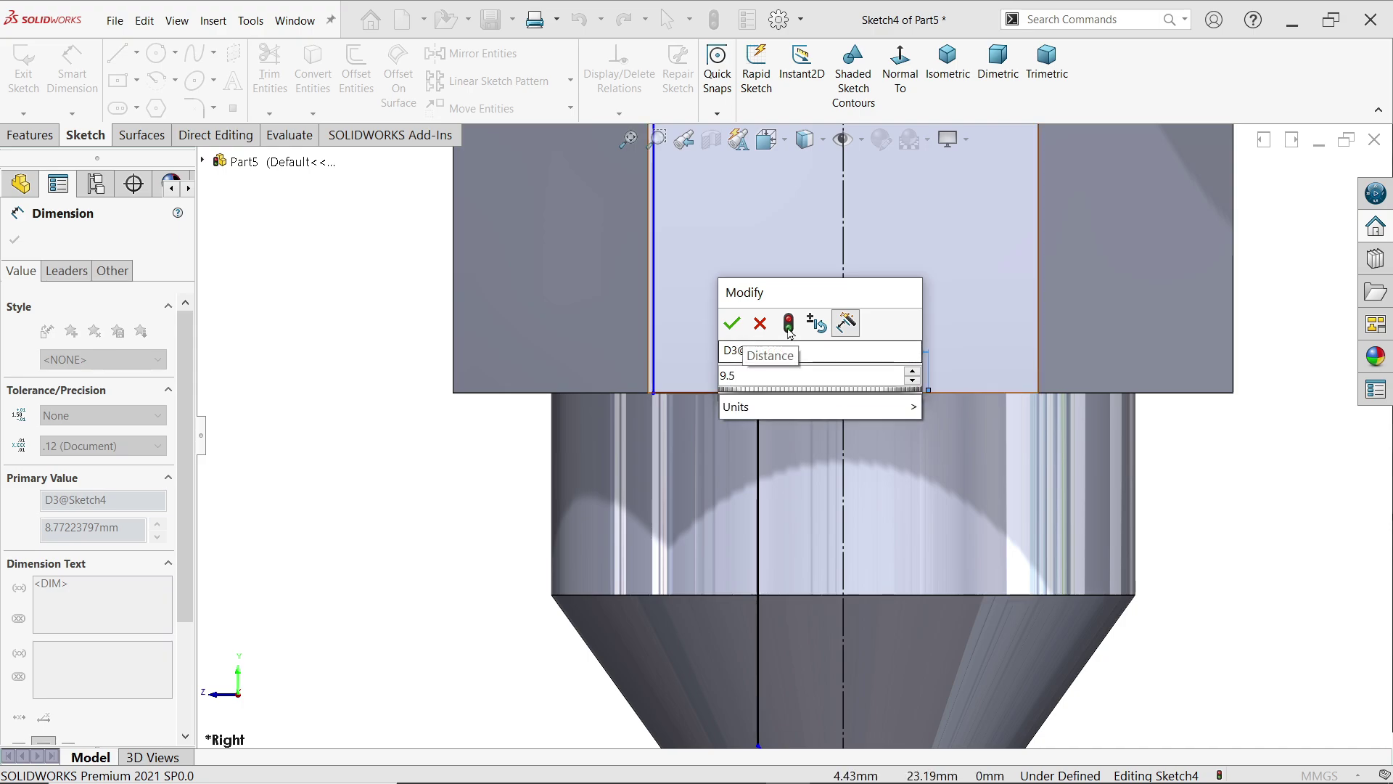
pyautogui.click(732, 324)
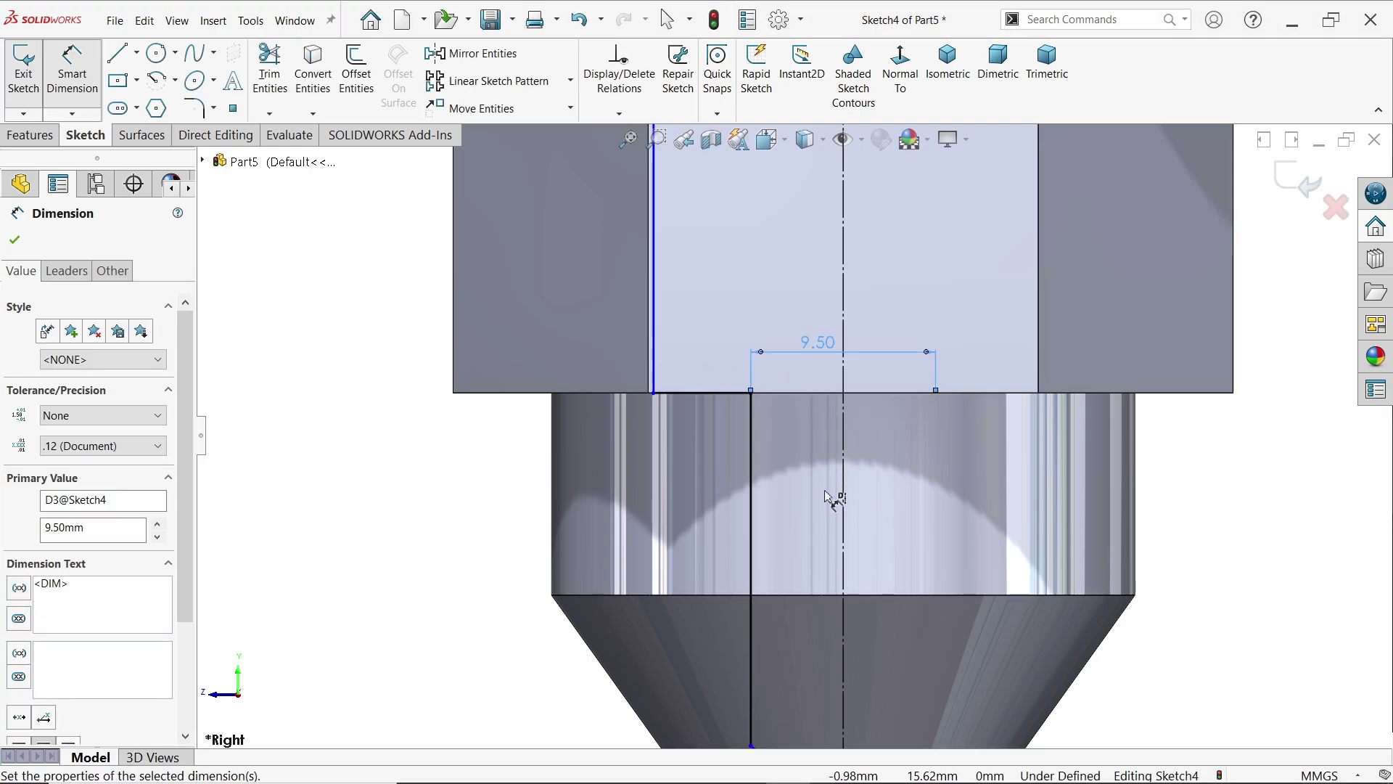
# Dimension the outlet opening at the nozzle tip across the centerline as a 3.5 mm diameter
pyautogui.scroll(2, 903, 595)
pyautogui.scroll(-5, 845, 664)
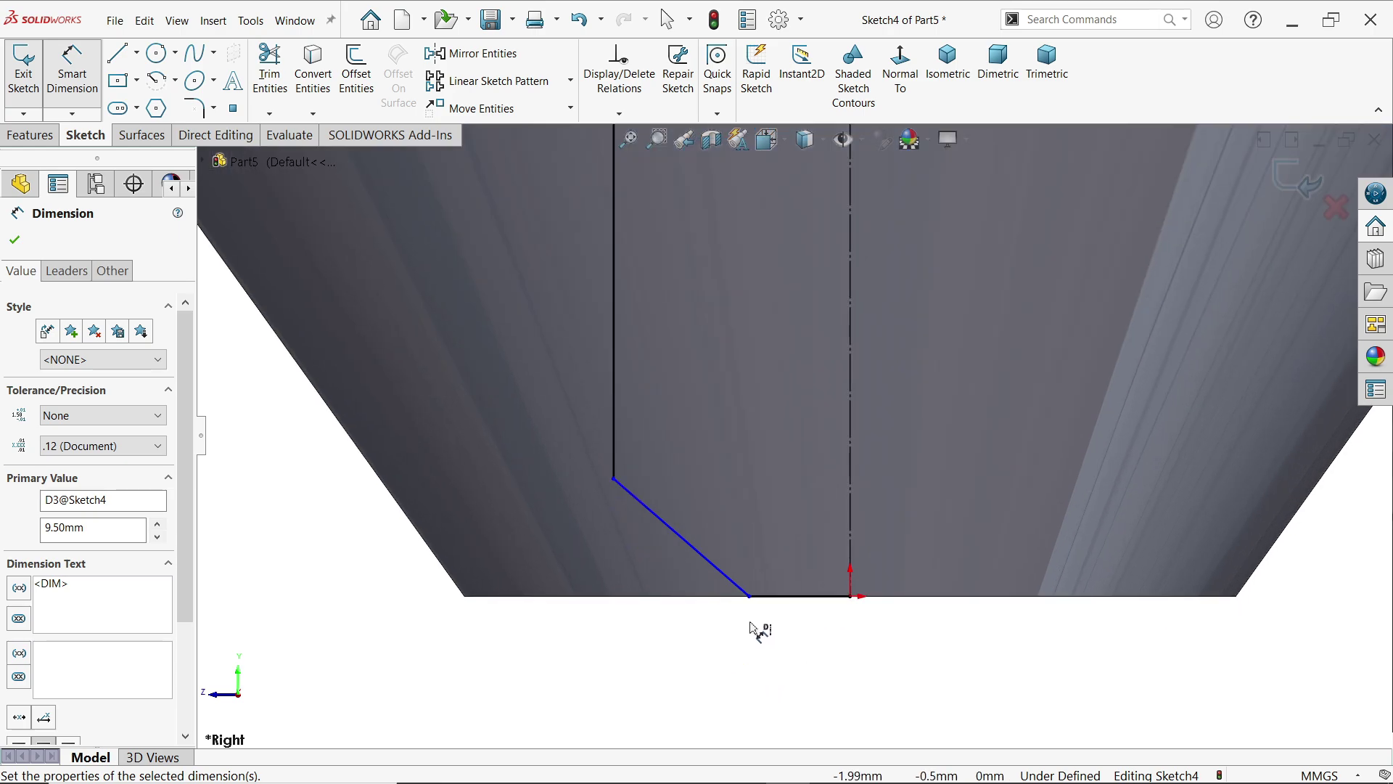
pyautogui.click(750, 598)
pyautogui.click(821, 599)
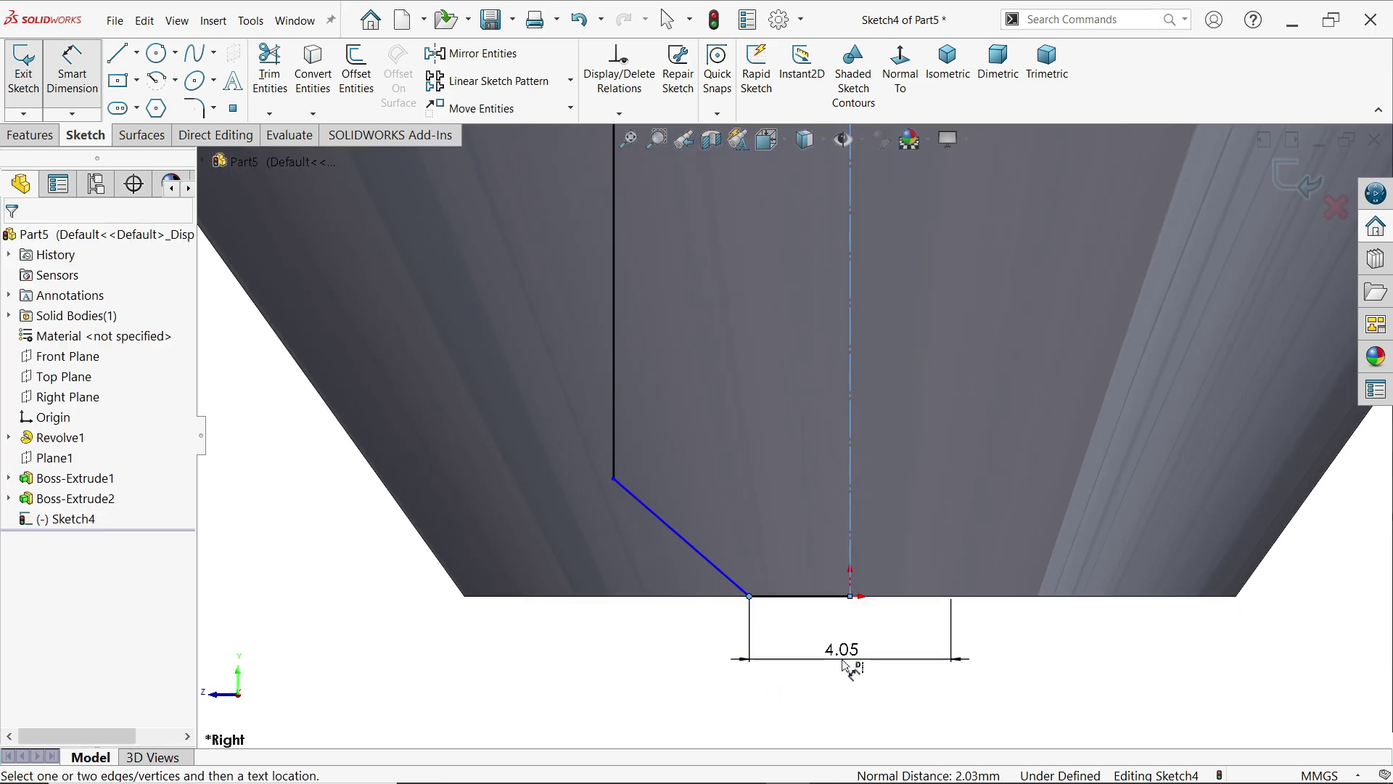
pyautogui.click(849, 660)
pyautogui.write('4.05202615mm')
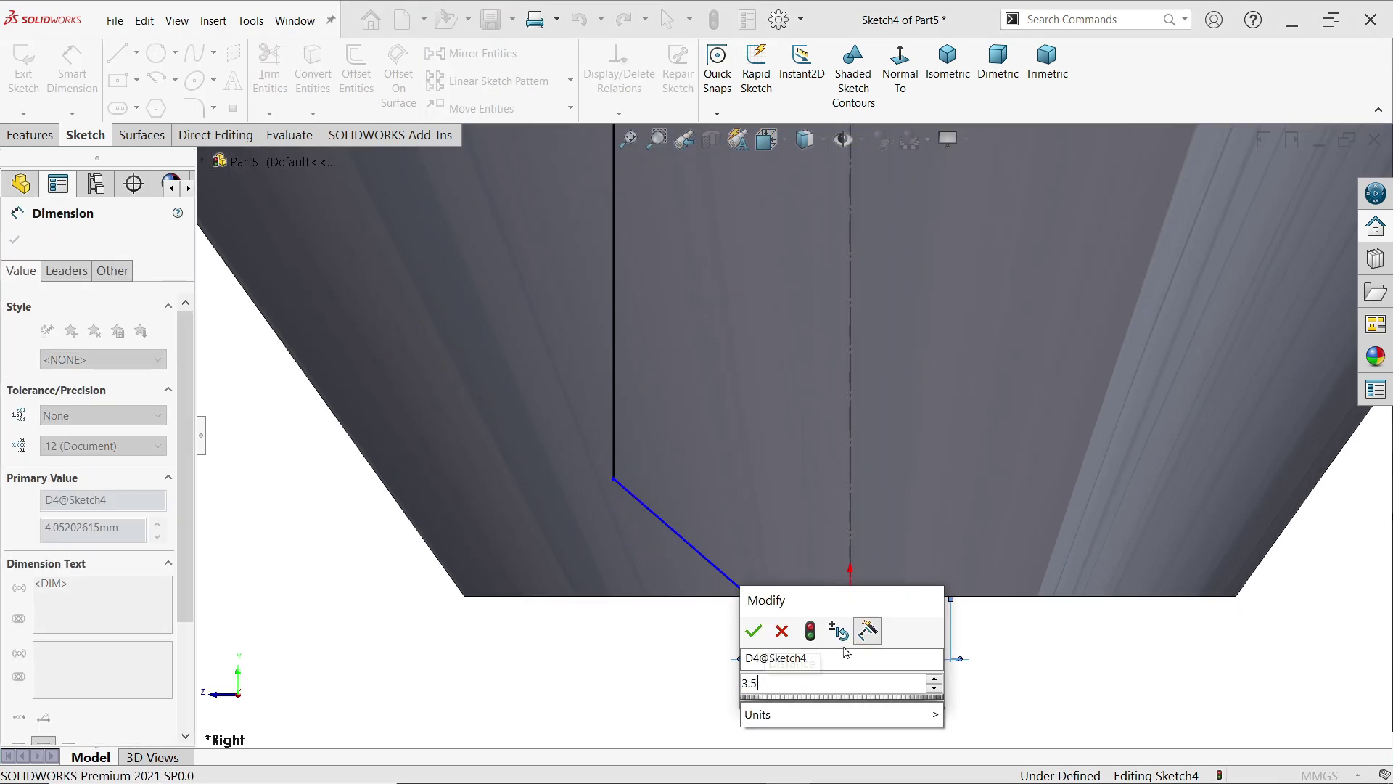
pyautogui.press('Return')
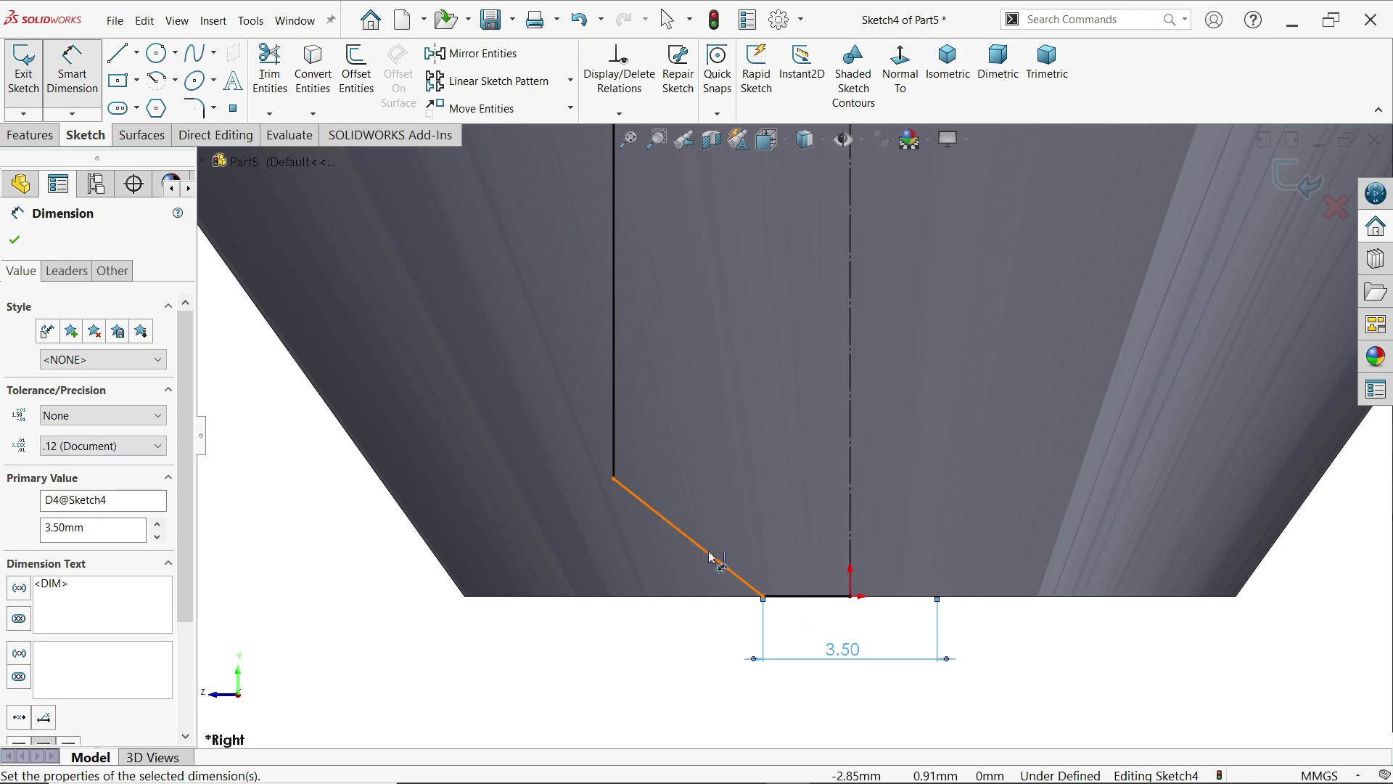
# Dimension the angle between the slanted bore line and the outlet line at the nozzle tip as 45 degrees
pyautogui.click(712, 557)
pyautogui.scroll(-3, 711, 563)
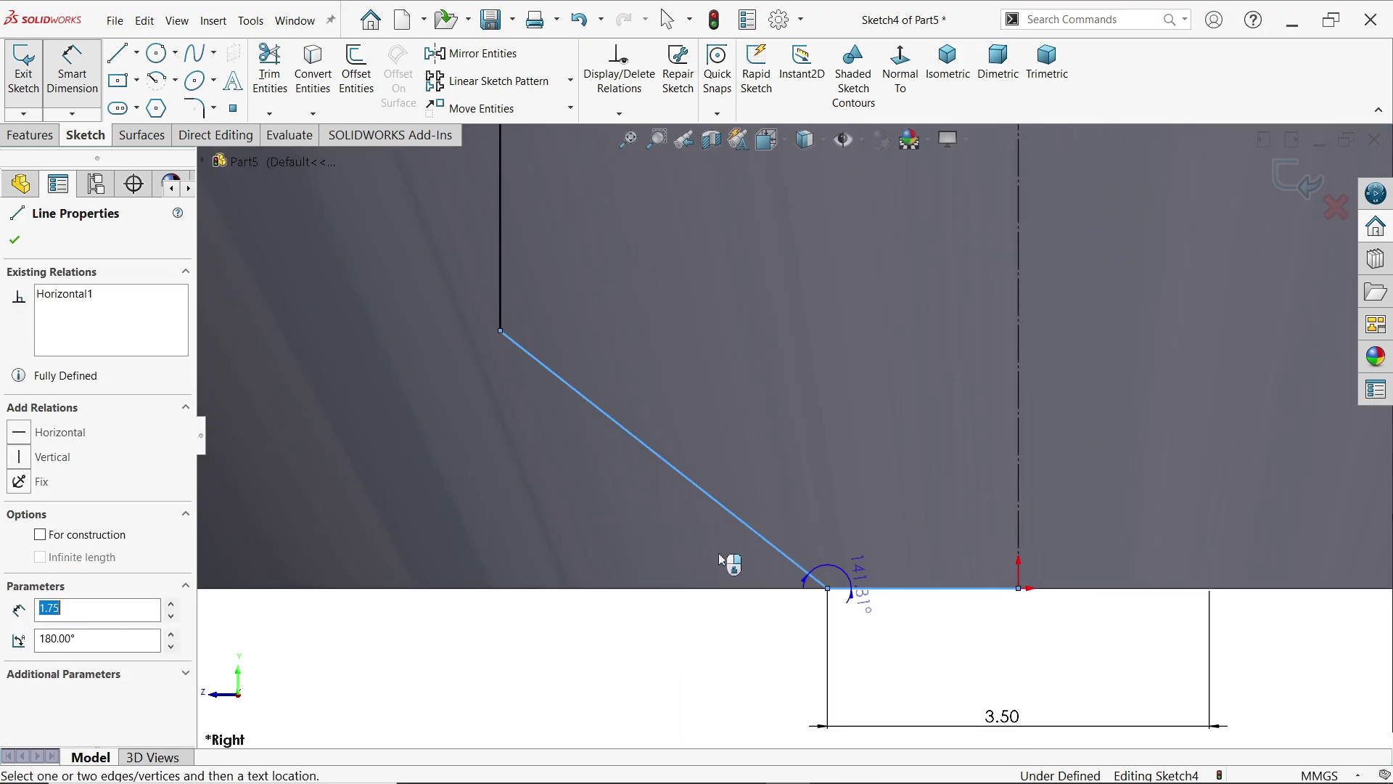
pyautogui.click(569, 494)
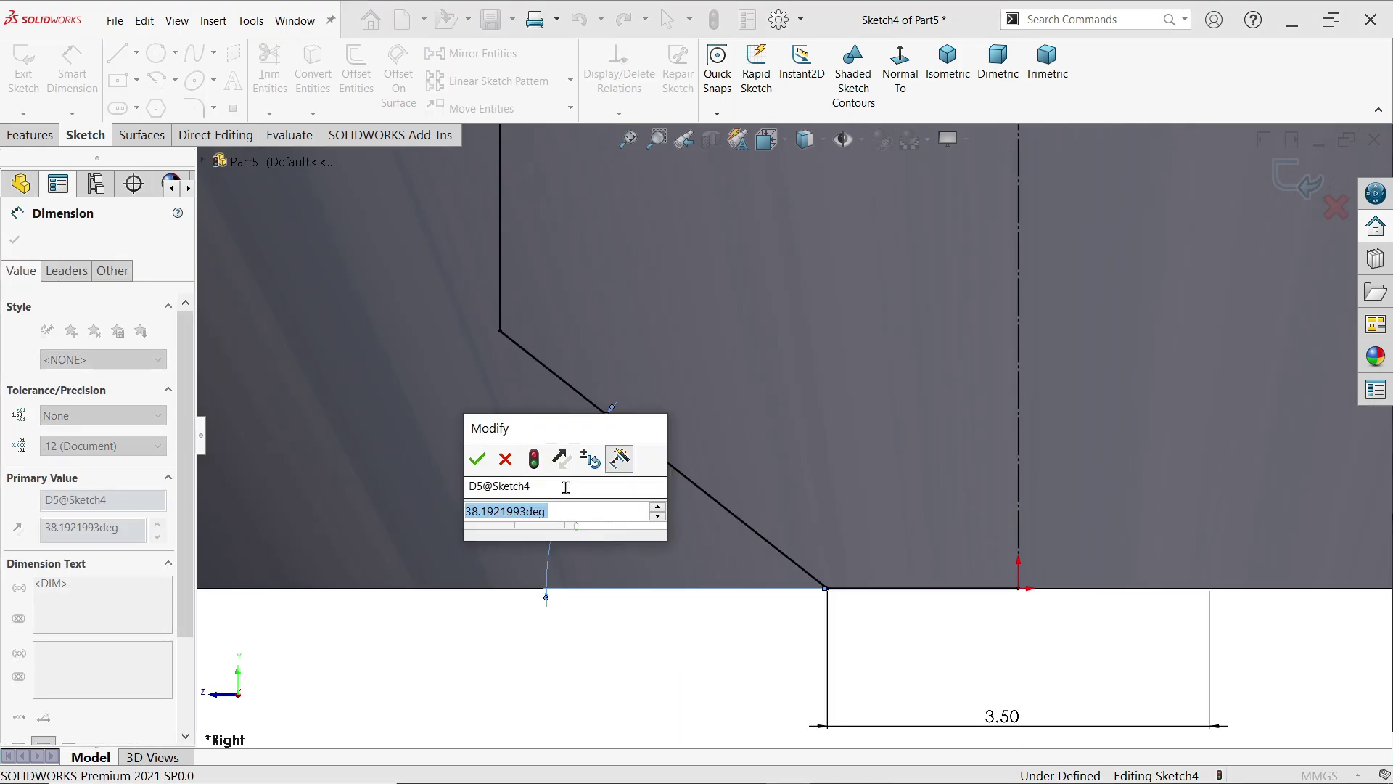
pyautogui.write('45')
pyautogui.press('Return')
pyautogui.scroll(8, 765, 482)
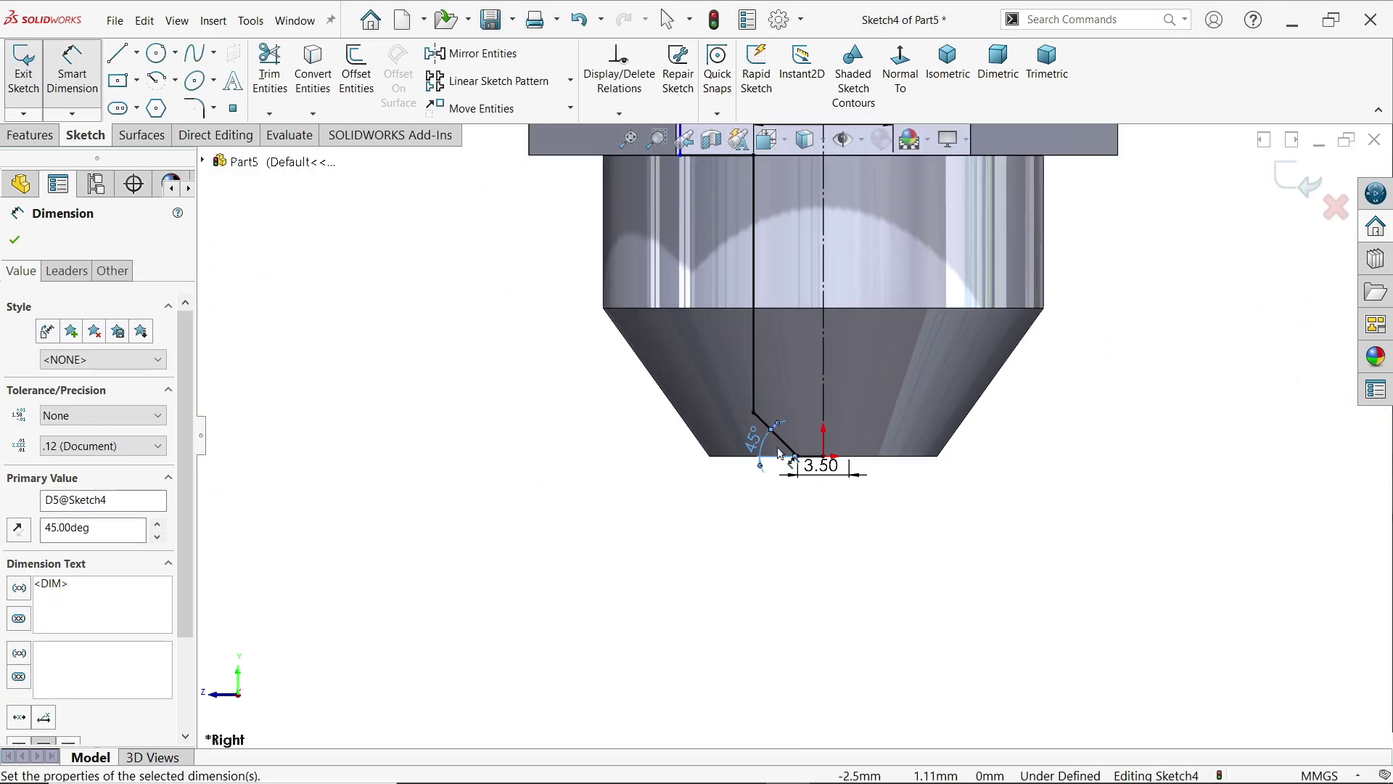
pyautogui.scroll(5, 781, 454)
pyautogui.scroll(-2, 781, 464)
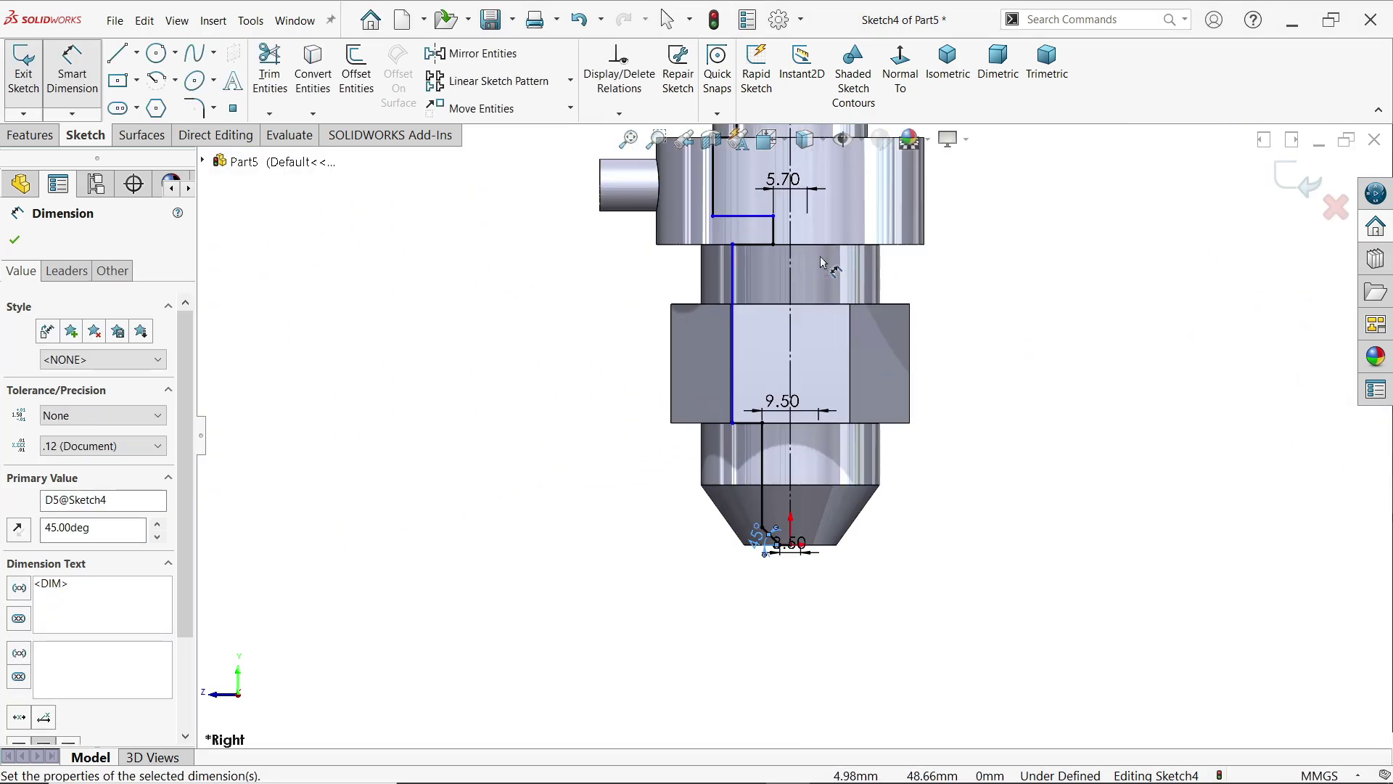
pyautogui.click(15, 240)
# Make the vertical bore line through the hexagon collinear with the uppermost vertical bore line
pyautogui.scroll(-2, 759, 324)
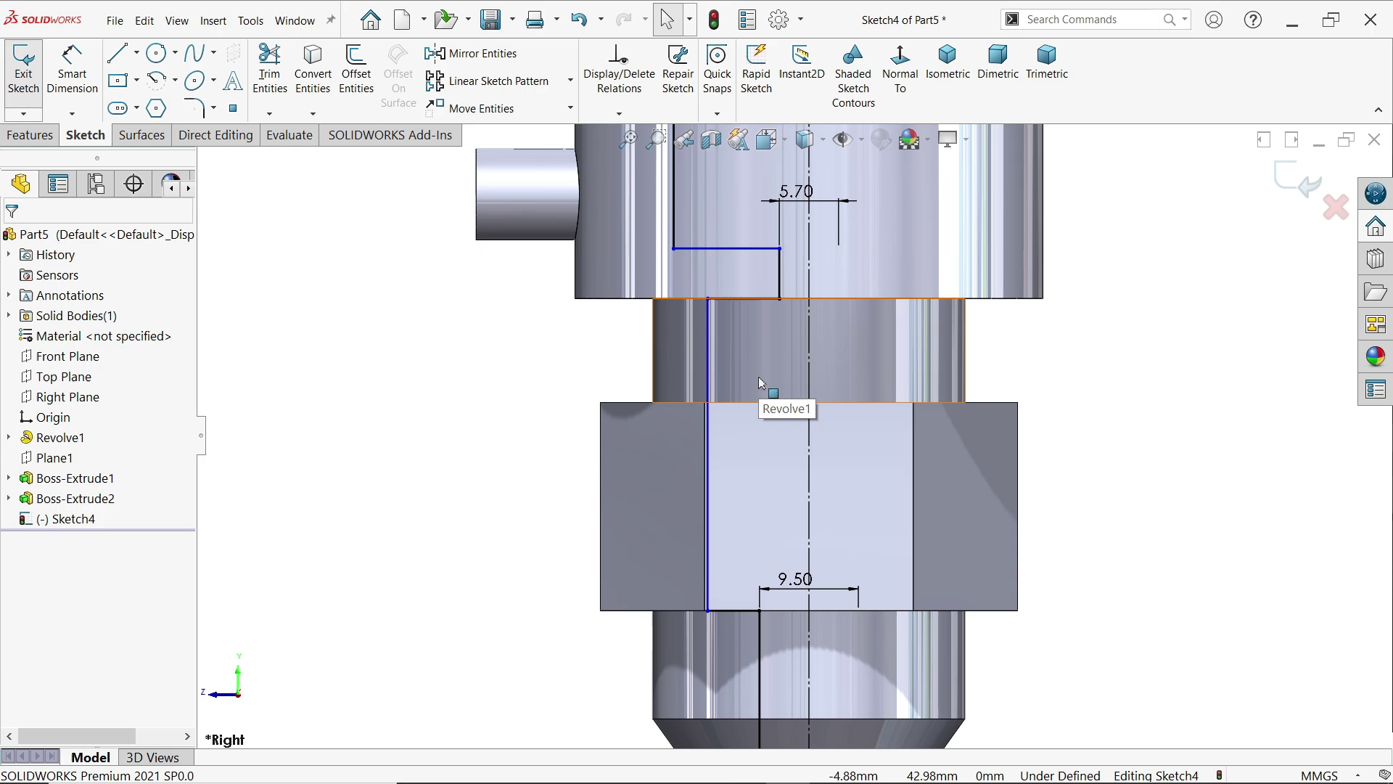
pyautogui.scroll(3, 759, 376)
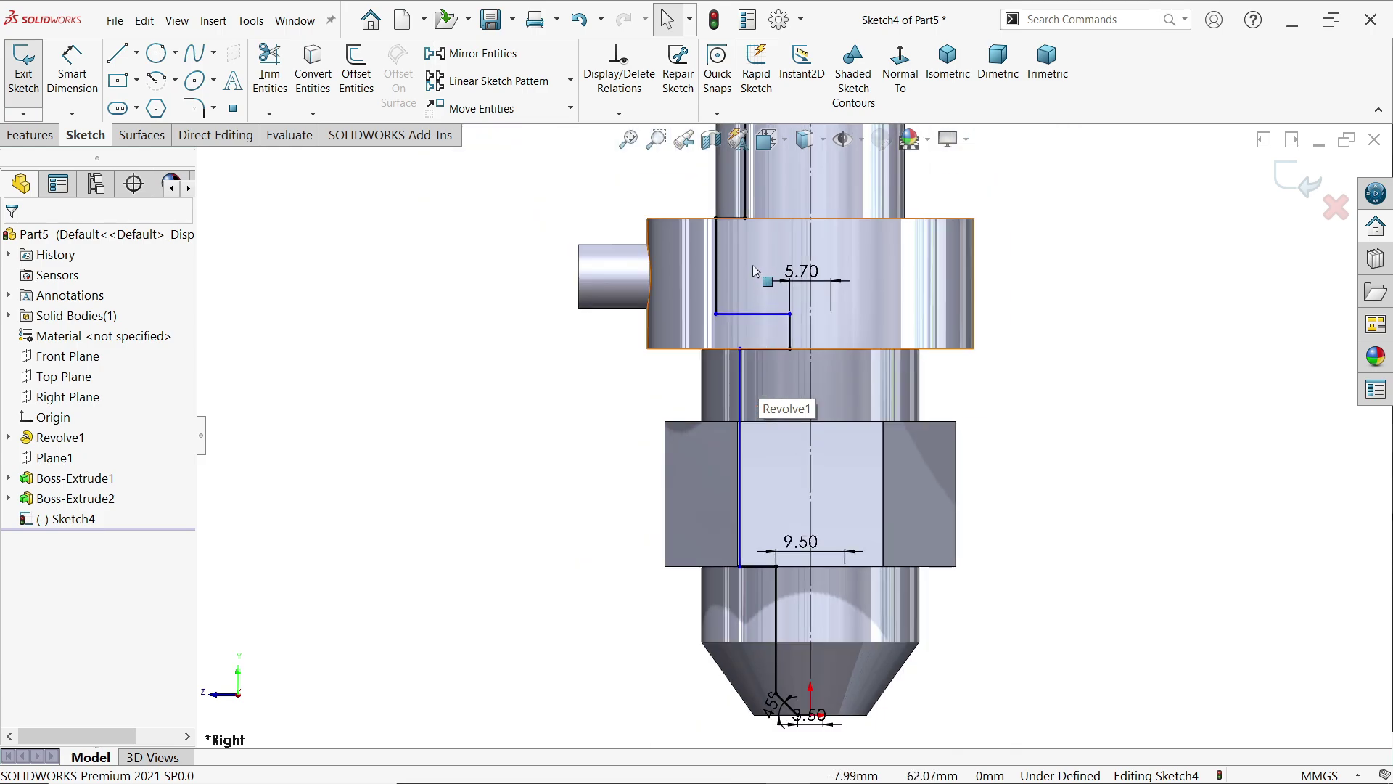
pyautogui.scroll(-1, 748, 227)
pyautogui.click(748, 200)
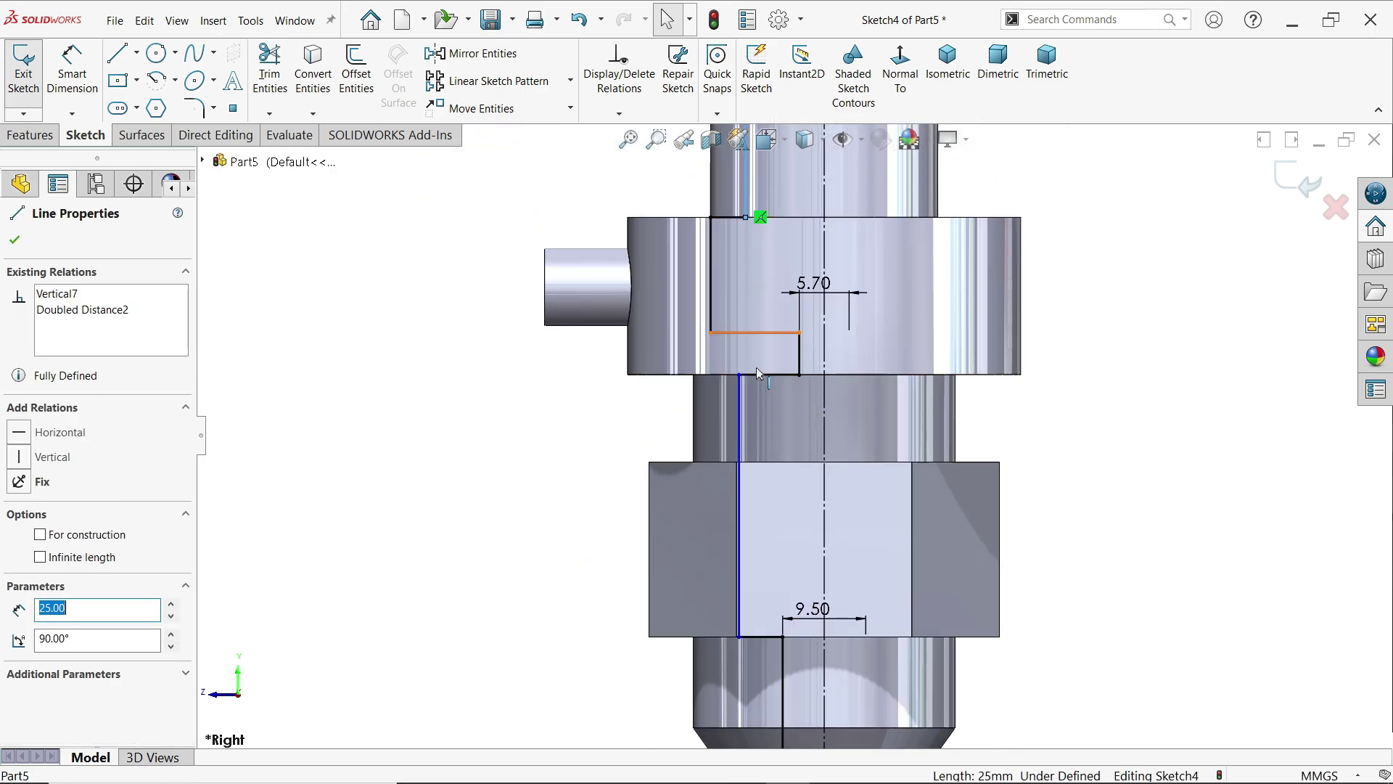
pyautogui.keyDown('ctrl'); pyautogui.click(739, 395); pyautogui.keyUp('ctrl')
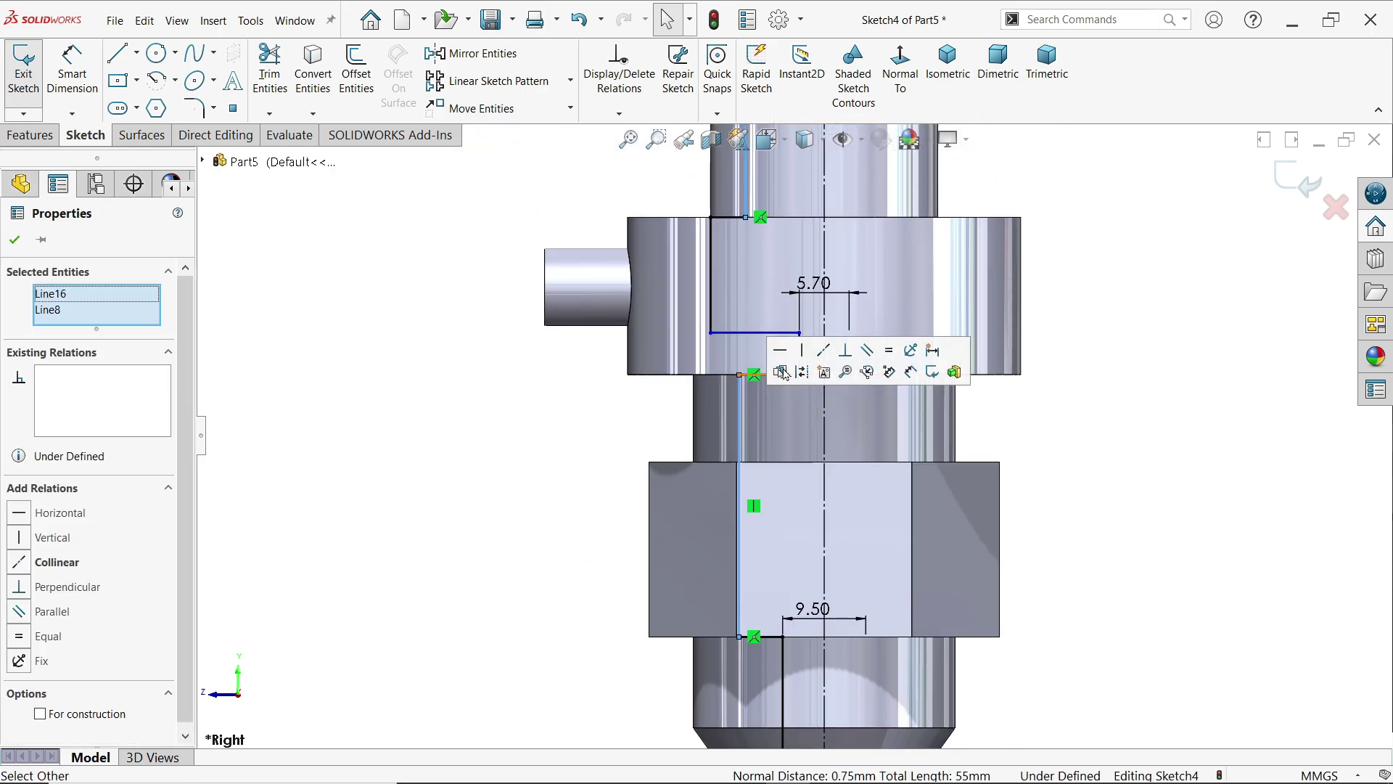
pyautogui.click(823, 350)
# Dimension the height of the vertical chamber line inside the collar as 16 mm
pyautogui.click(63, 65)
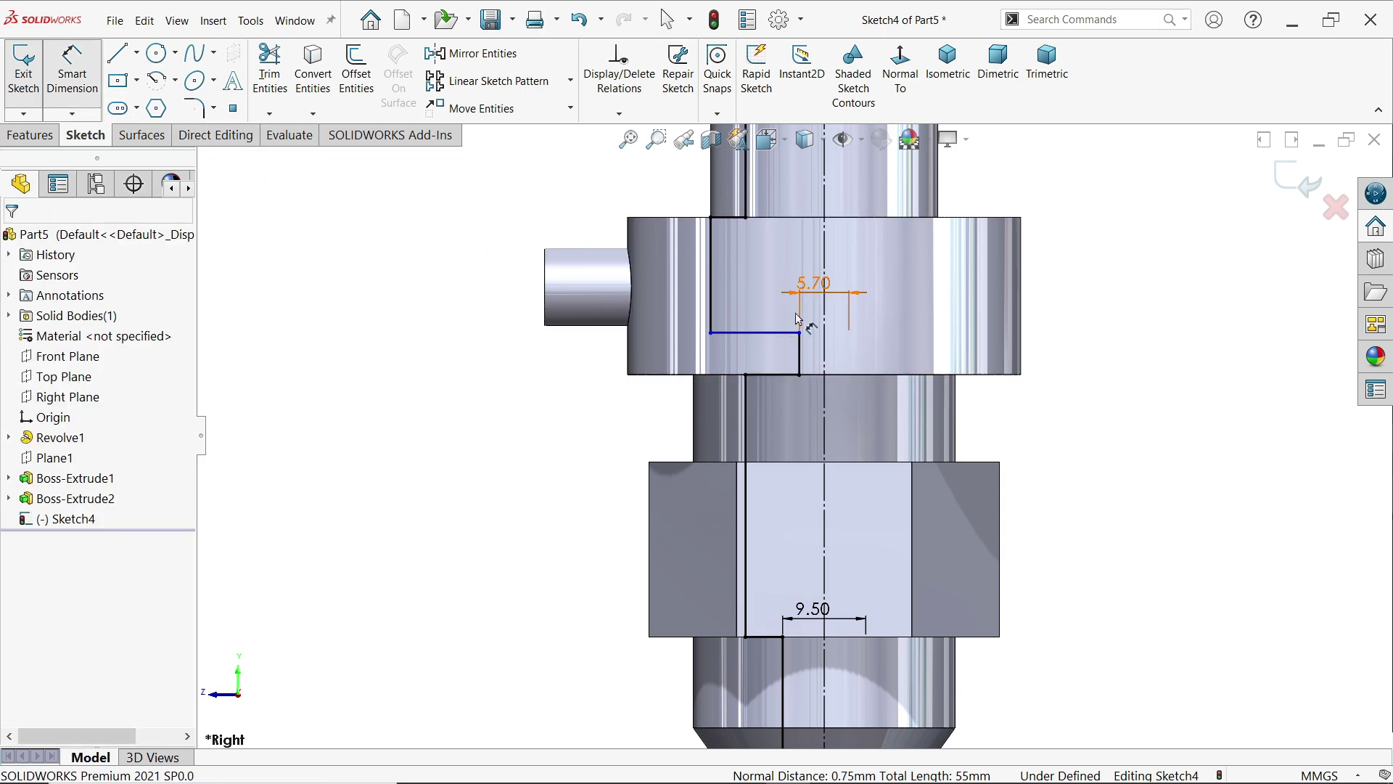
pyautogui.click(711, 285)
pyautogui.click(468, 280)
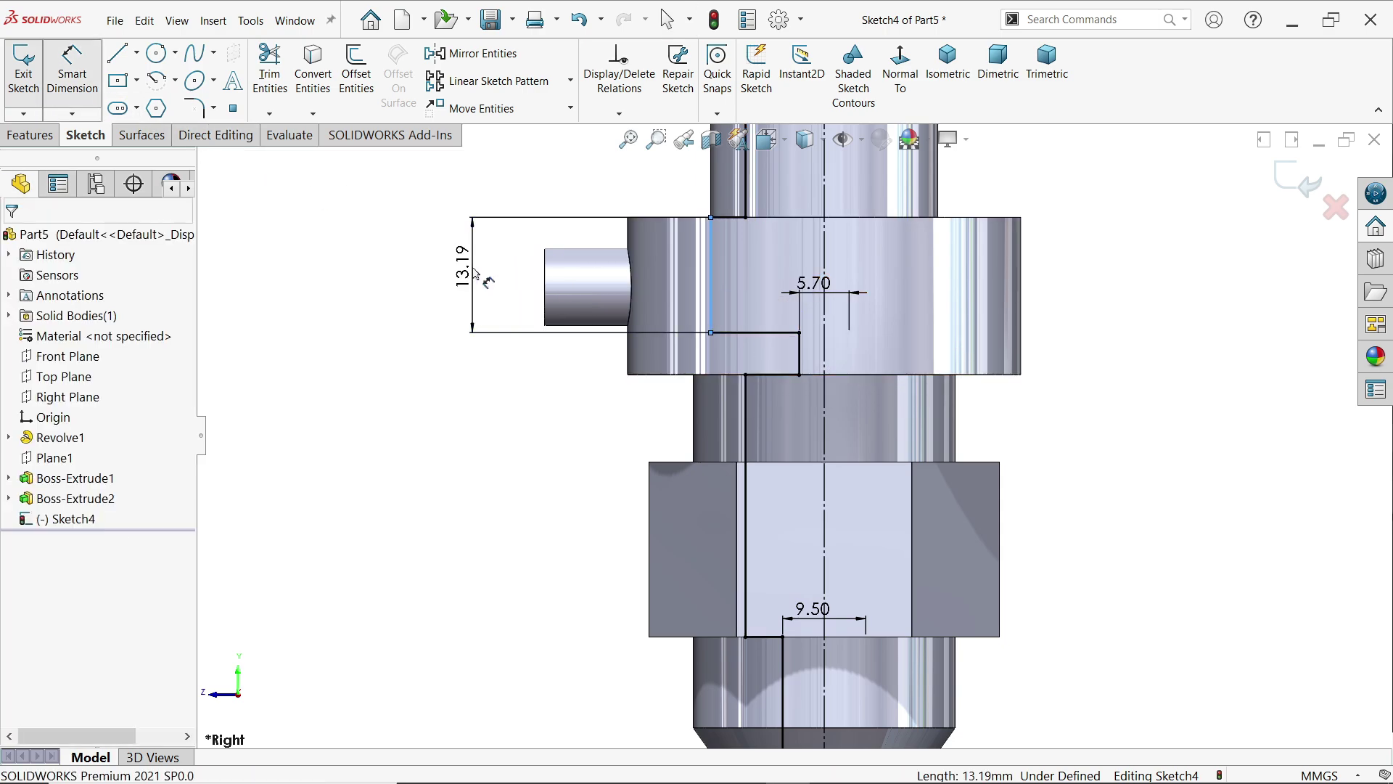
pyautogui.write('16')
pyautogui.press('Return')
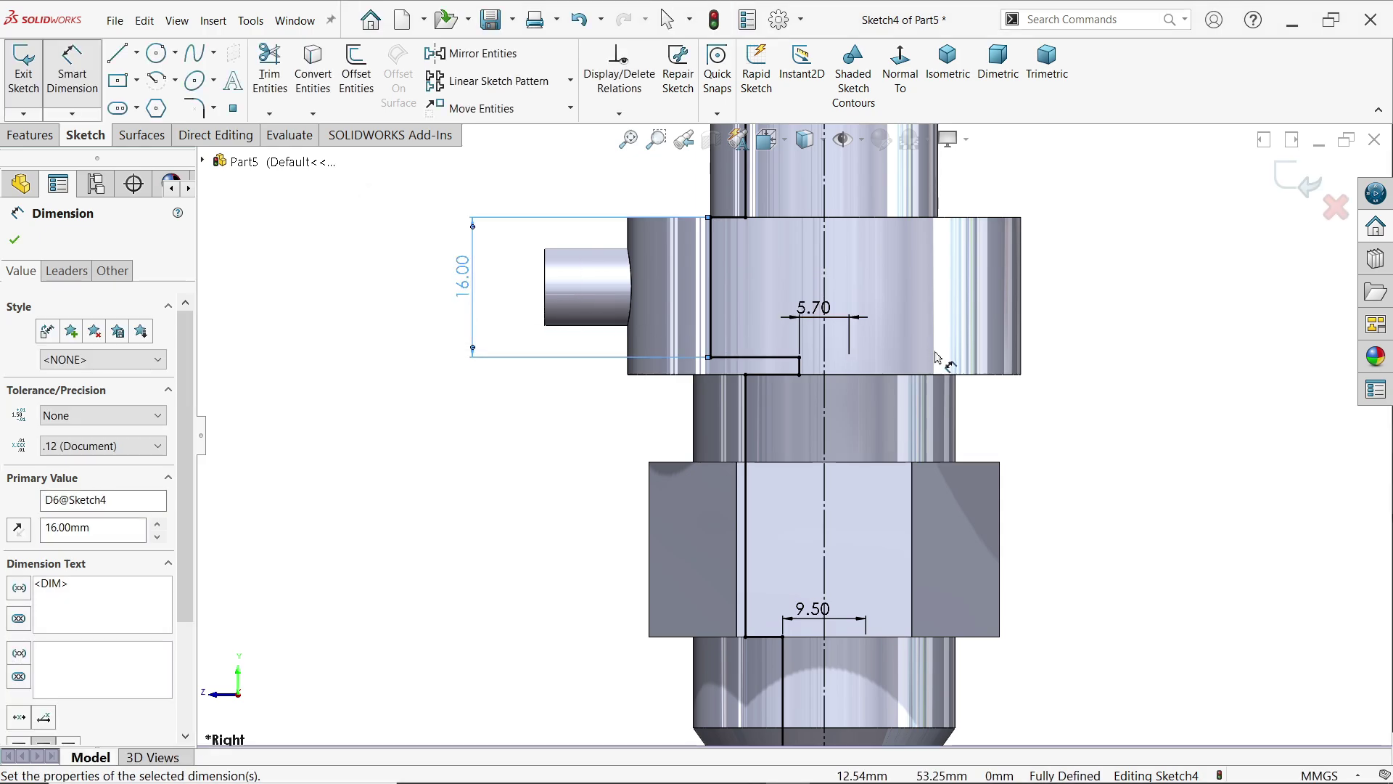
# Cut-revolve the bore profile 360 degrees around the centerline, letting the open sketch close automatically and keeping all bodies
pyautogui.click(30, 135)
pyautogui.click(380, 82)
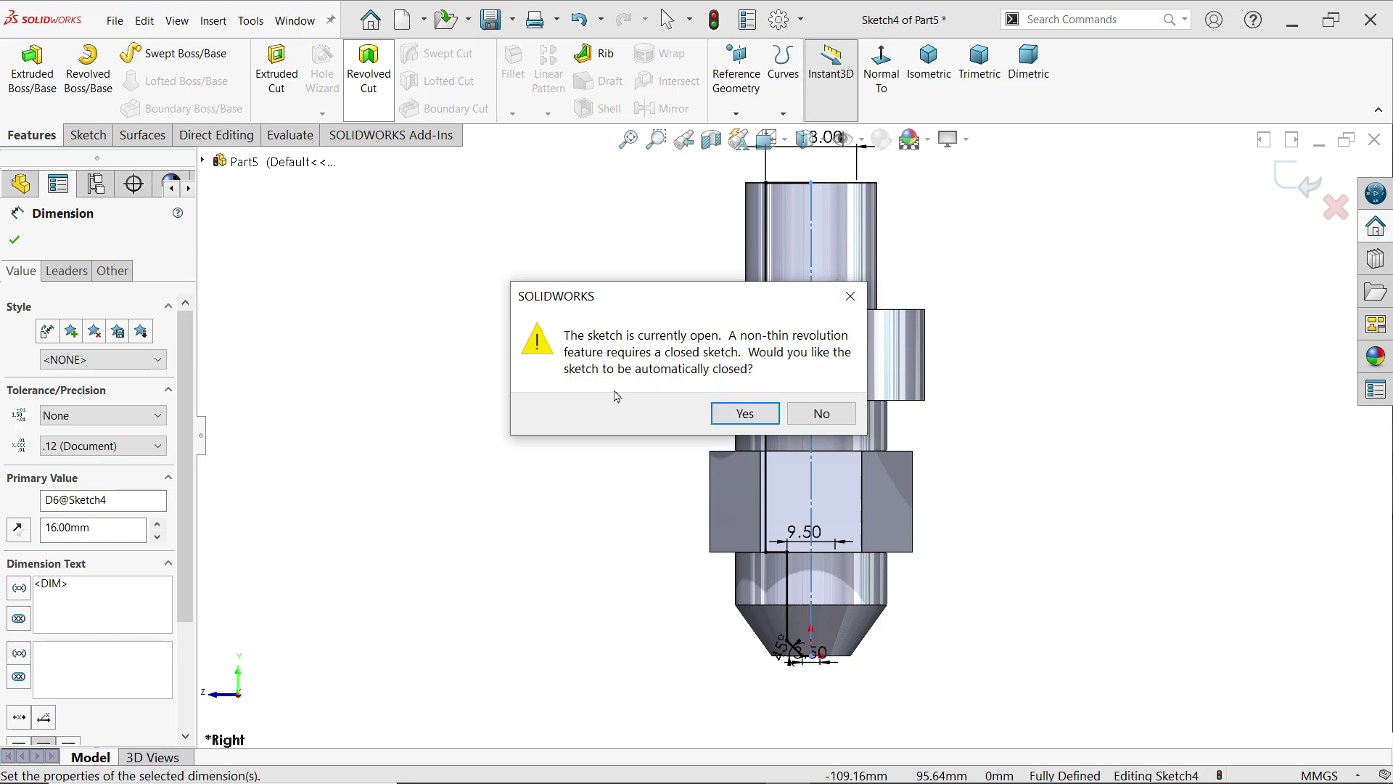
pyautogui.click(746, 413)
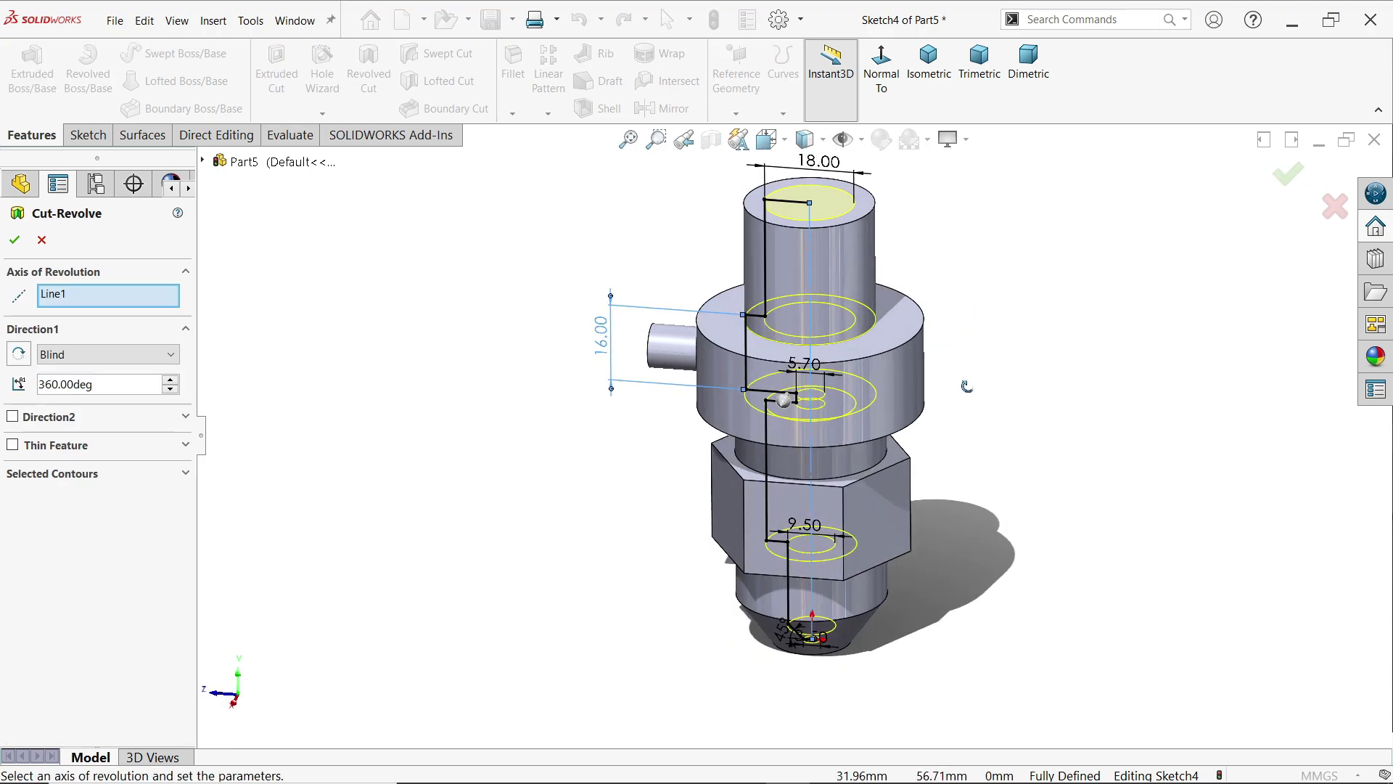
pyautogui.scroll(-3, 779, 292)
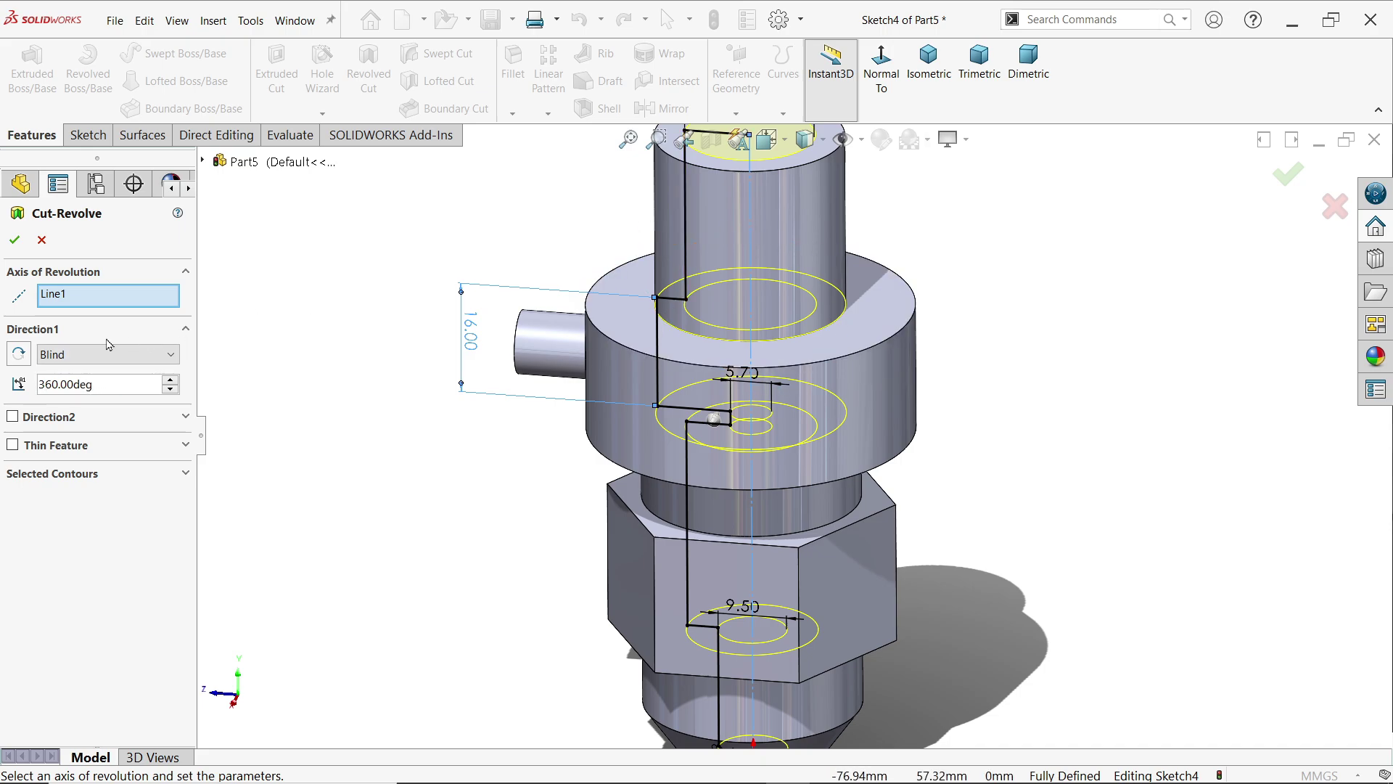
pyautogui.hotkey('ctrl', '8')
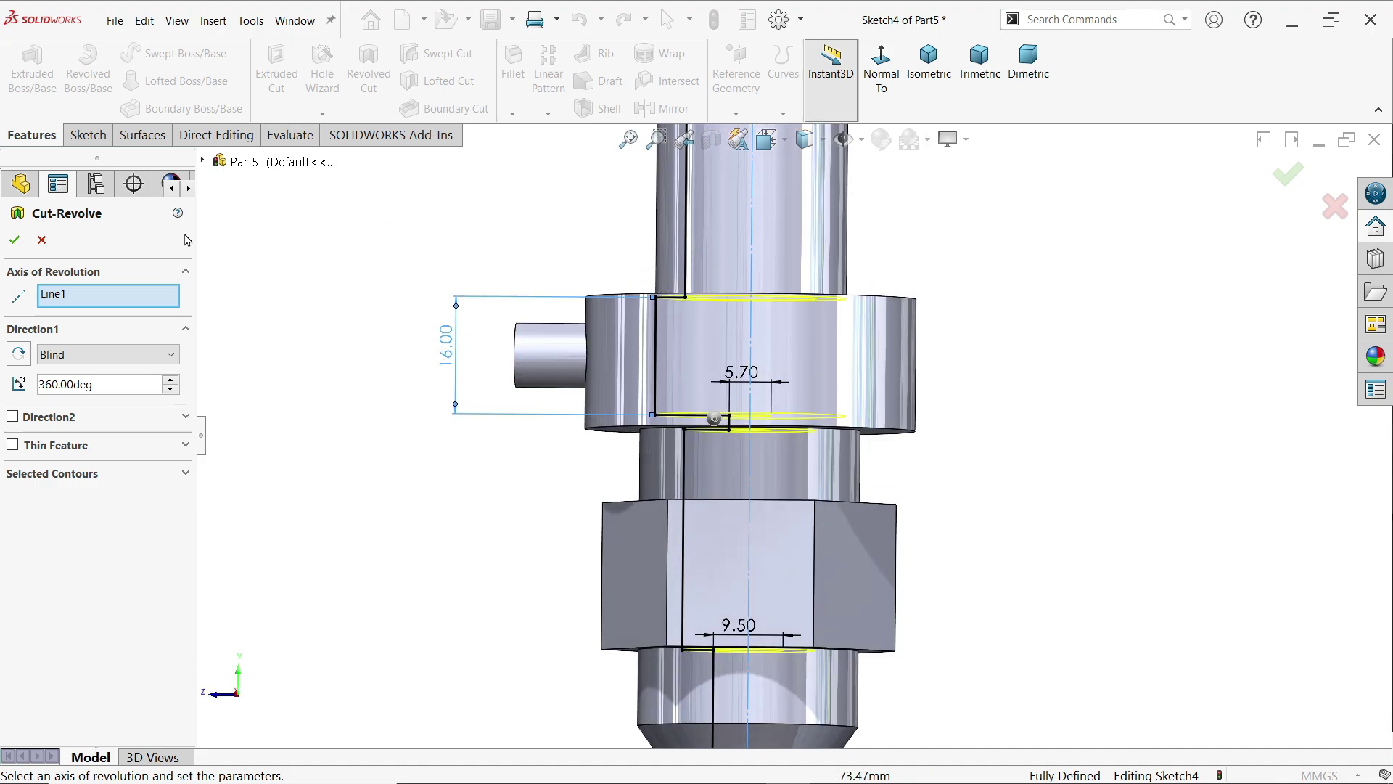
pyautogui.click(18, 240)
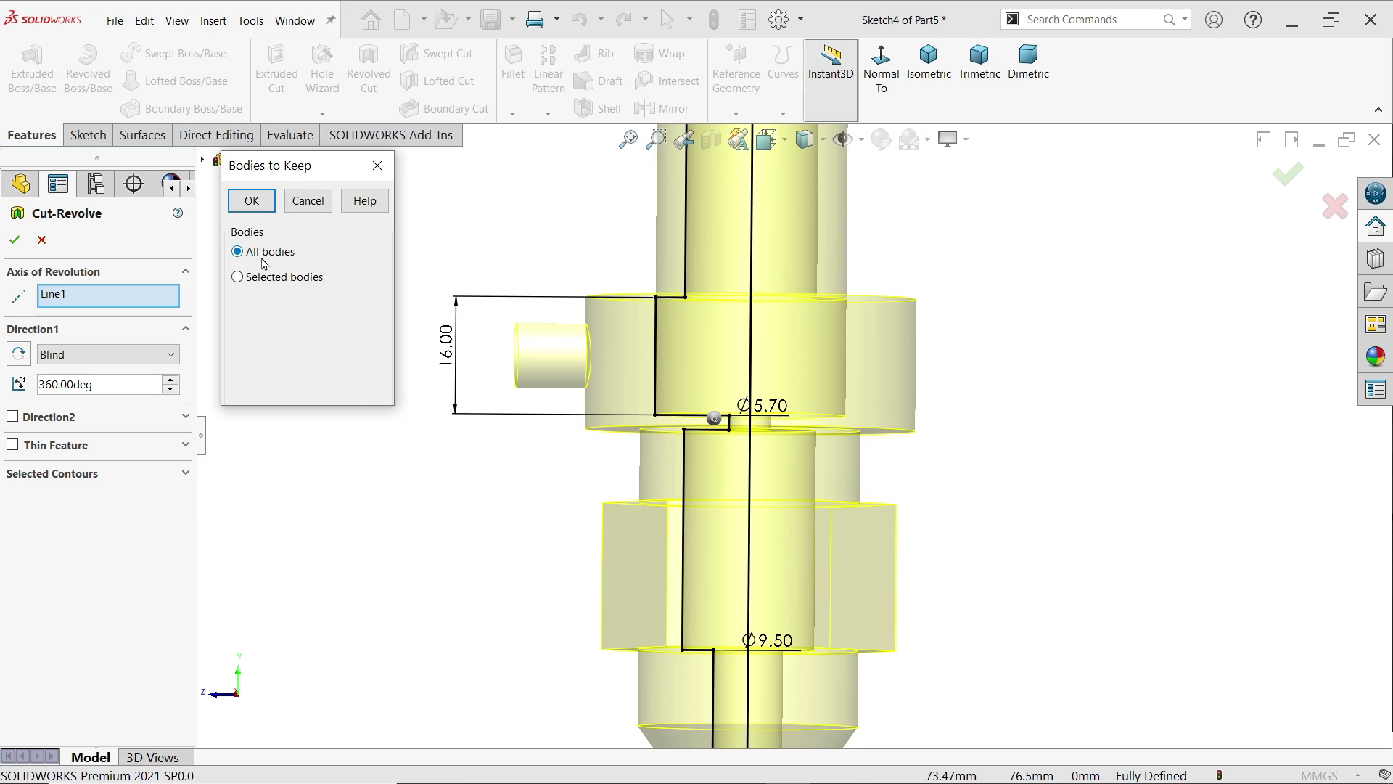
pyautogui.click(264, 201)
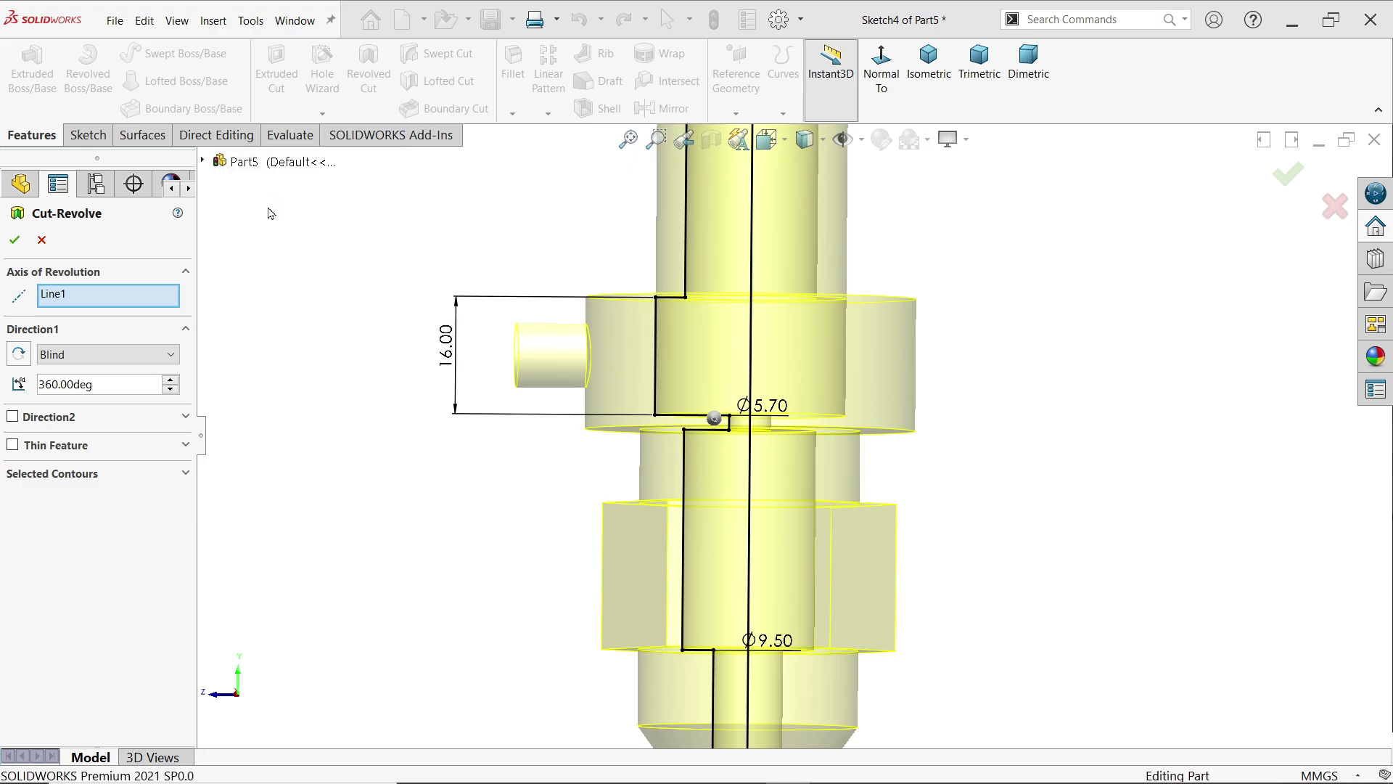
# Create a planar section view of the nozzle through the Right Plane with zero offset
pyautogui.press('f')
pyautogui.moveTo(1054, 271); pyautogui.dragTo(986, 436, button='middle')
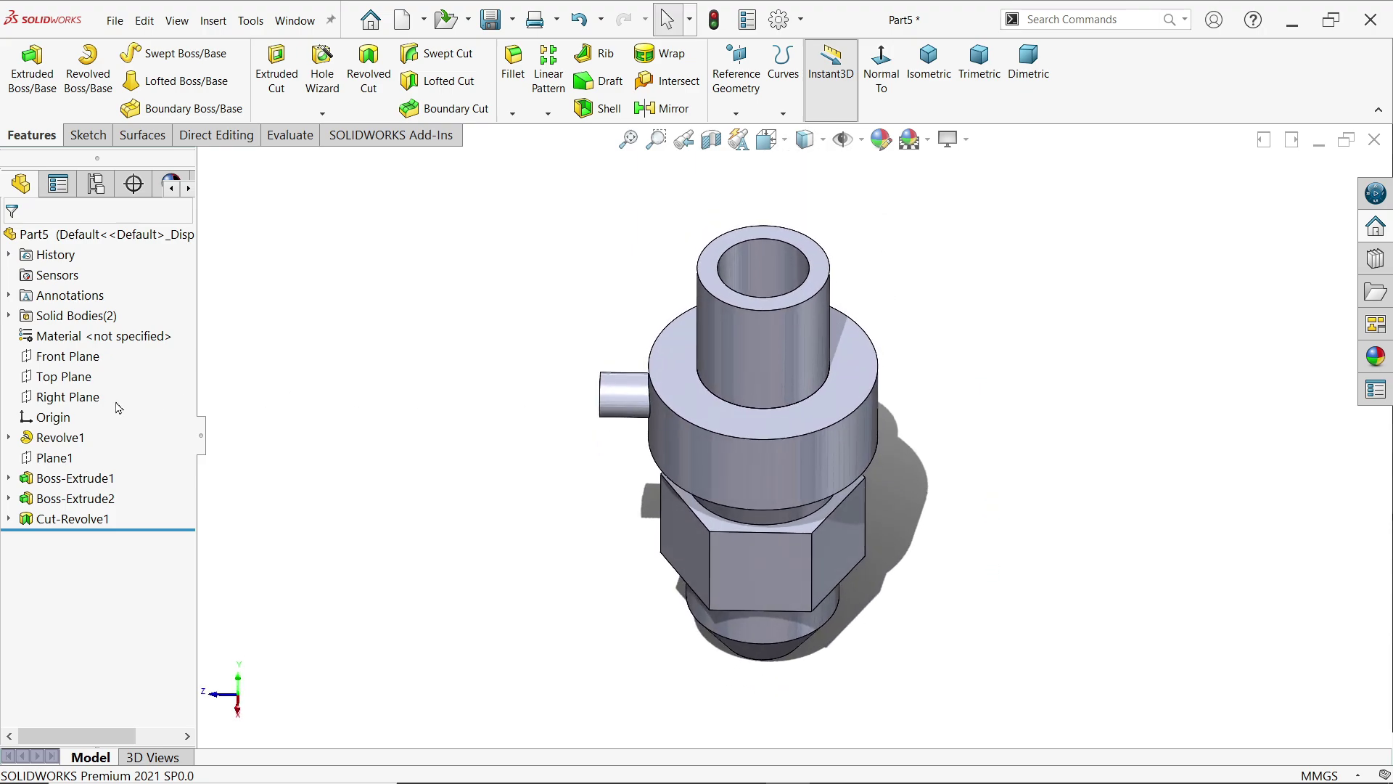
pyautogui.click(76, 398)
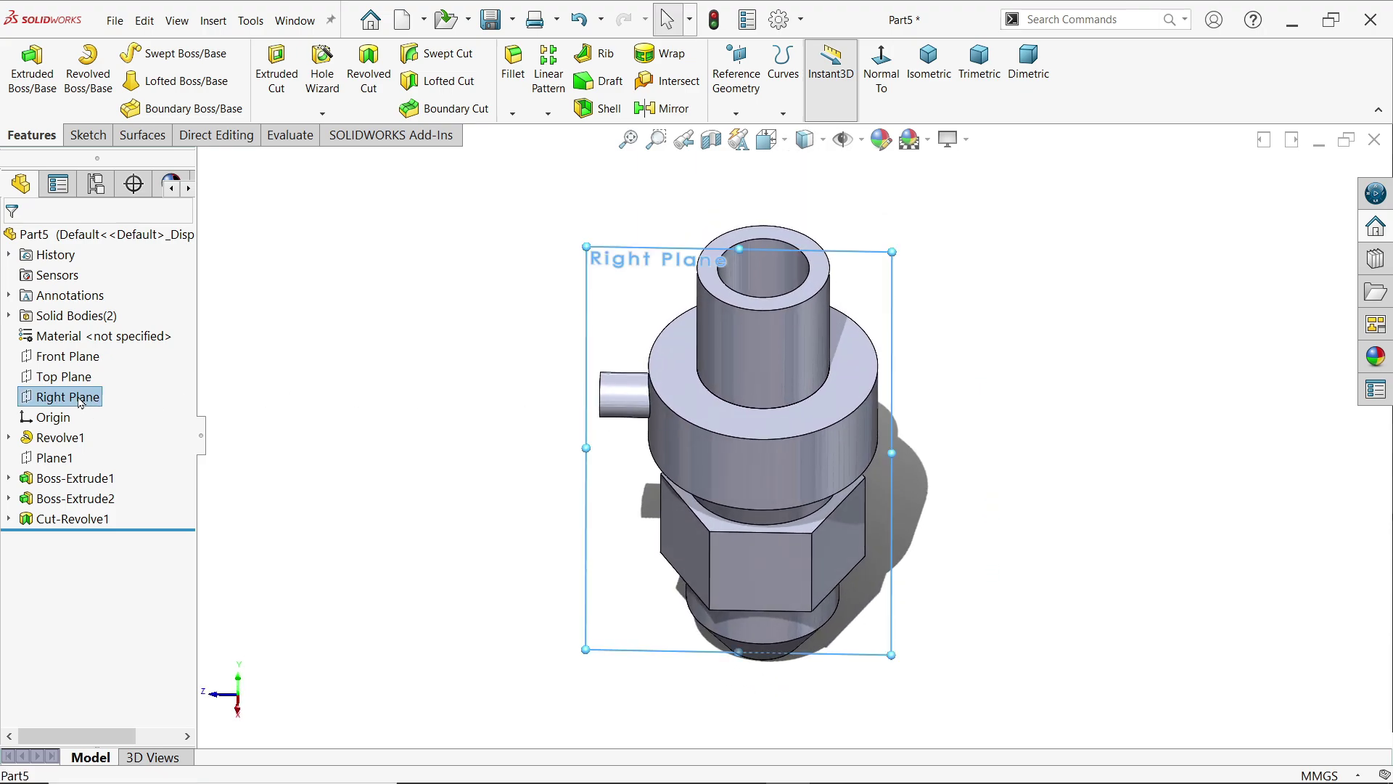
pyautogui.click(711, 139)
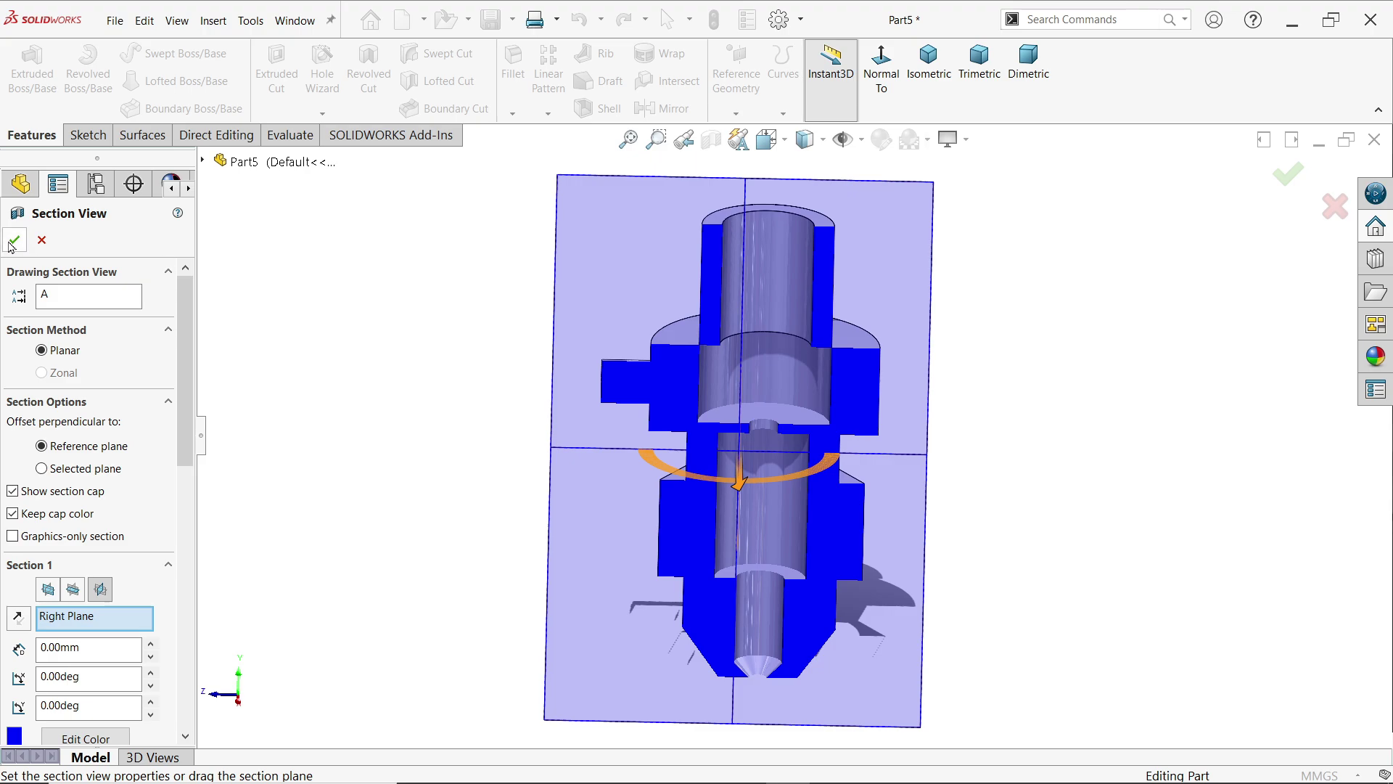
pyautogui.click(13, 241)
pyautogui.scroll(-5, 824, 438)
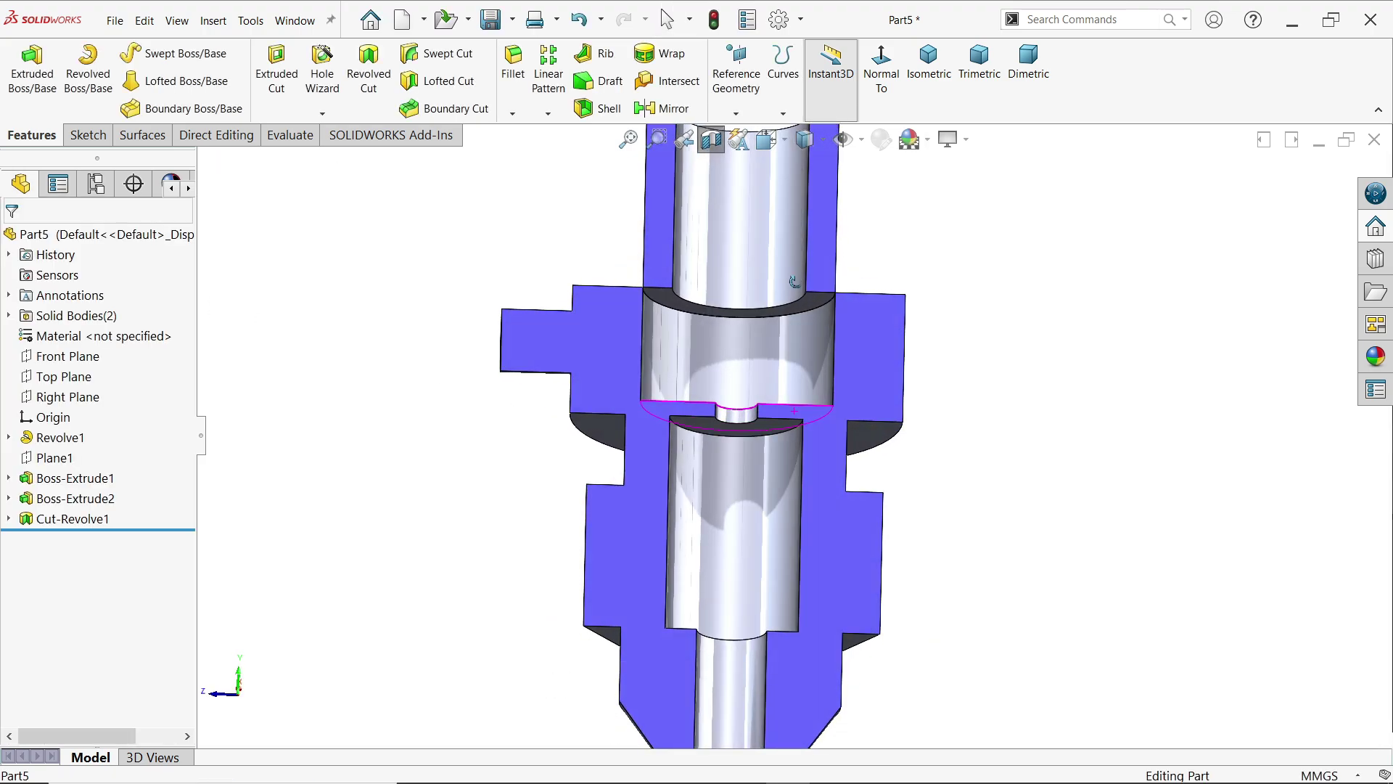
# Start a sketch on the side stub's end face and draw a concentric circle about 7.4 mm in diameter
pyautogui.moveTo(794, 282); pyautogui.dragTo(711, 384, button='middle')
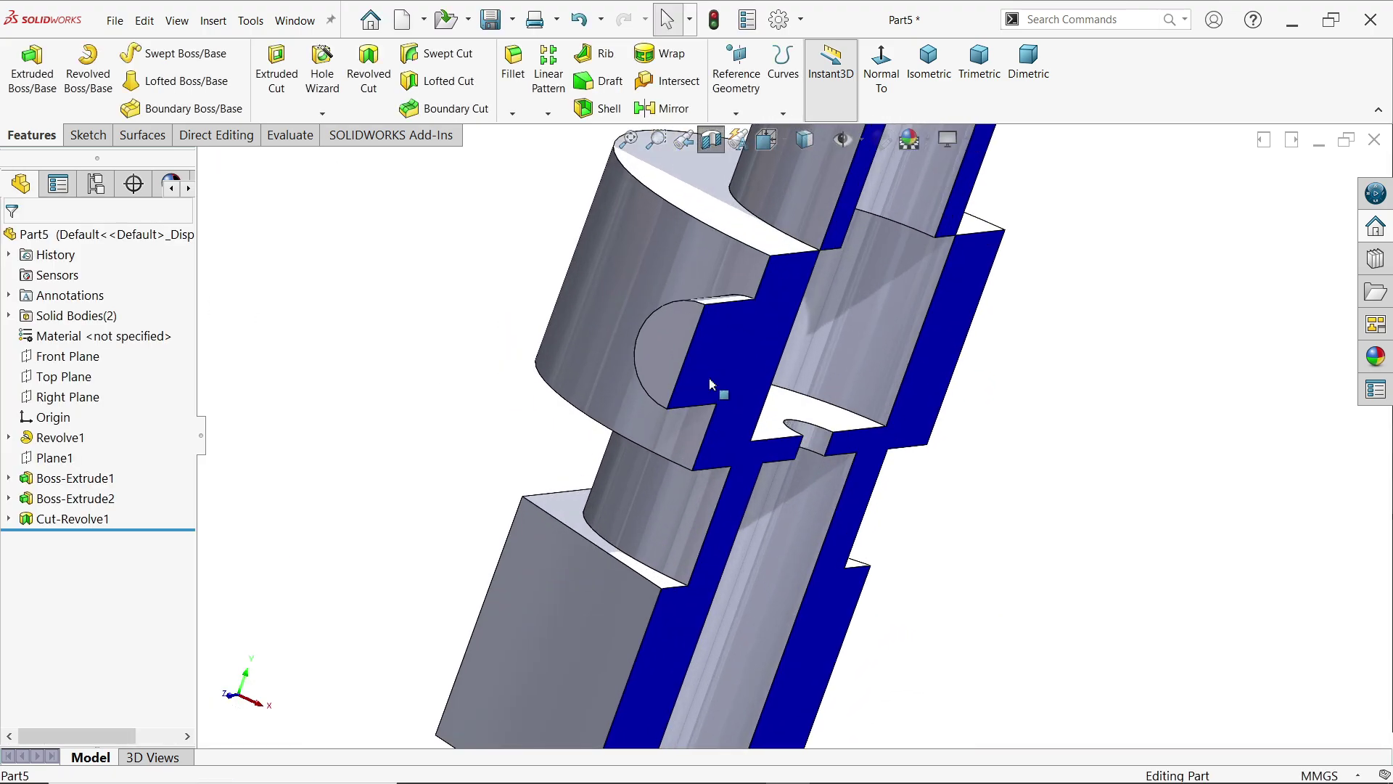
pyautogui.click(669, 342)
pyautogui.click(735, 309)
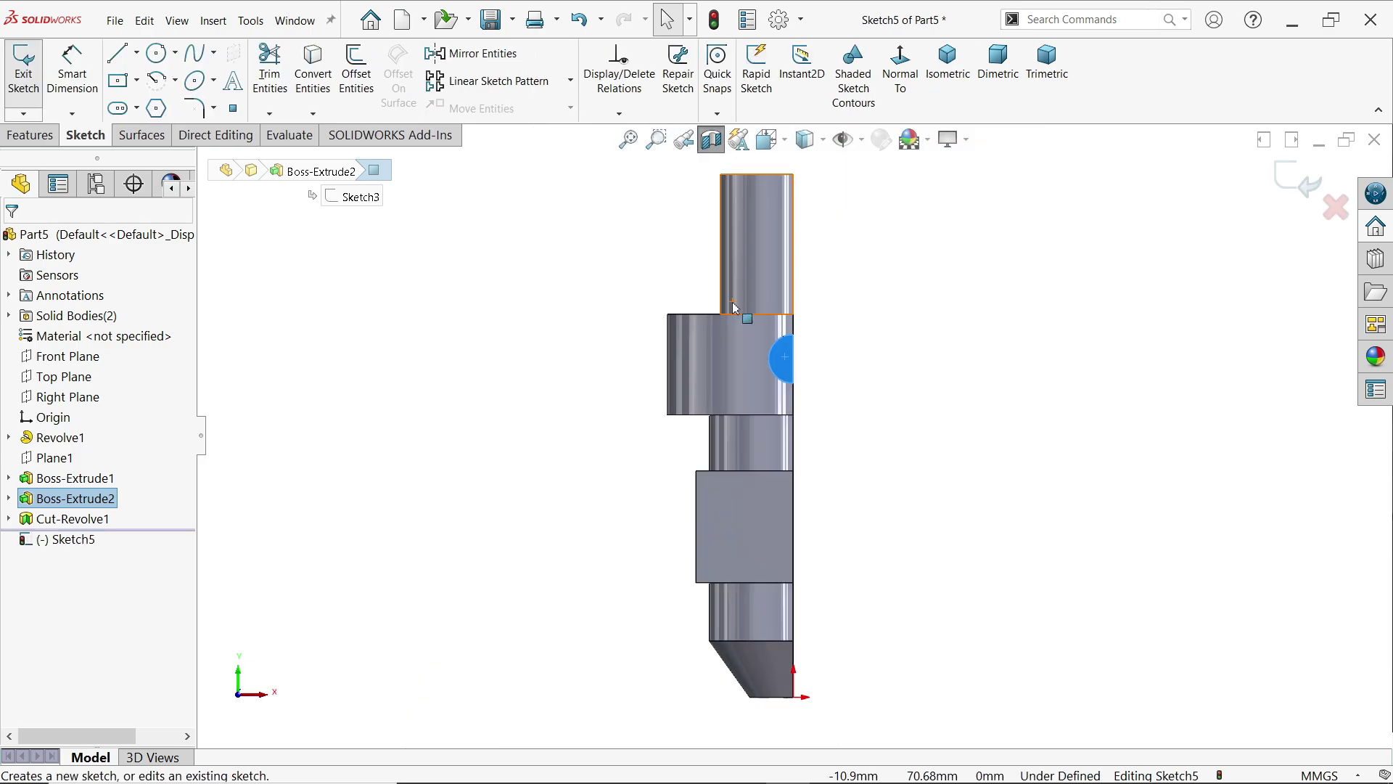
pyautogui.scroll(-5, 814, 333)
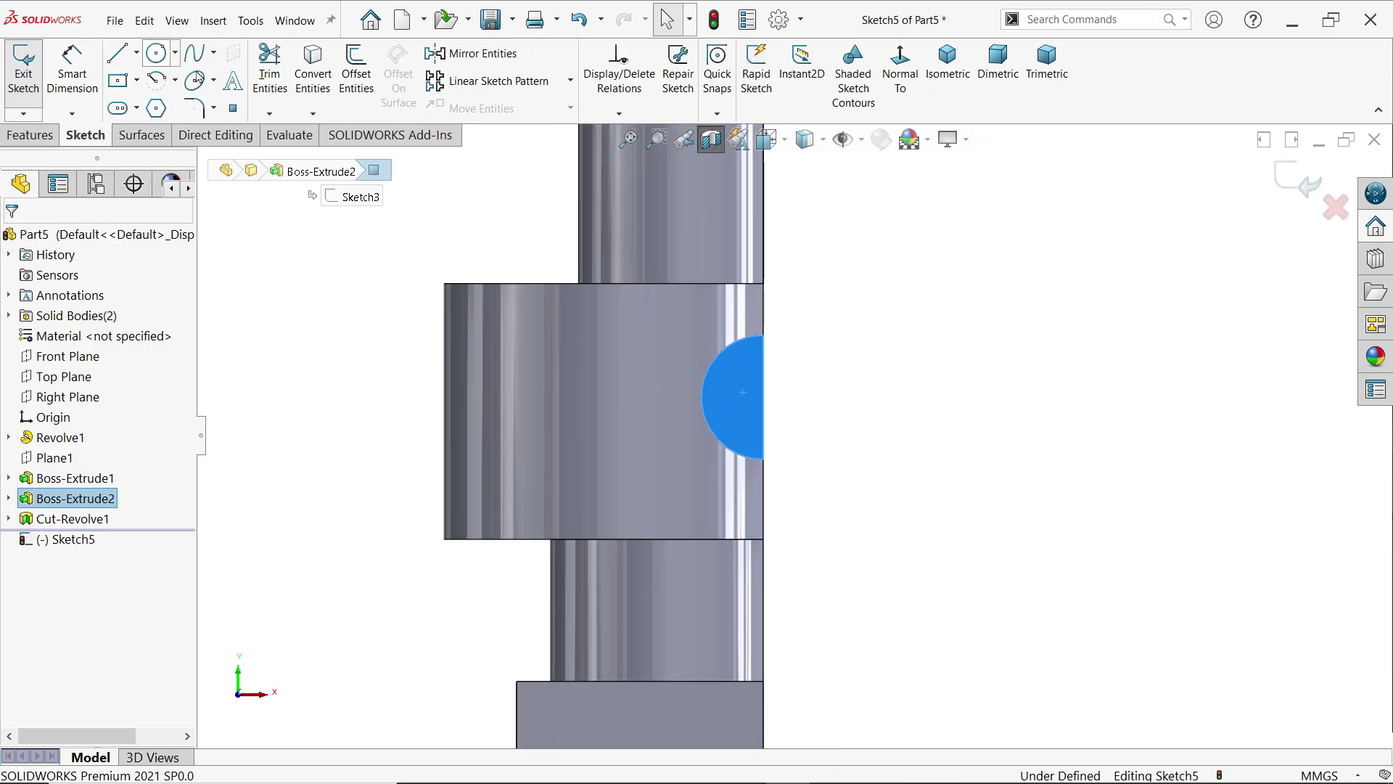
pyautogui.click(156, 52)
pyautogui.scroll(-5, 771, 406)
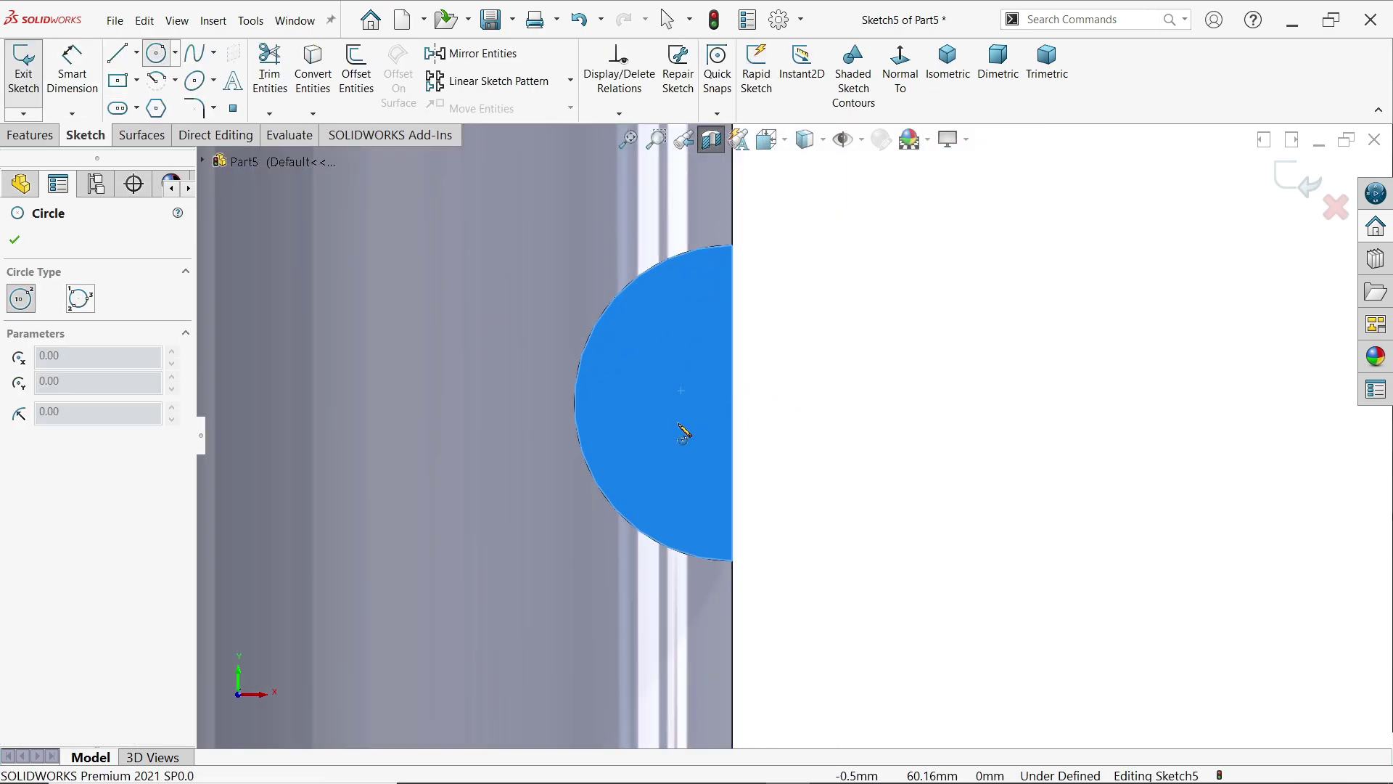
pyautogui.click(733, 404)
pyautogui.click(605, 363)
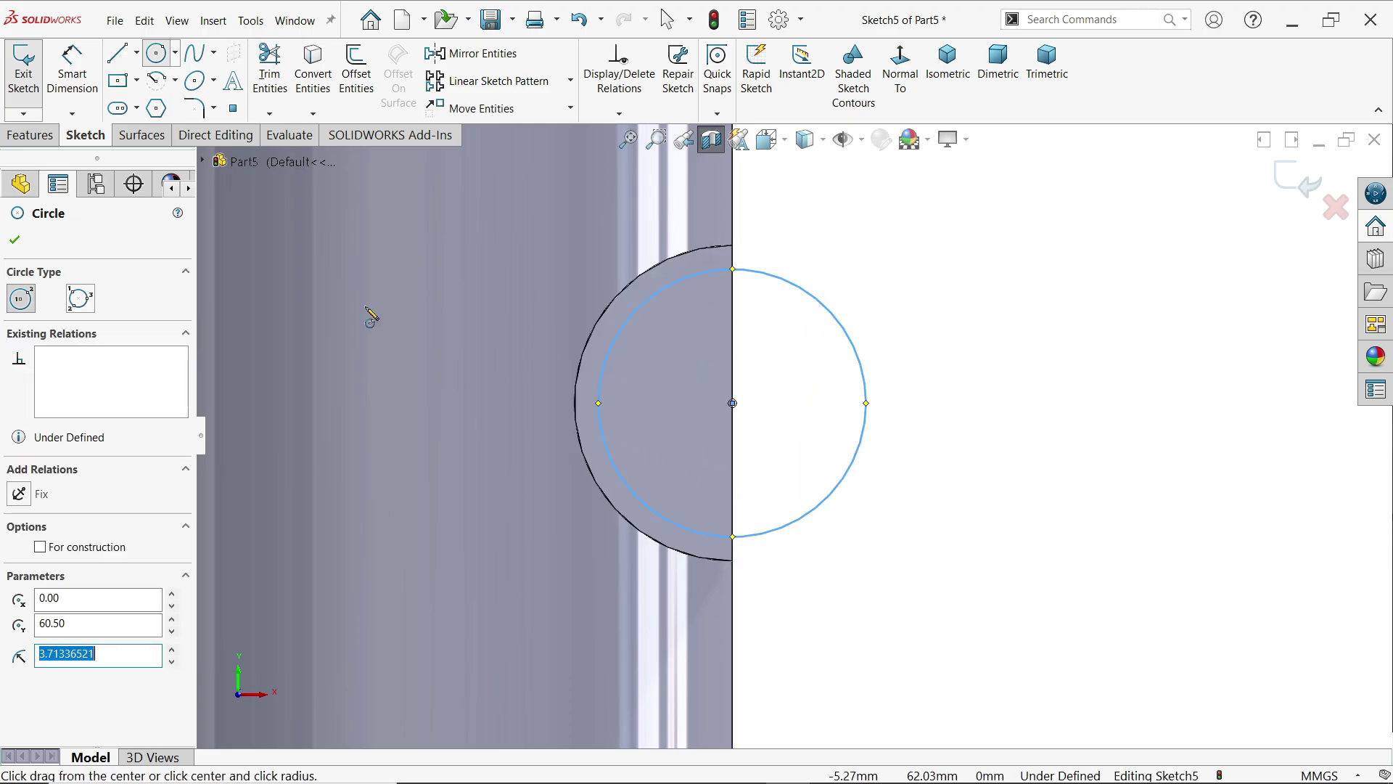
# Dimension the circle on the side stub's end face as 6 mm in diameter
pyautogui.click(75, 84)
pyautogui.click(613, 367)
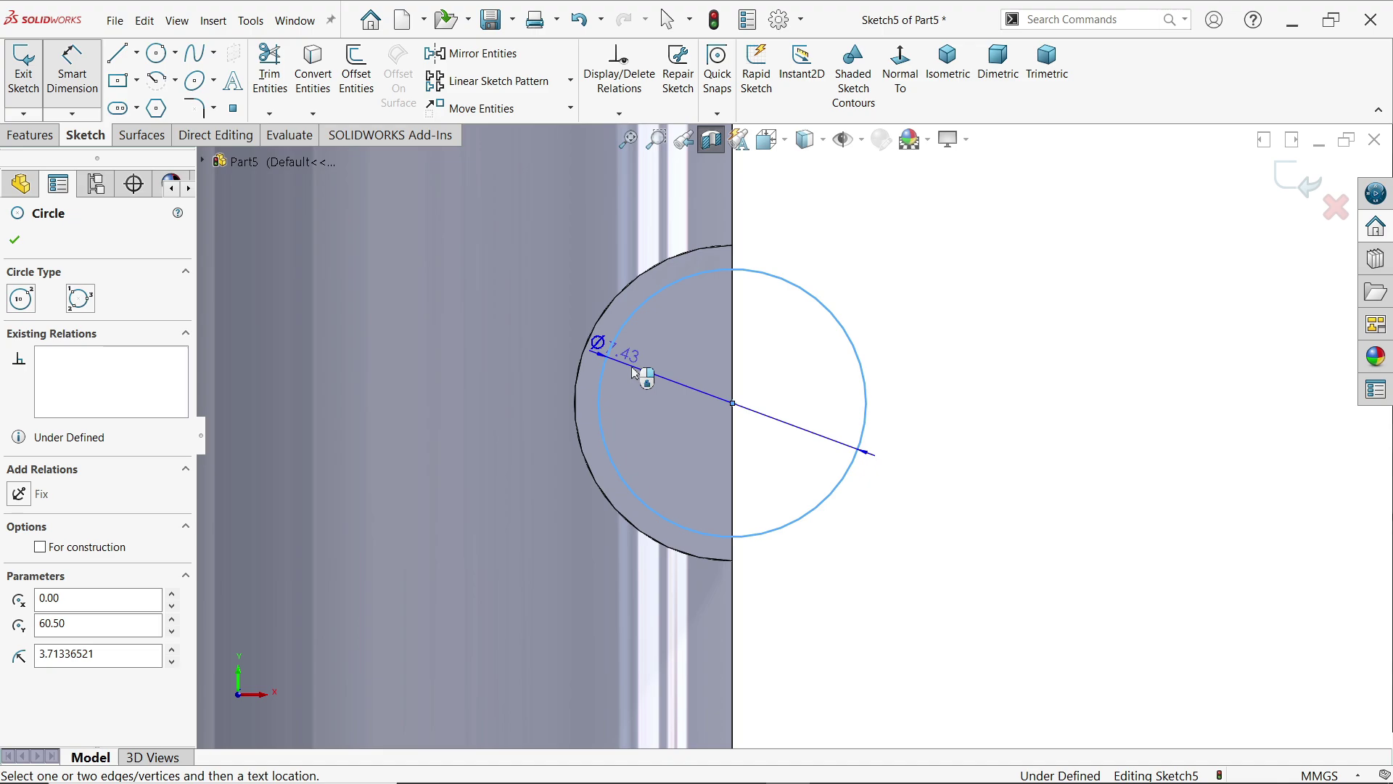
pyautogui.click(636, 374)
pyautogui.write('6')
pyautogui.press('Return')
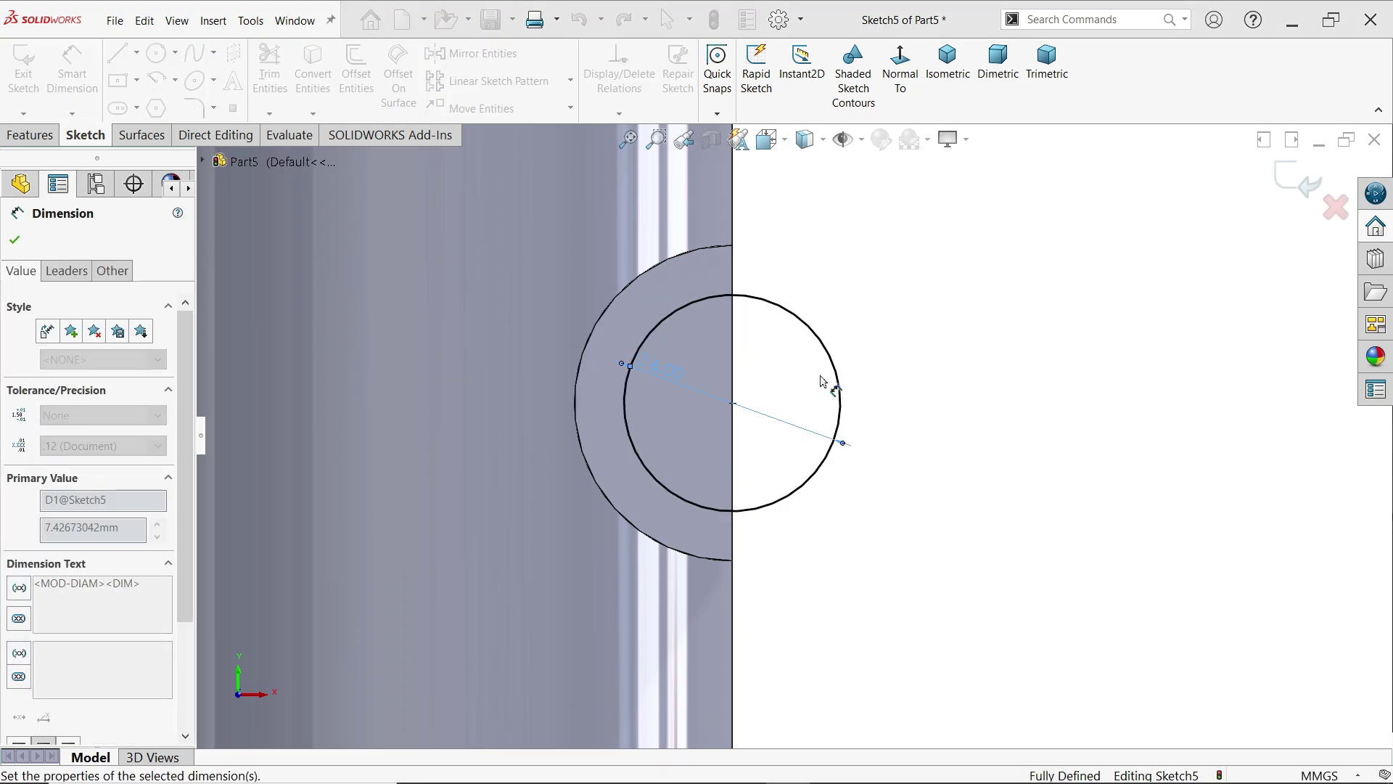
# Cut-extrude the 6 mm circle through the side stub into the collar chamber with the Up To Next end condition
pyautogui.scroll(5, 844, 377)
pyautogui.moveTo(844, 377); pyautogui.dragTo(799, 442, button='middle')
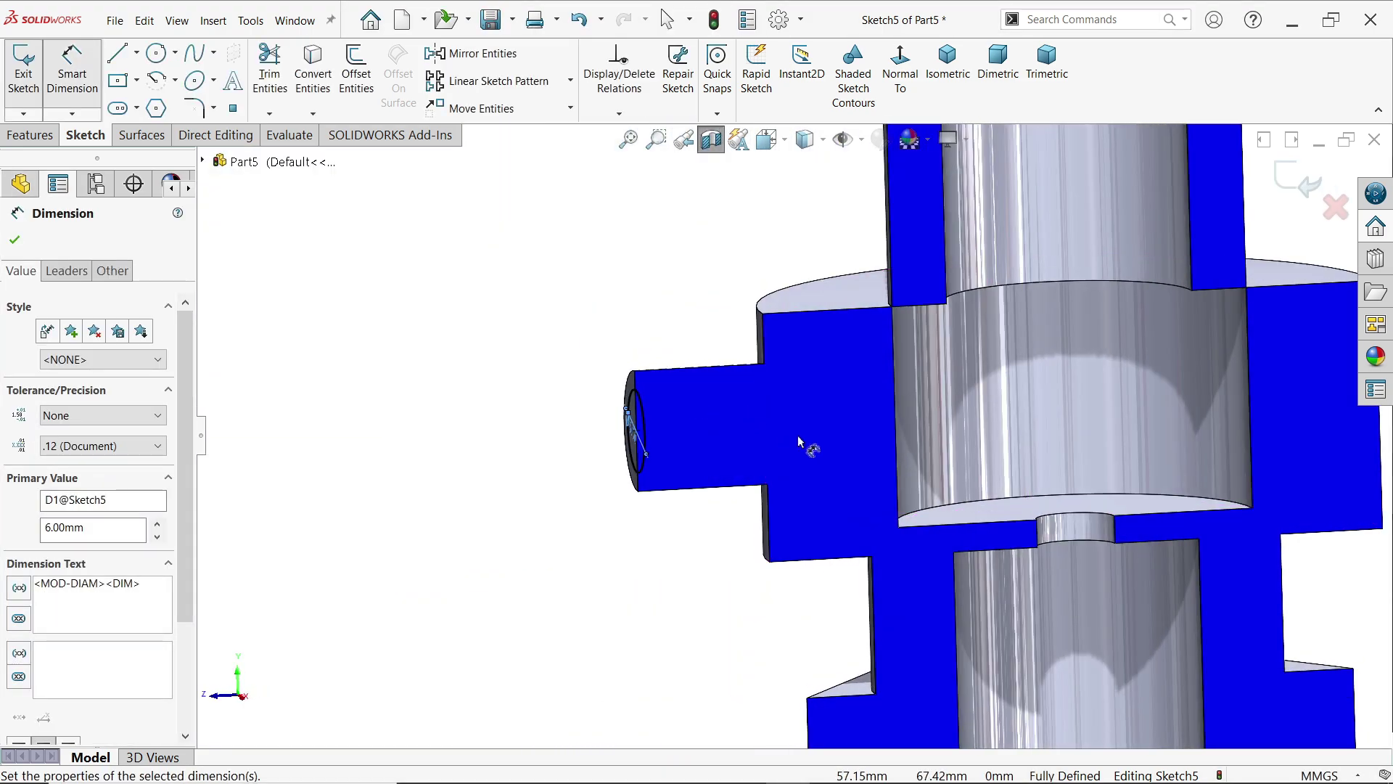
pyautogui.click(30, 135)
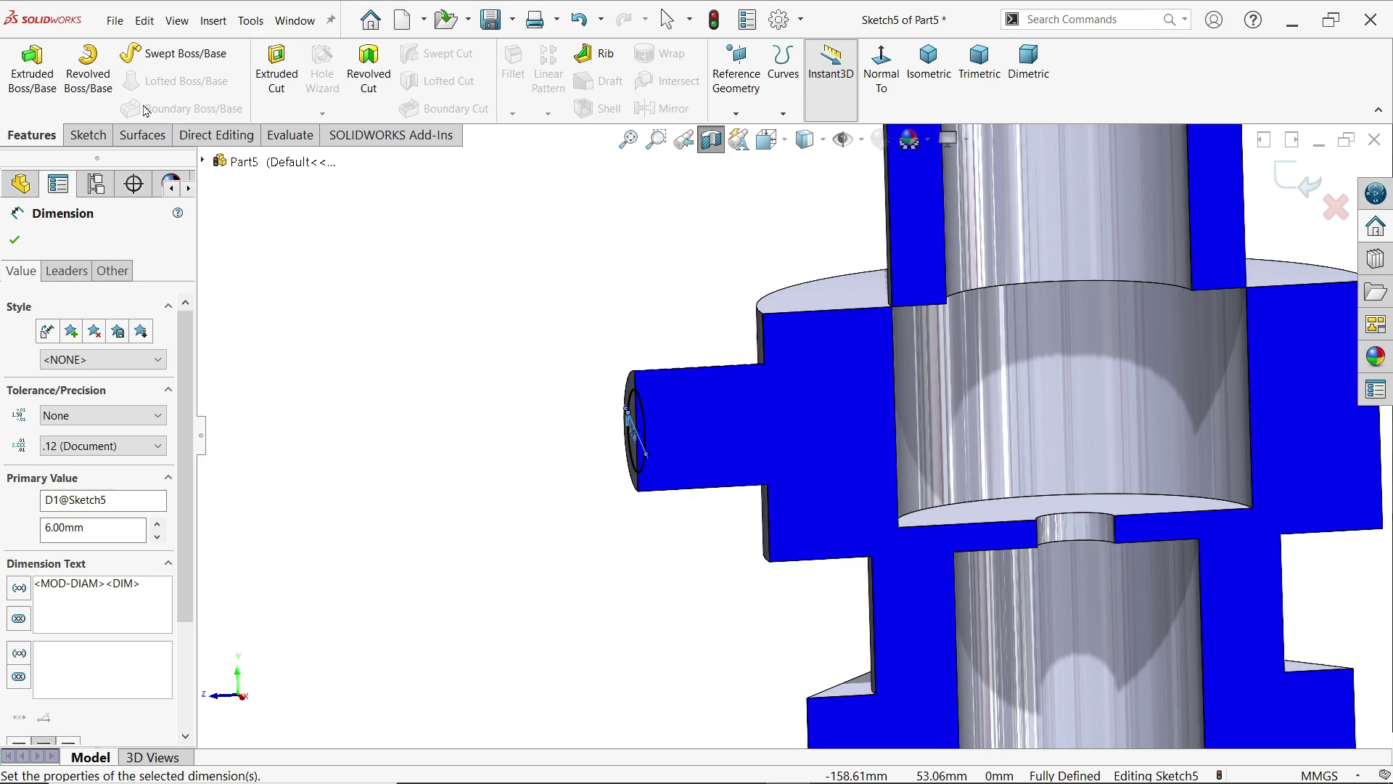
pyautogui.click(276, 80)
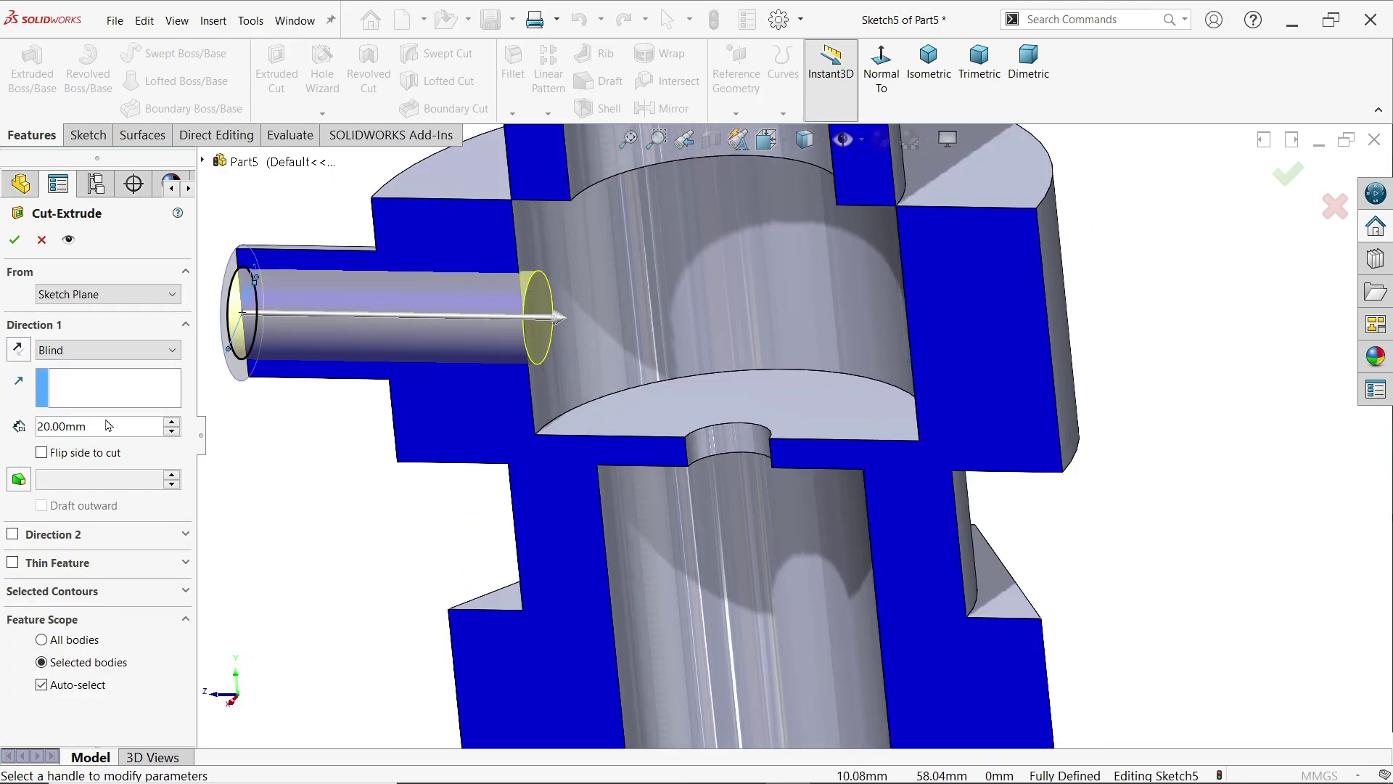
pyautogui.click(92, 350)
pyautogui.click(84, 392)
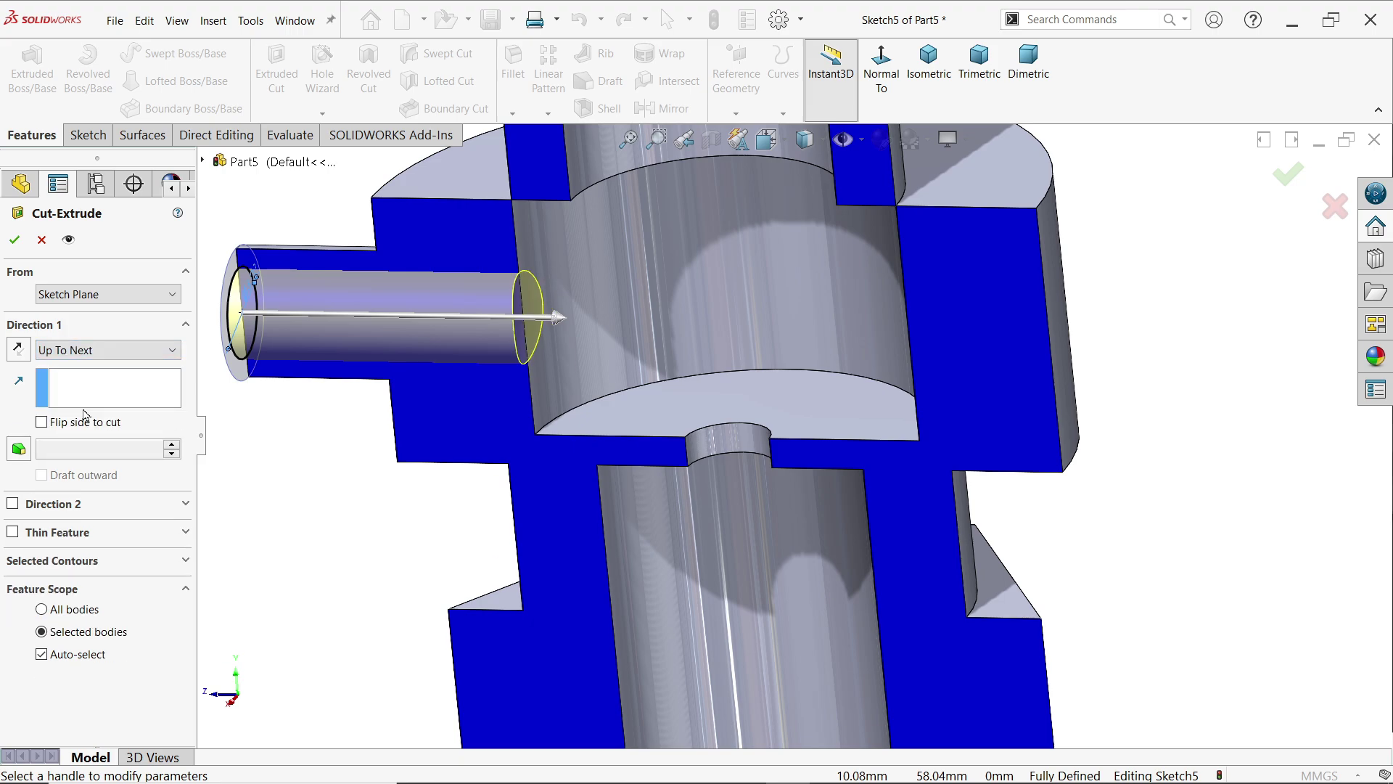
pyautogui.click(14, 240)
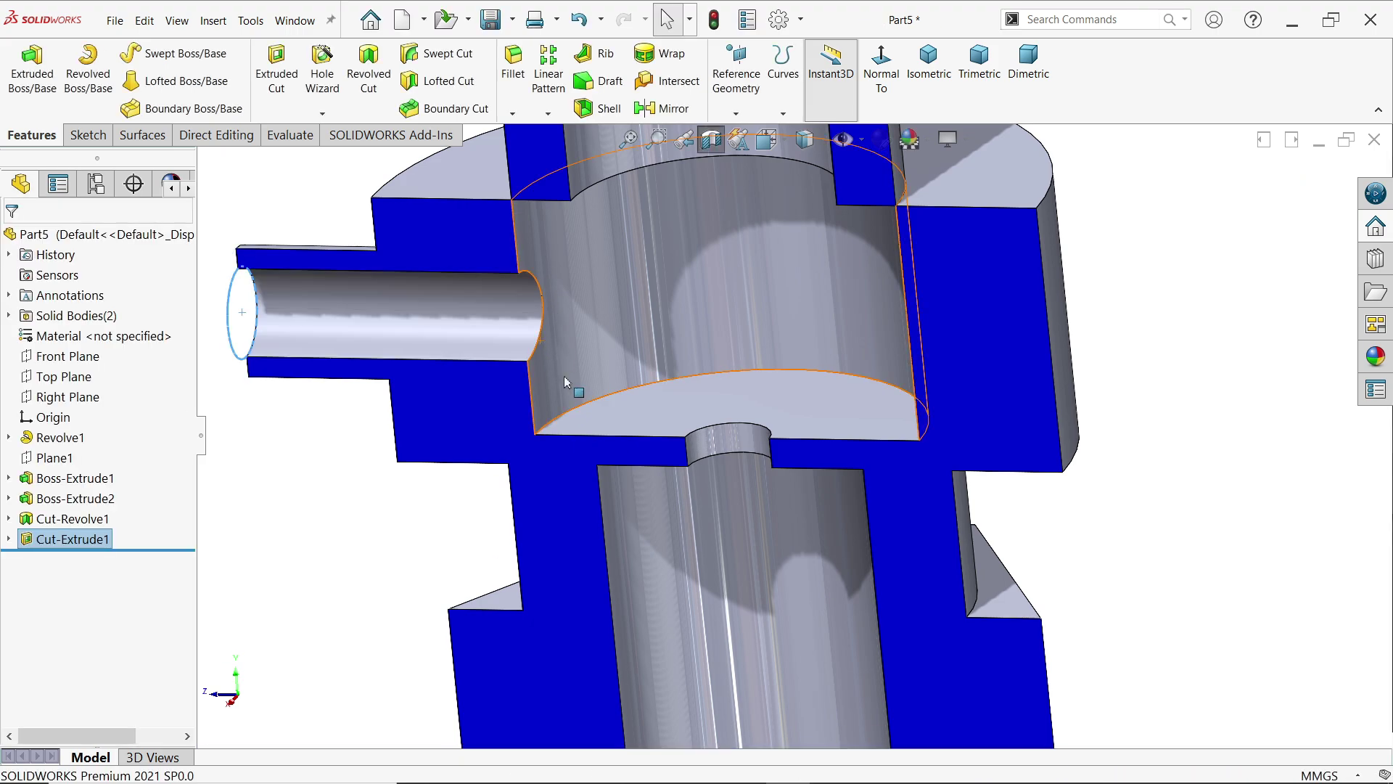
pyautogui.scroll(5, 774, 390)
pyautogui.moveTo(1104, 363); pyautogui.dragTo(762, 407, button='middle')
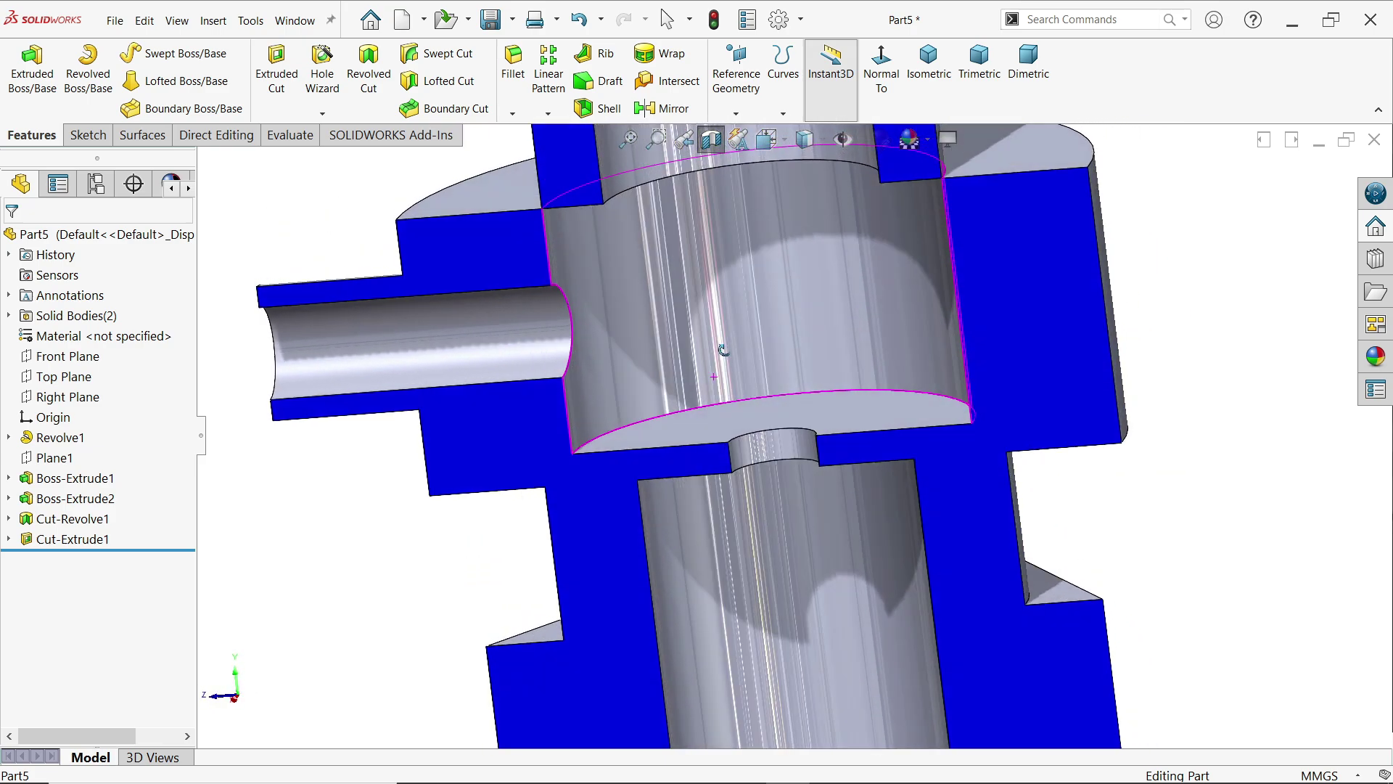
pyautogui.scroll(-3, 762, 407)
pyautogui.scroll(-3, 793, 461)
pyautogui.scroll(3, 792, 461)
pyautogui.moveTo(792, 462); pyautogui.dragTo(841, 462, button='middle')
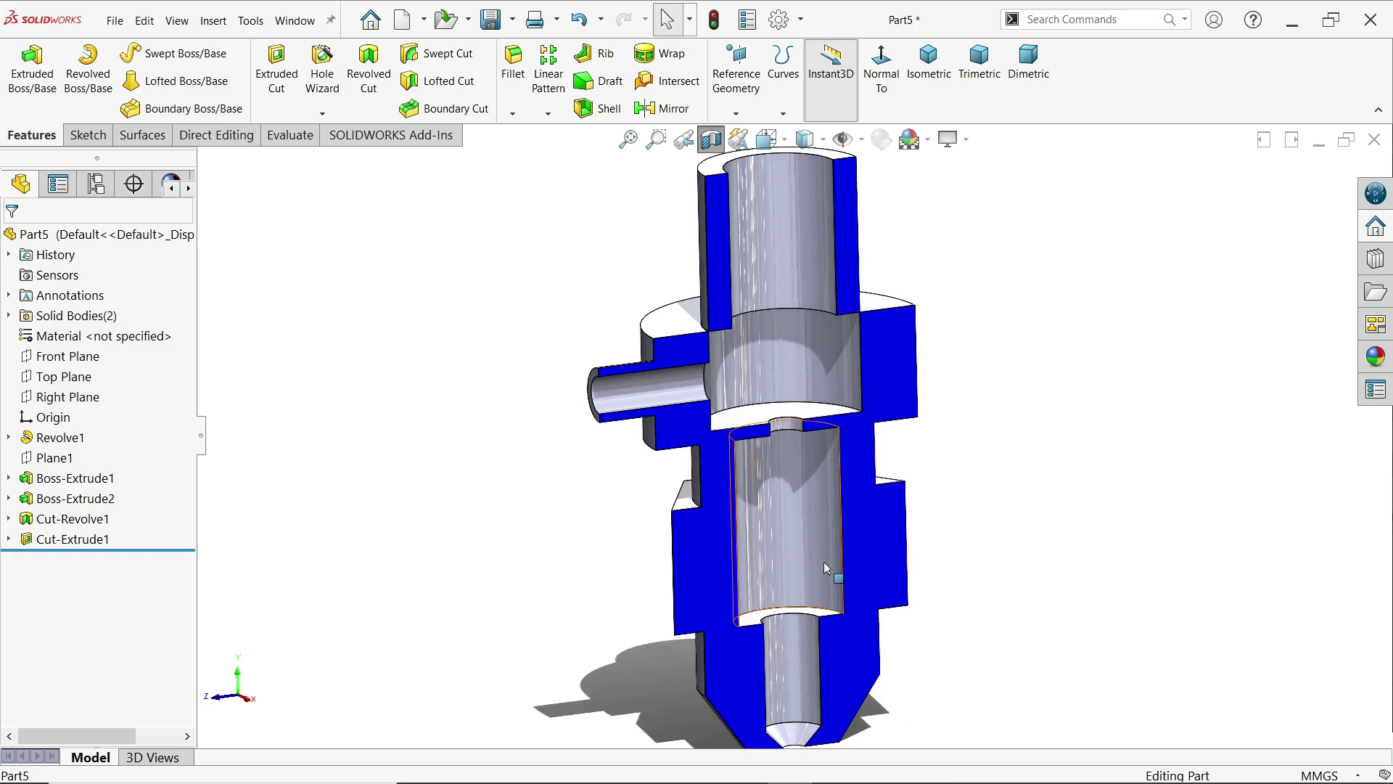
# Turn off the section view and check the chamfer sizes on the spray nozzle drawing image
pyautogui.click(711, 139)
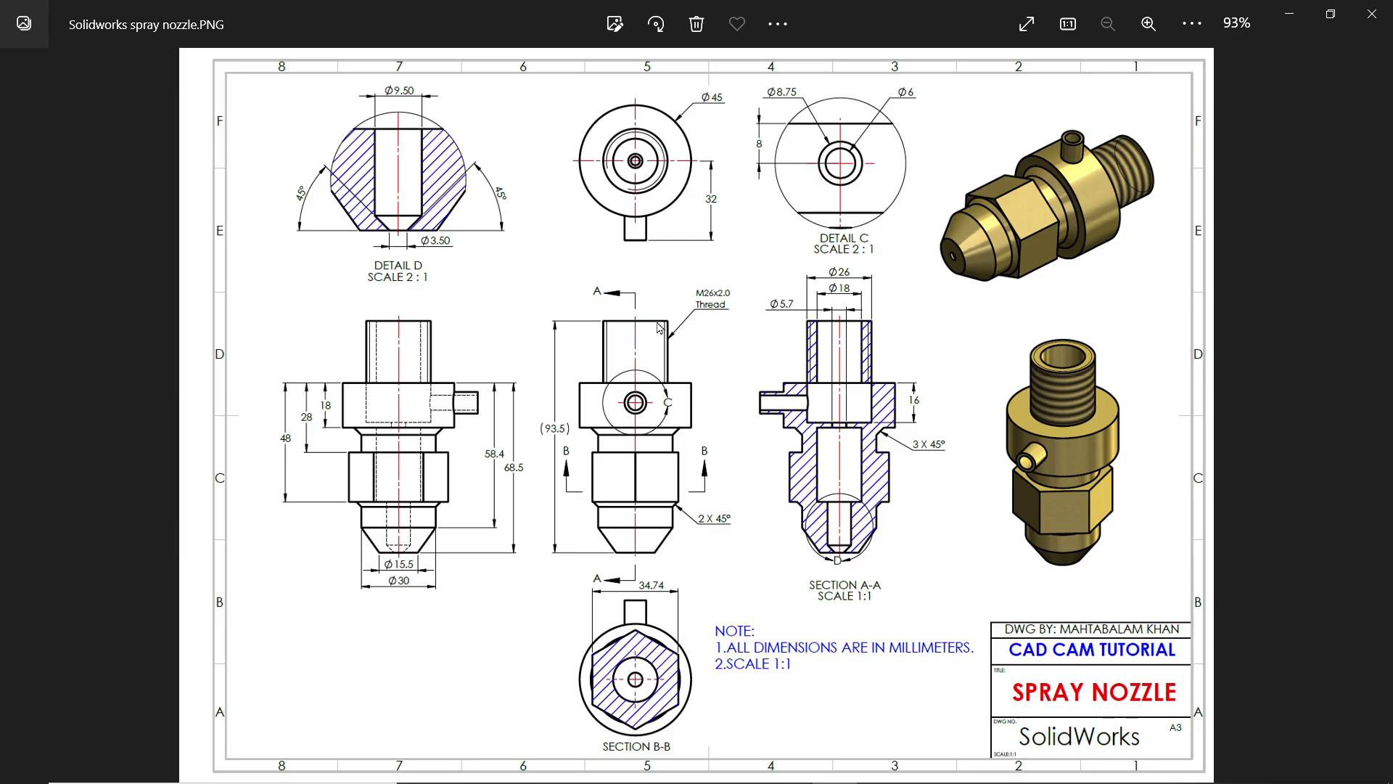
pyautogui.scroll(3, 675, 321)
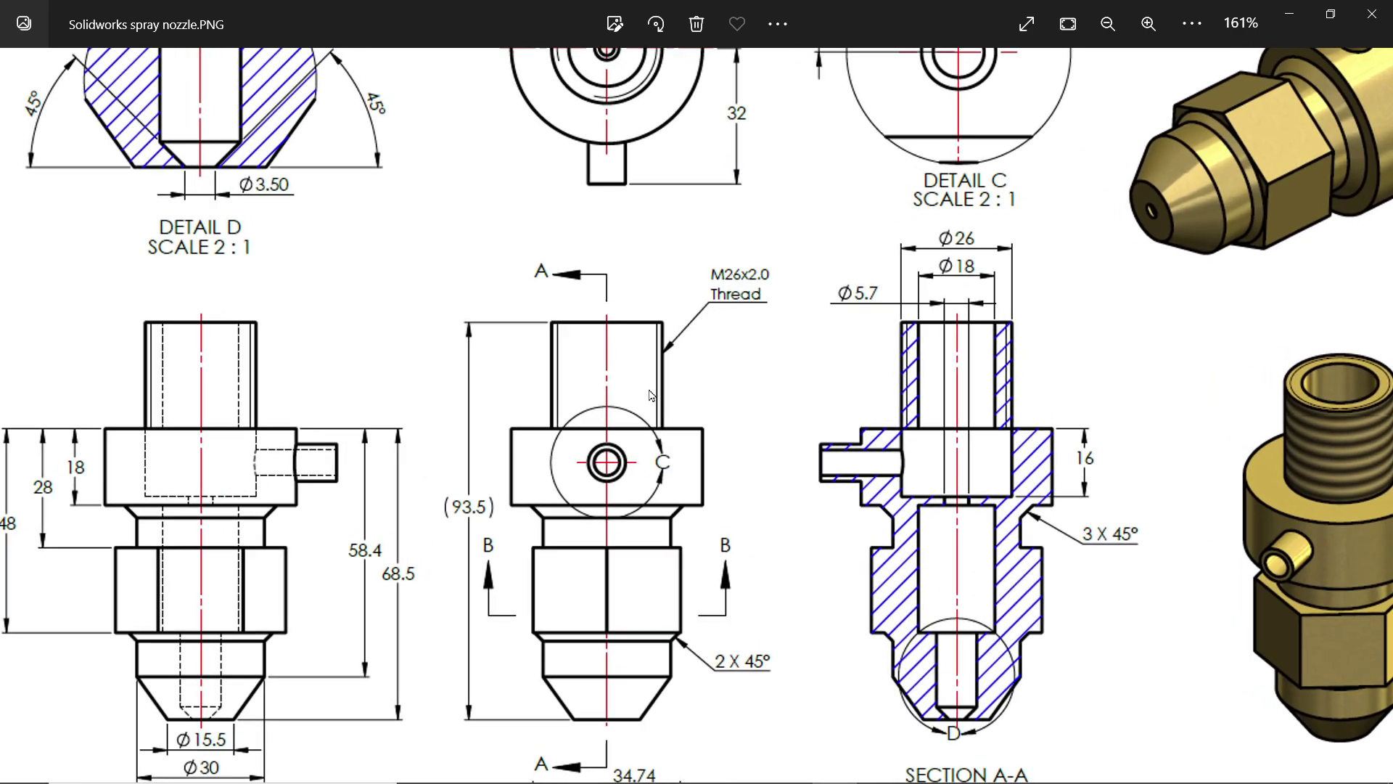
pyautogui.moveTo(705, 540); pyautogui.dragTo(708, 428)
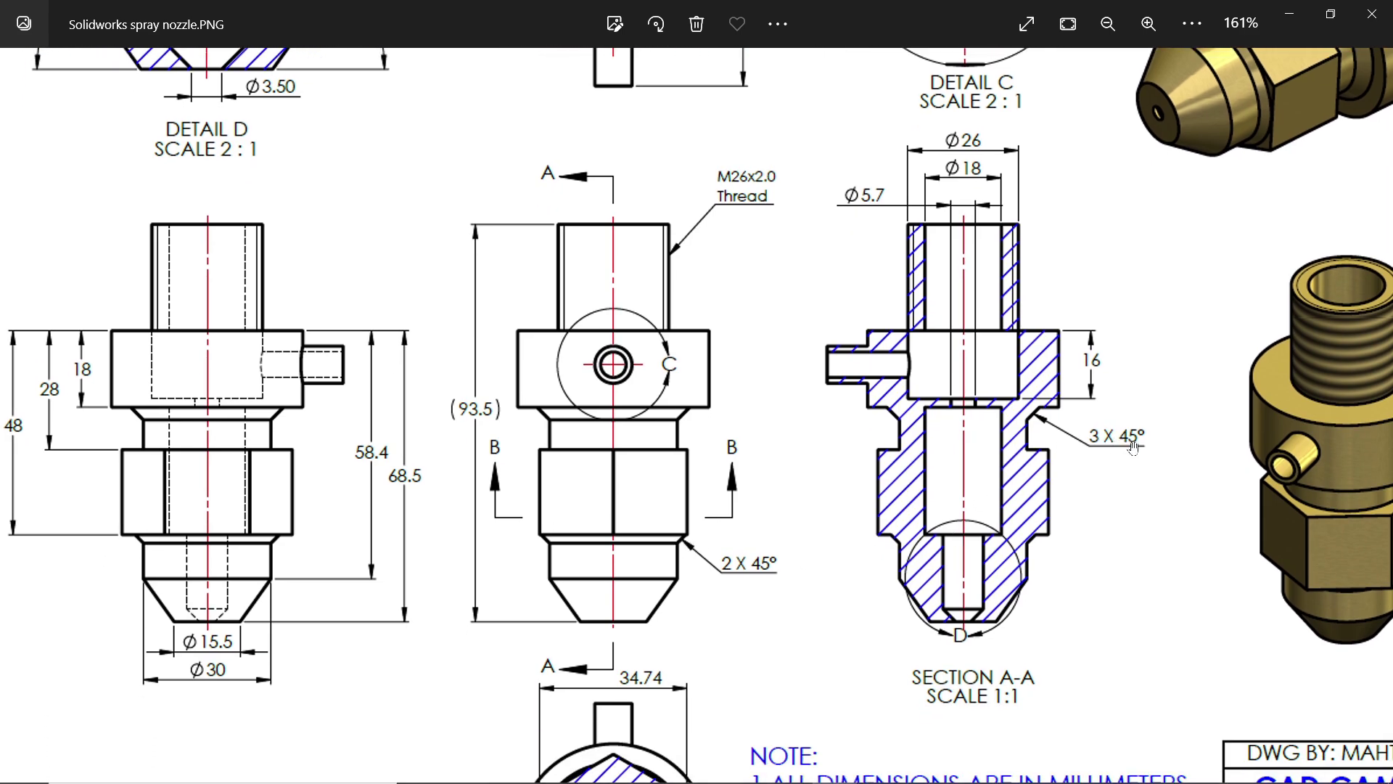
pyautogui.click(1291, 16)
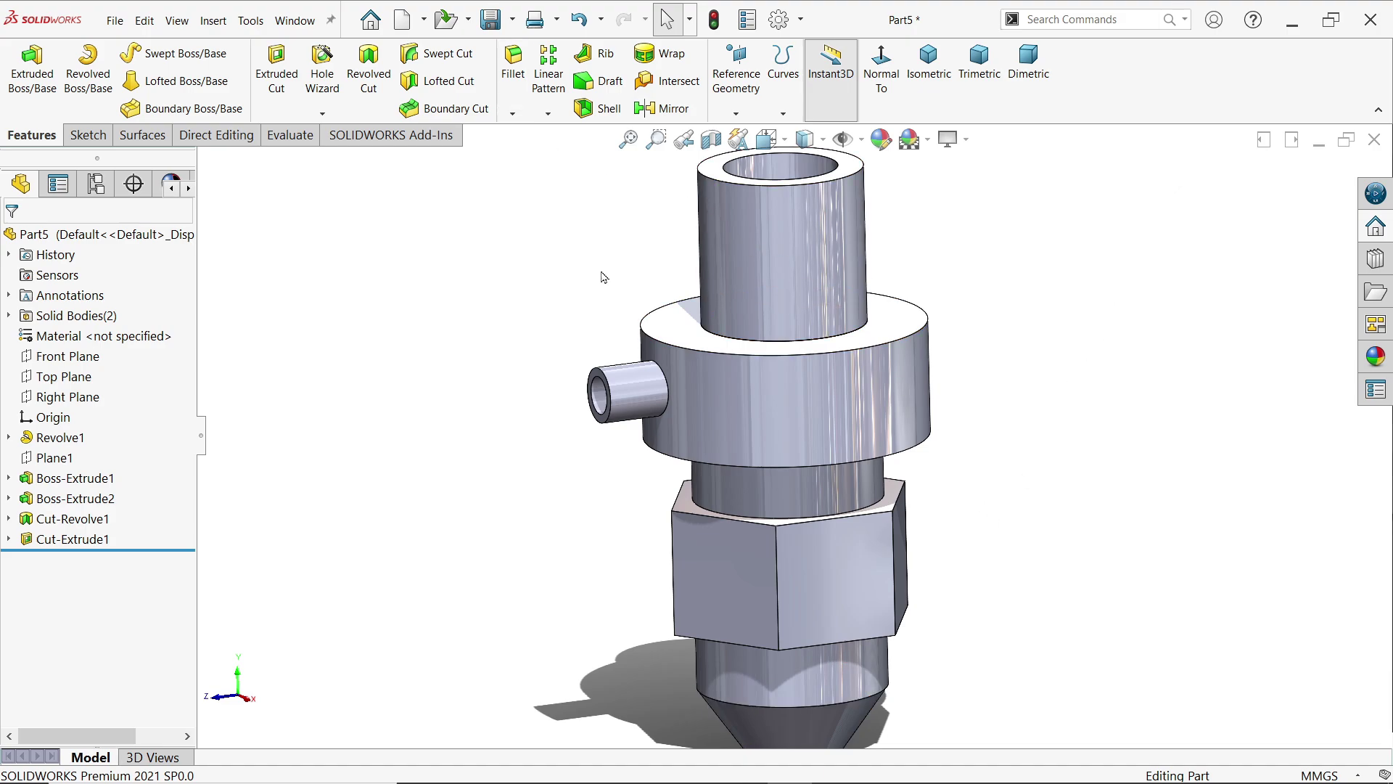
# Chamfer the circular edge where the lower cylinder meets the hexagon's underside, 2 mm at 45 degrees
pyautogui.moveTo(570, 626); pyautogui.dragTo(581, 404, button='middle')
pyautogui.scroll(-5, 843, 590)
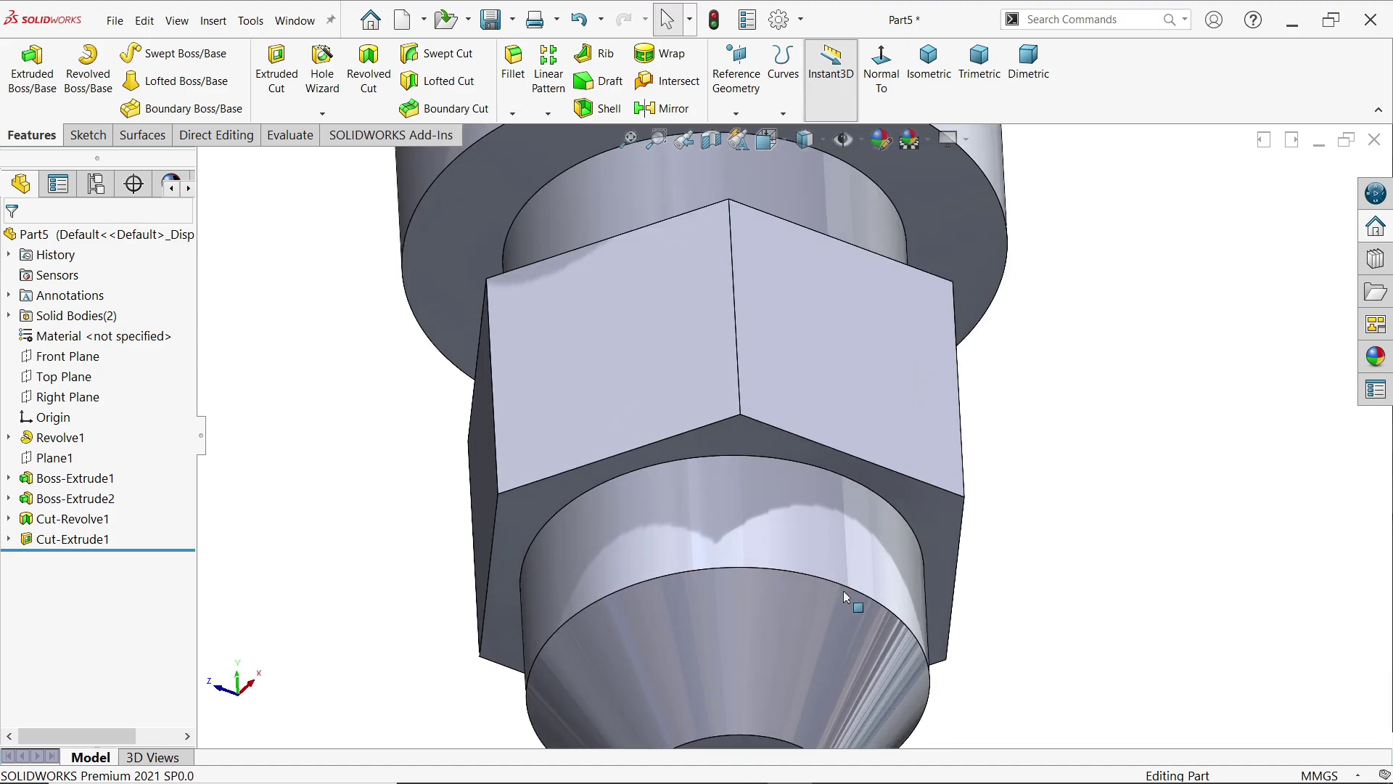
pyautogui.click(924, 558)
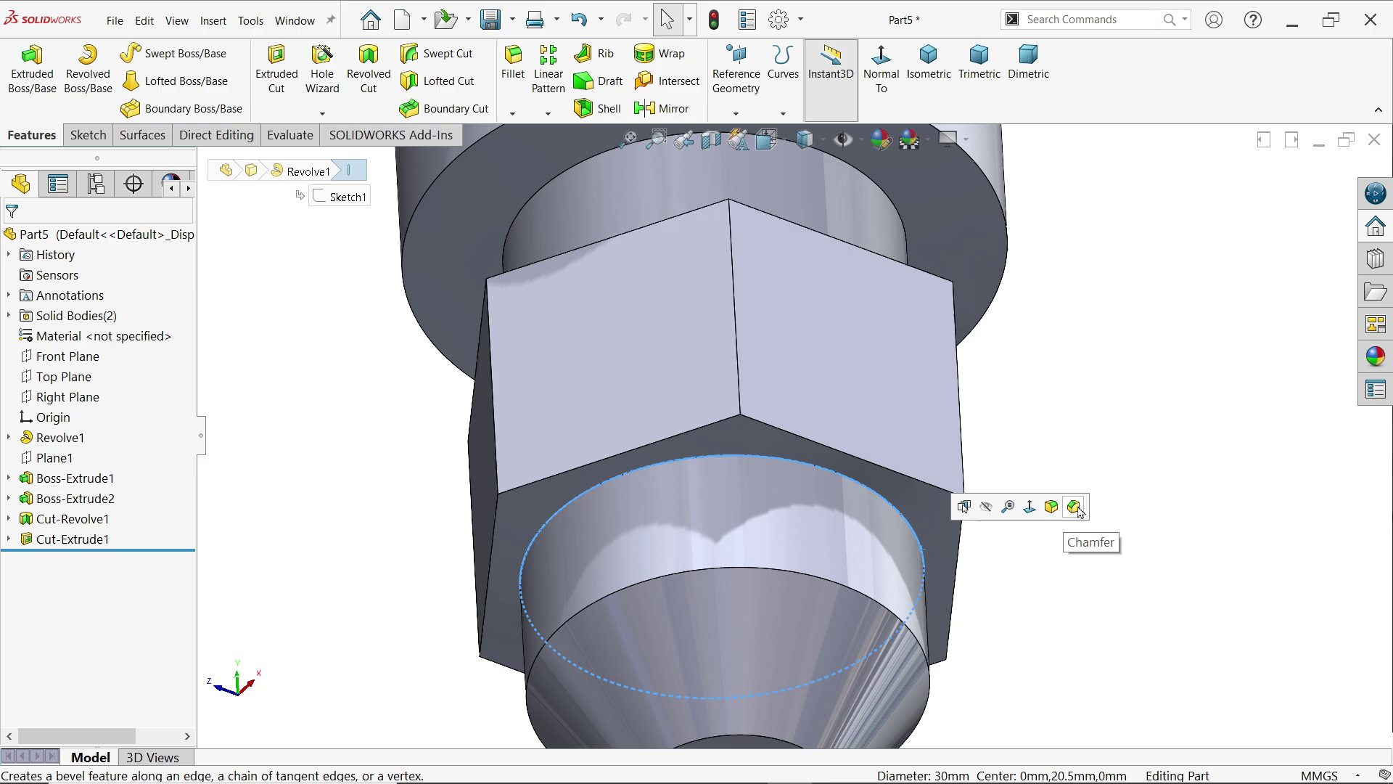
pyautogui.press('c')
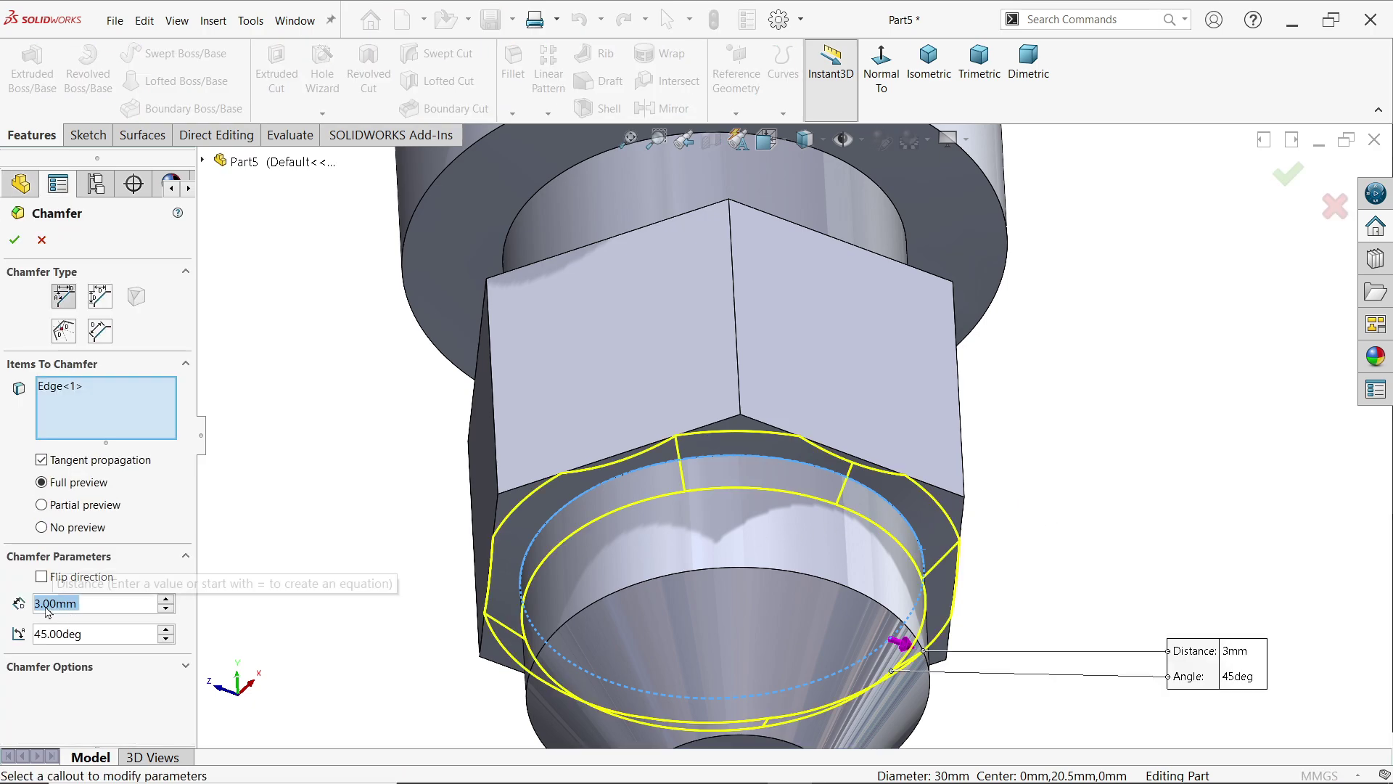
pyautogui.write('2')
pyautogui.press('Return')
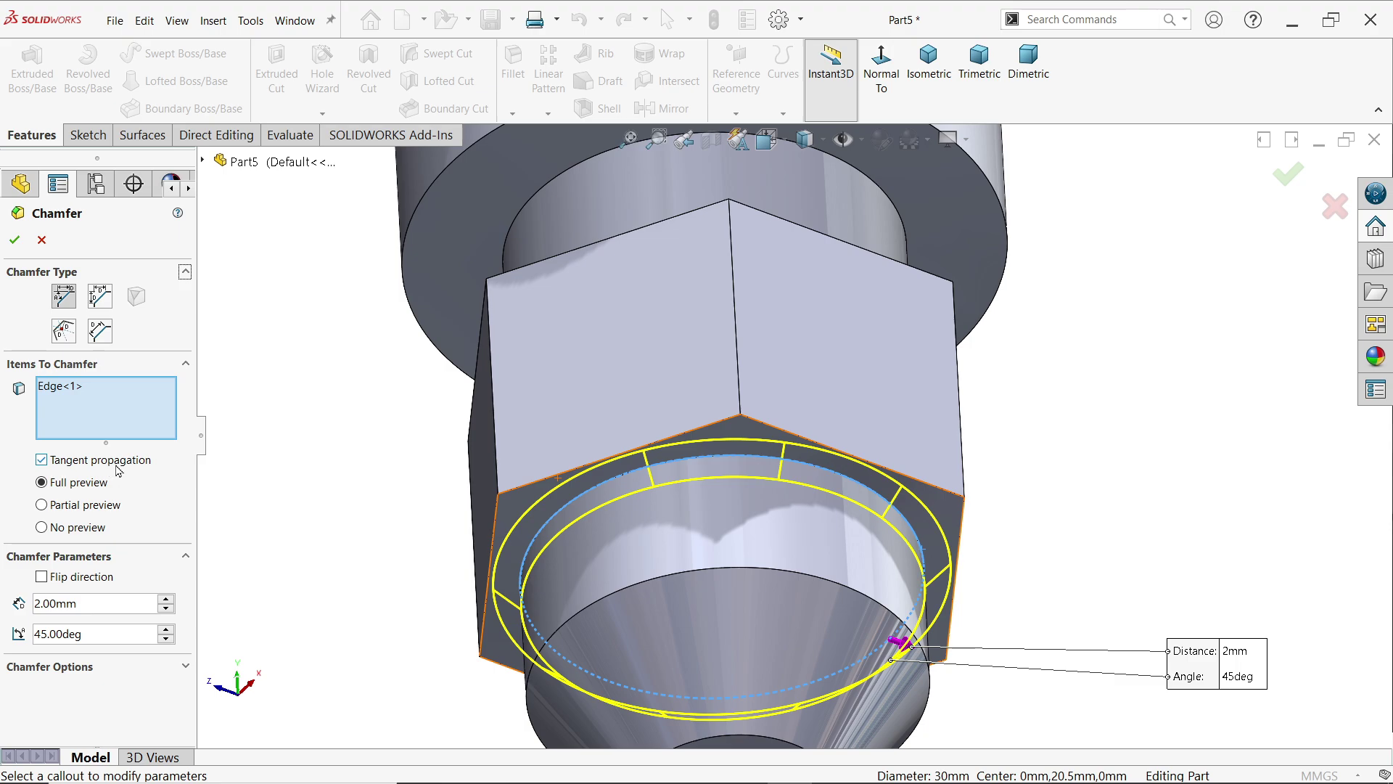
pyautogui.click(14, 240)
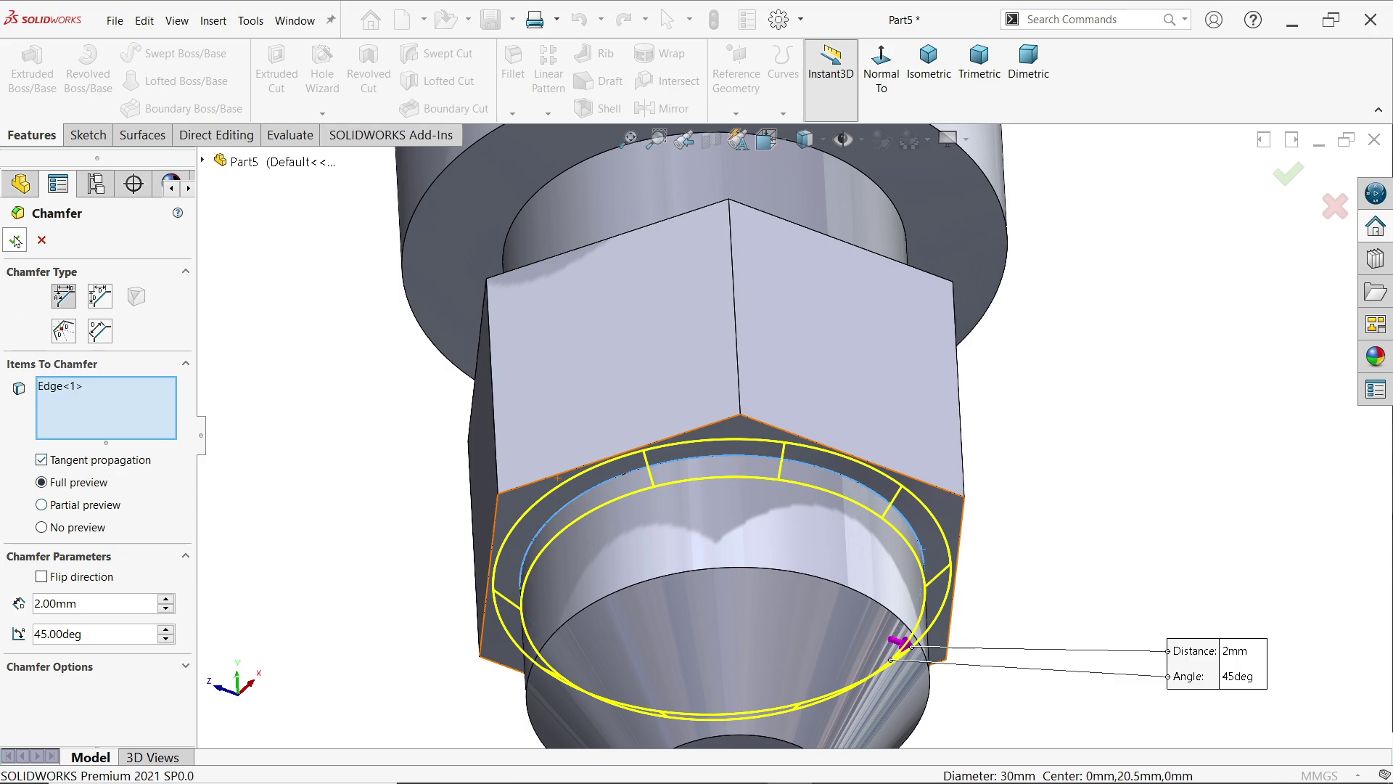
# Chamfer the circular edge where the neck meets the collar's underside, 3 mm at 45 degrees
pyautogui.click(883, 193)
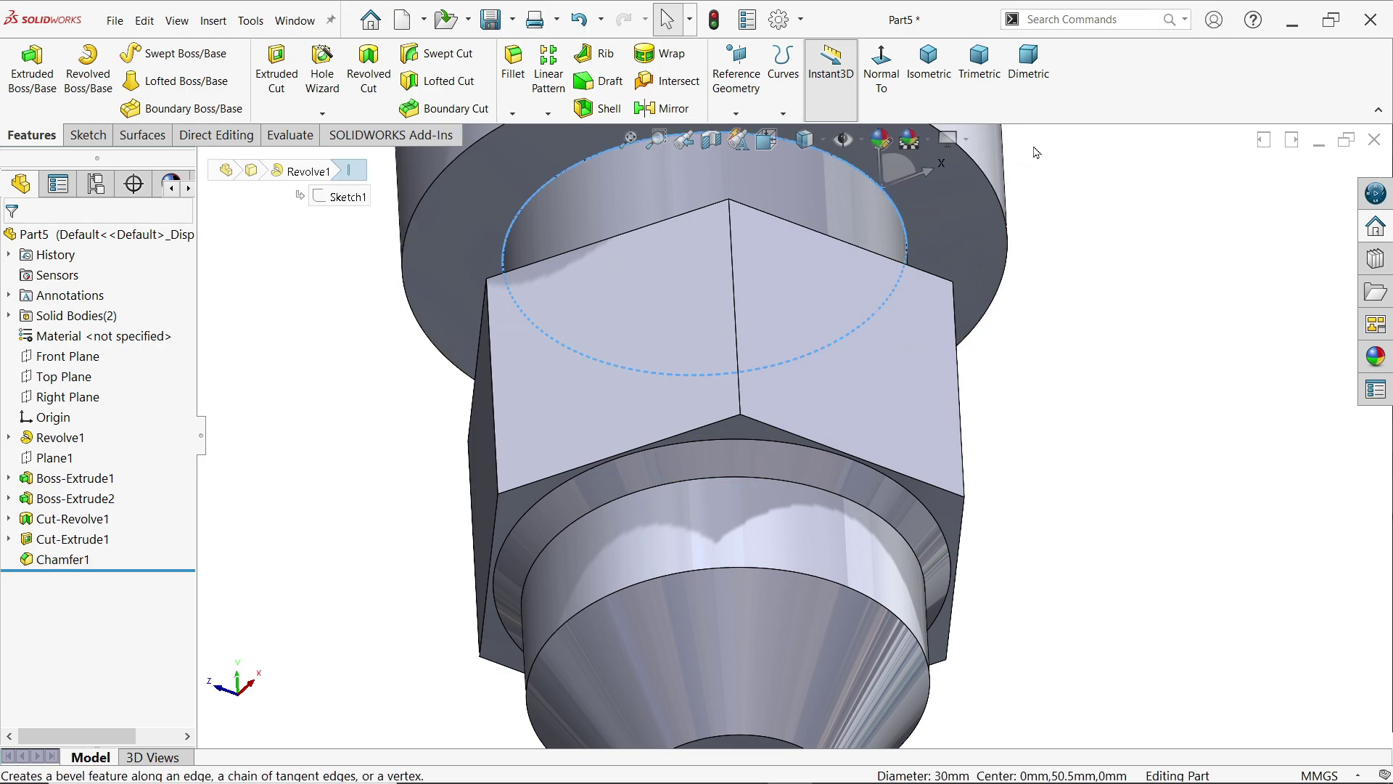
pyautogui.press('Return')
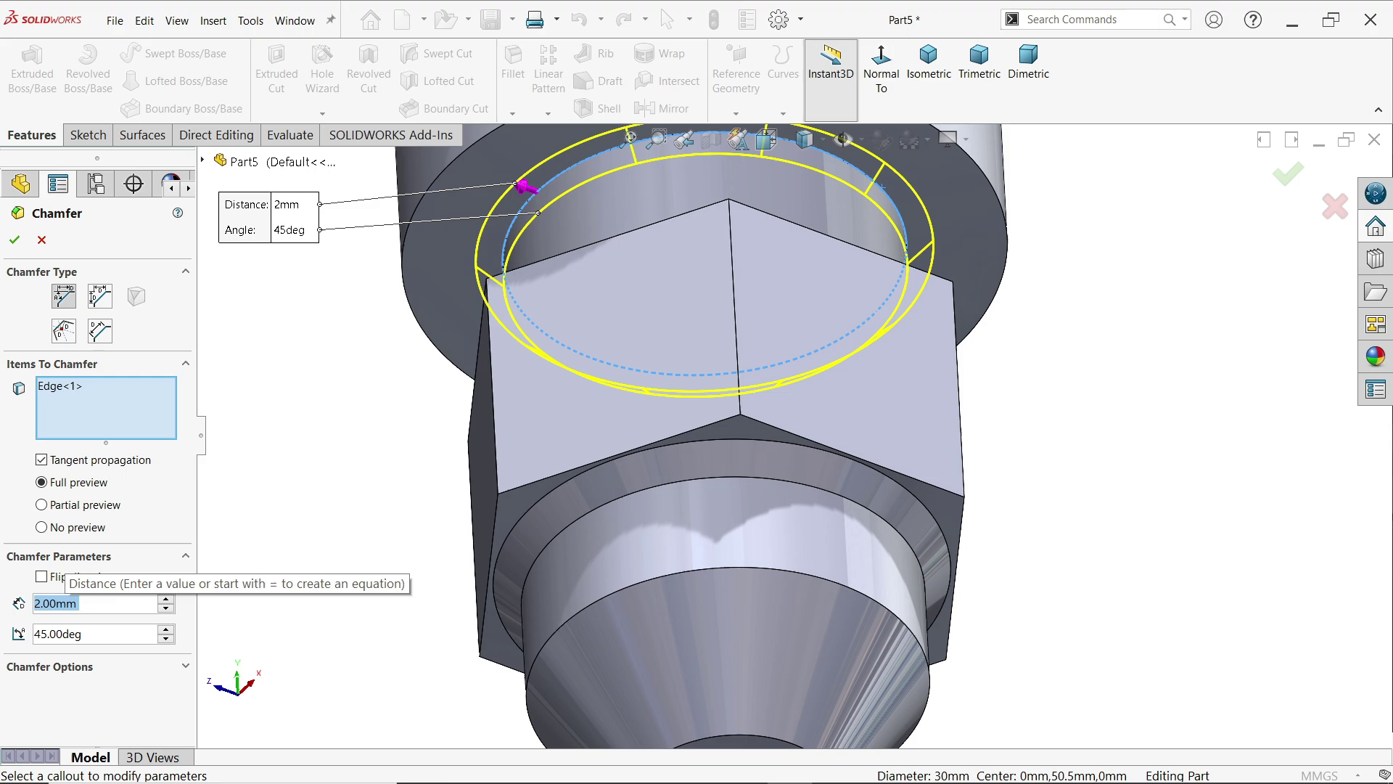
pyautogui.write('3')
pyautogui.press('Return')
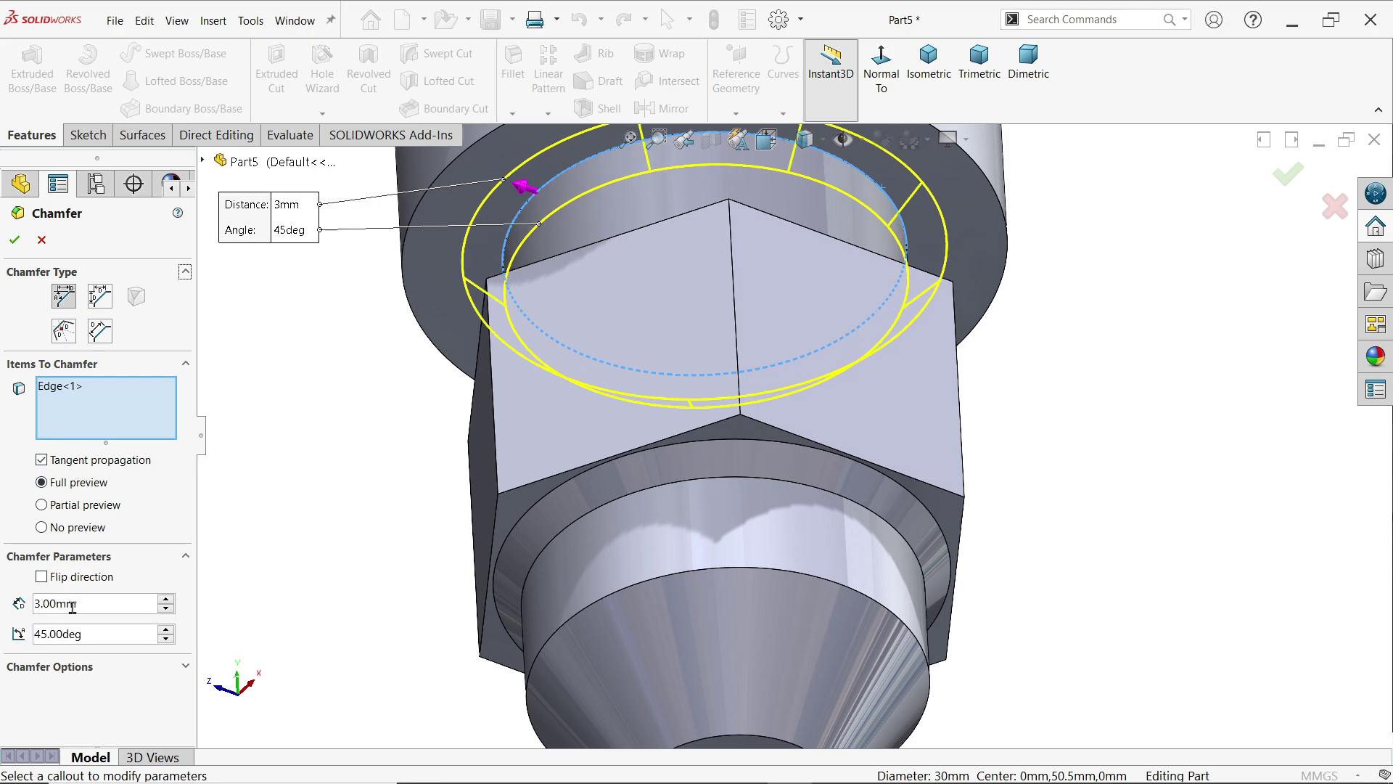
pyautogui.click(14, 240)
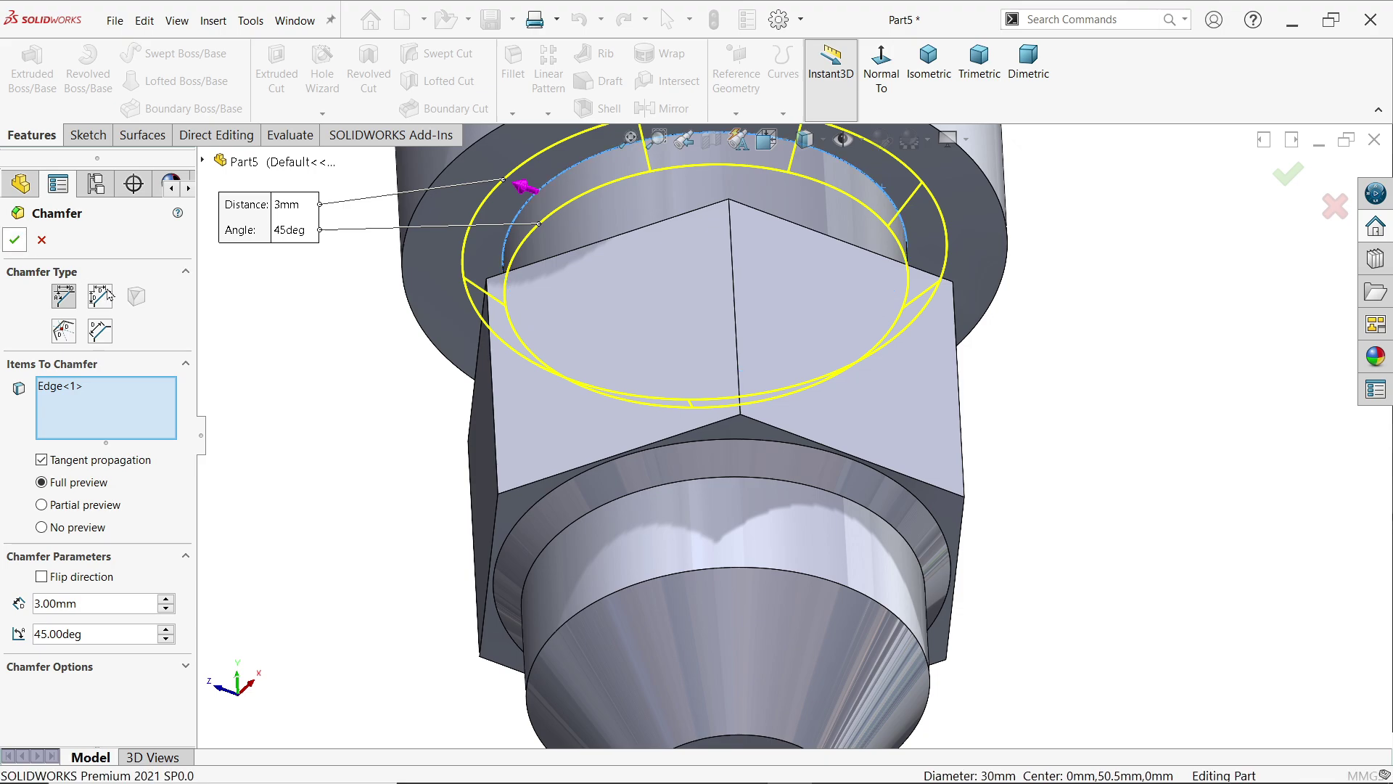
# Start a Thread feature on the outer top edge of the upper cylinder
pyautogui.press('z')
pyautogui.hotkey('ctrl', '7')
pyautogui.scroll(-5, 823, 281)
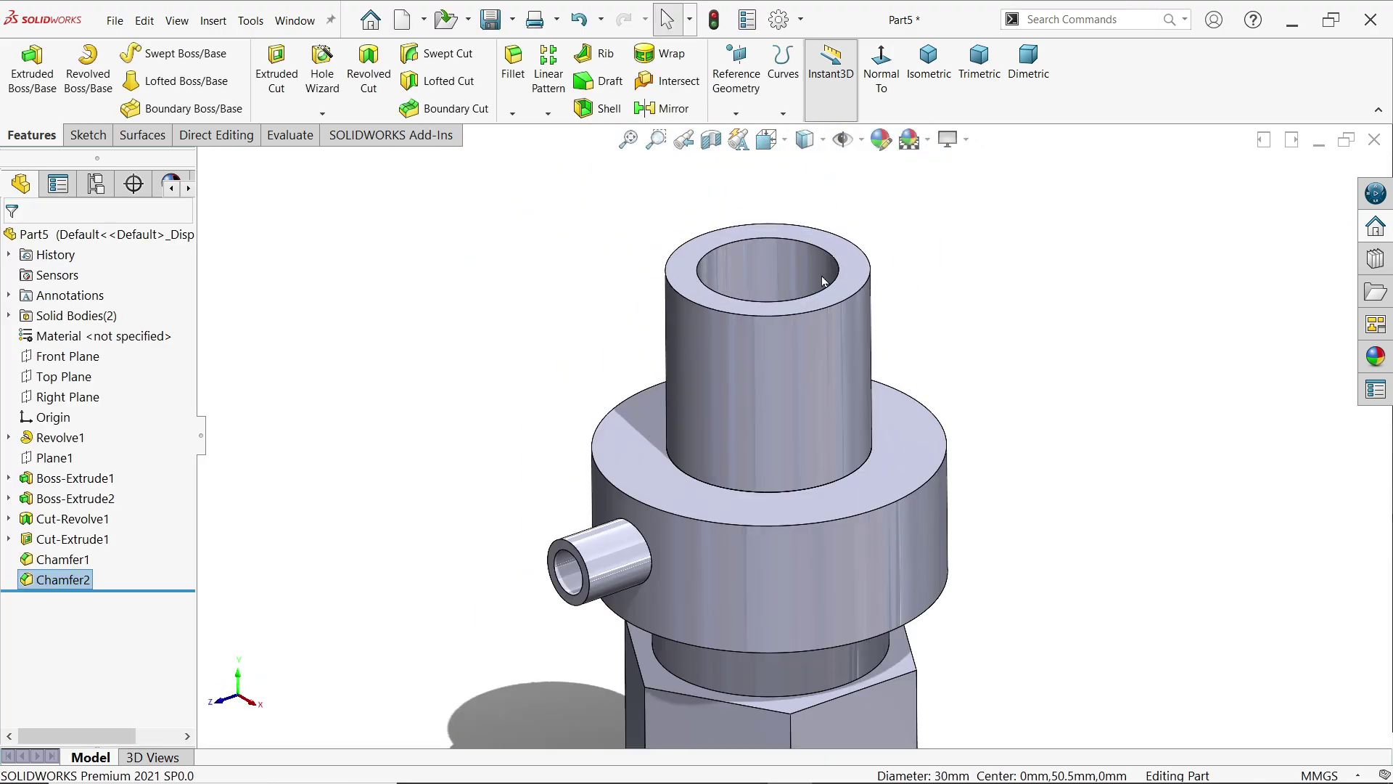
pyautogui.scroll(-2, 830, 342)
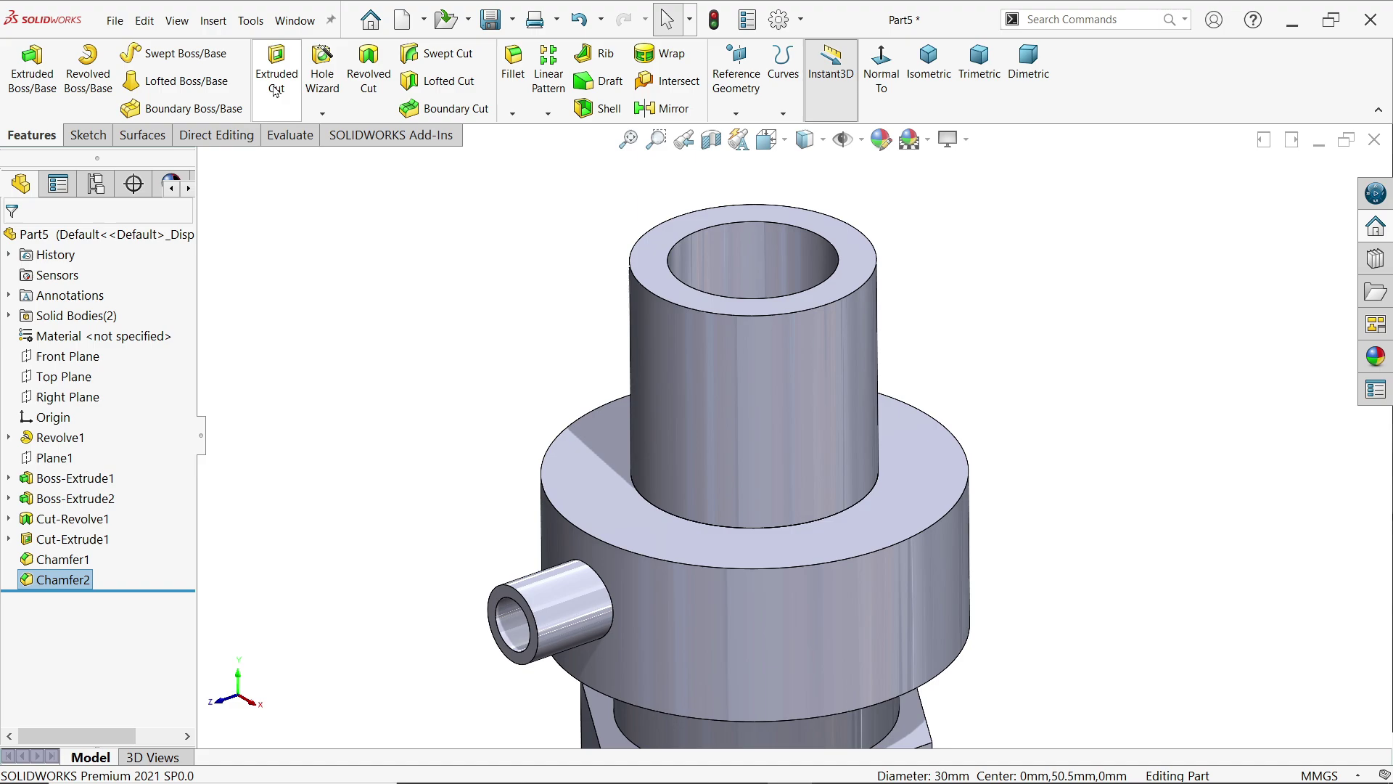
pyautogui.click(323, 113)
pyautogui.click(341, 174)
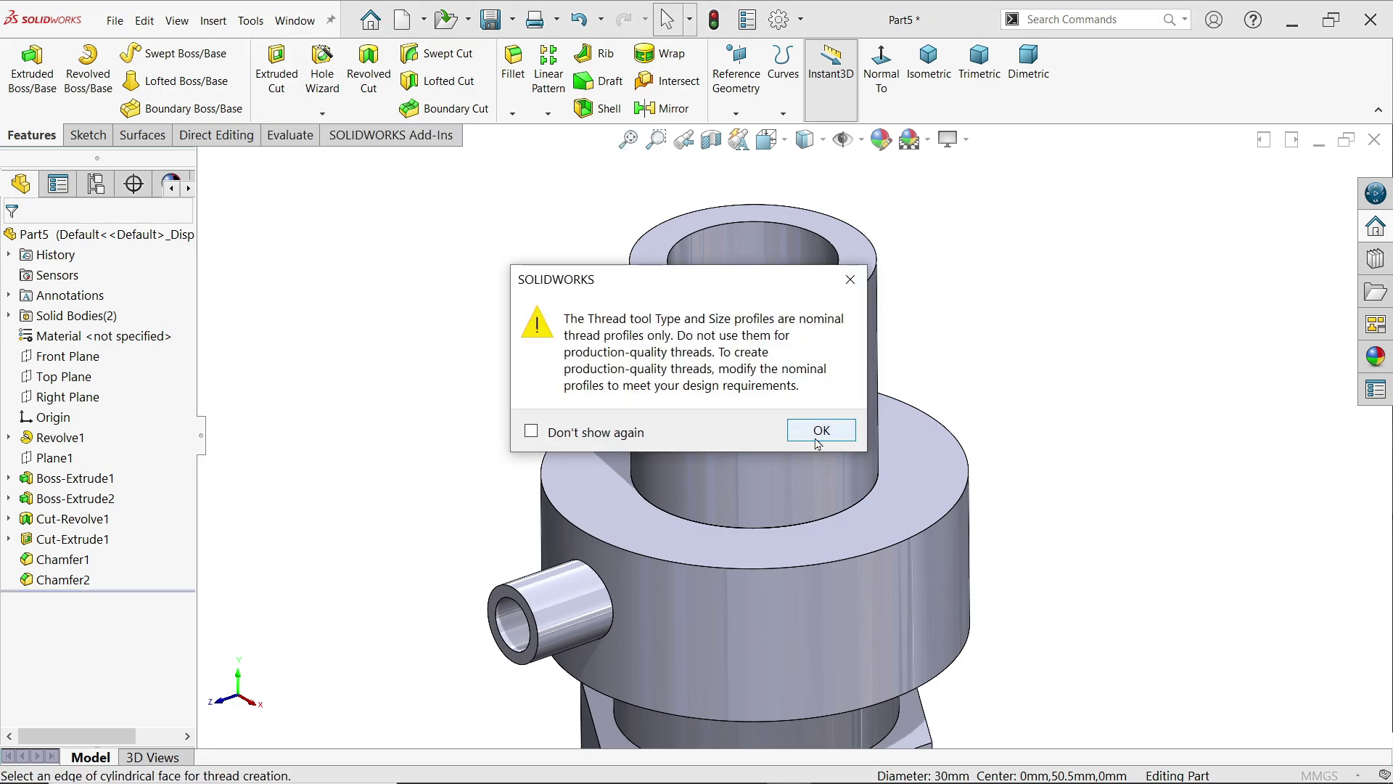
pyautogui.click(820, 431)
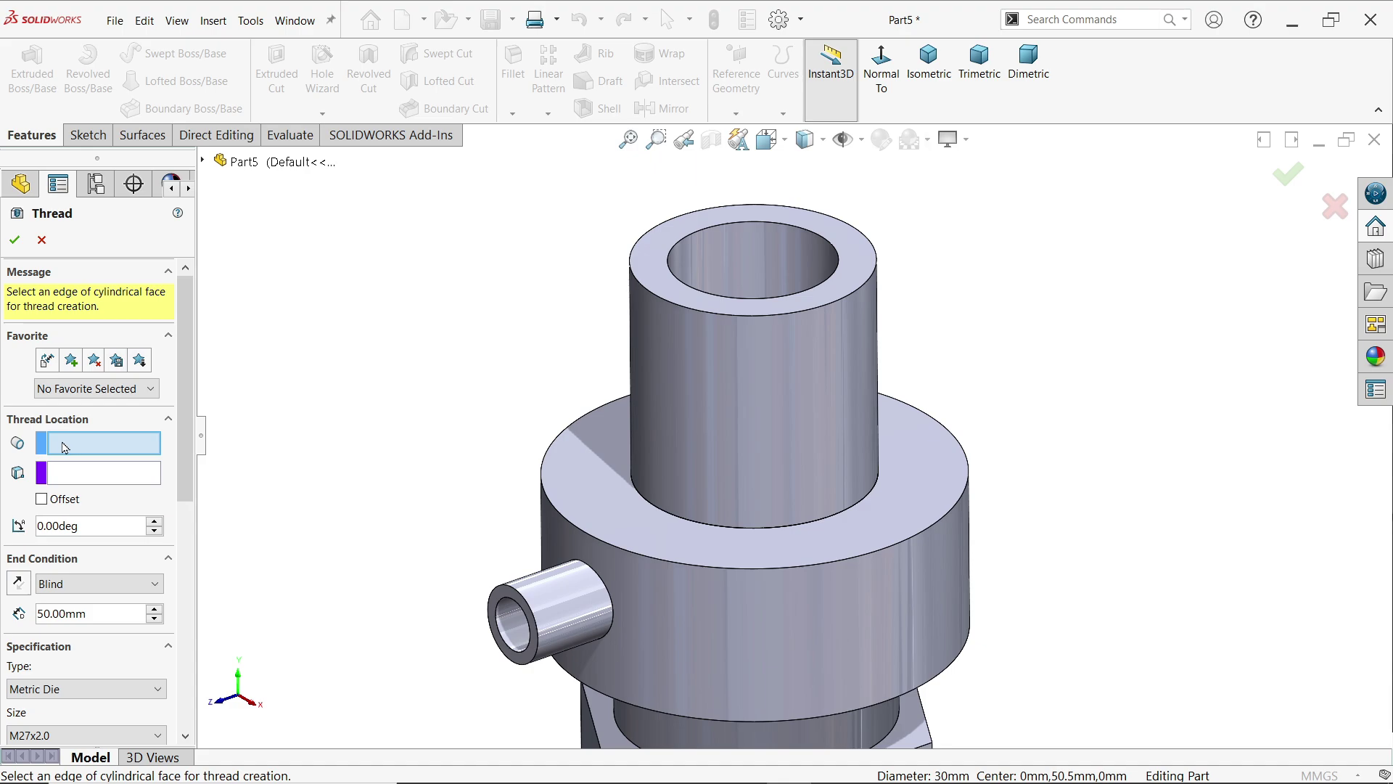
pyautogui.click(734, 318)
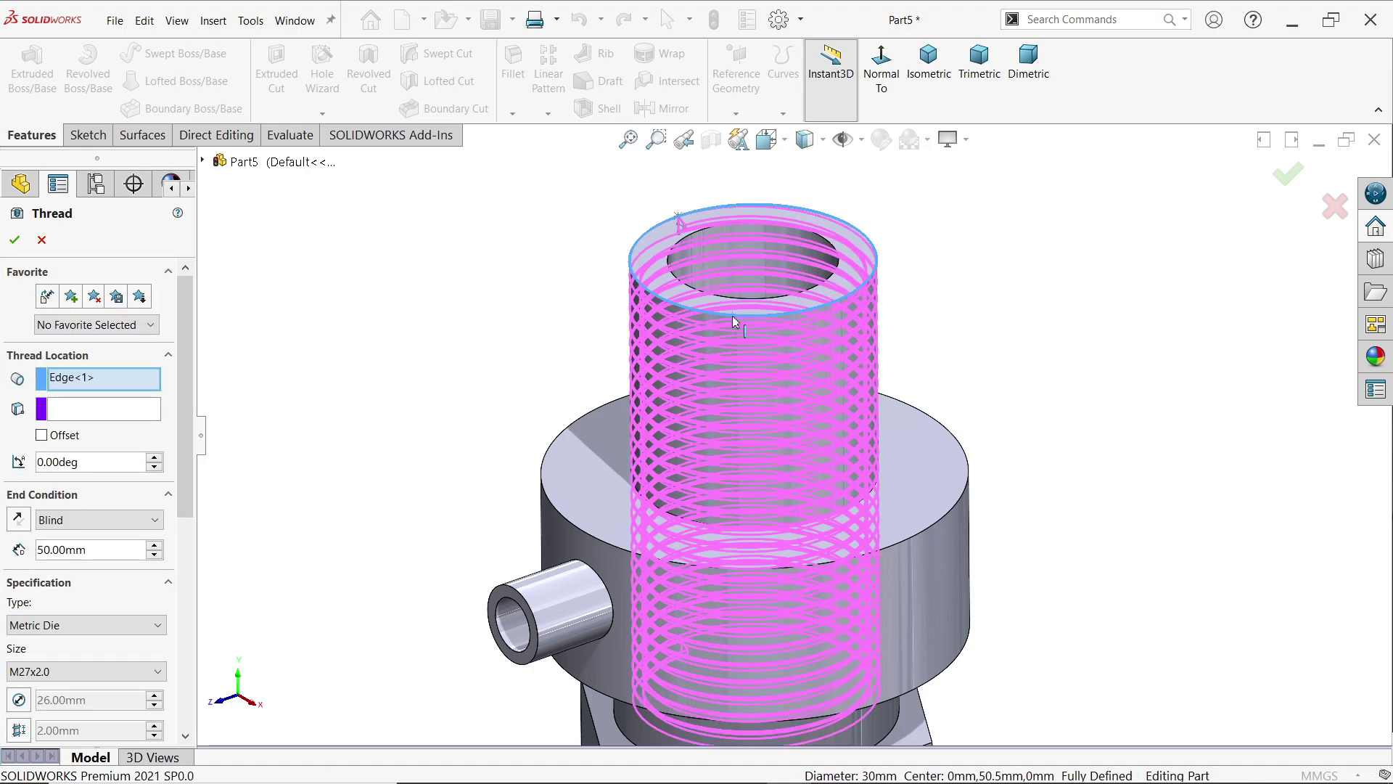
# Set the thread's end condition to Up To Selection, ending at the collar's top face
pyautogui.moveTo(177, 418); pyautogui.dragTo(192, 493)
pyautogui.click(90, 377)
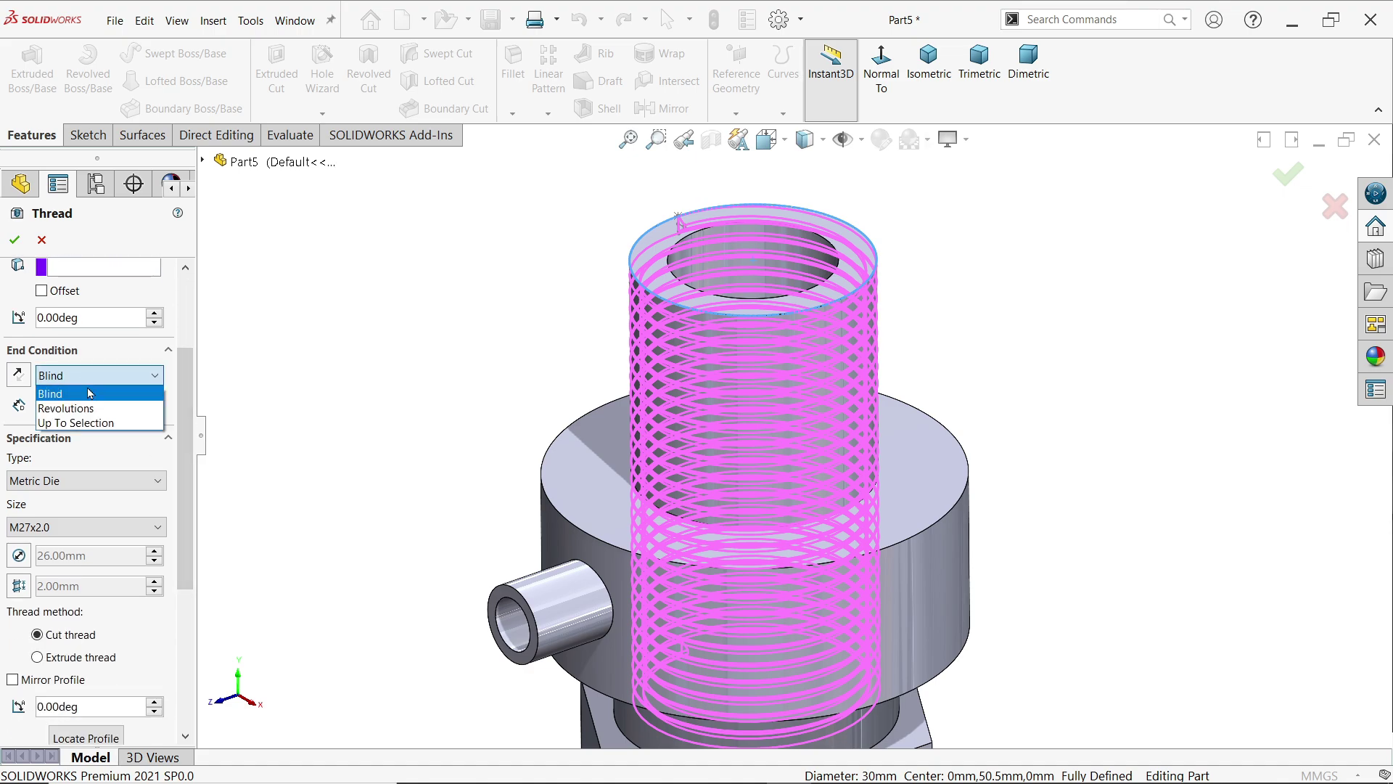
pyautogui.click(72, 423)
pyautogui.click(601, 489)
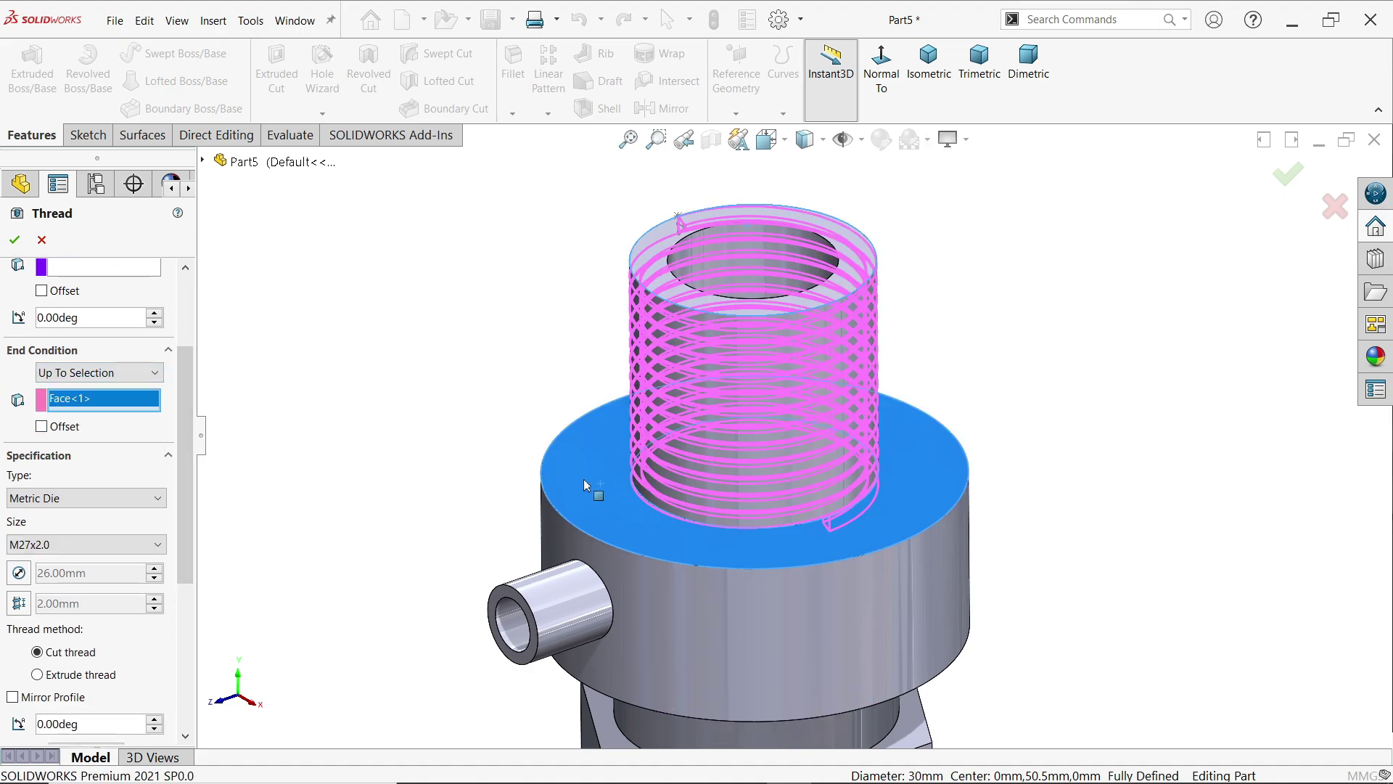
# Specify a Metric Die M27x2.0 cut thread with overrides for the 26 mm diameter and 2 mm pitch
pyautogui.moveTo(904, 599); pyautogui.dragTo(936, 551, button='middle')
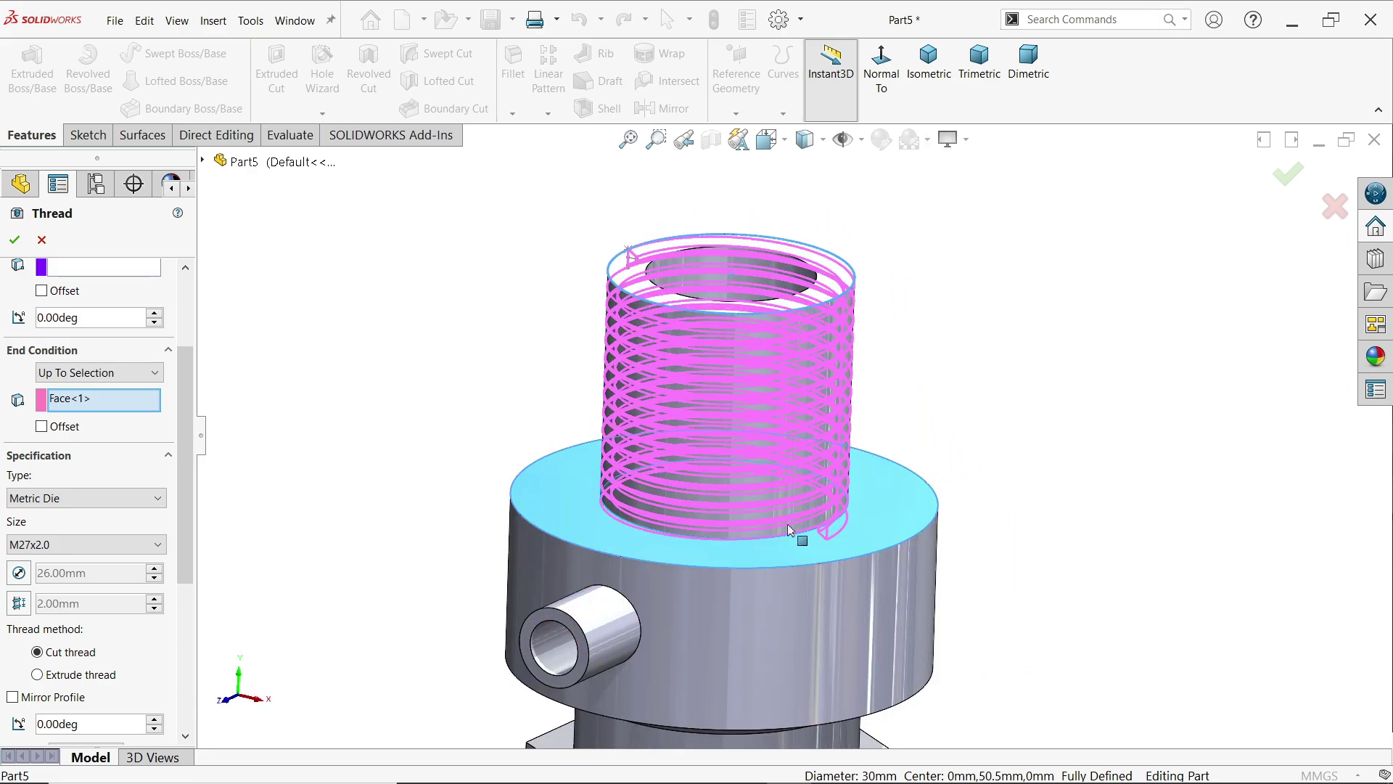
pyautogui.scroll(-3, 109, 464)
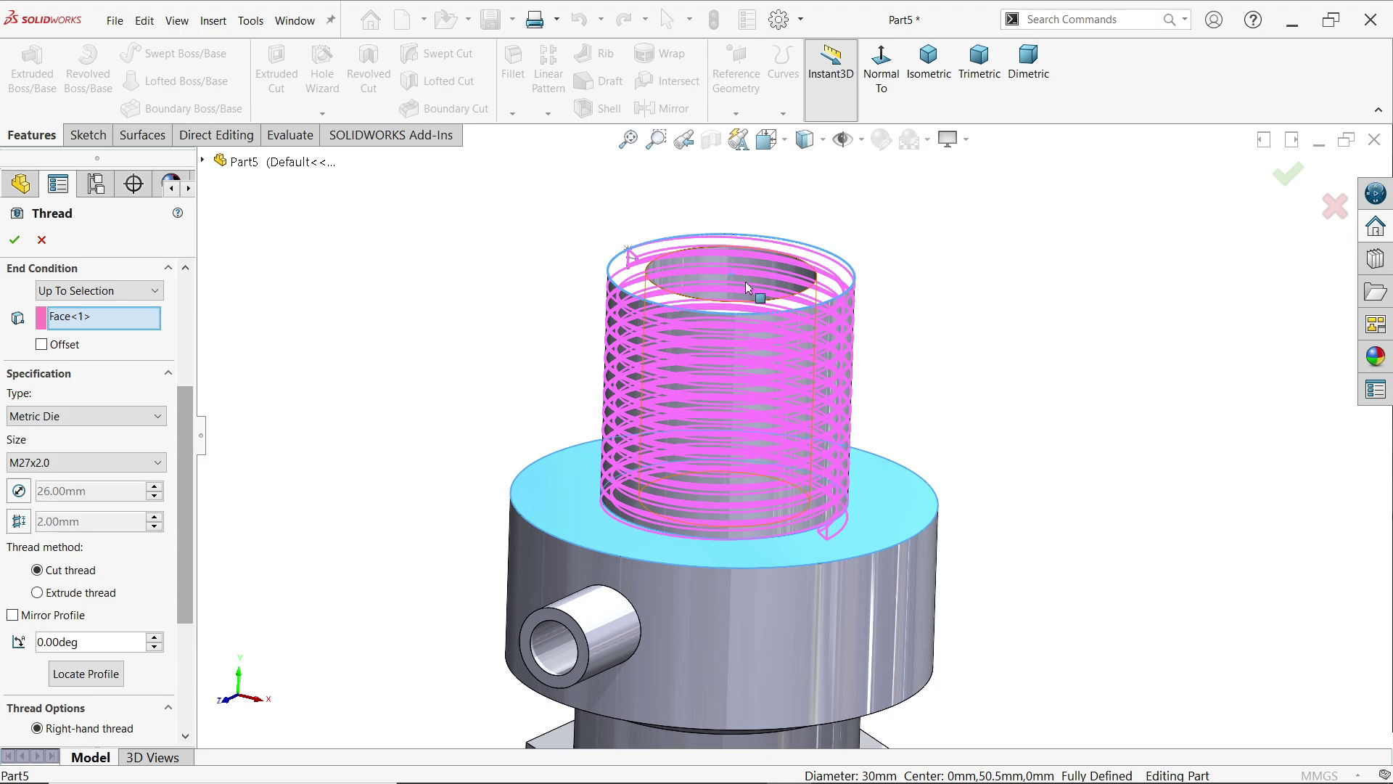
pyautogui.click(98, 416)
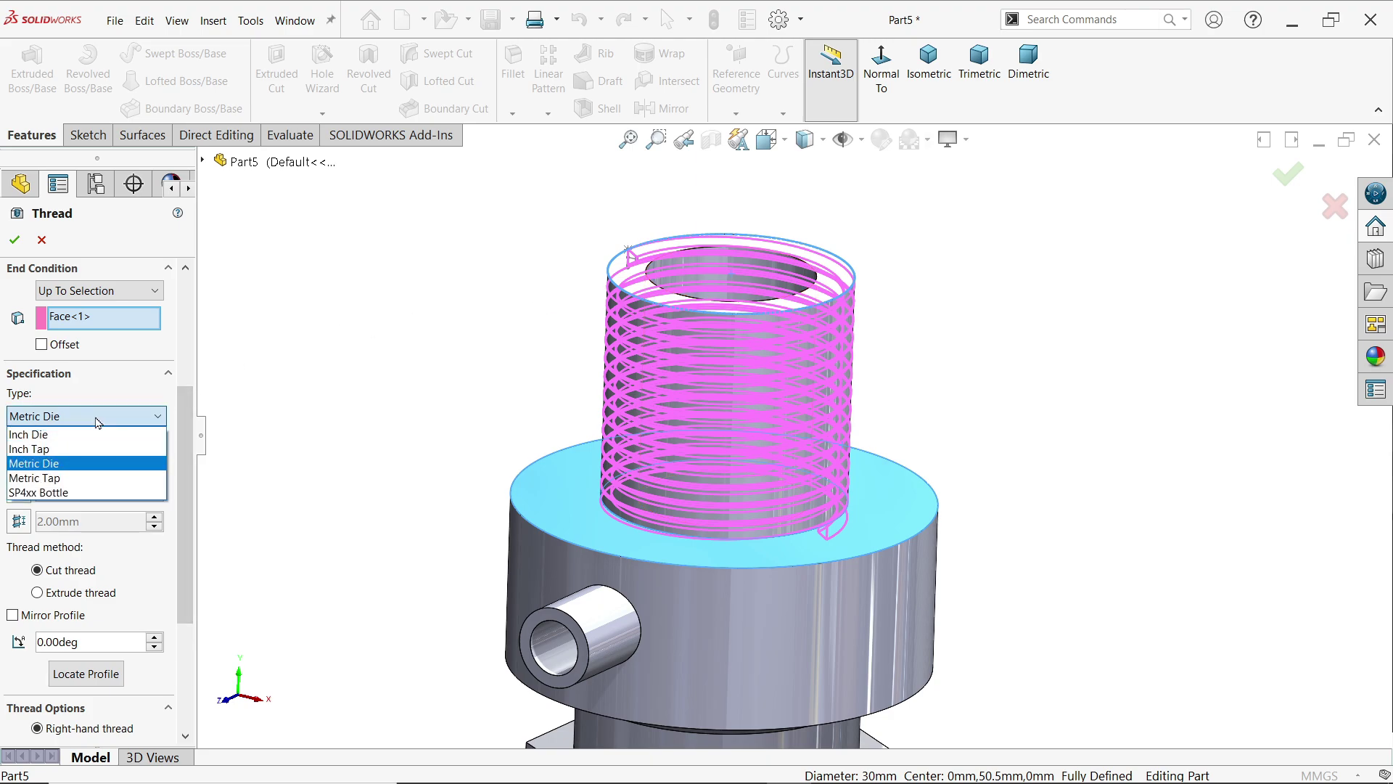
pyautogui.click(50, 467)
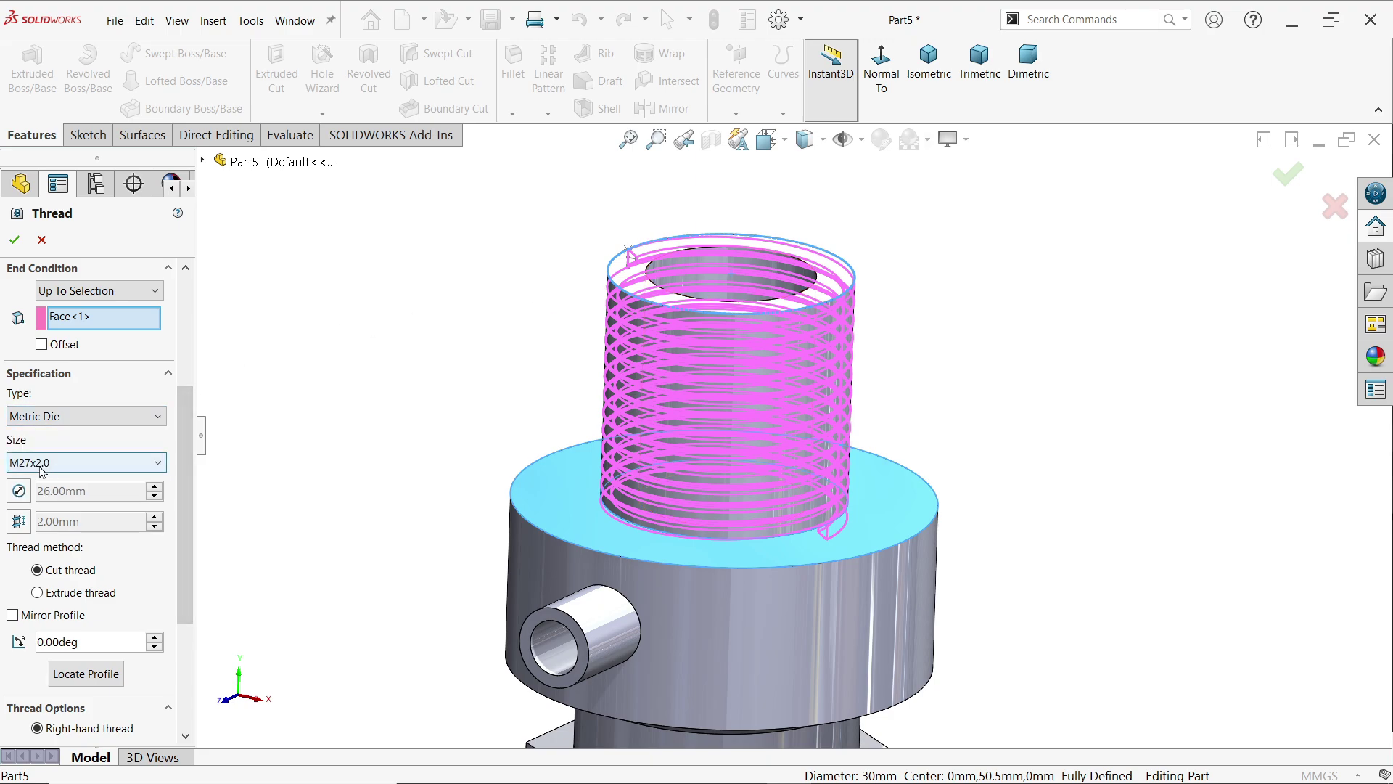
pyautogui.click(24, 468)
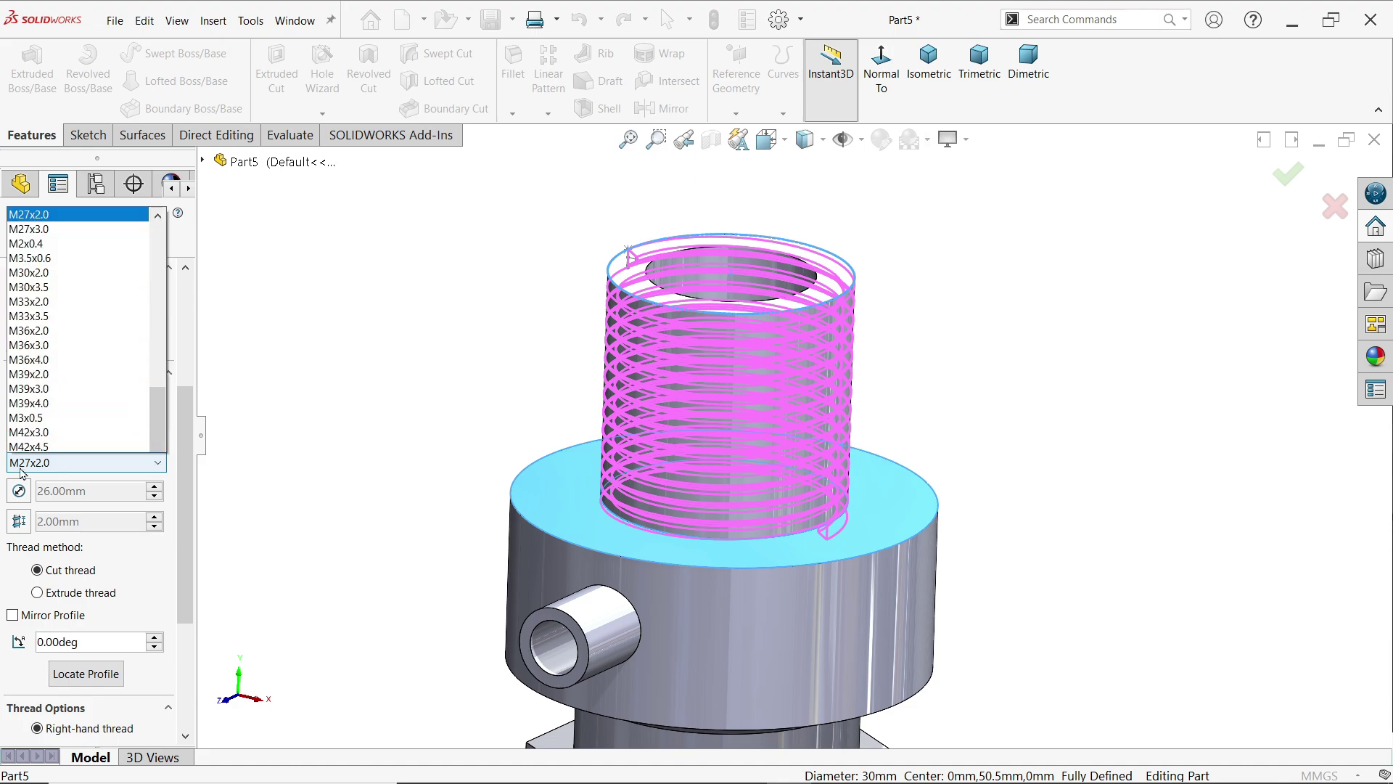
pyautogui.moveTo(156, 328); pyautogui.dragTo(156, 311)
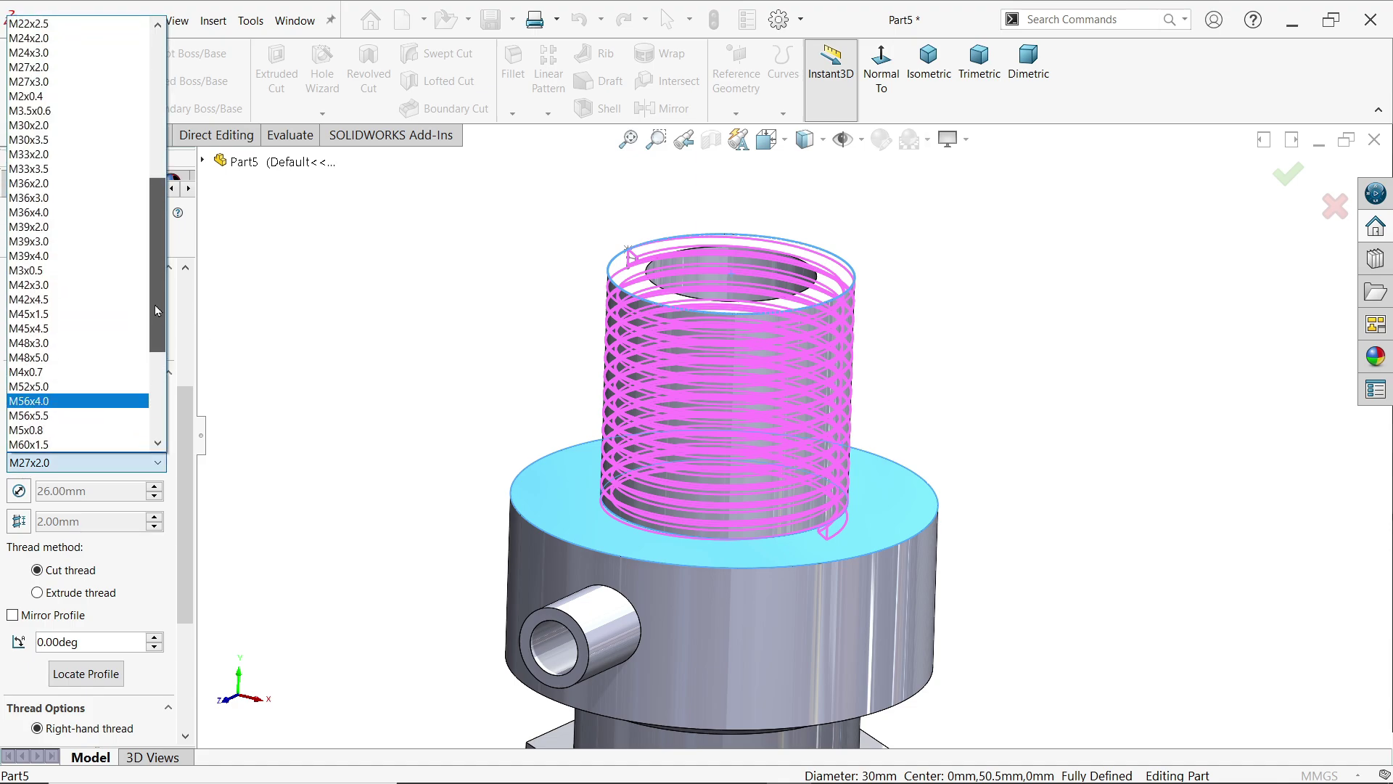
pyautogui.click(19, 492)
pyautogui.click(19, 492)
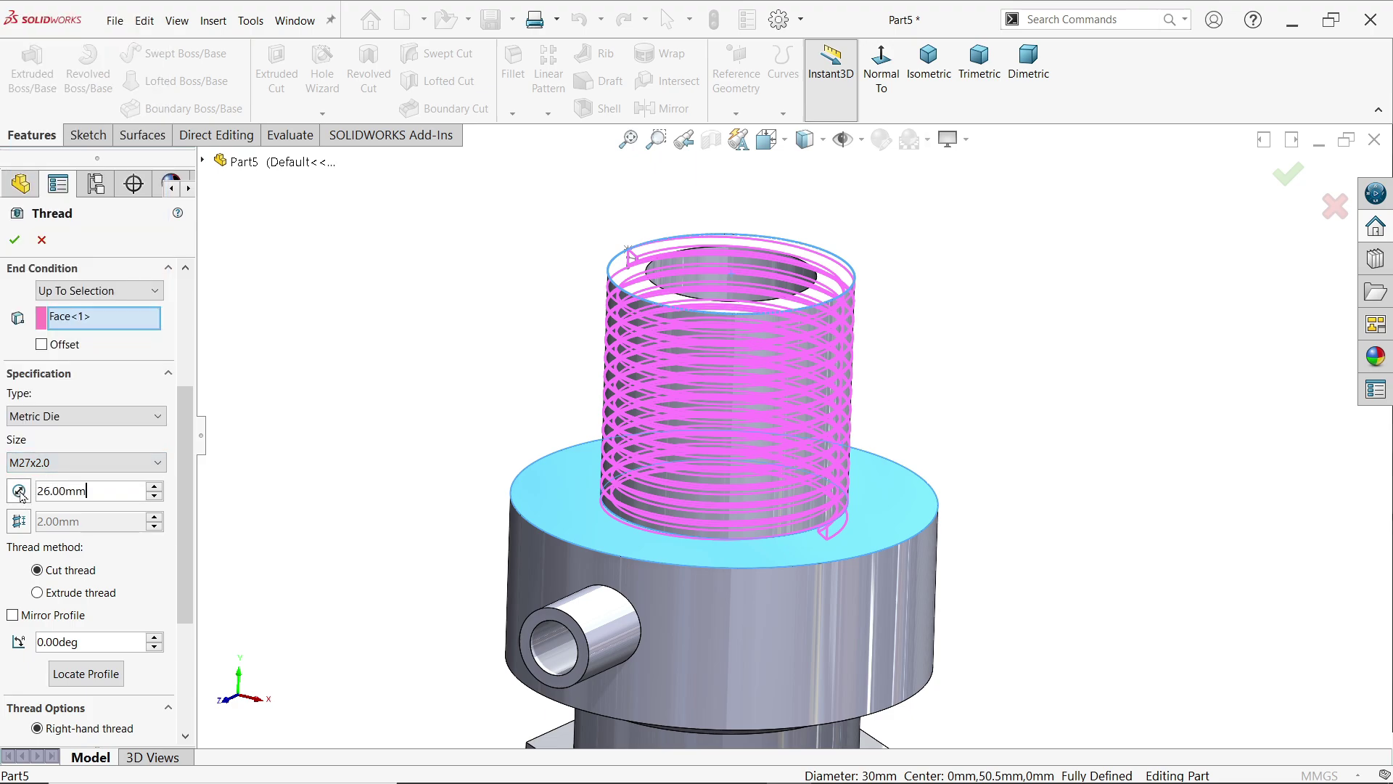
pyautogui.doubleClick(95, 492)
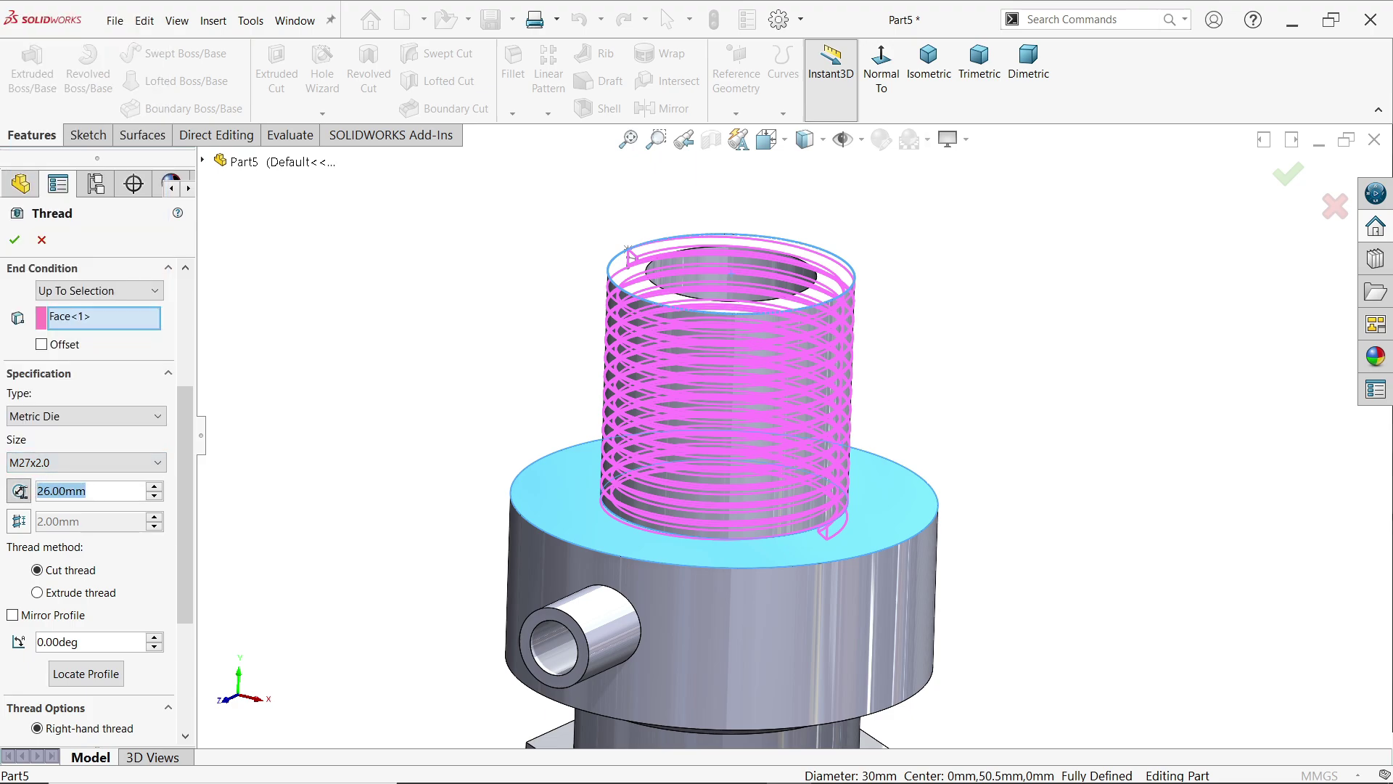
pyautogui.click(18, 523)
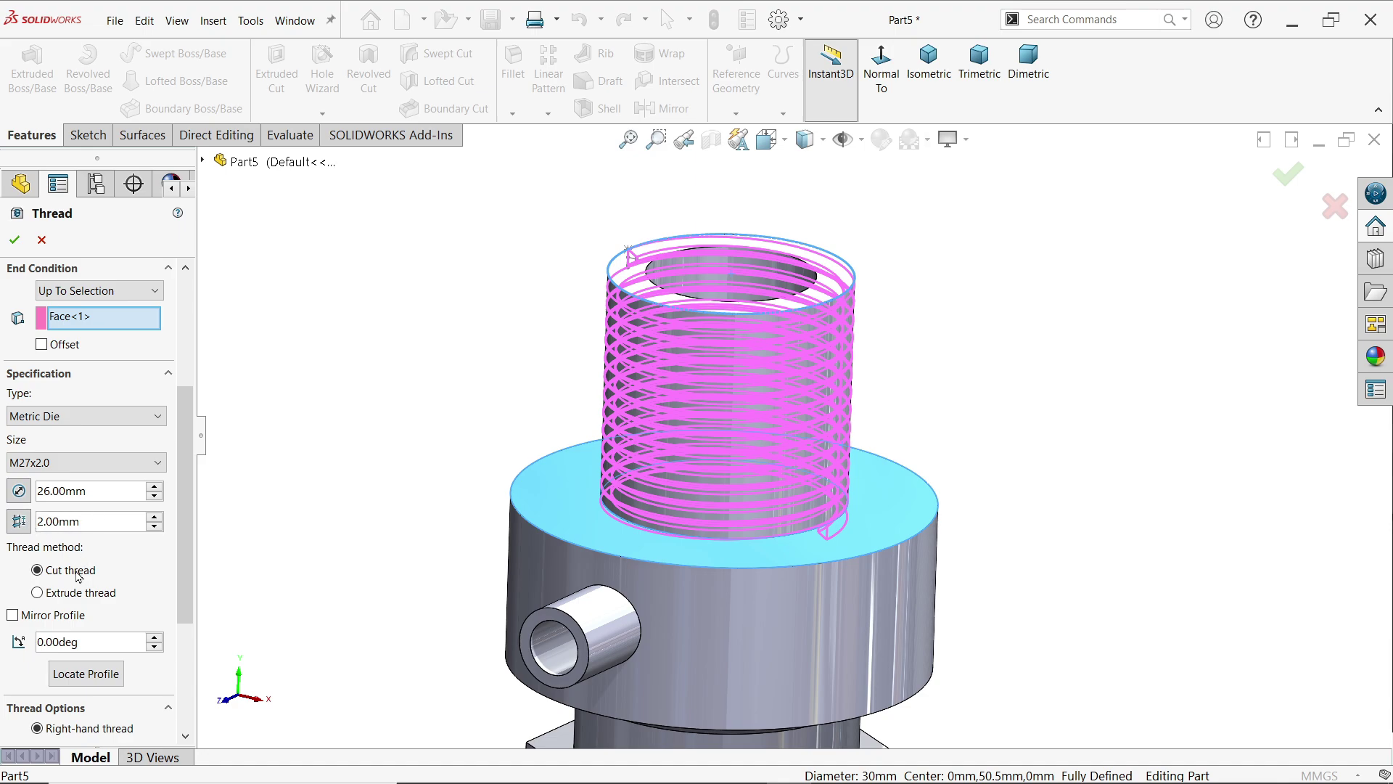
pyautogui.click(58, 601)
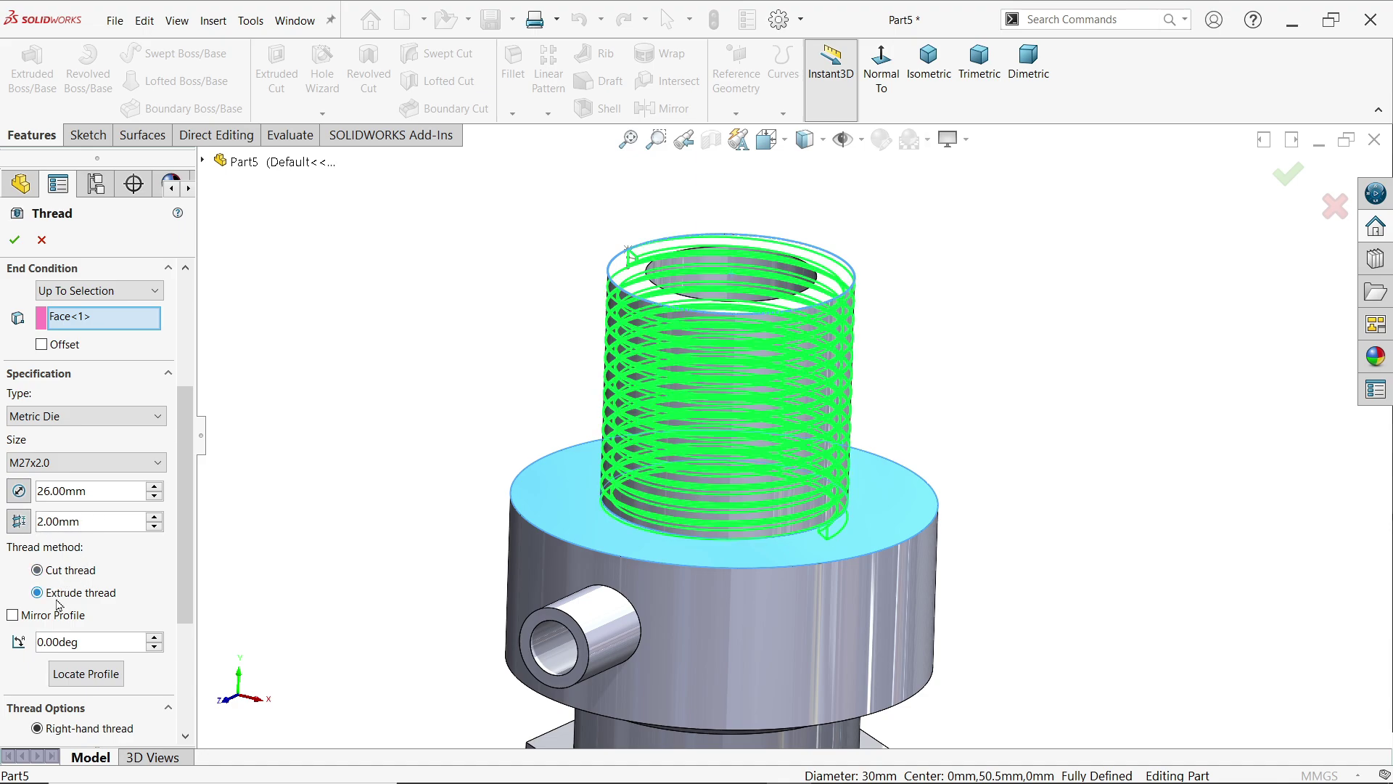
pyautogui.click(38, 571)
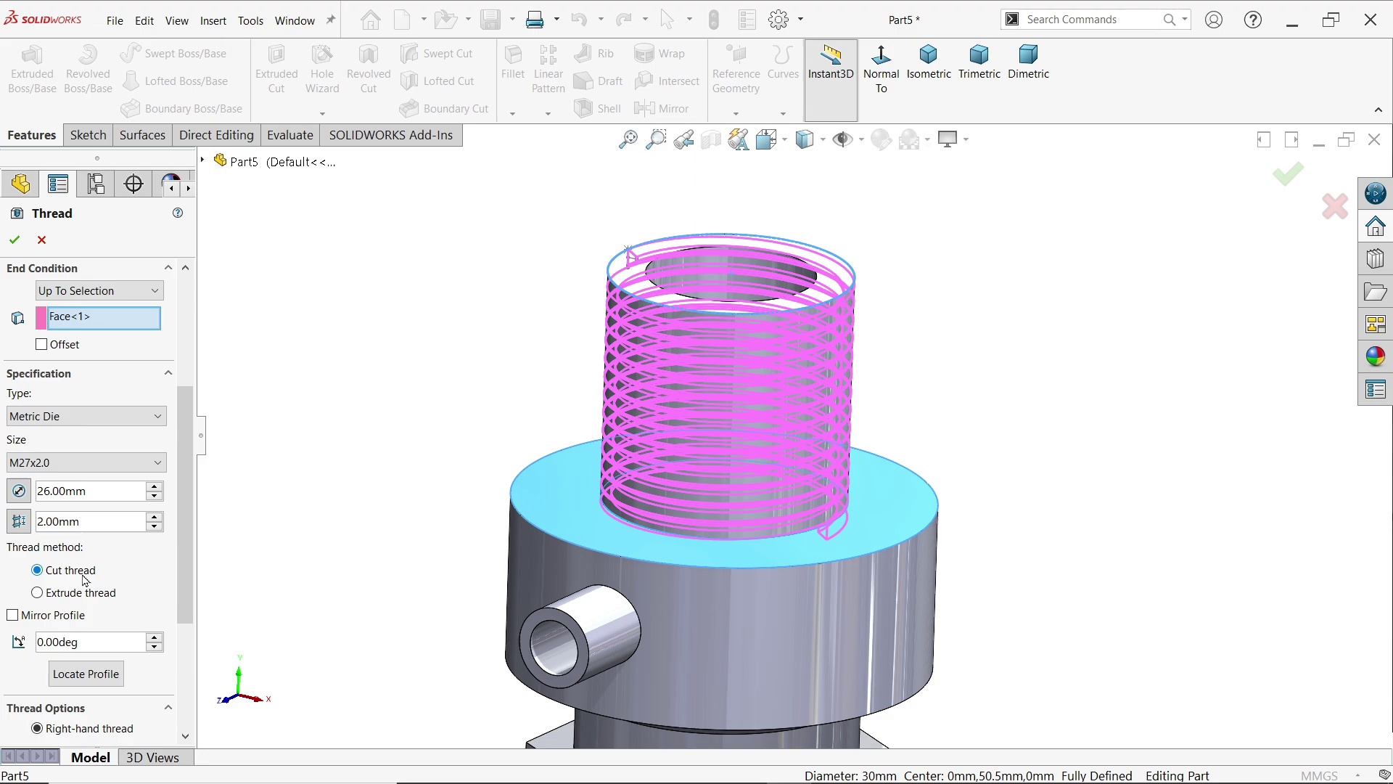
# Trim the thread with its end face so it stops at the collar's top face
pyautogui.moveTo(182, 526); pyautogui.dragTo(180, 624)
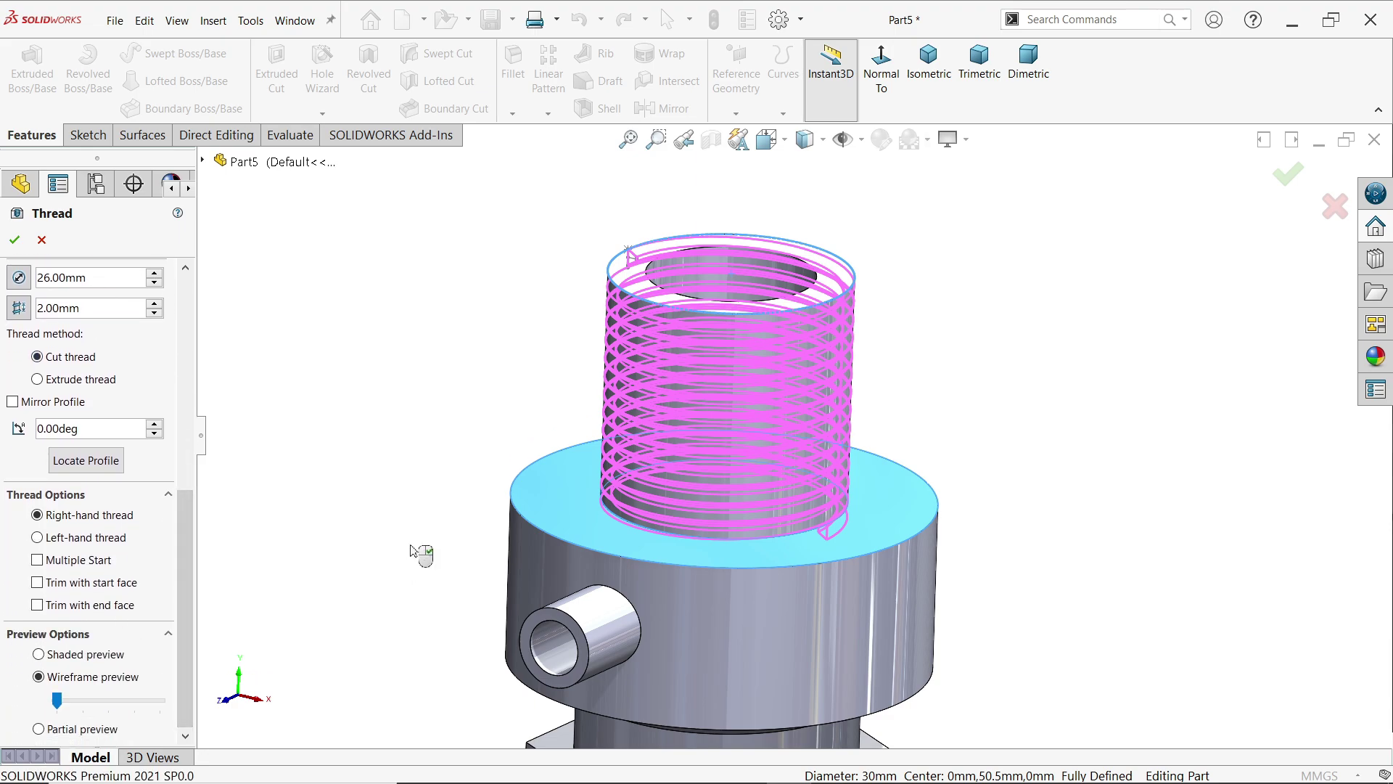
pyautogui.moveTo(420, 553); pyautogui.dragTo(399, 497, button='middle')
pyautogui.scroll(-3, 762, 530)
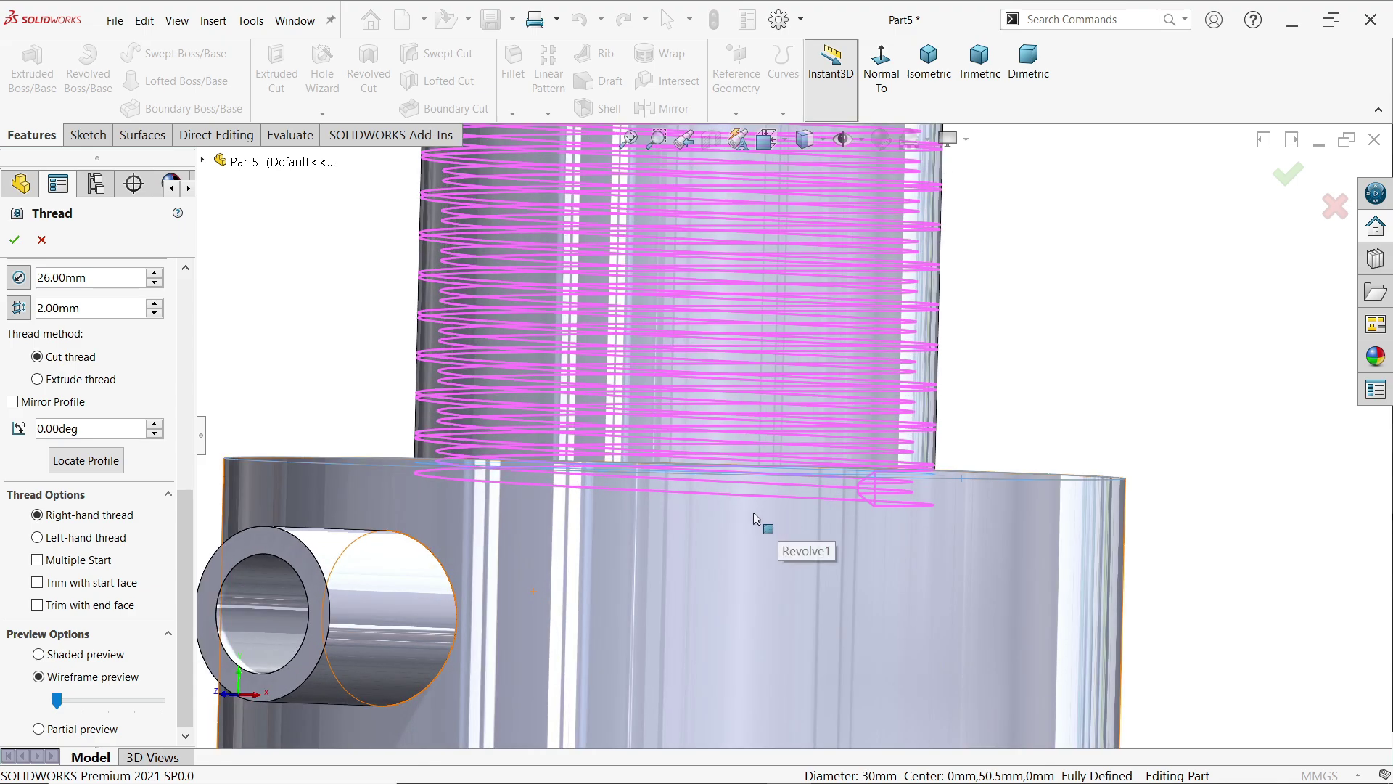
pyautogui.click(428, 503)
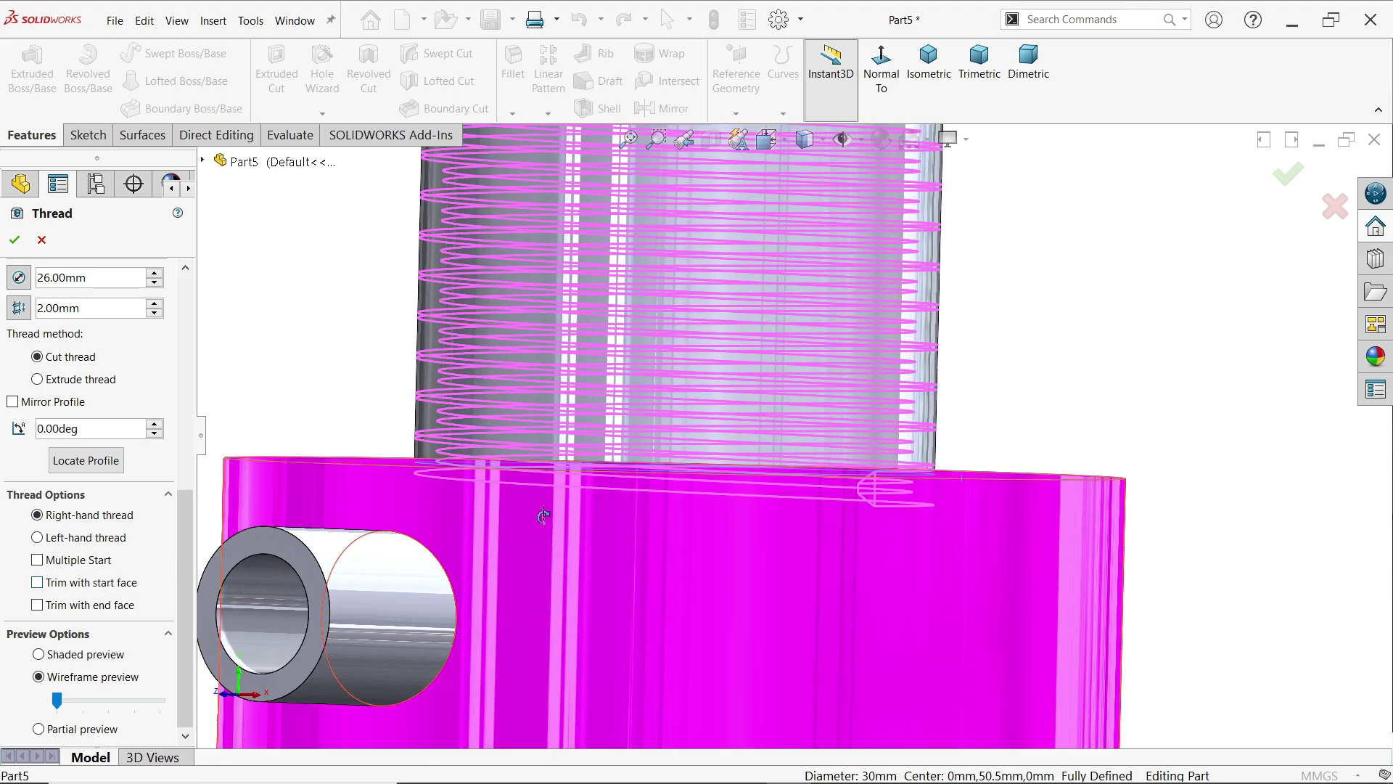
pyautogui.click(1067, 360)
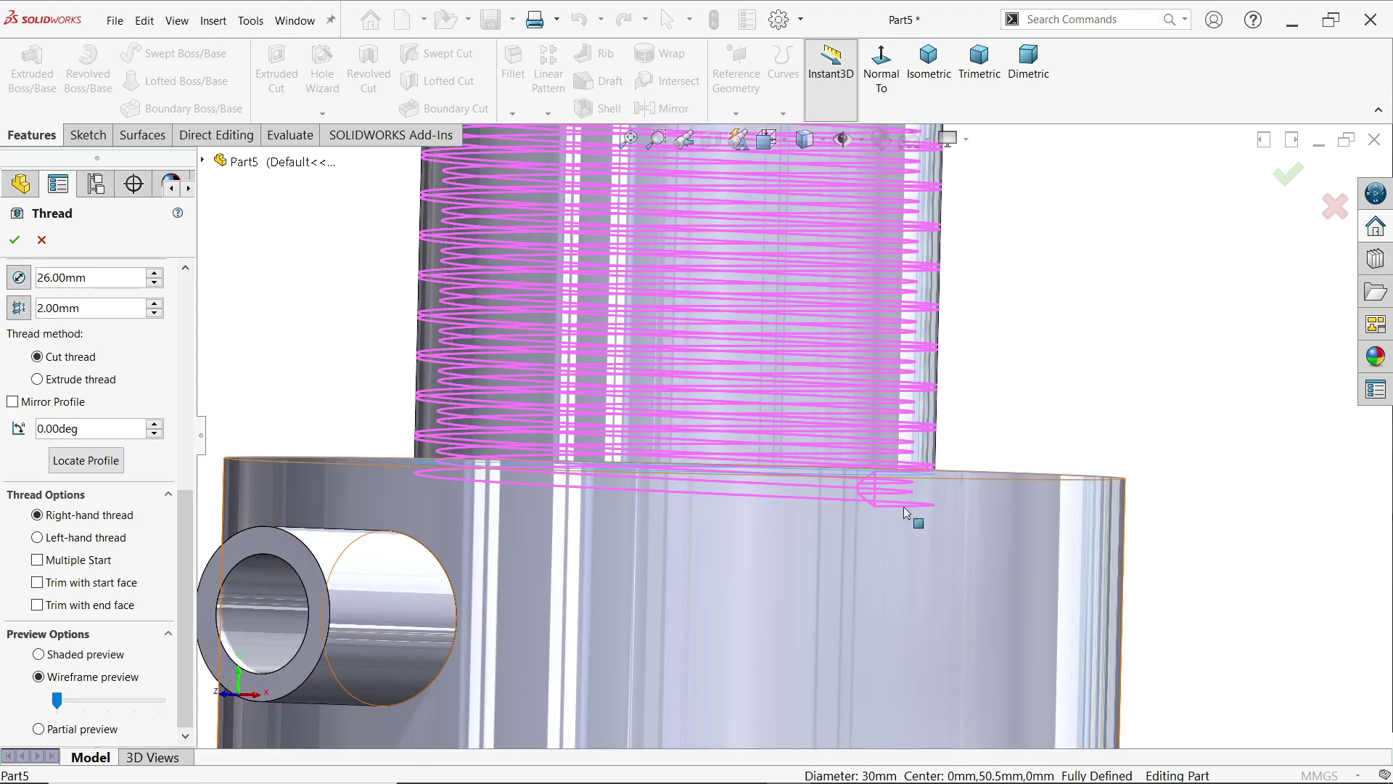
pyautogui.click(64, 609)
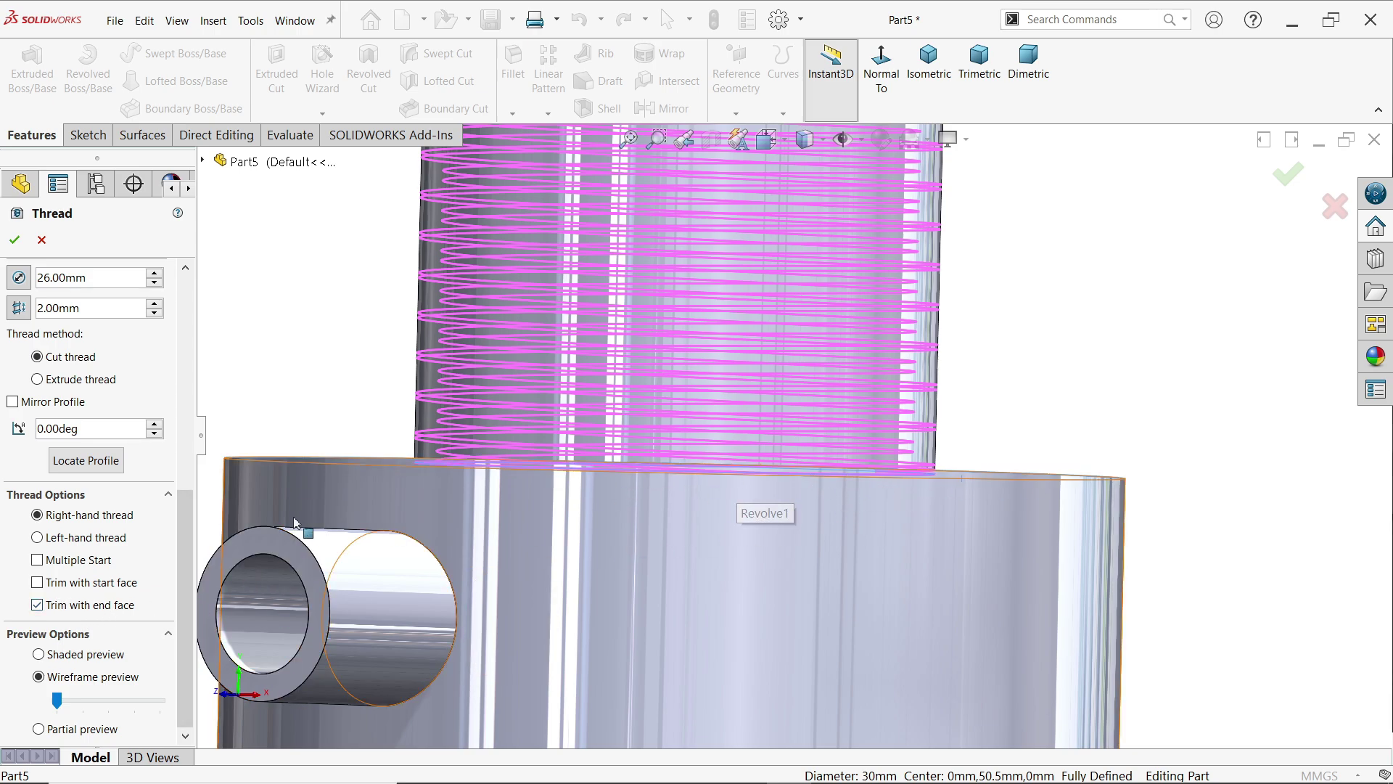
# Try a 2 mm start offset that moves the thread down from the cylinder's top edge
pyautogui.moveTo(190, 524); pyautogui.dragTo(193, 473)
pyautogui.scroll(5, 192, 472)
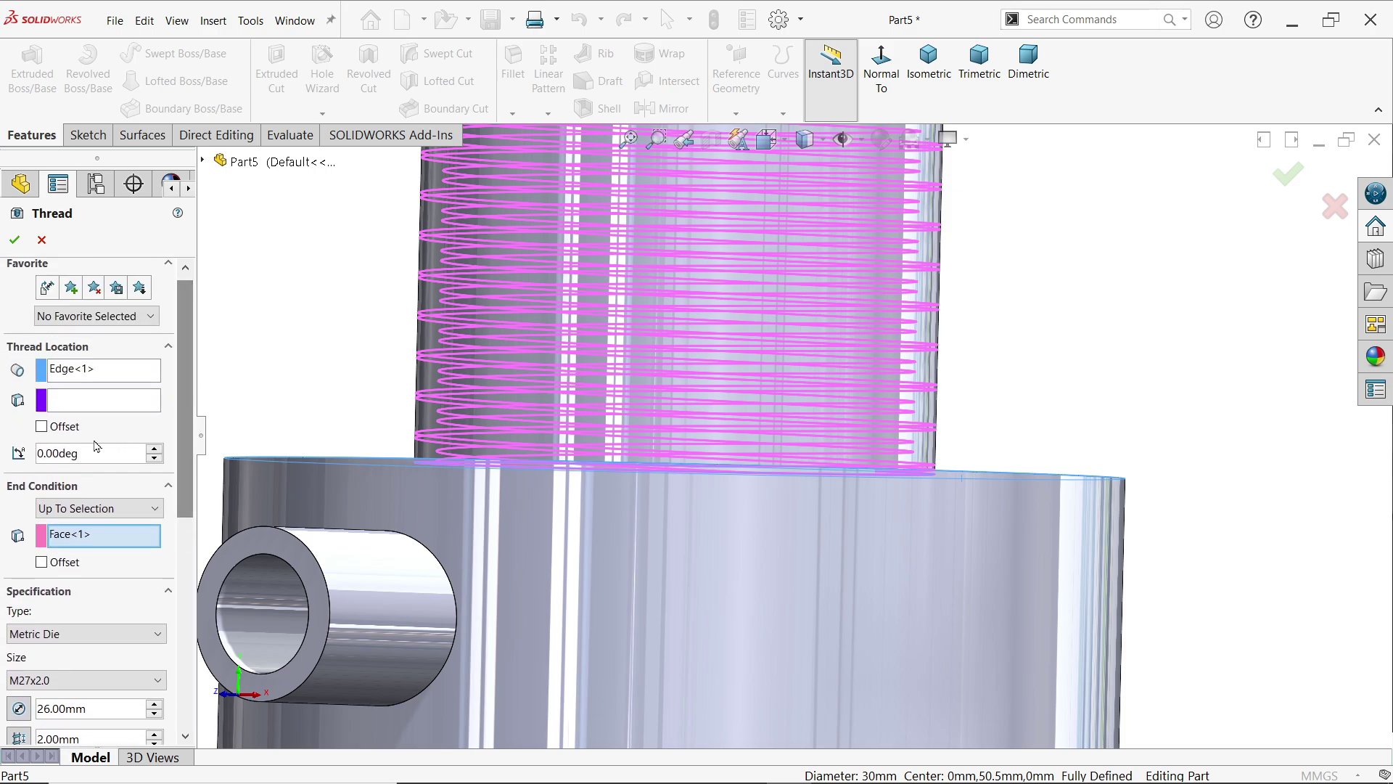
pyautogui.click(42, 426)
pyautogui.scroll(5, 1056, 354)
pyautogui.moveTo(1073, 342); pyautogui.dragTo(832, 271, button='middle')
pyautogui.scroll(-5, 831, 270)
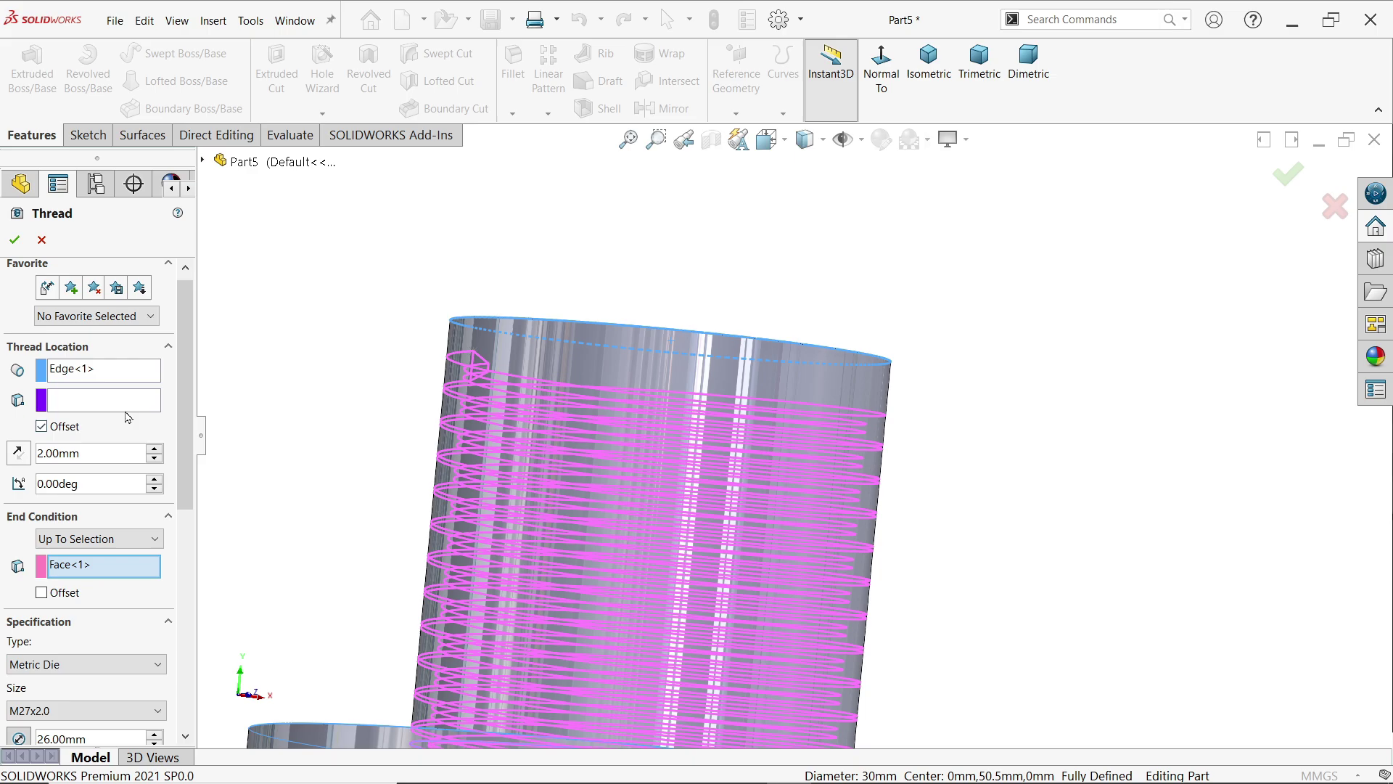
pyautogui.click(41, 426)
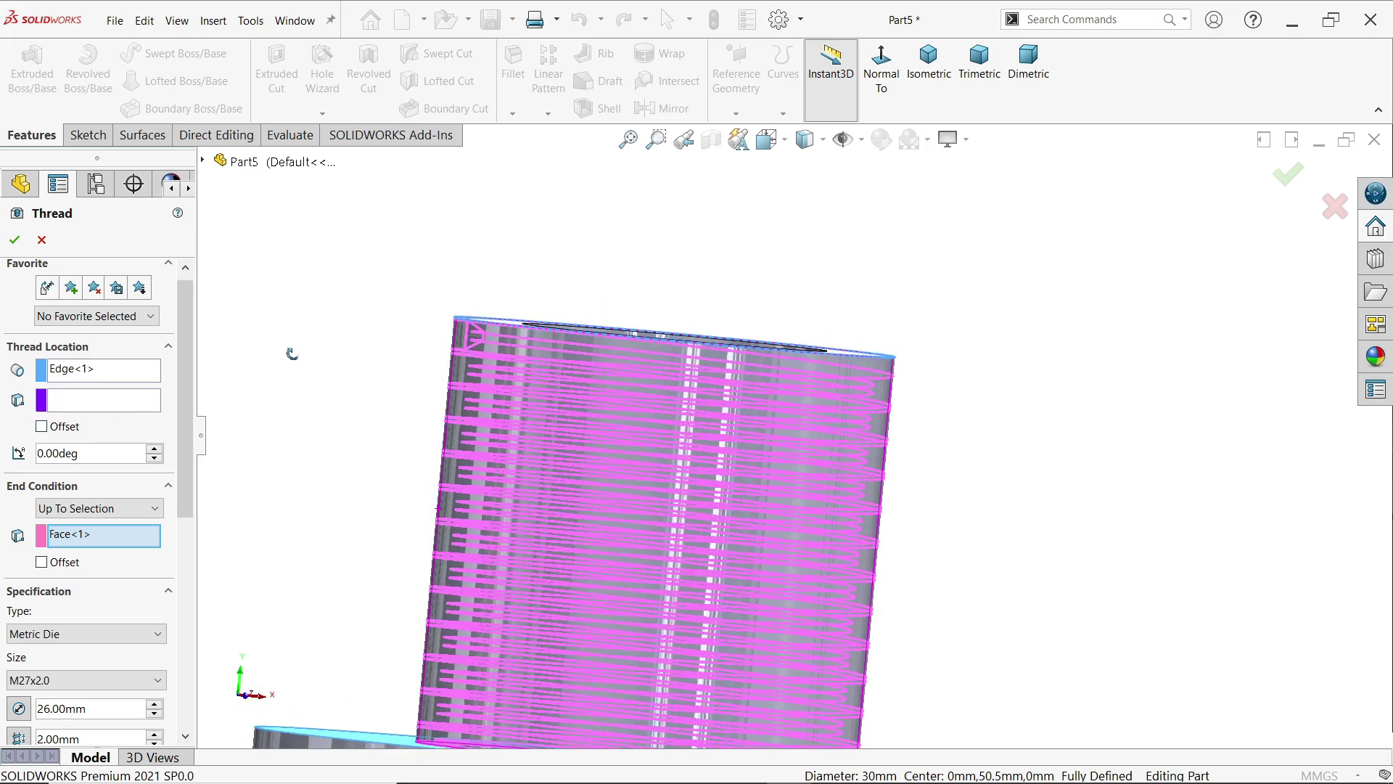
# Create the cut thread and inspect where it starts at the cylinder's top edge
pyautogui.scroll(-3, 451, 335)
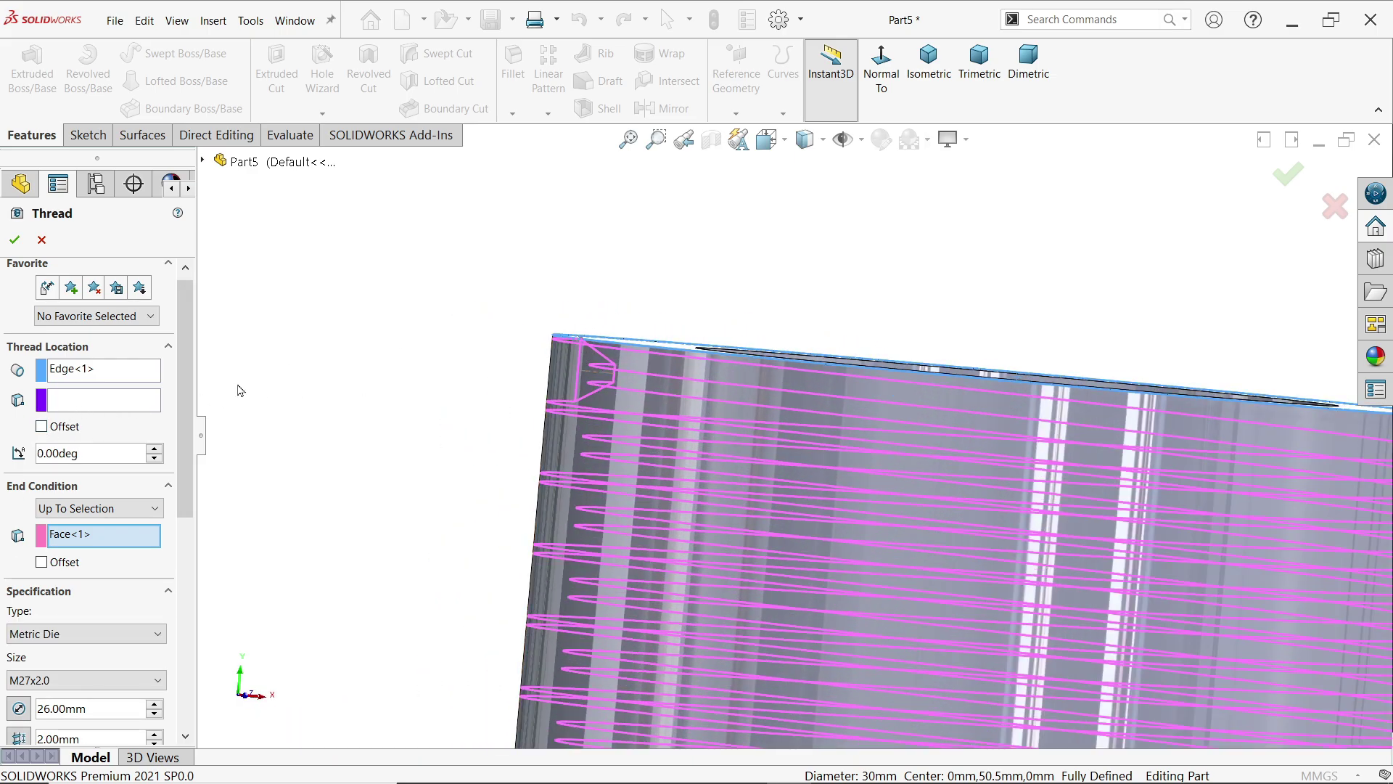
pyautogui.click(15, 240)
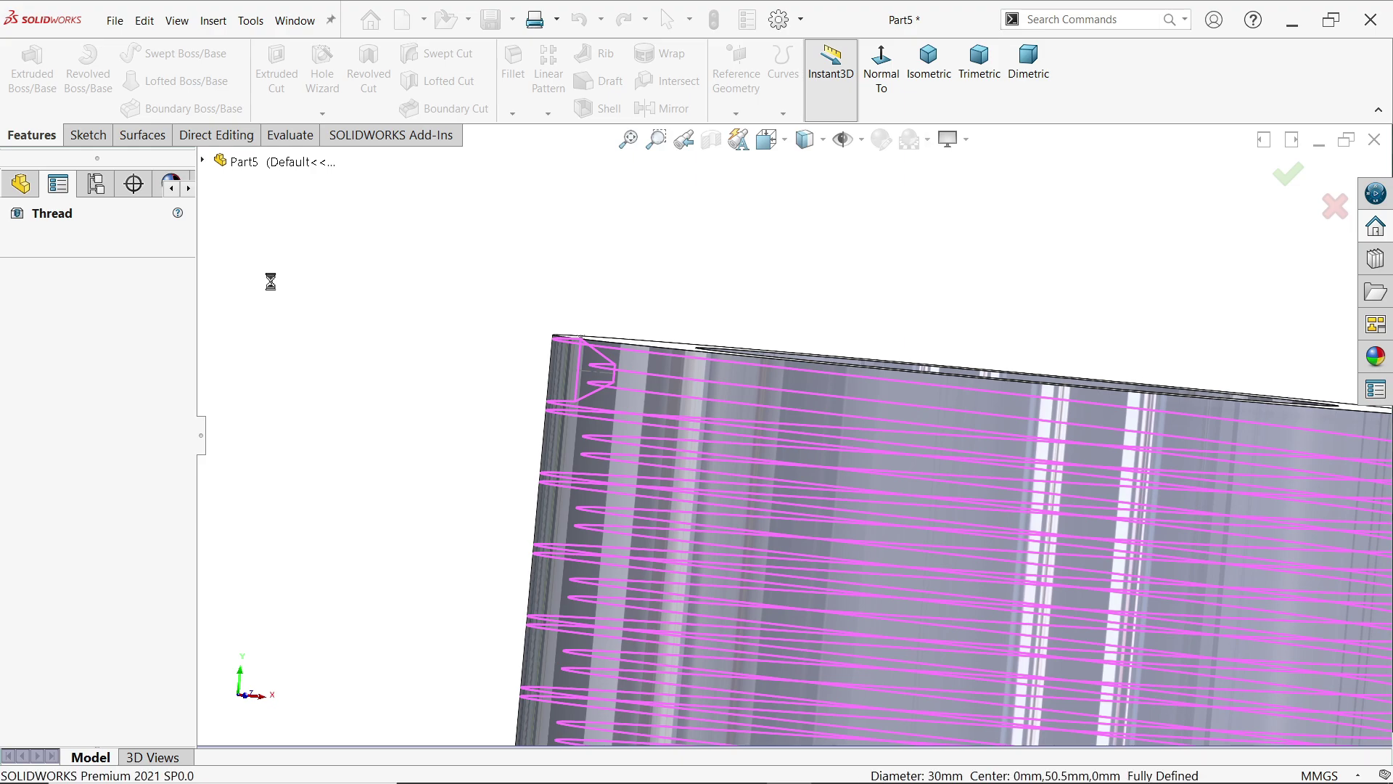
pyautogui.scroll(5, 445, 320)
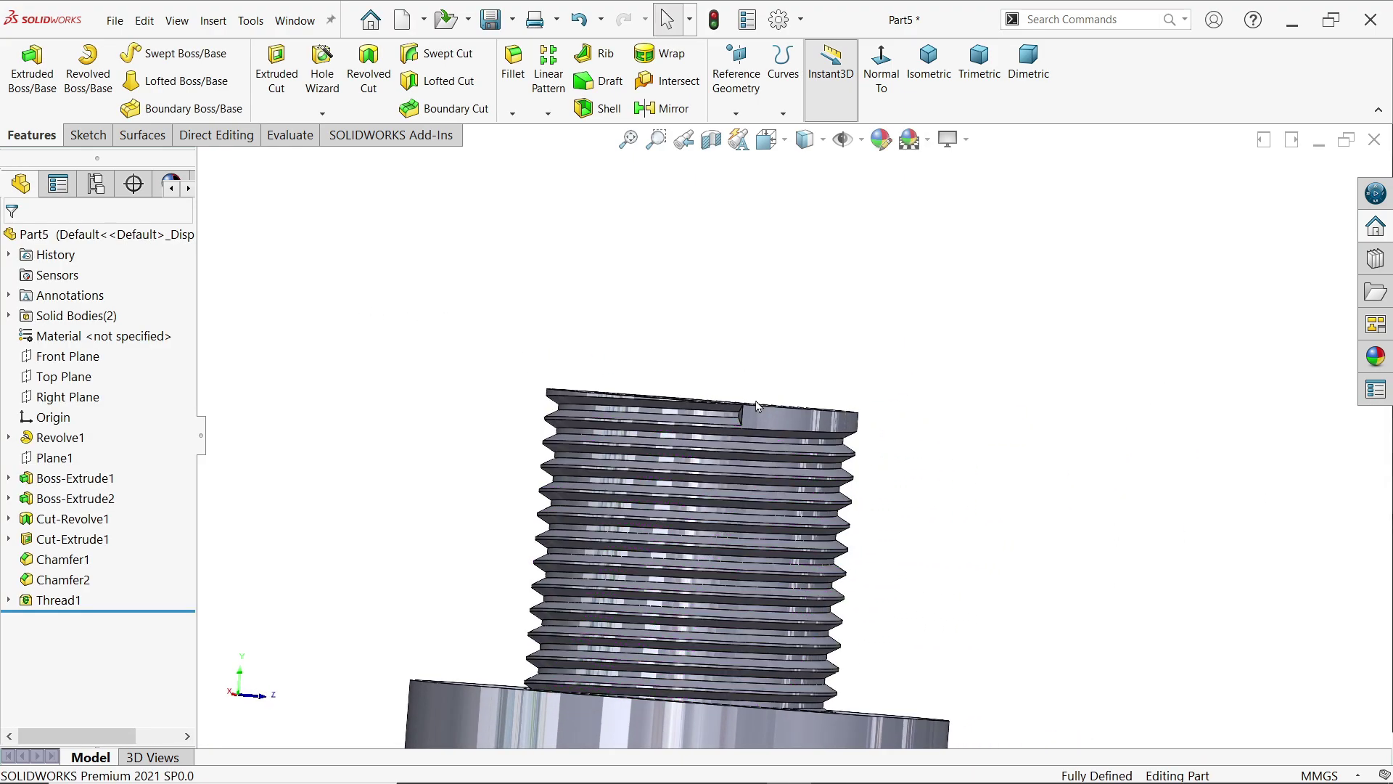
pyautogui.scroll(-5, 757, 405)
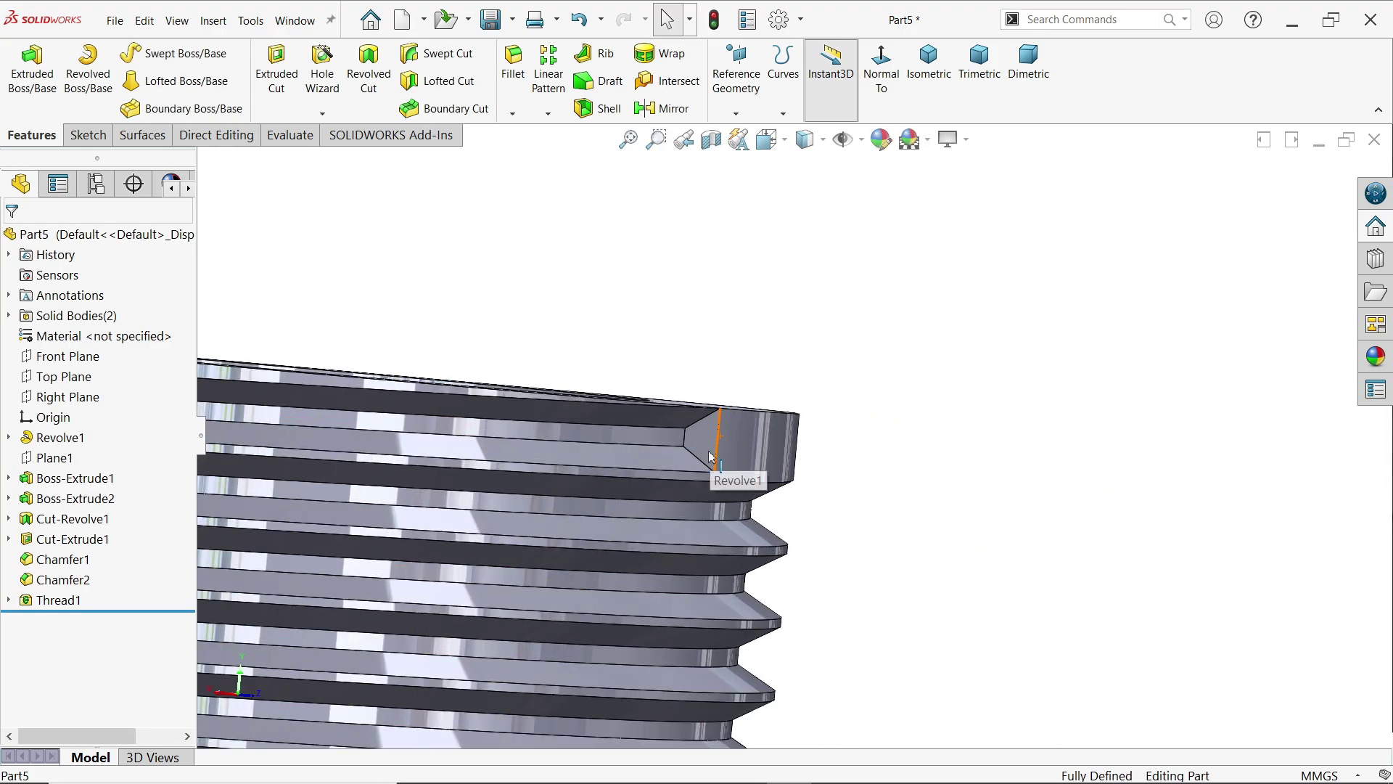
# Edit the thread so it starts 2 mm above the top edge, using a start offset with reversed direction
pyautogui.click(48, 600)
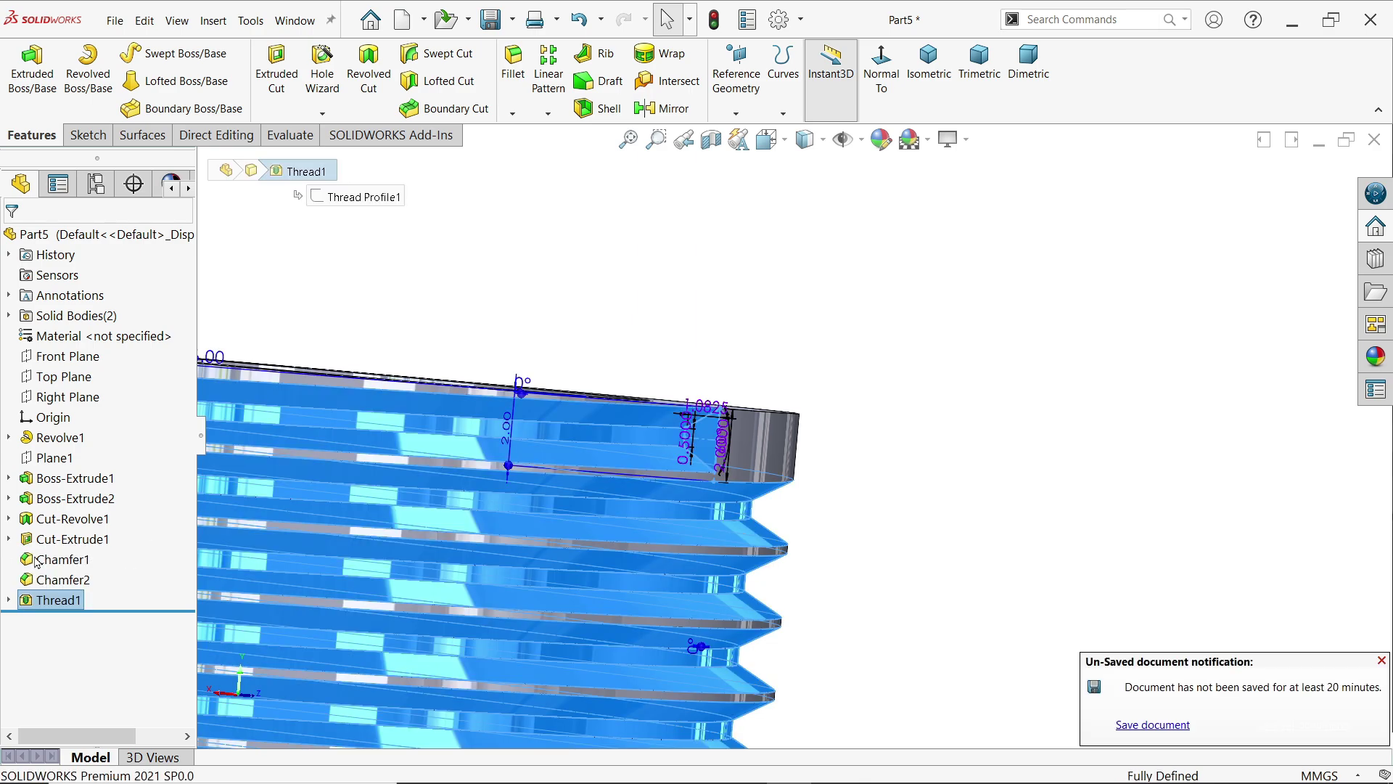
pyautogui.click(37, 562)
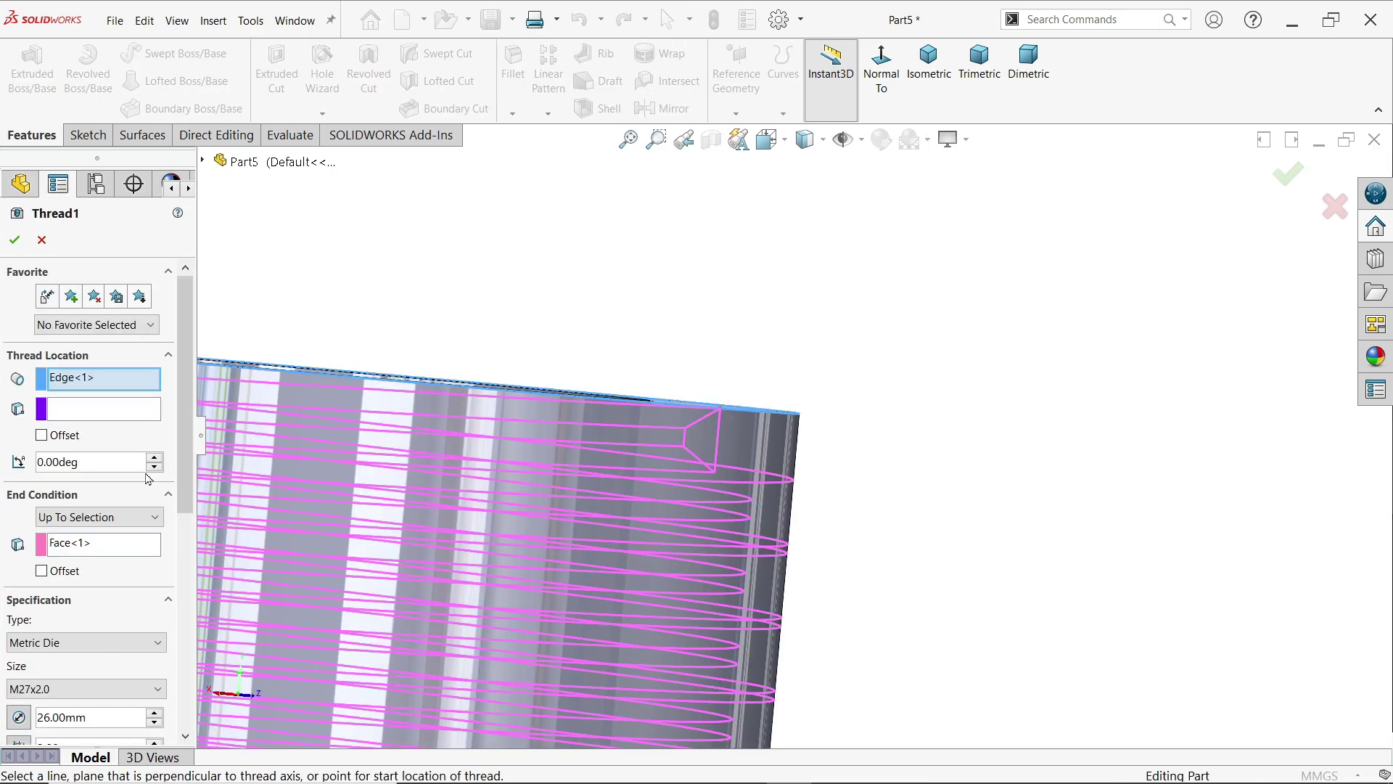
pyautogui.click(42, 436)
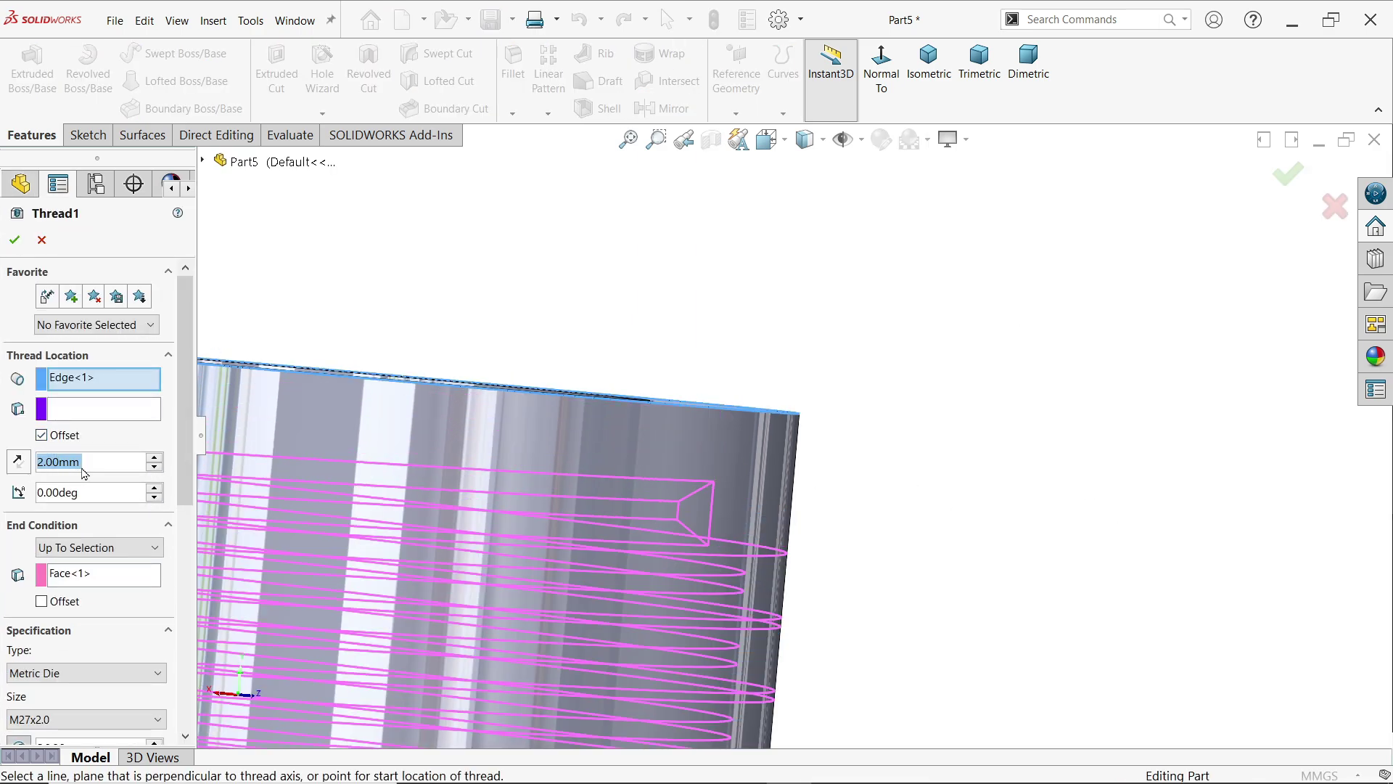
pyautogui.click(26, 466)
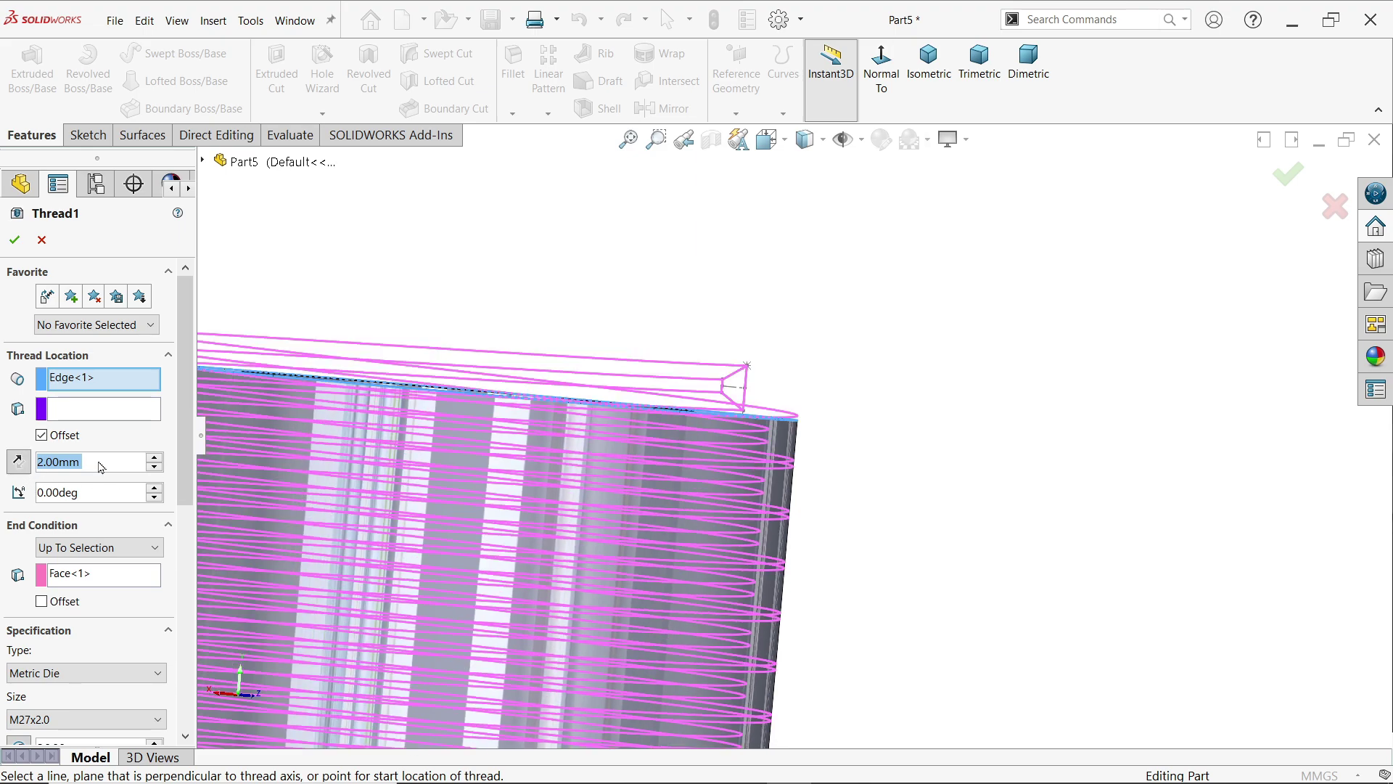
pyautogui.click(16, 241)
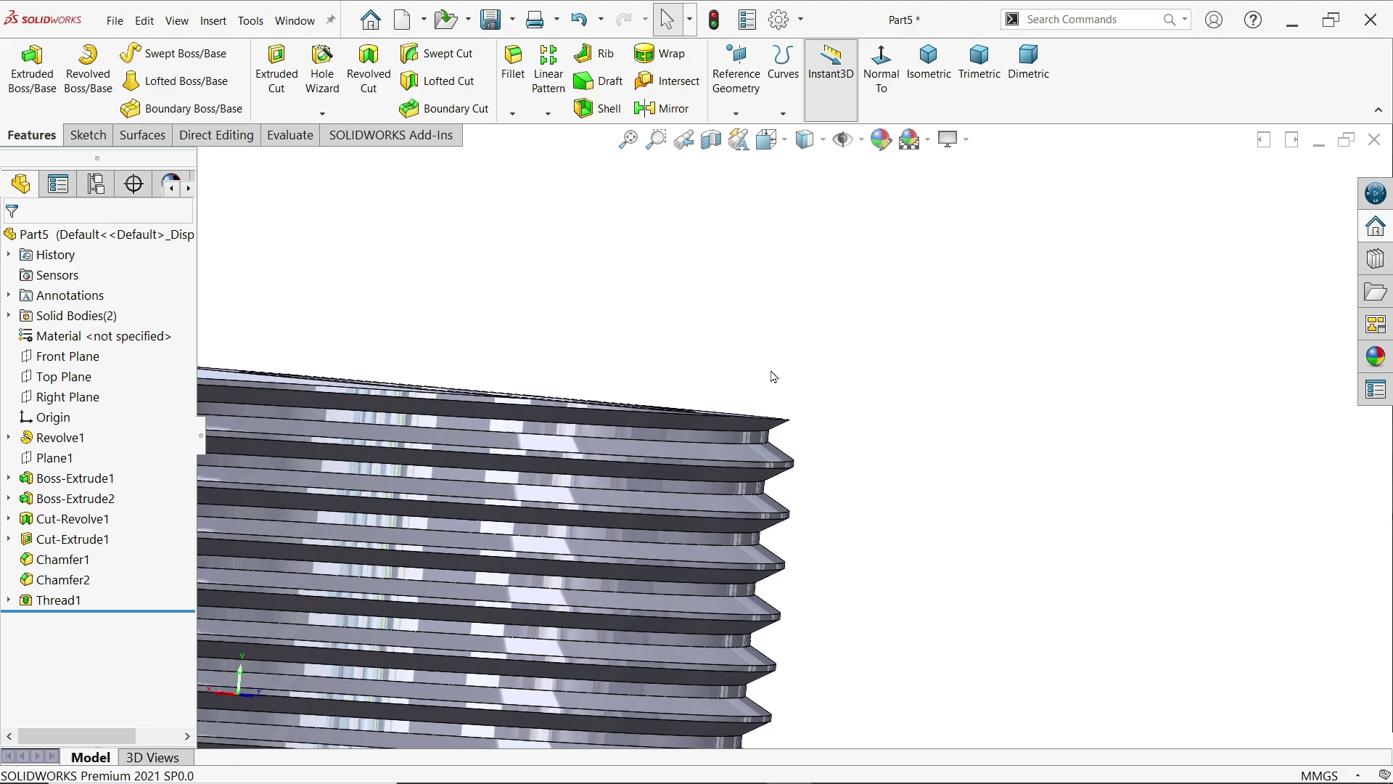
# Examine the whole threaded nozzle from several angles
pyautogui.scroll(5, 774, 377)
pyautogui.moveTo(820, 425); pyautogui.dragTo(625, 479, button='middle')
pyautogui.scroll(5, 677, 516)
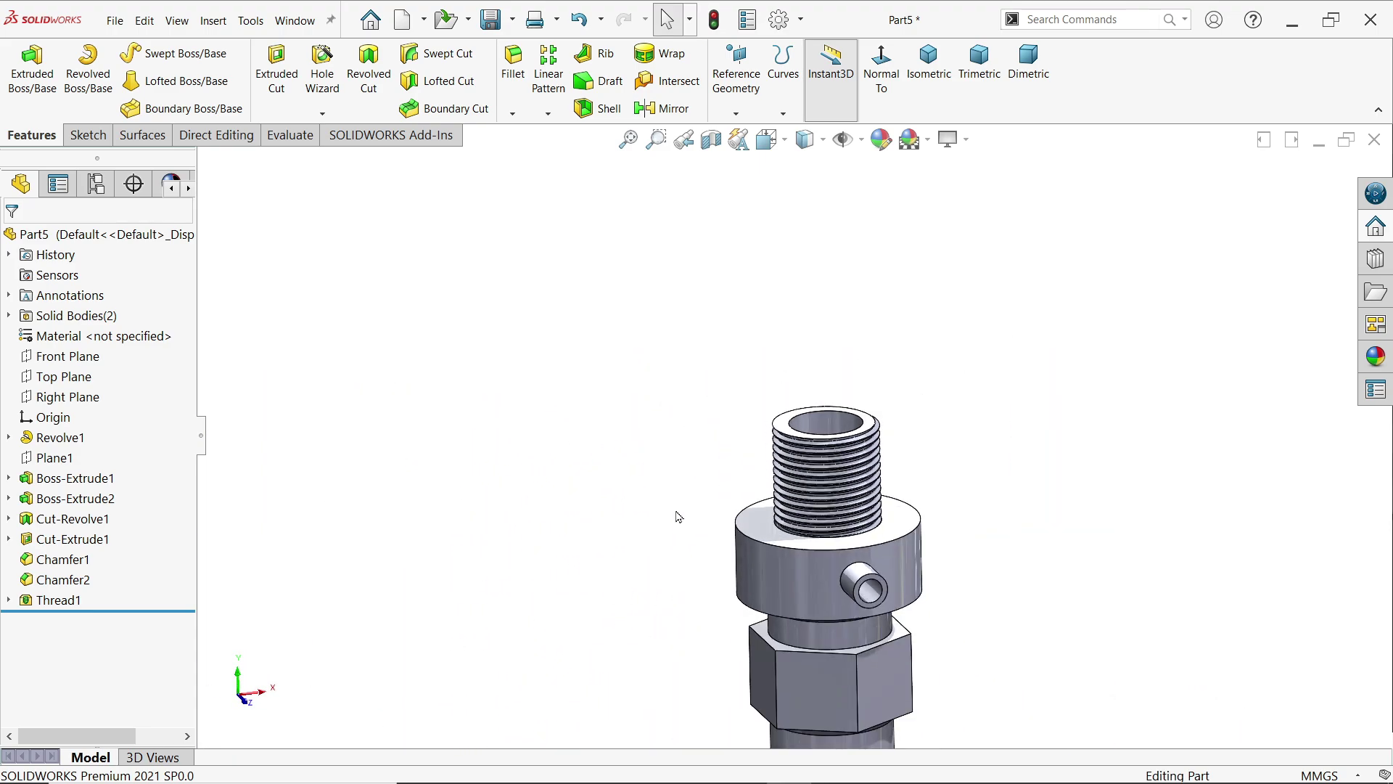
pyautogui.scroll(3, 795, 435)
pyautogui.scroll(-1, 897, 610)
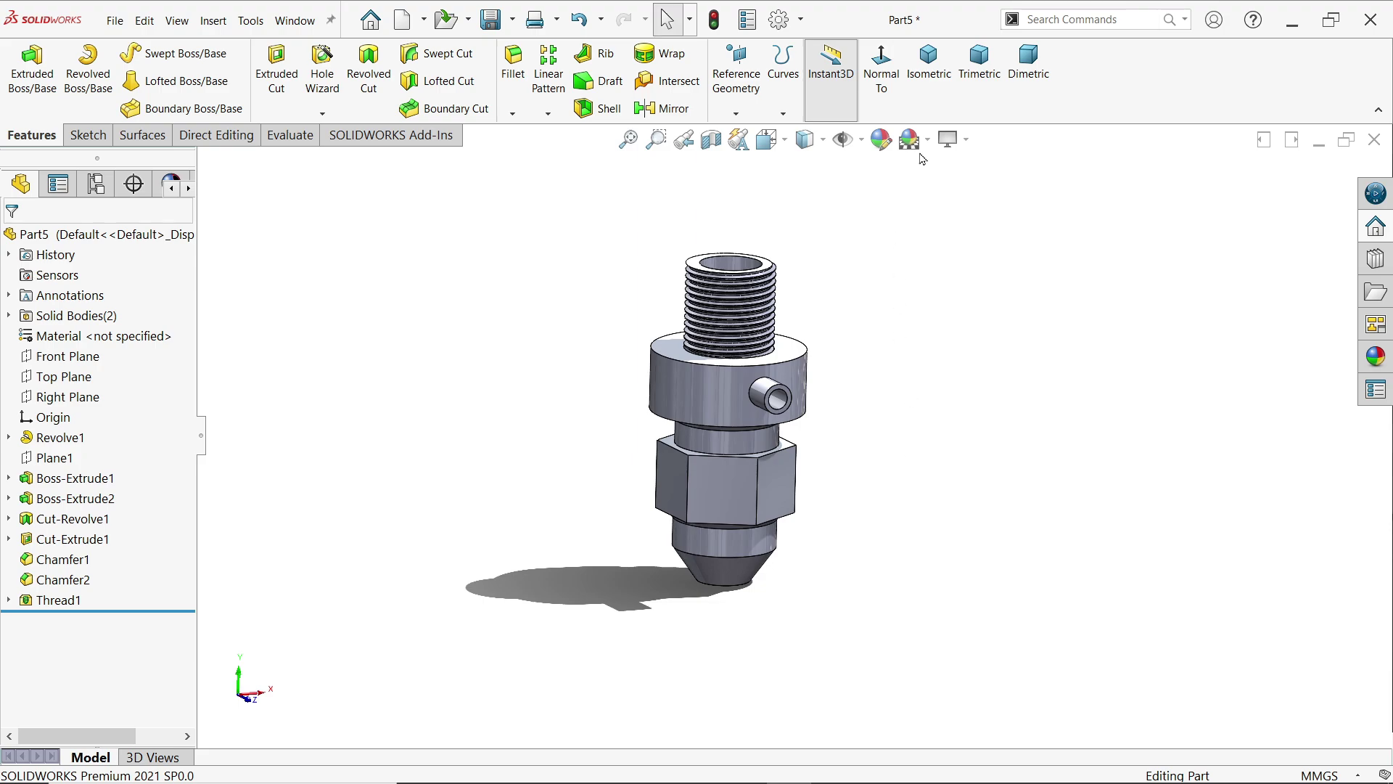
pyautogui.click(985, 92)
pyautogui.scroll(-3, 944, 406)
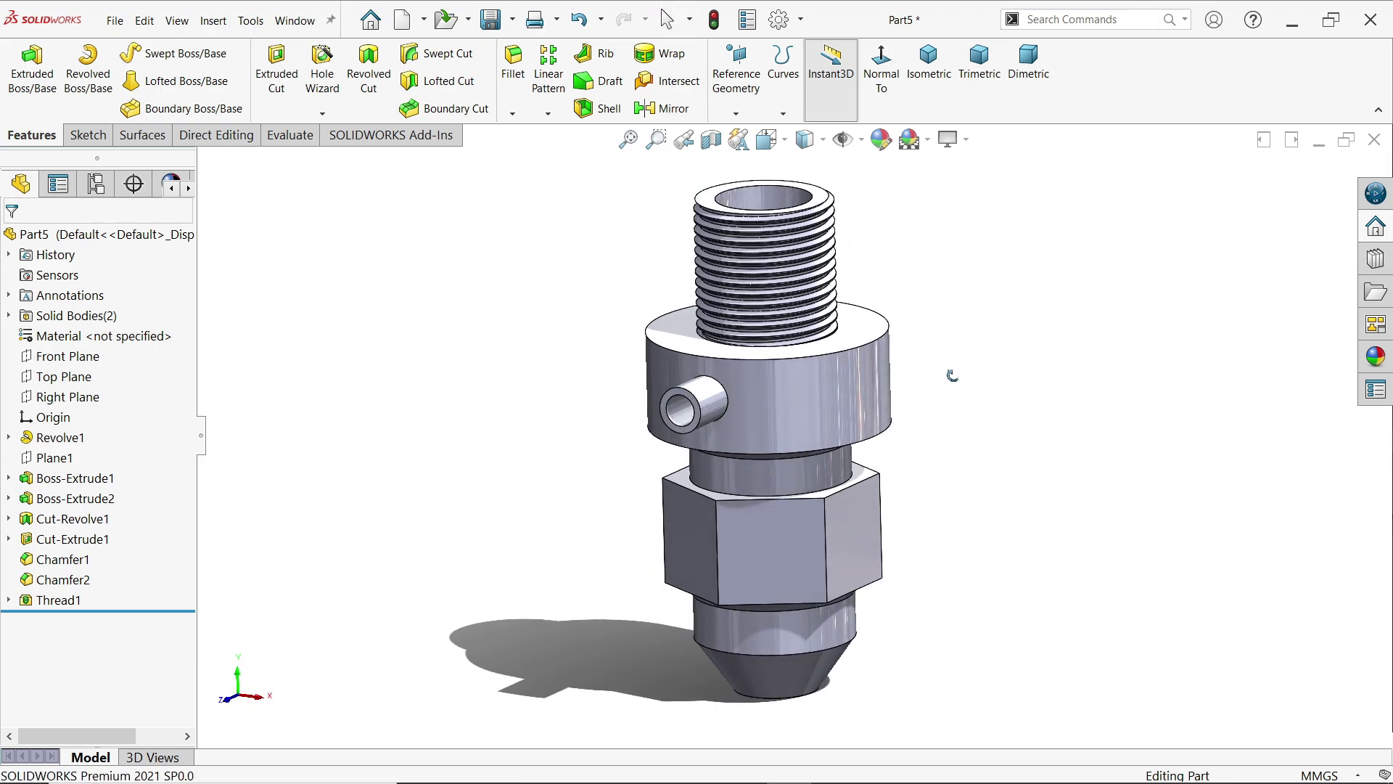
pyautogui.moveTo(952, 375)
pyautogui.mouseDown(button='middle')
pyautogui.moveTo(948, 323)
pyautogui.moveTo(946, 383)
pyautogui.mouseUp(button='middle')
pyautogui.scroll(-2, 950, 387)
pyautogui.scroll(2, 996, 408)
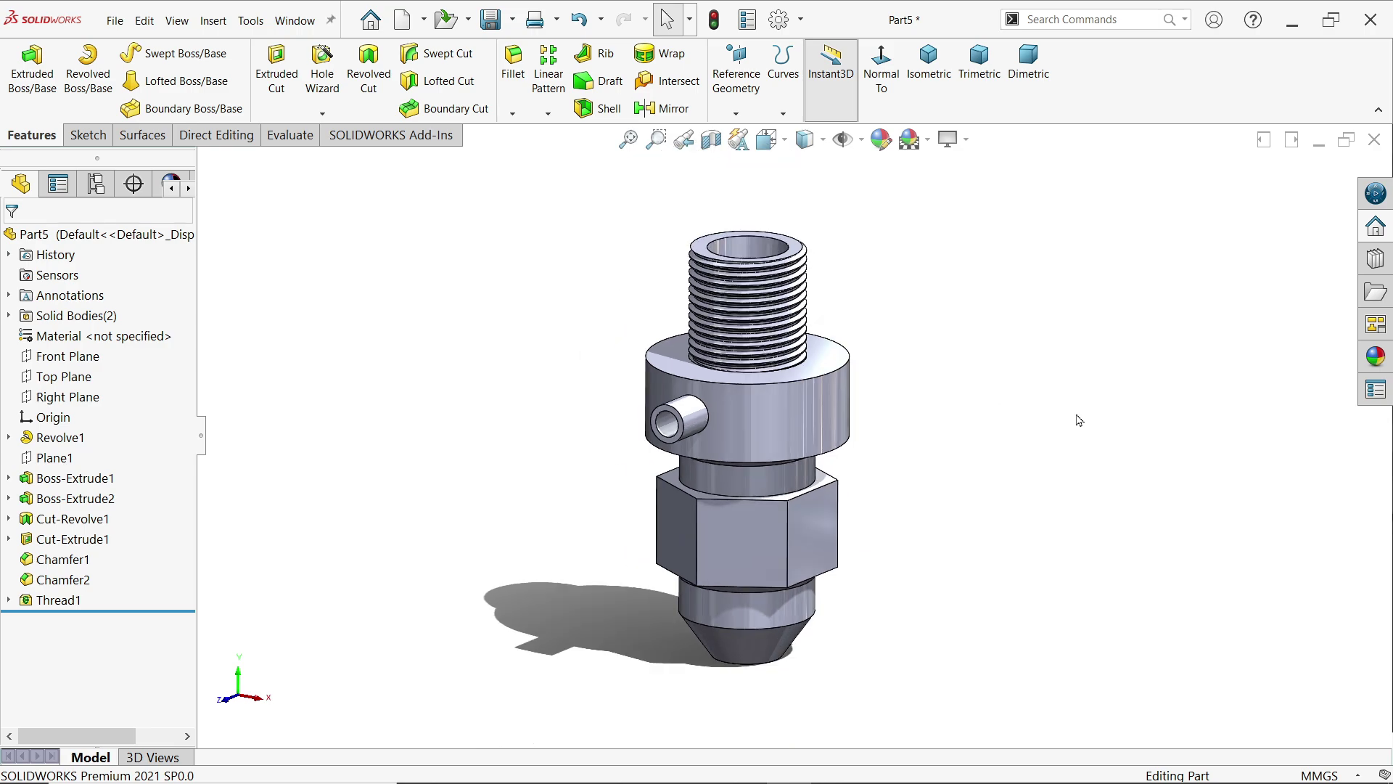
# Apply the brushed brass appearance to the entire nozzle
pyautogui.click(1376, 356)
pyautogui.doubleClick(1314, 425)
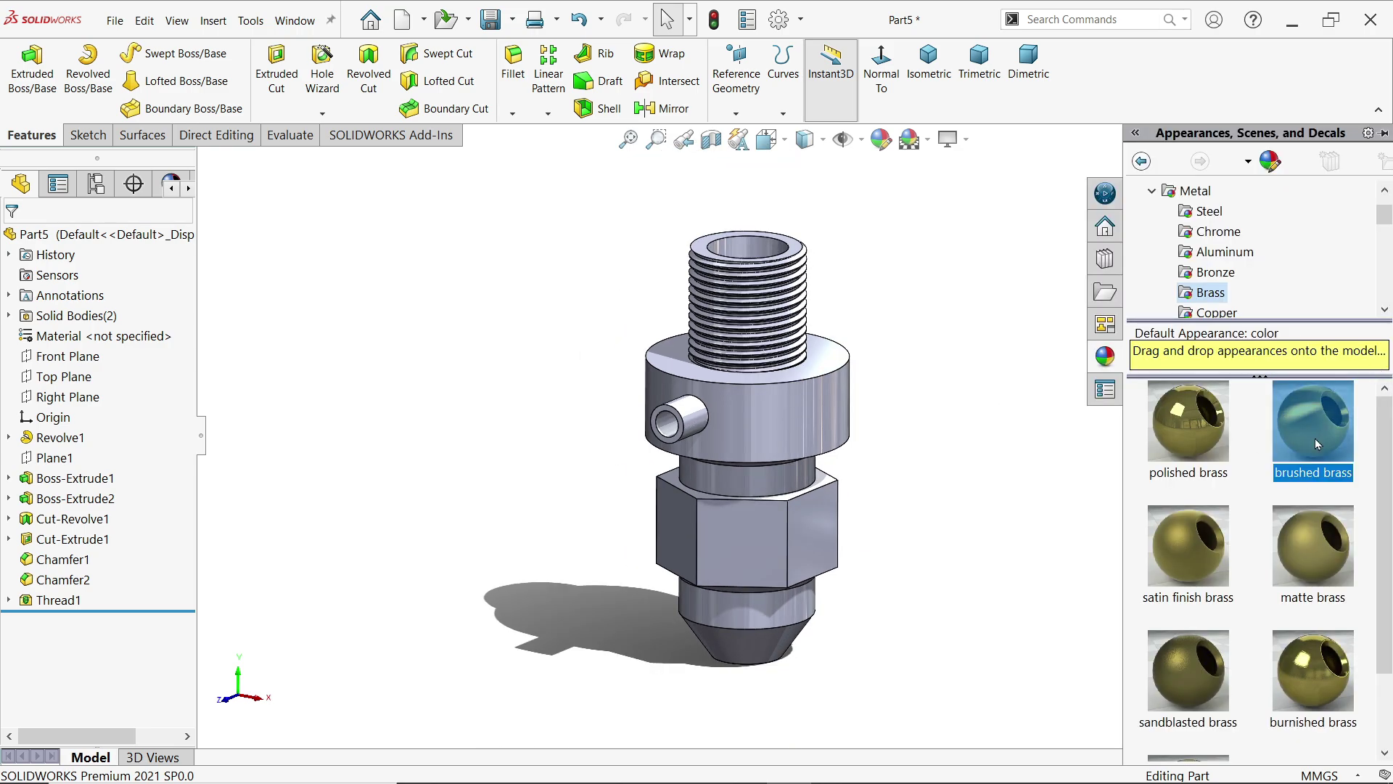
pyautogui.scroll(-1, 955, 452)
pyautogui.moveTo(937, 456); pyautogui.dragTo(916, 459, button='middle')
pyautogui.click(897, 539)
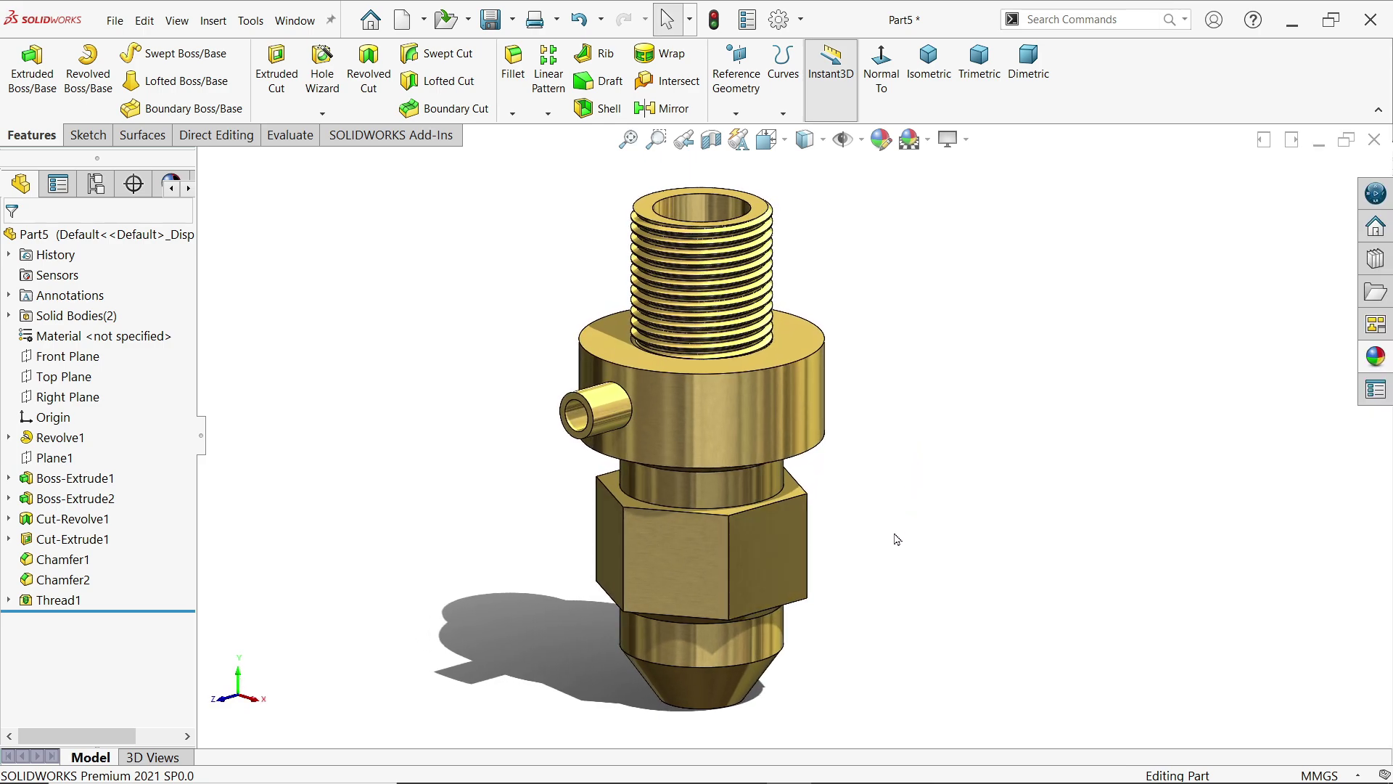